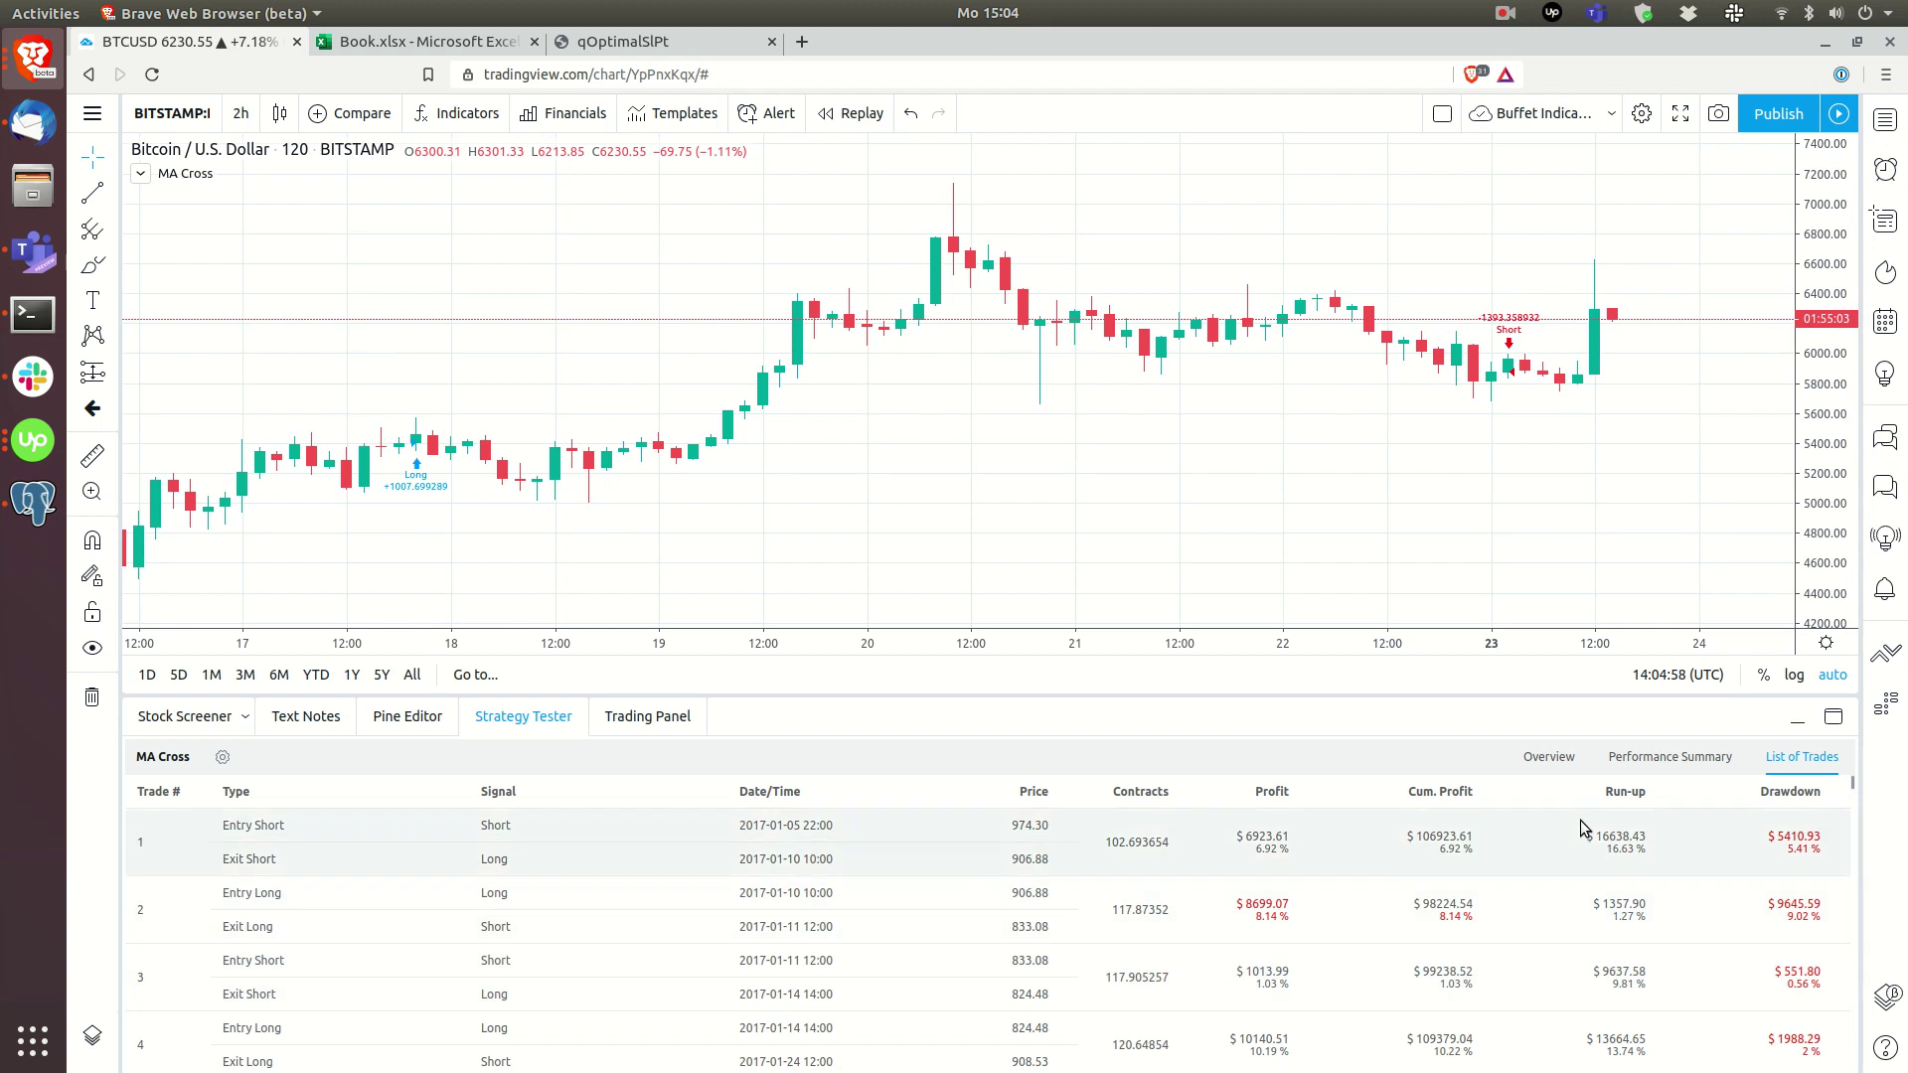
Step: Switch to the Book.xlsx workbook and inspect the entry rows of the exported trade list
left_click(401, 47)
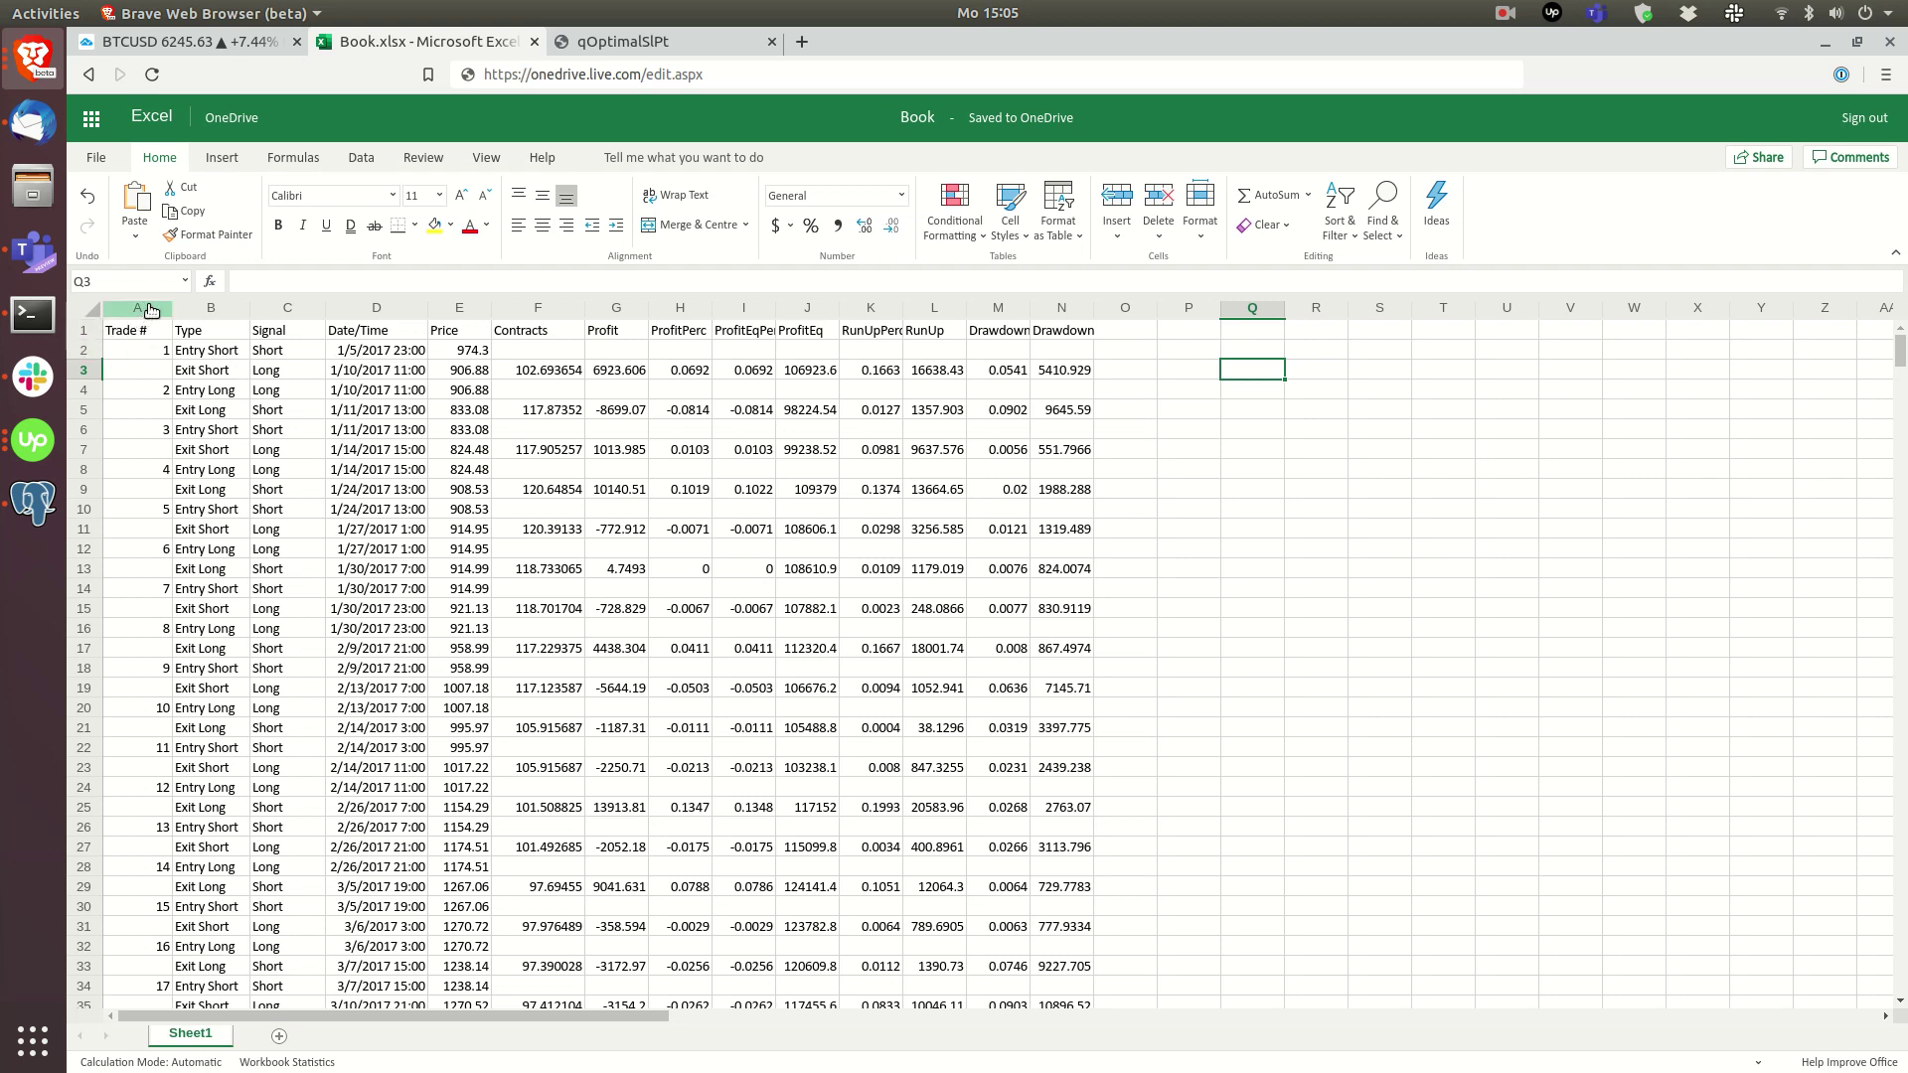
left_click(86, 351)
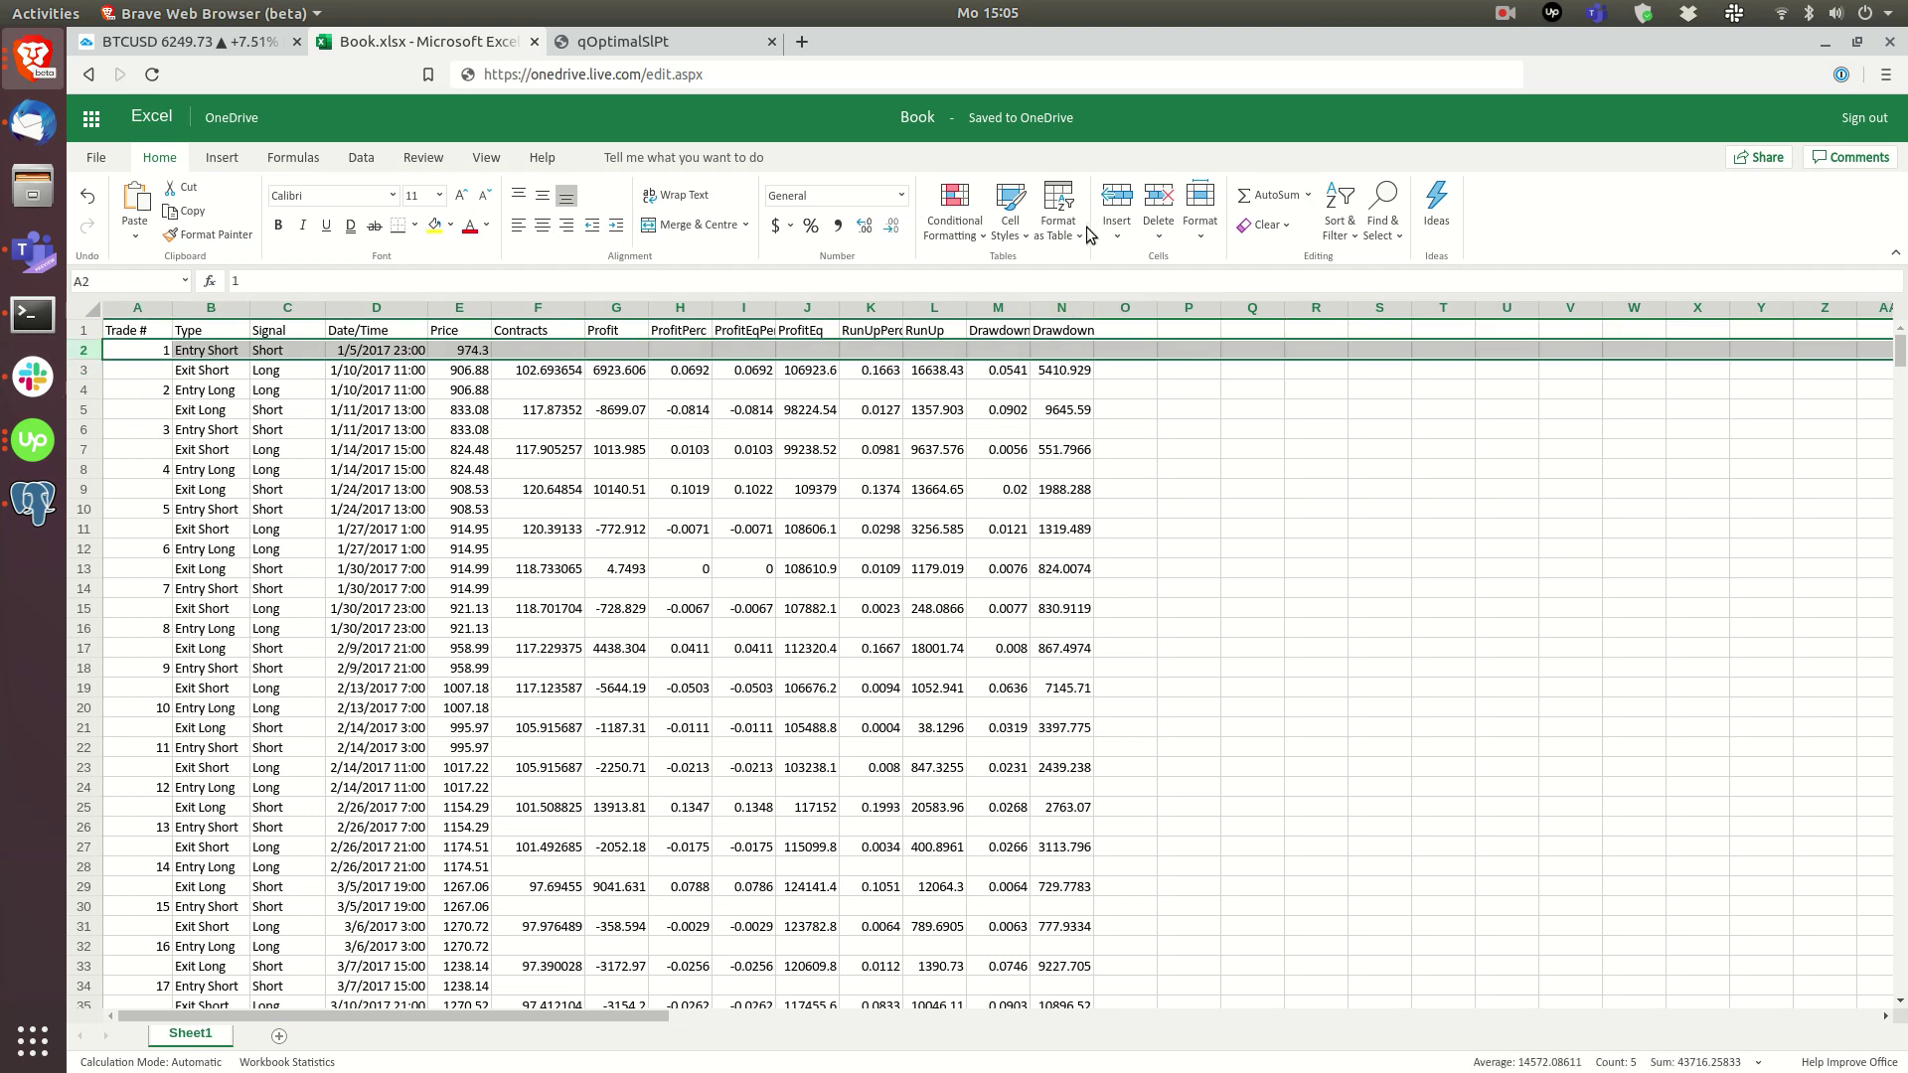
left_click(447, 392)
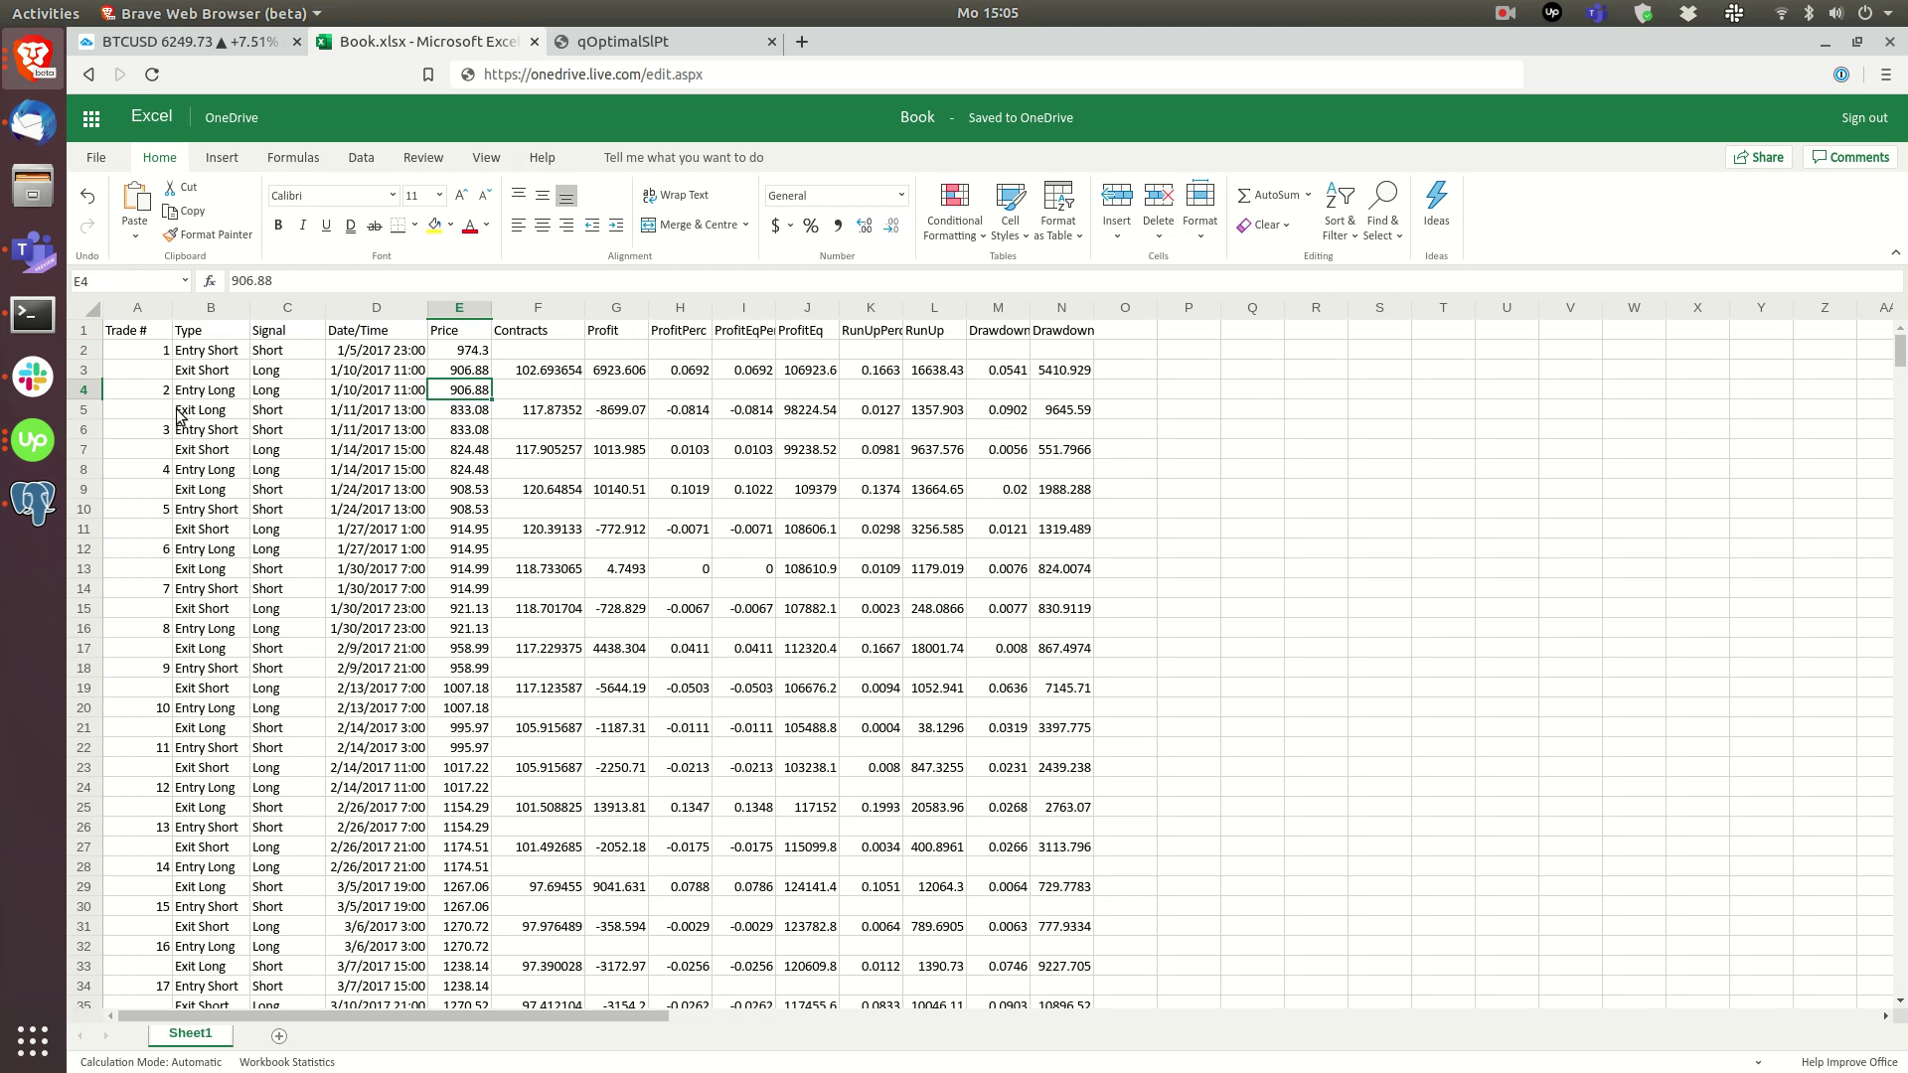
Step: Add a filter to the Trade # column and exclude its blank cells
left_click(149, 309)
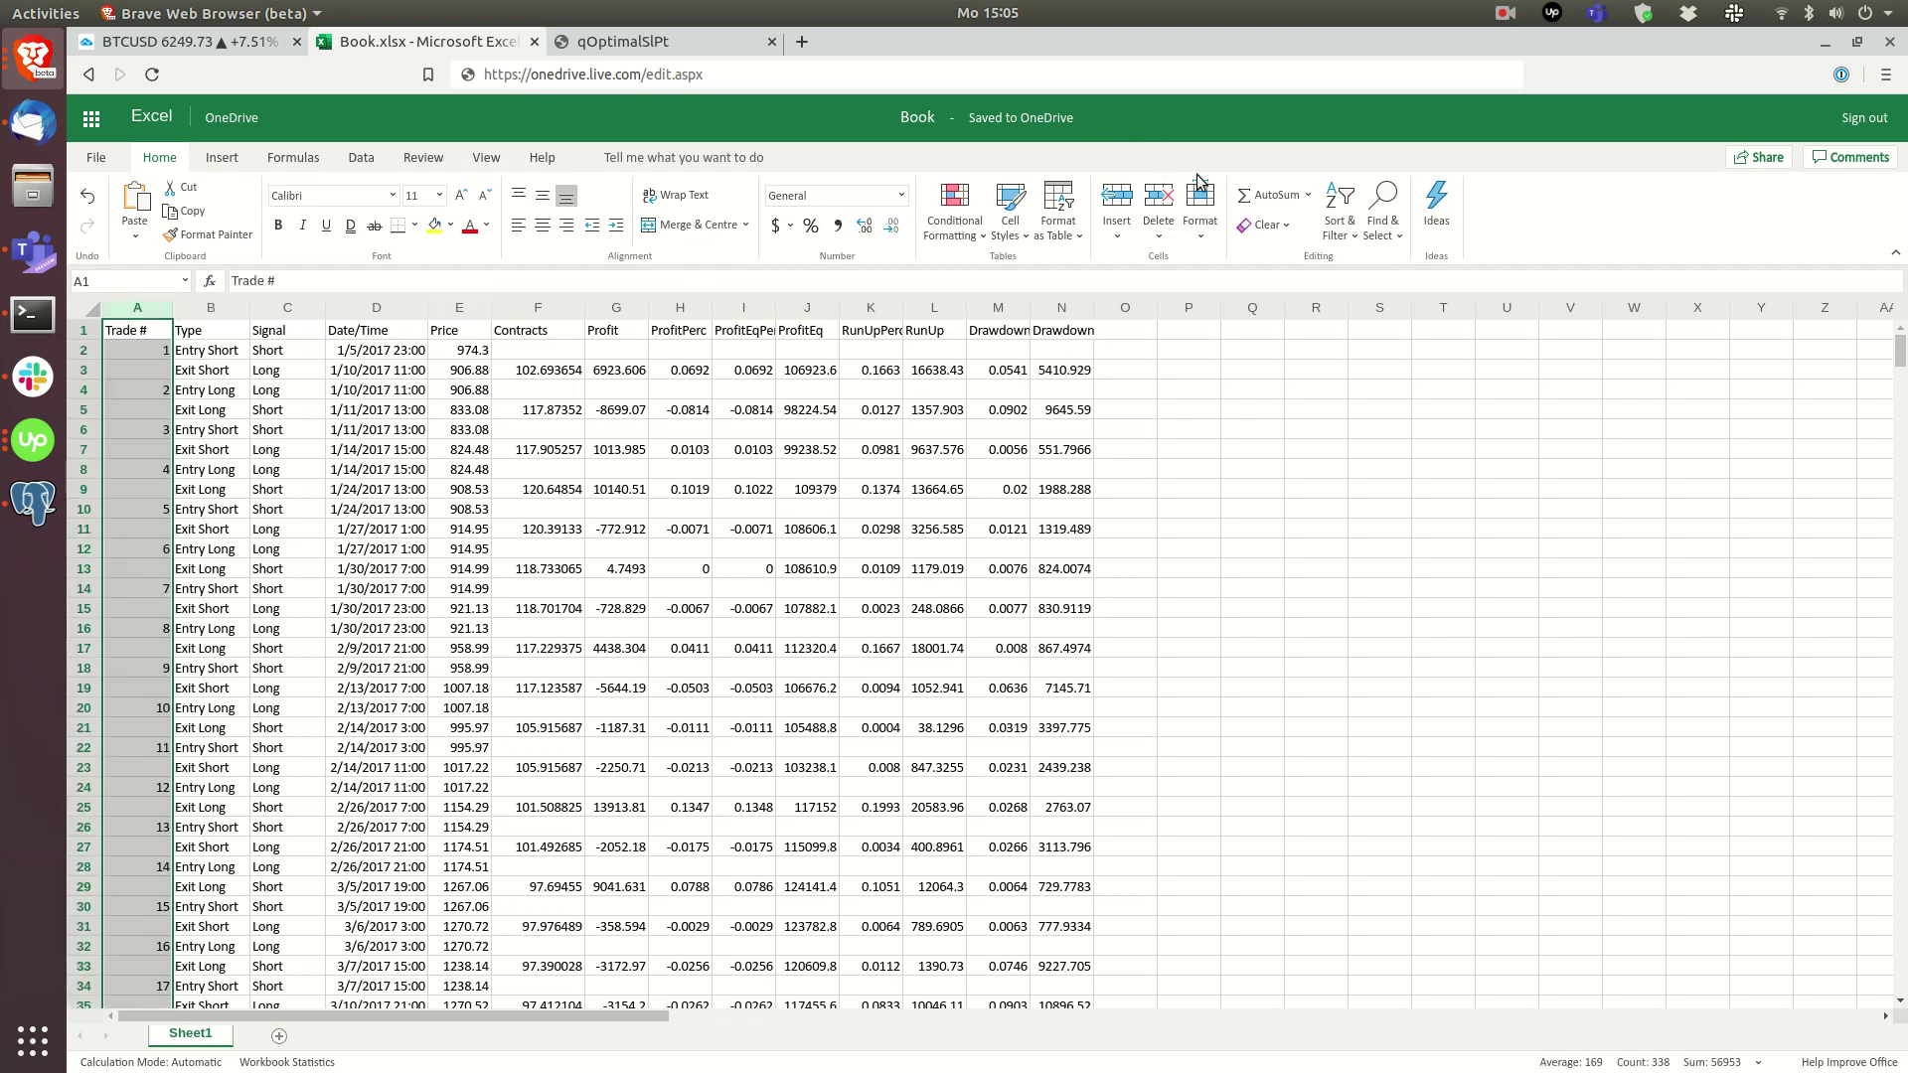
left_click(1337, 214)
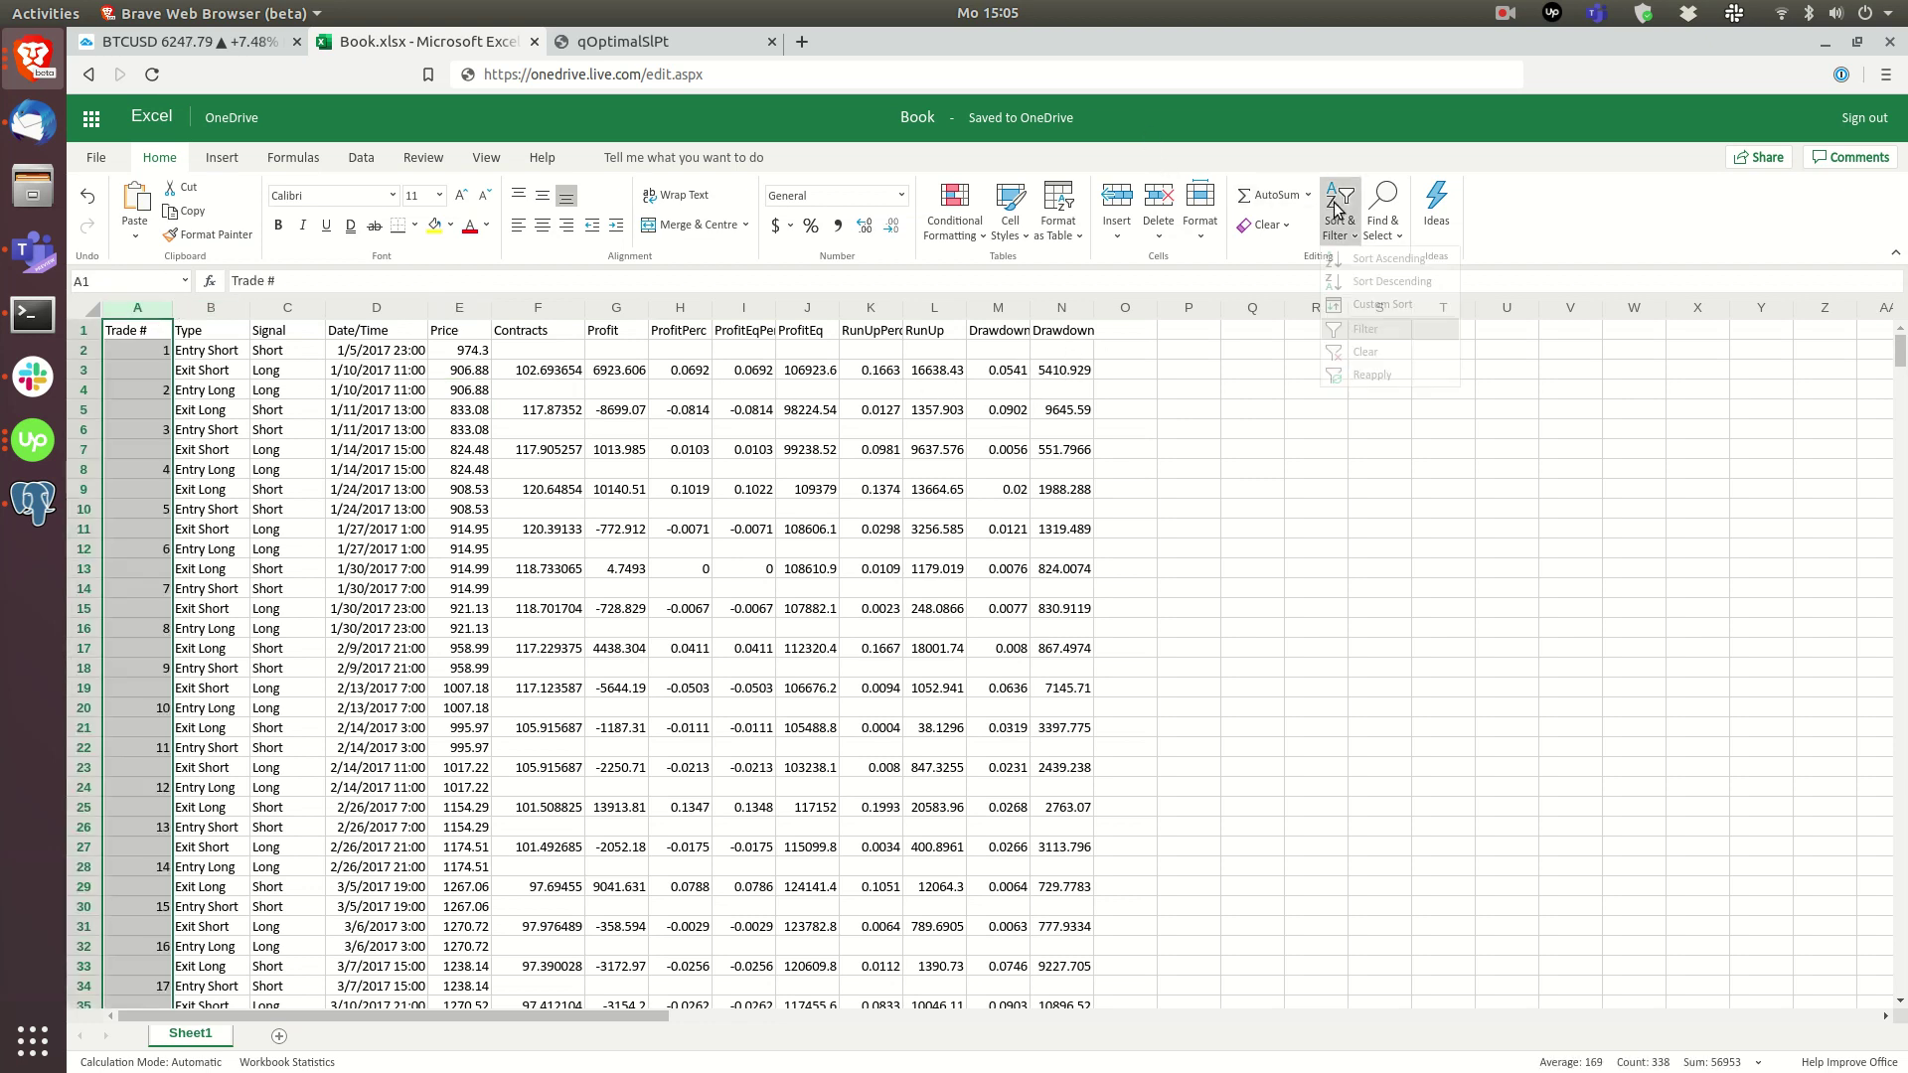
left_click(1363, 329)
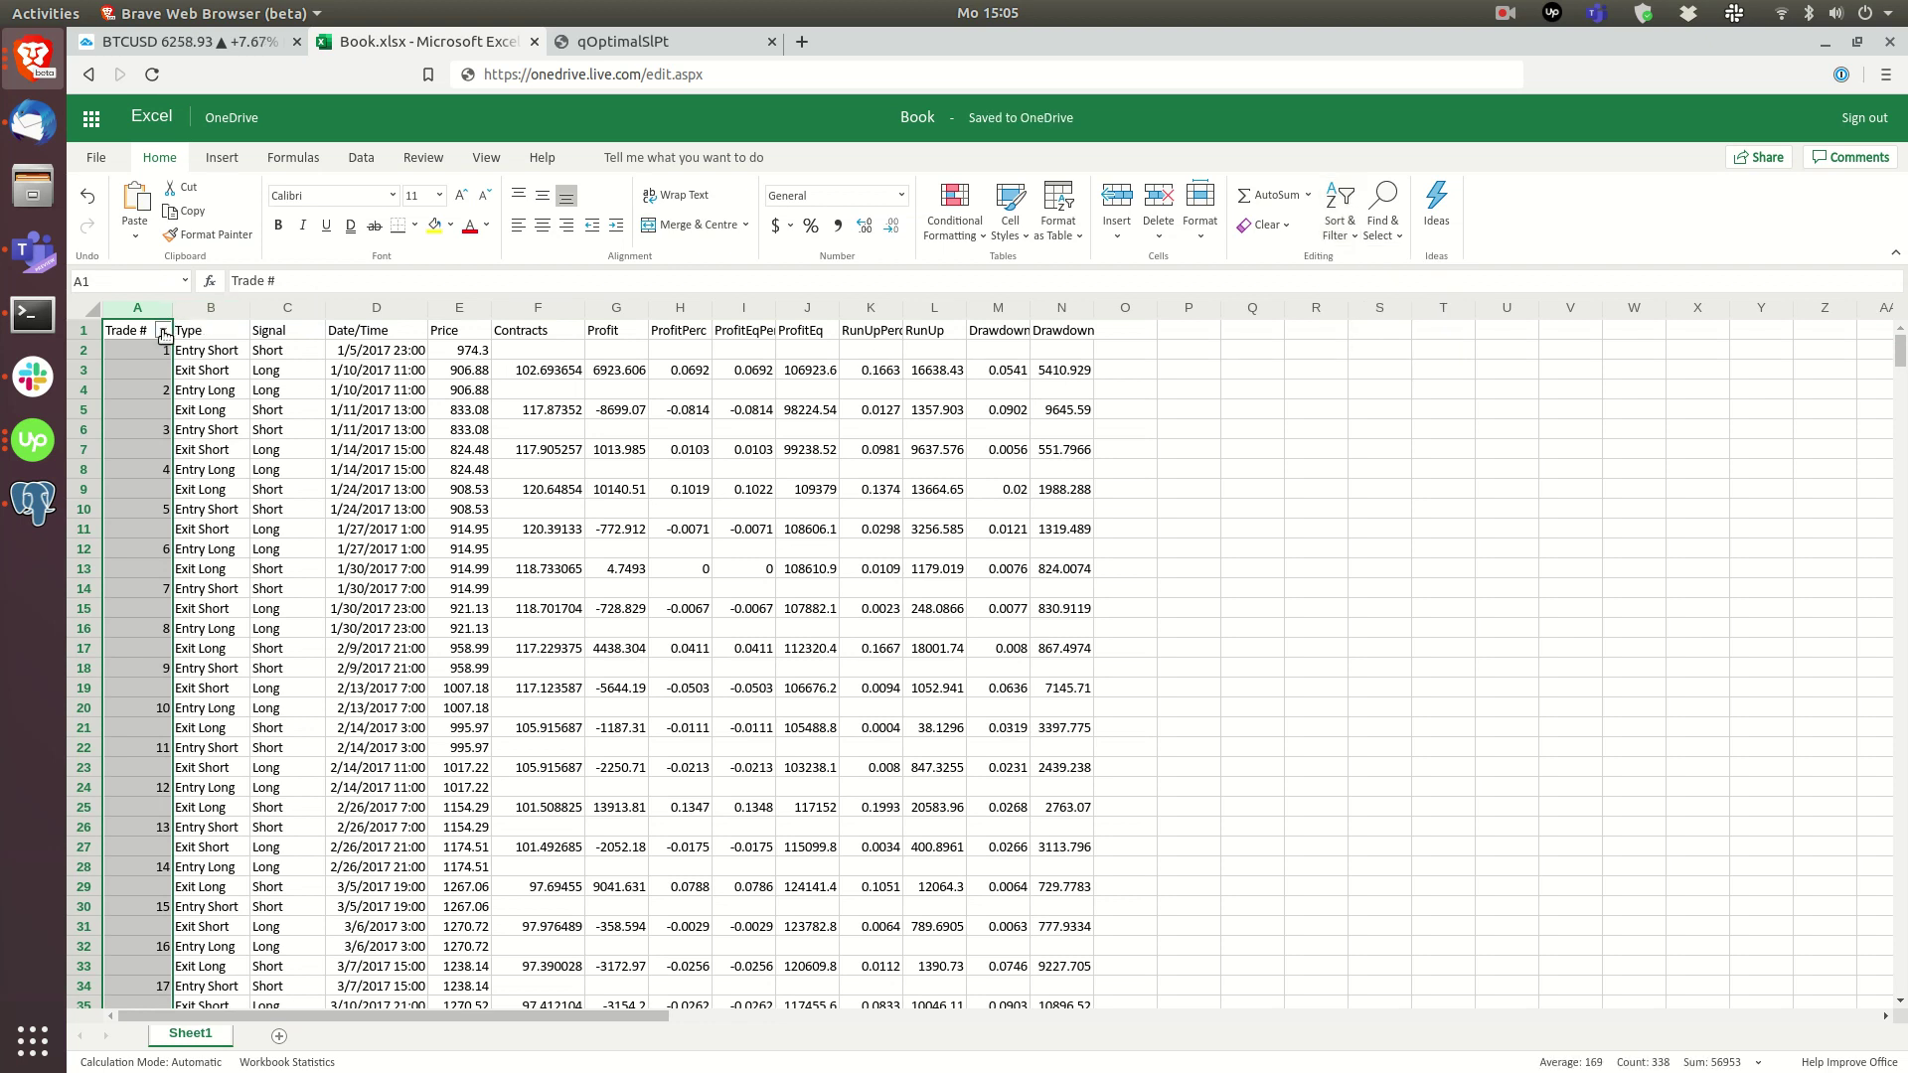
left_click(163, 331)
left_click(227, 494)
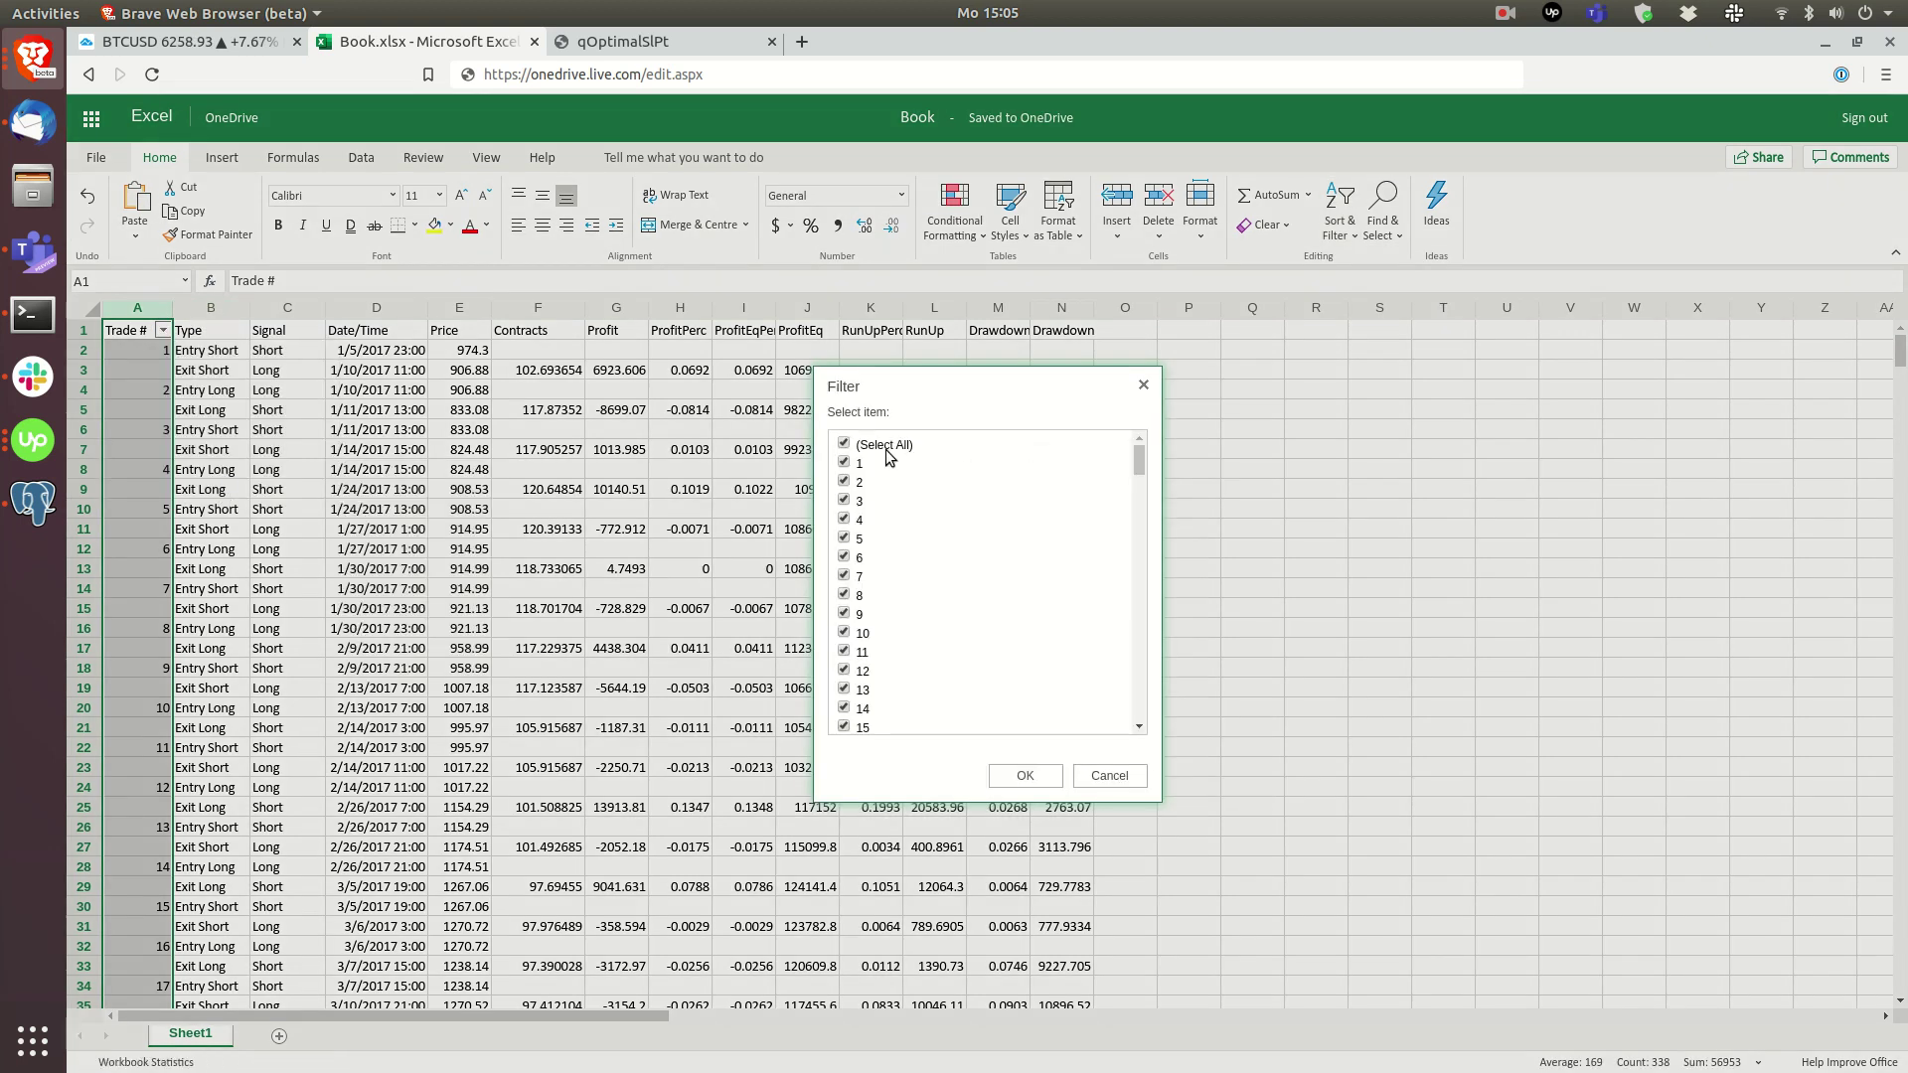
left_click_drag(1131, 463, 1139, 707)
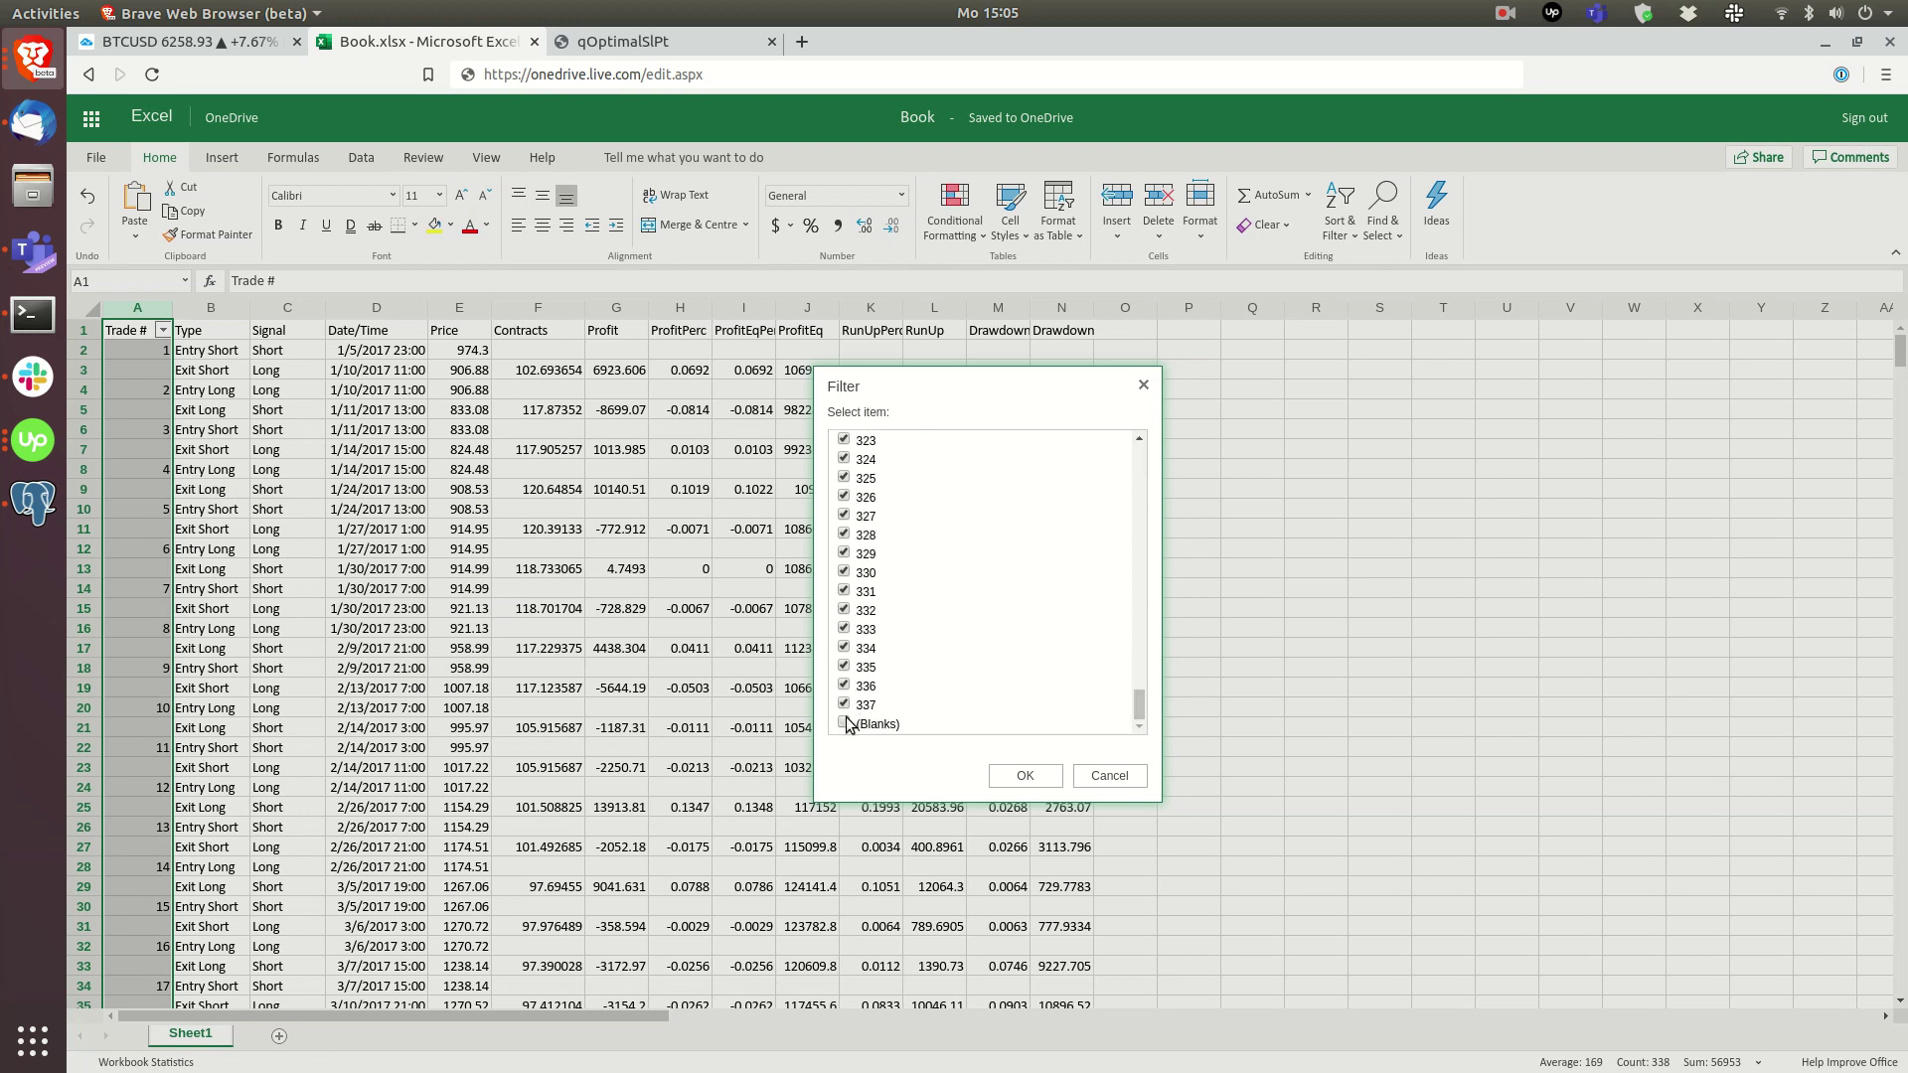
left_click(1024, 776)
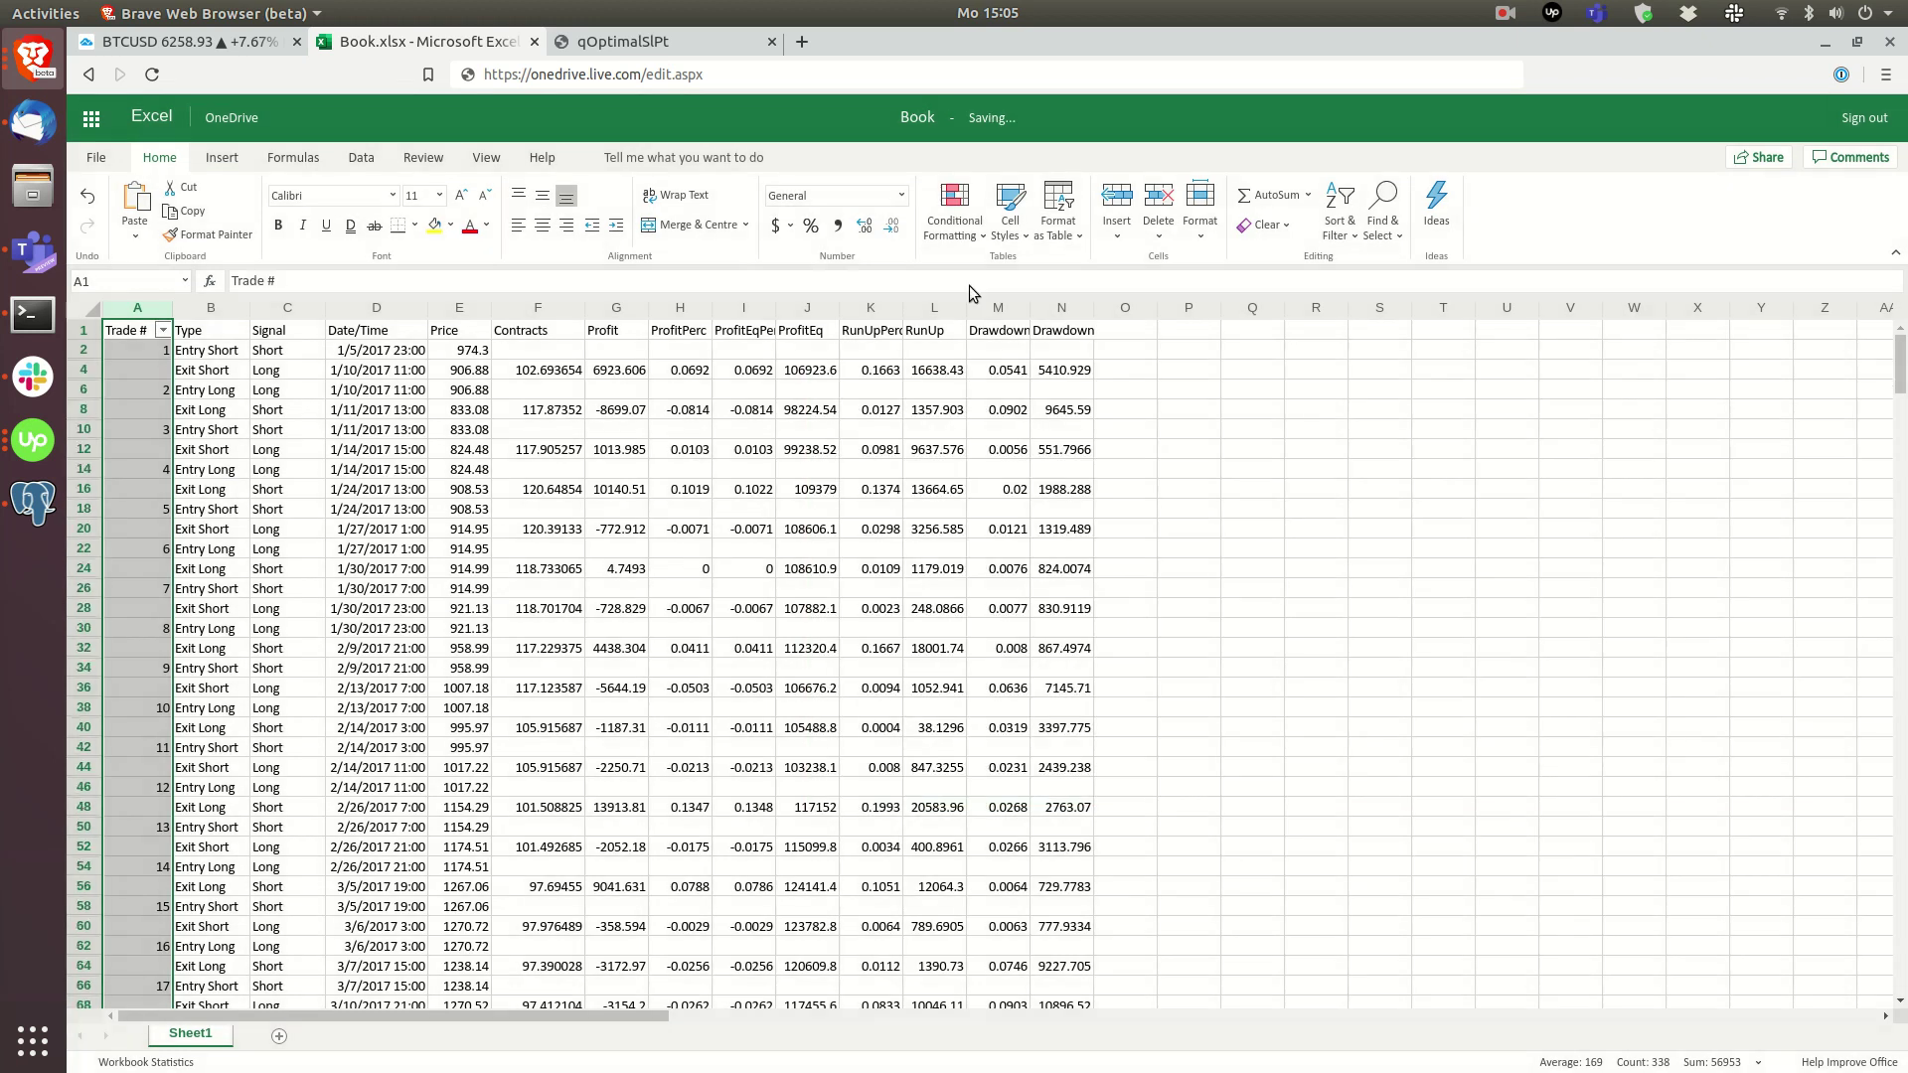
Step: Delete all the filtered entry rows, from trade 1 through trade 337
left_click_drag(83, 350, 110, 740)
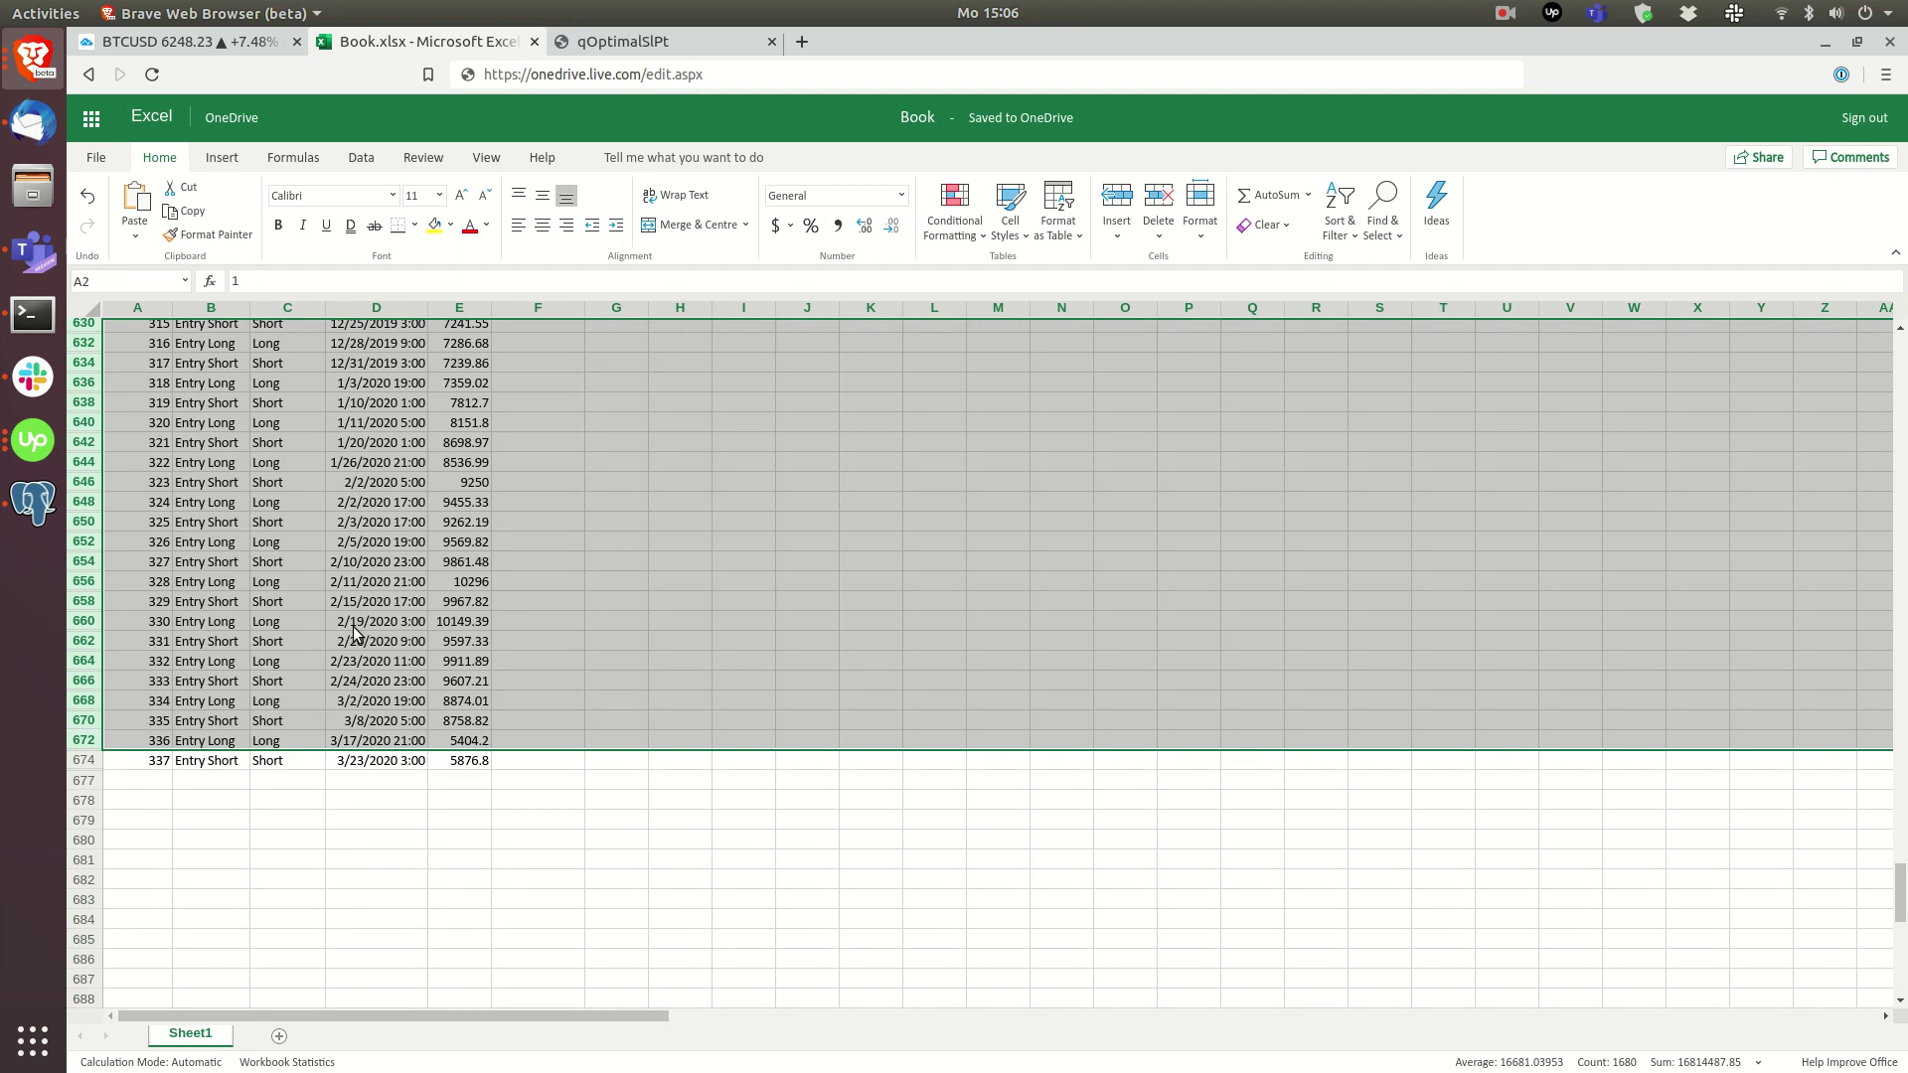
key("shift+Down")
right_click(74, 644)
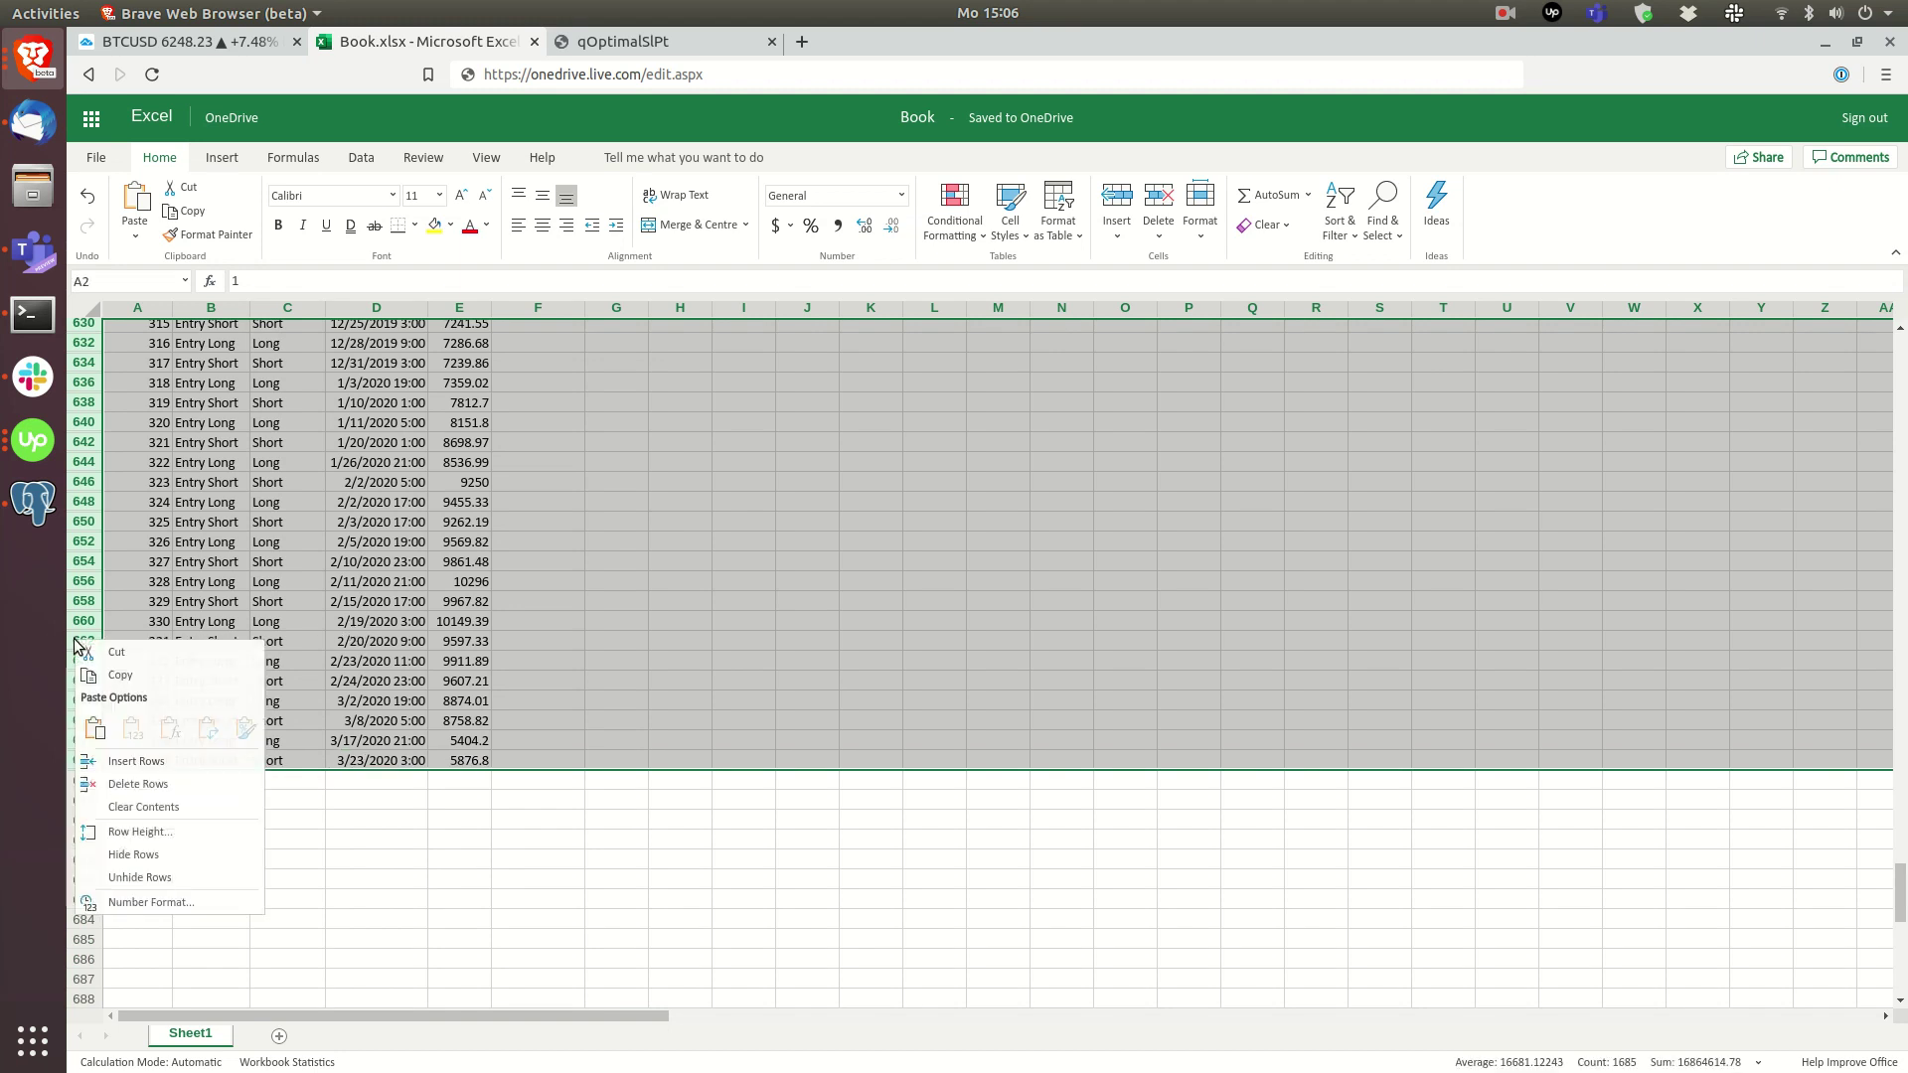
left_click(147, 786)
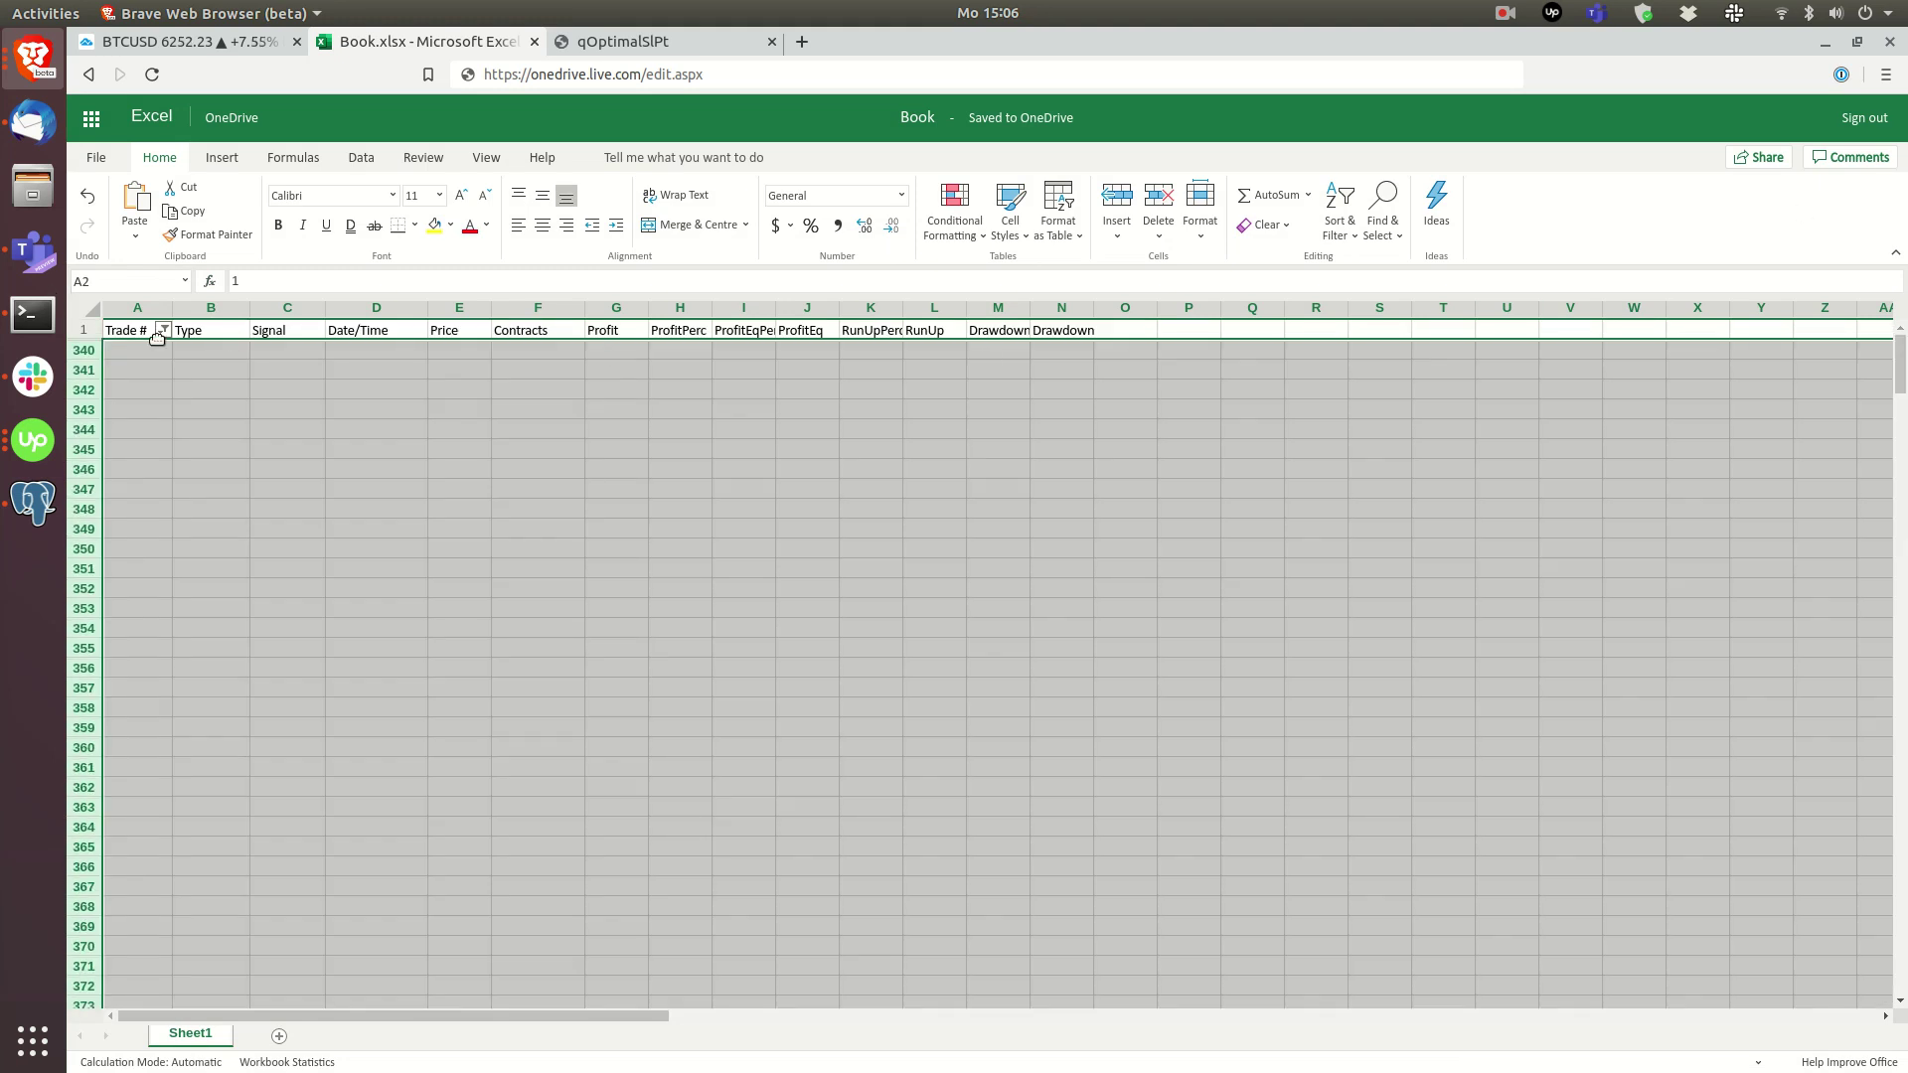
Step: Reset the Trade # filter to include all items, including the blanks
left_click(157, 338)
left_click(1143, 640)
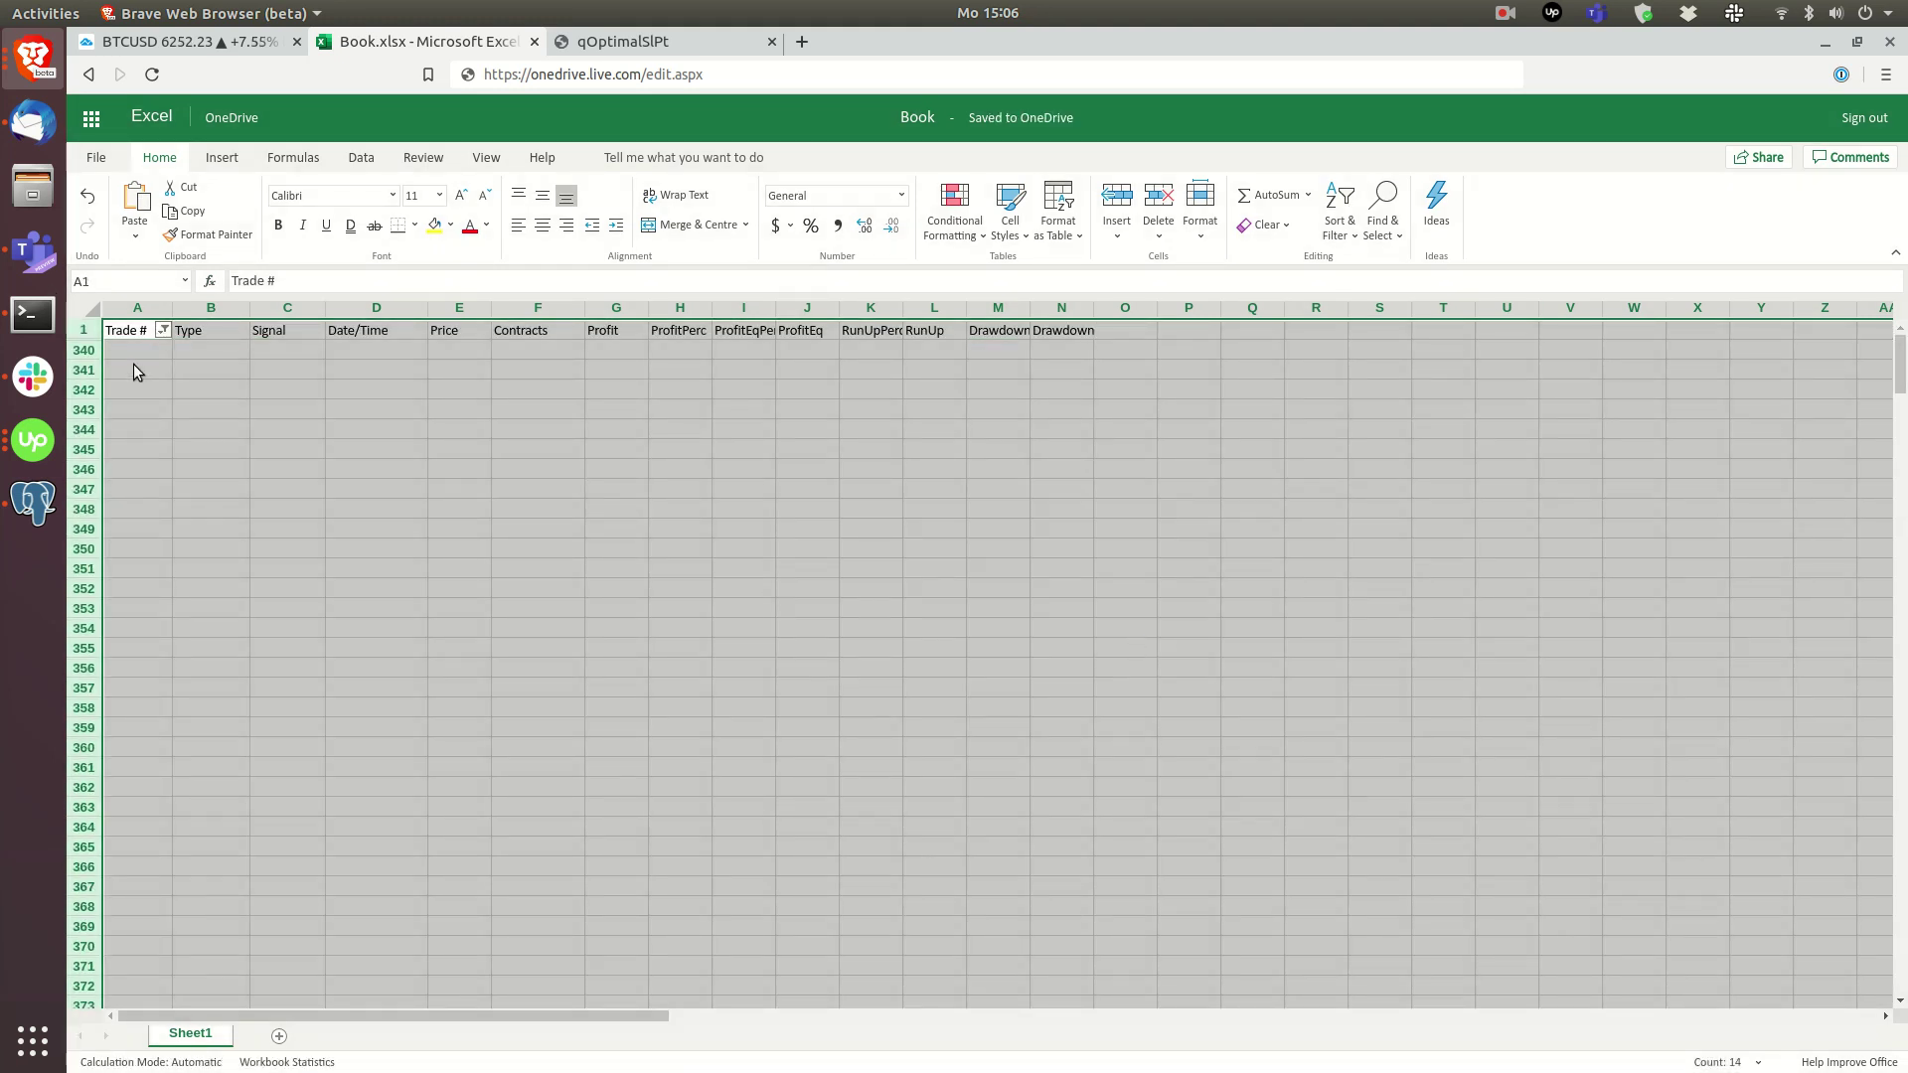
left_click(165, 330)
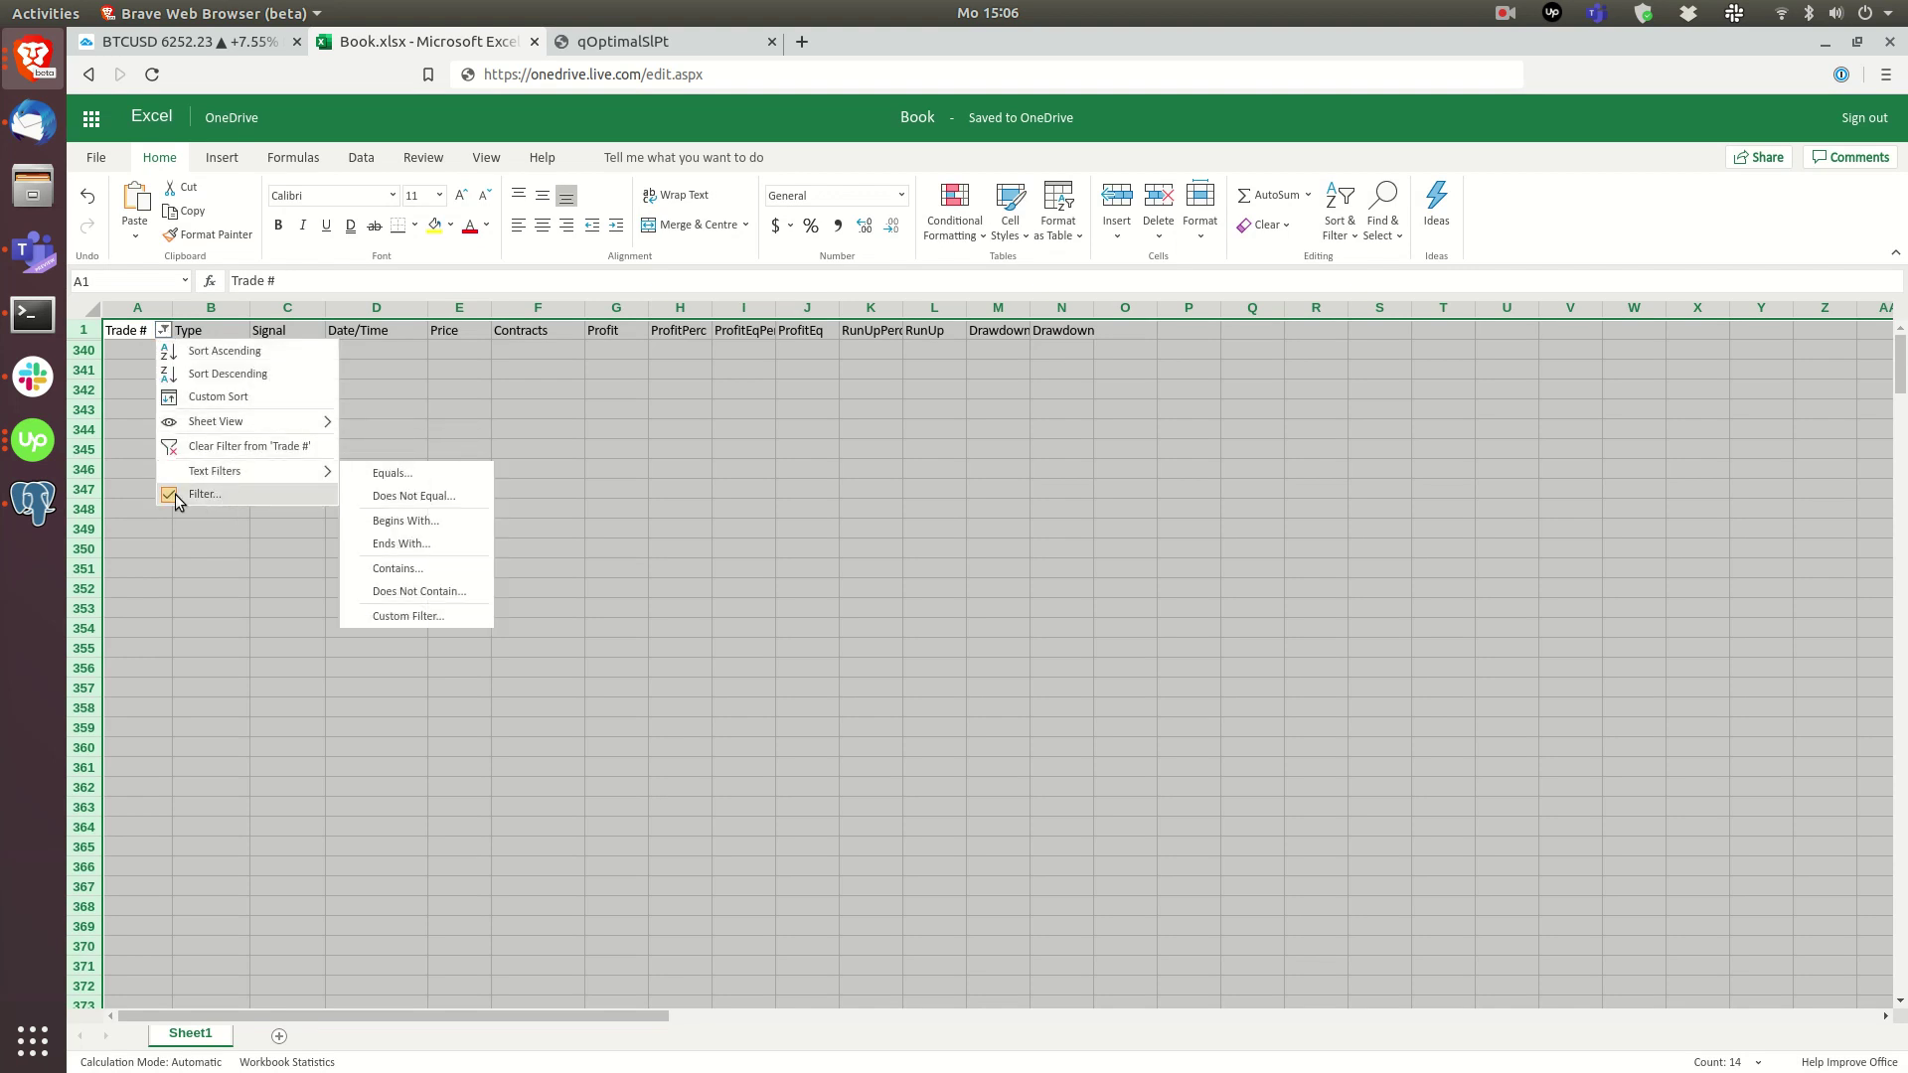
left_click(167, 493)
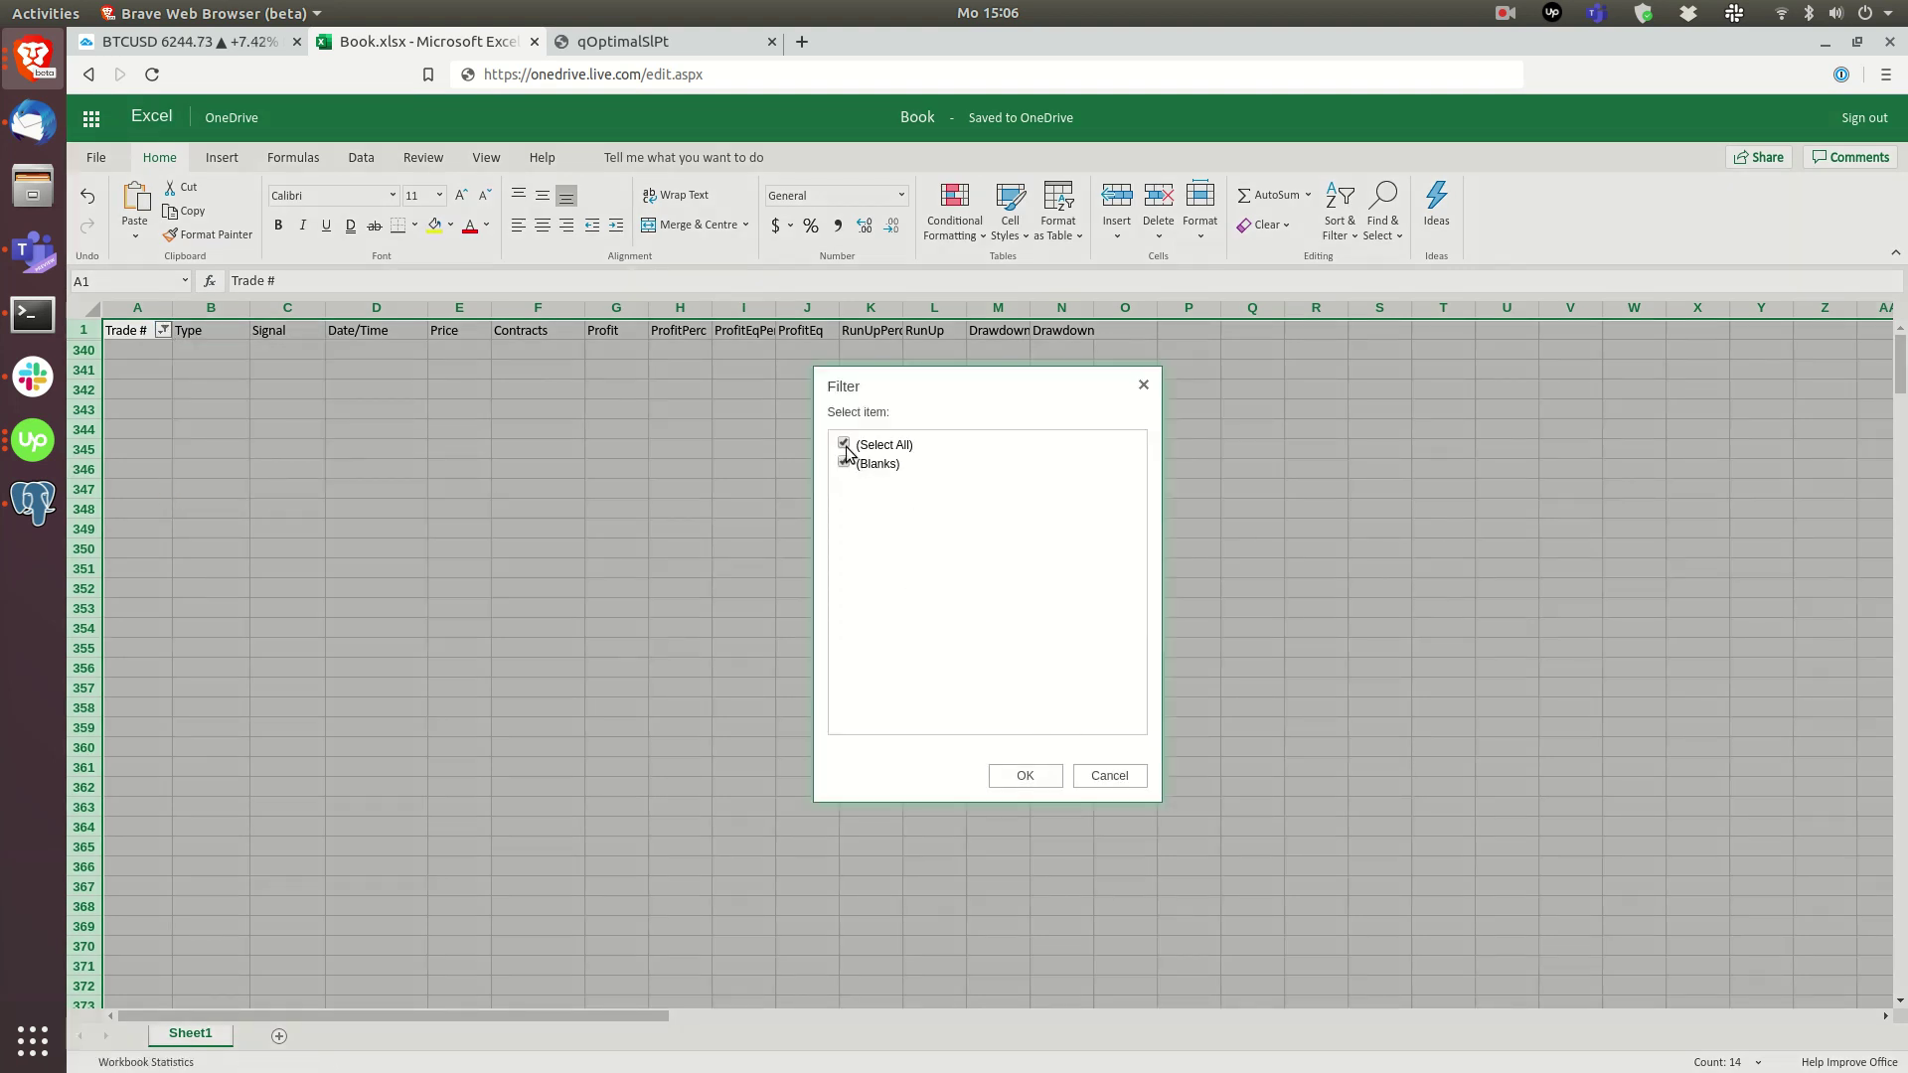
left_click(1053, 779)
left_click(288, 429)
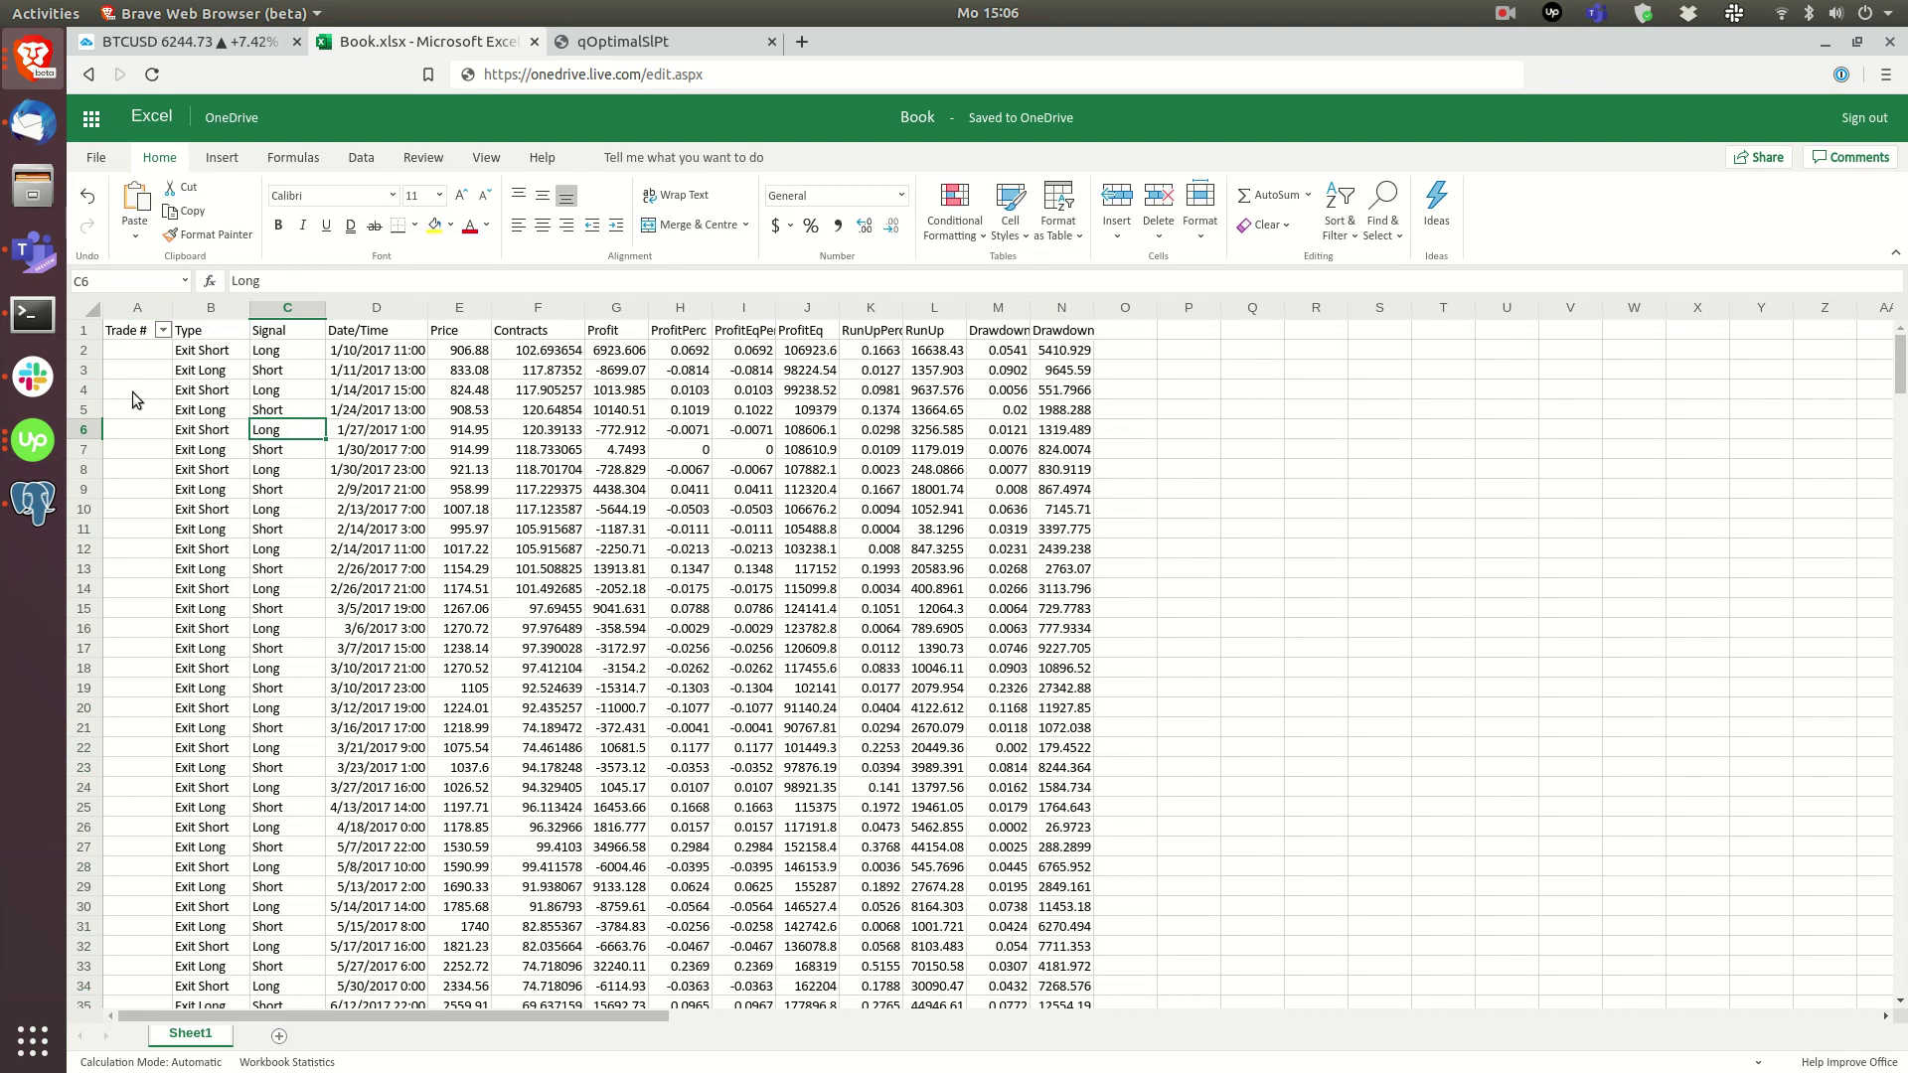
Step: Delete columns A through H, from Trade # to ProfitPerc
left_click(154, 314)
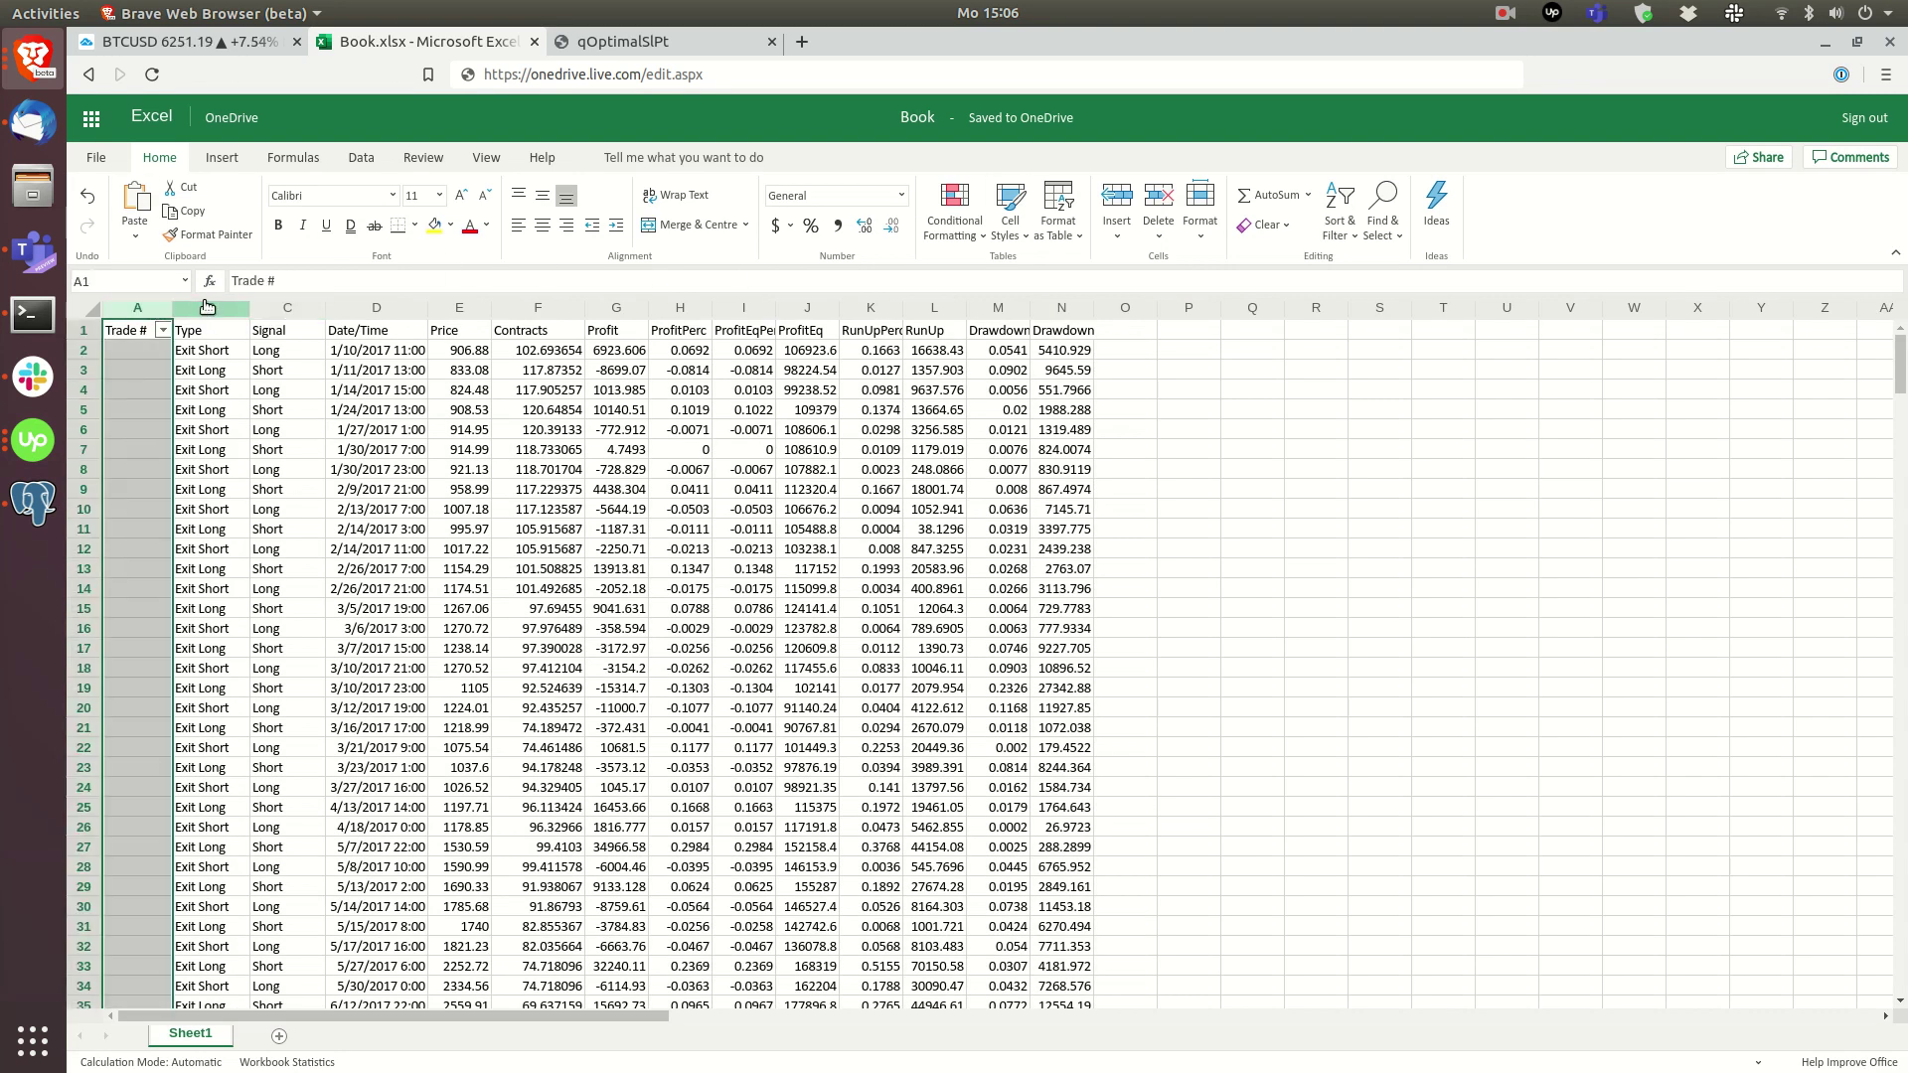
mouse_move(120, 316)
left_mouse_down()
mouse_move(571, 295)
mouse_move(745, 316)
left_mouse_up()
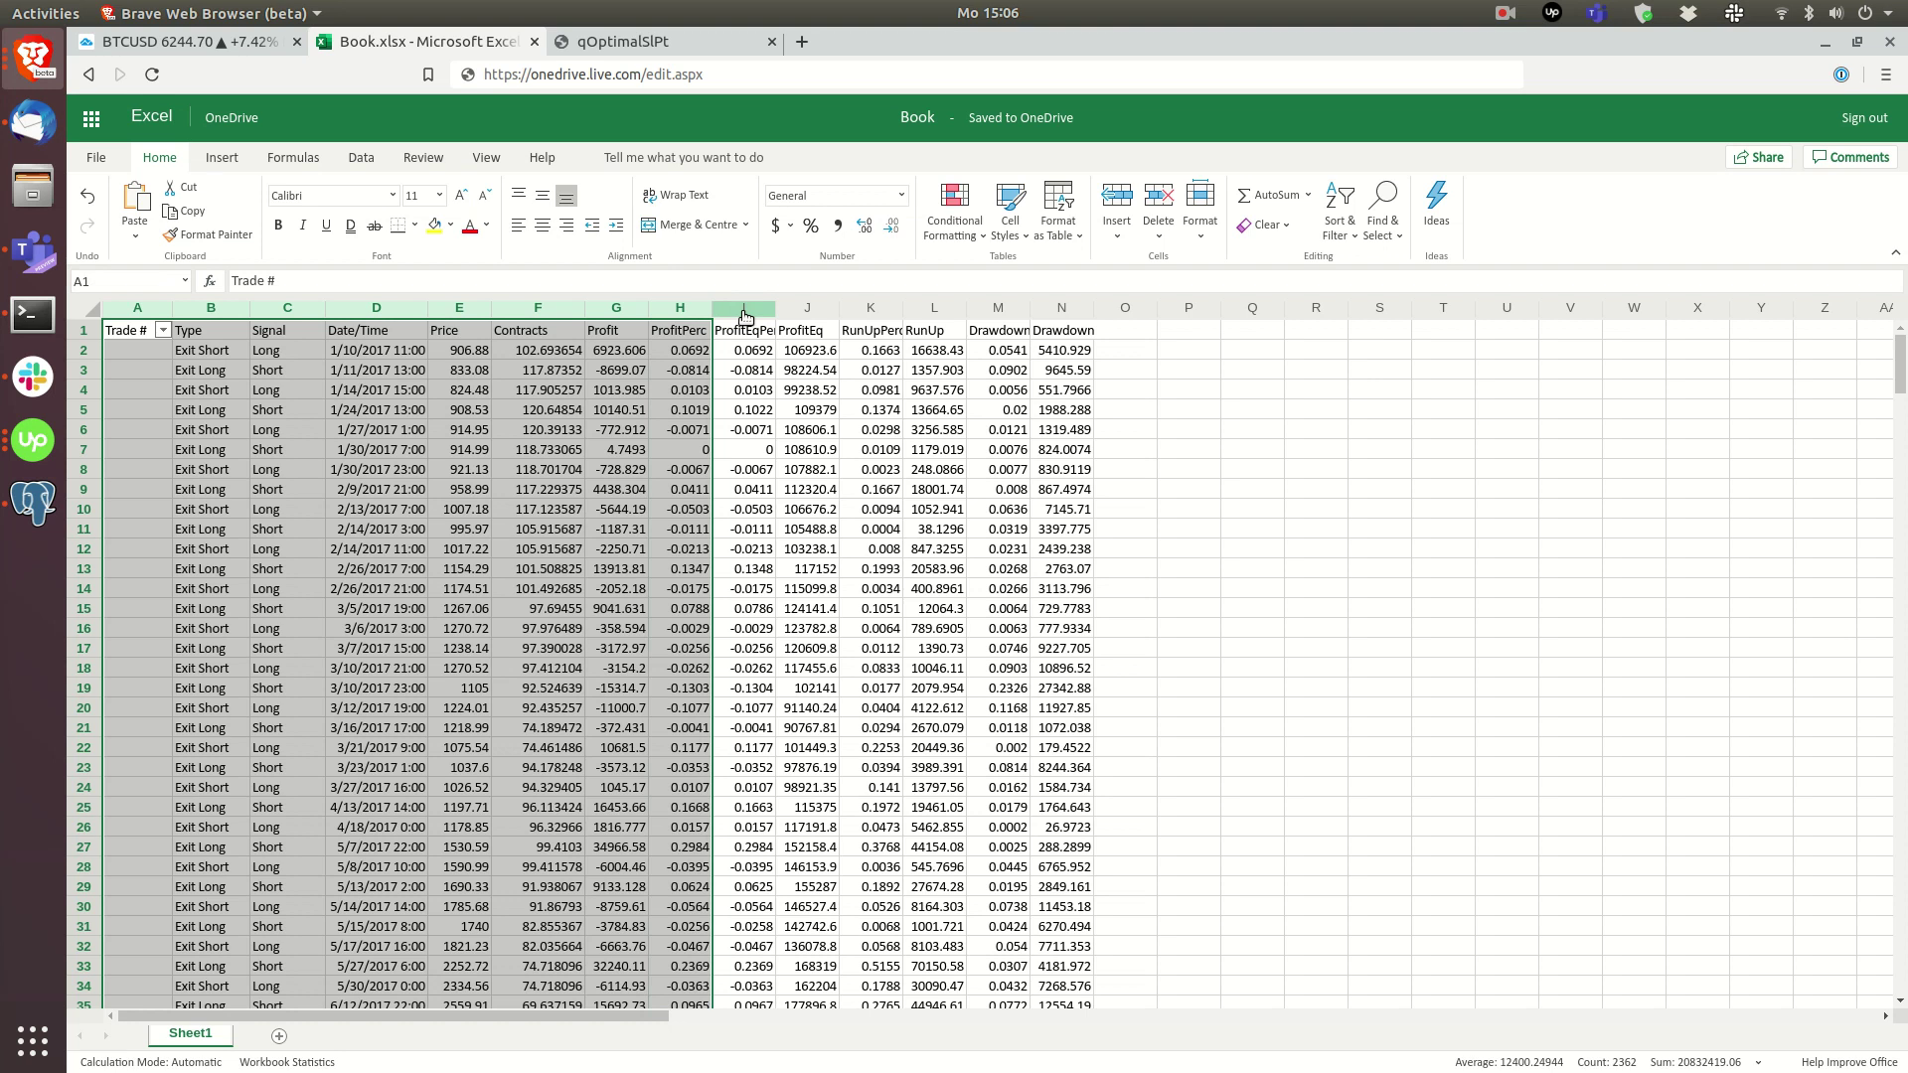
right_click(699, 316)
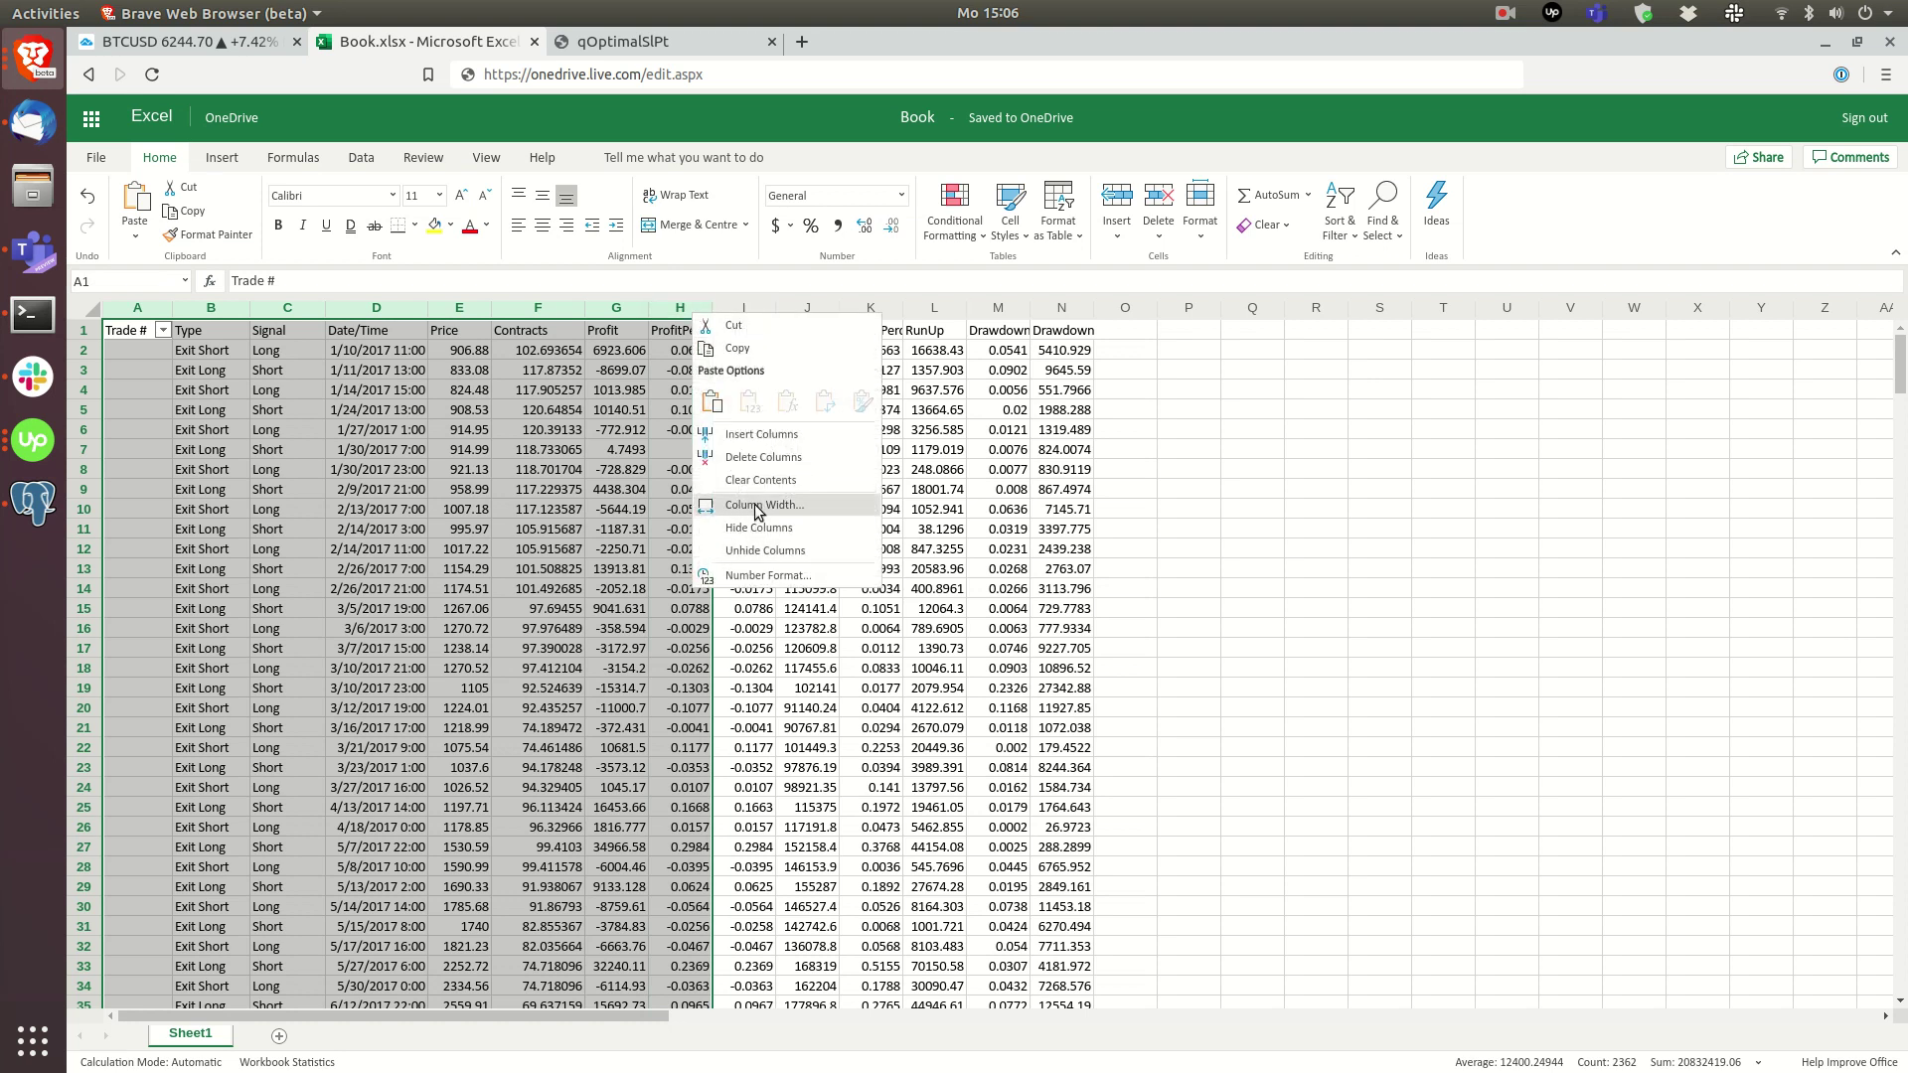
left_click(763, 457)
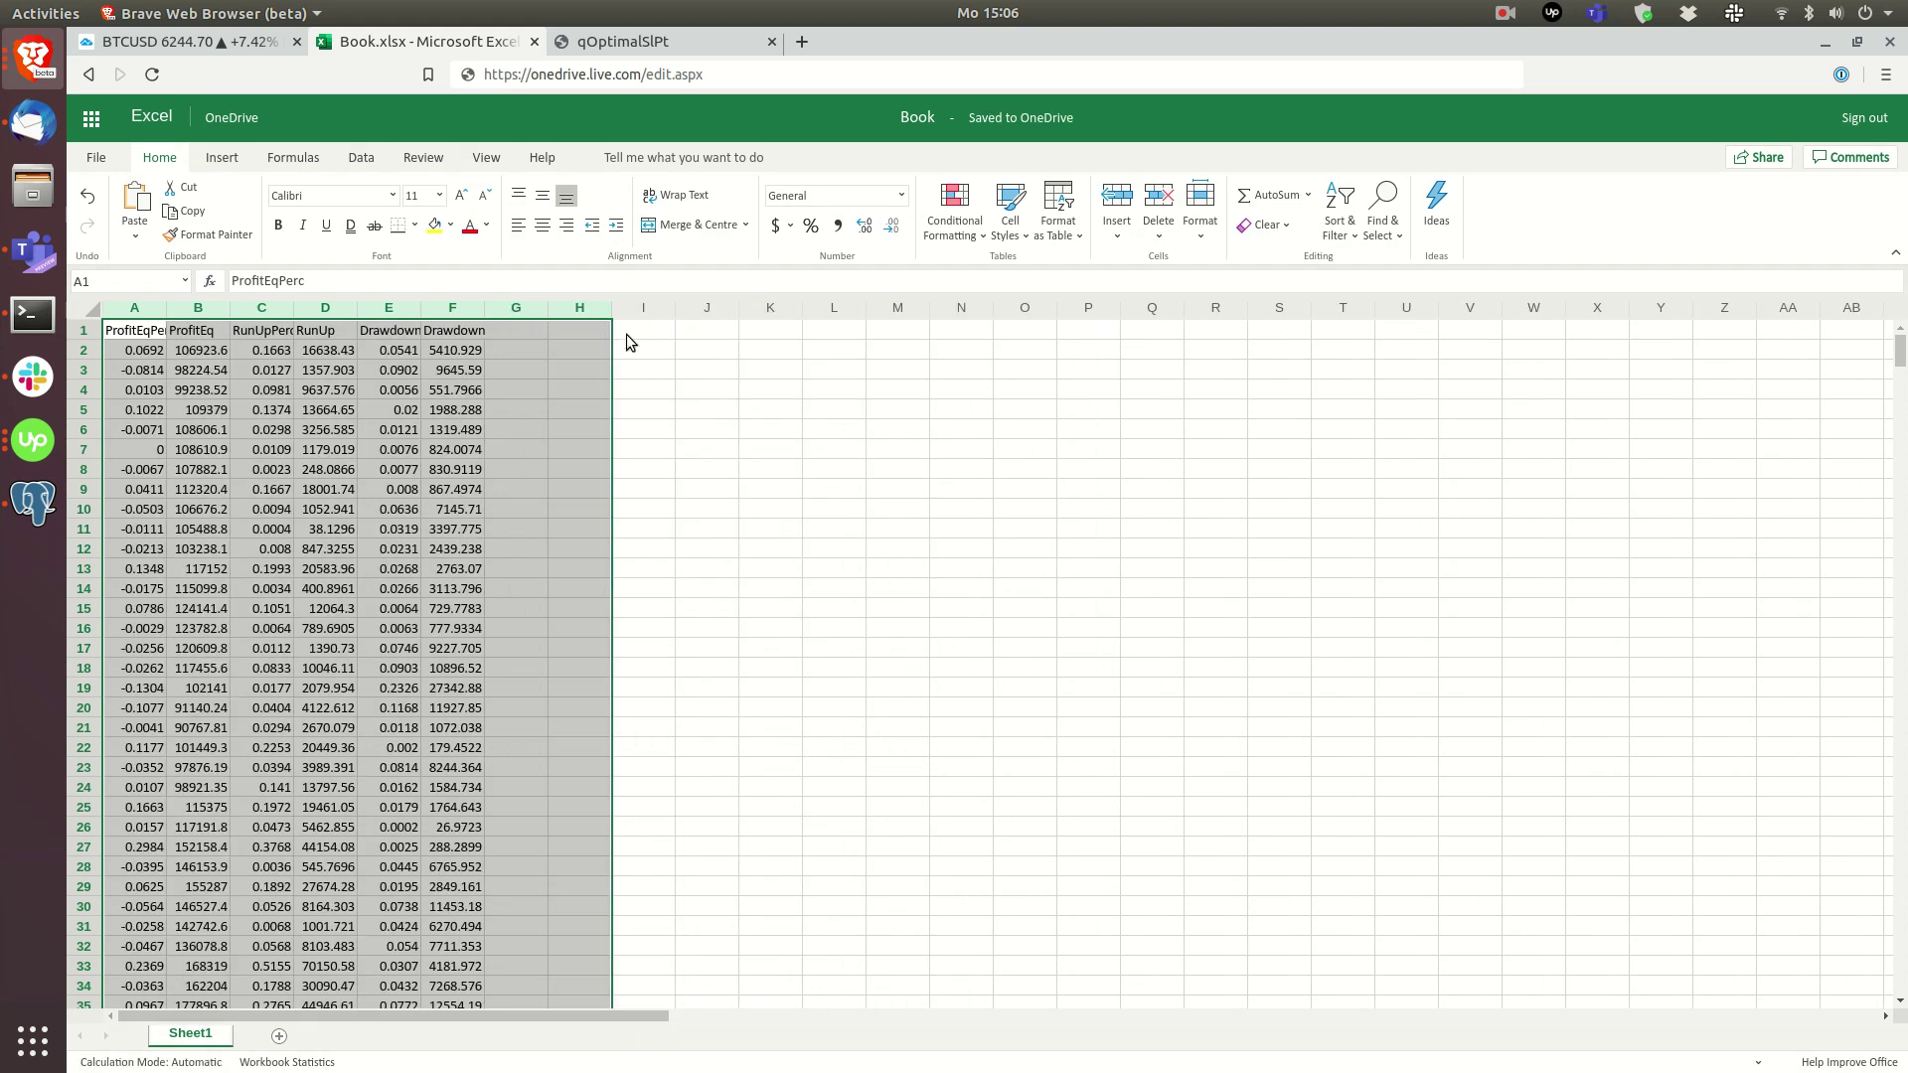
Step: Delete the absolute RunUp and Drawdown columns, keeping their percentage counterparts
left_click(277, 311)
left_click(326, 309)
right_click(348, 309)
left_click(426, 380)
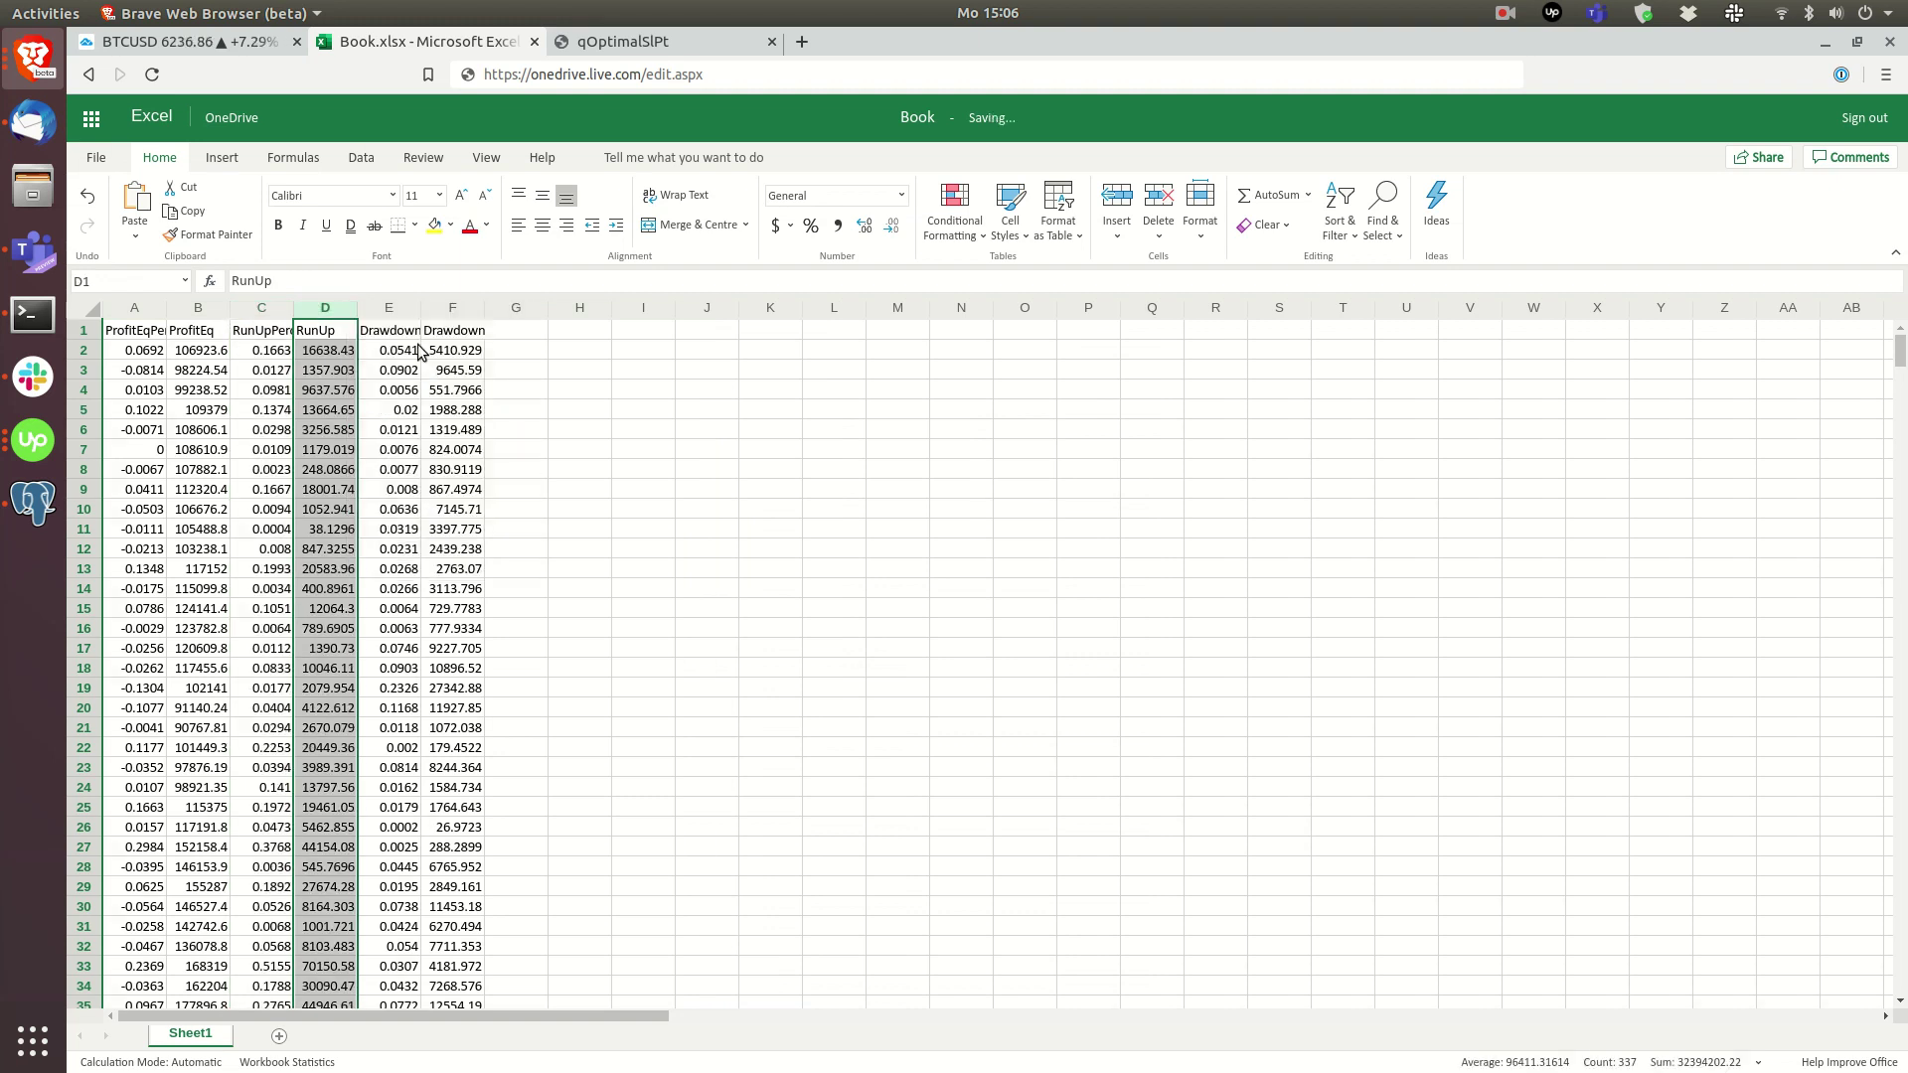
right_click(396, 311)
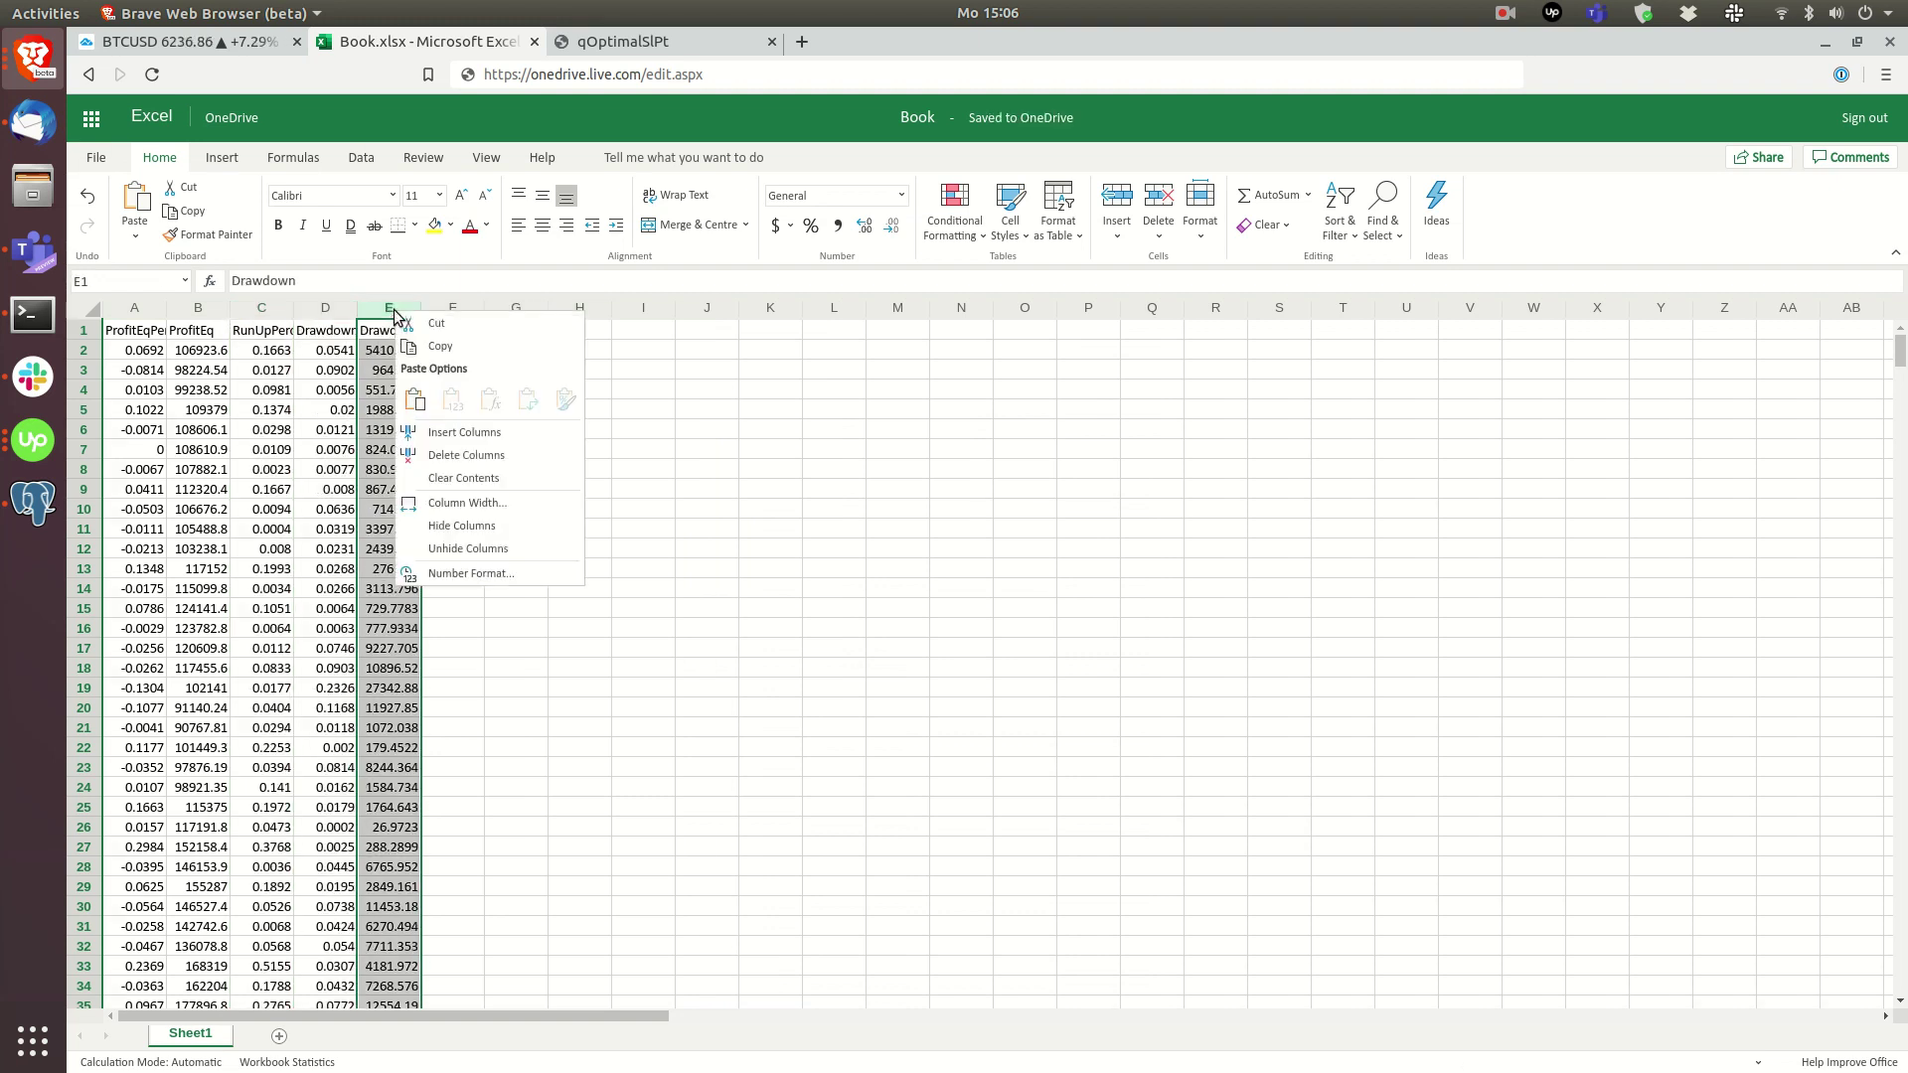
left_click(466, 455)
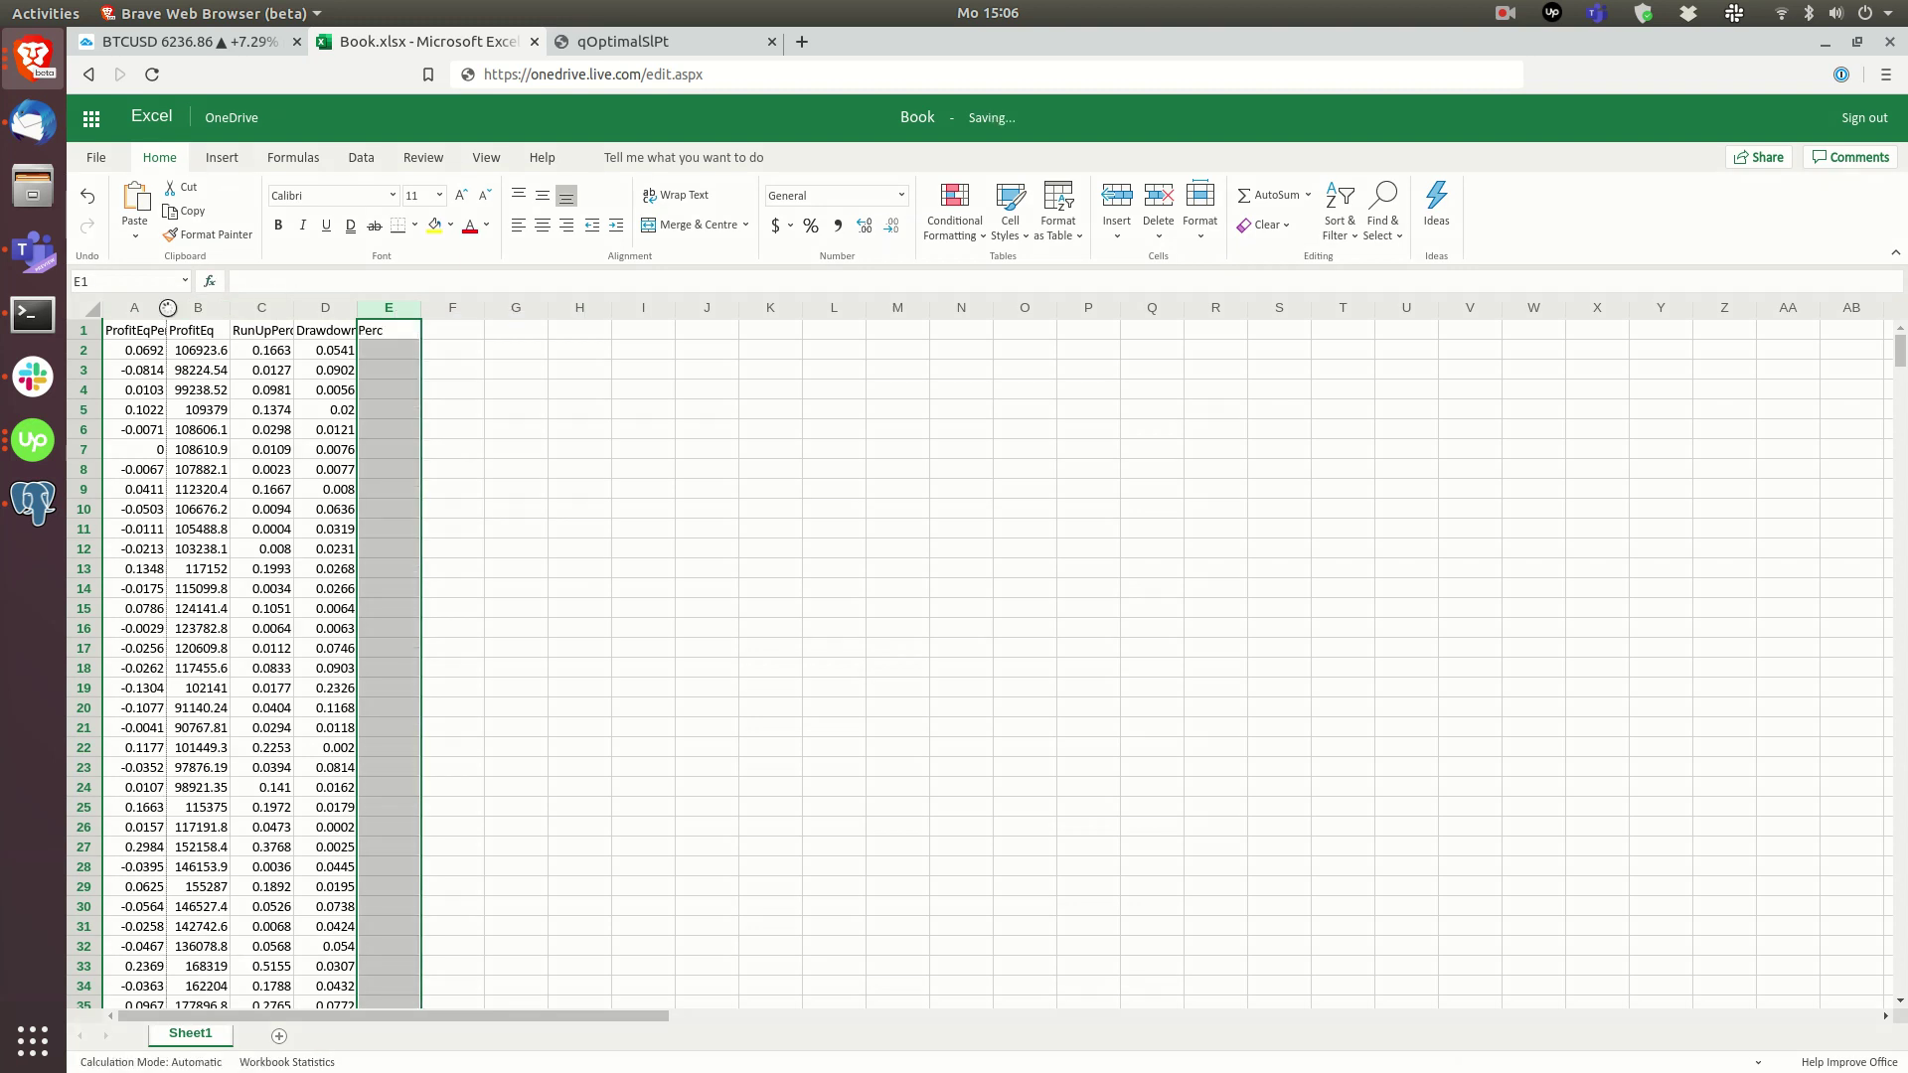
Step: Widen the ProfitEqPerc, ProfitEq, RunUpPerc and DrawdownPerc columns to fit their headers and values
left_click_drag(168, 307, 188, 307)
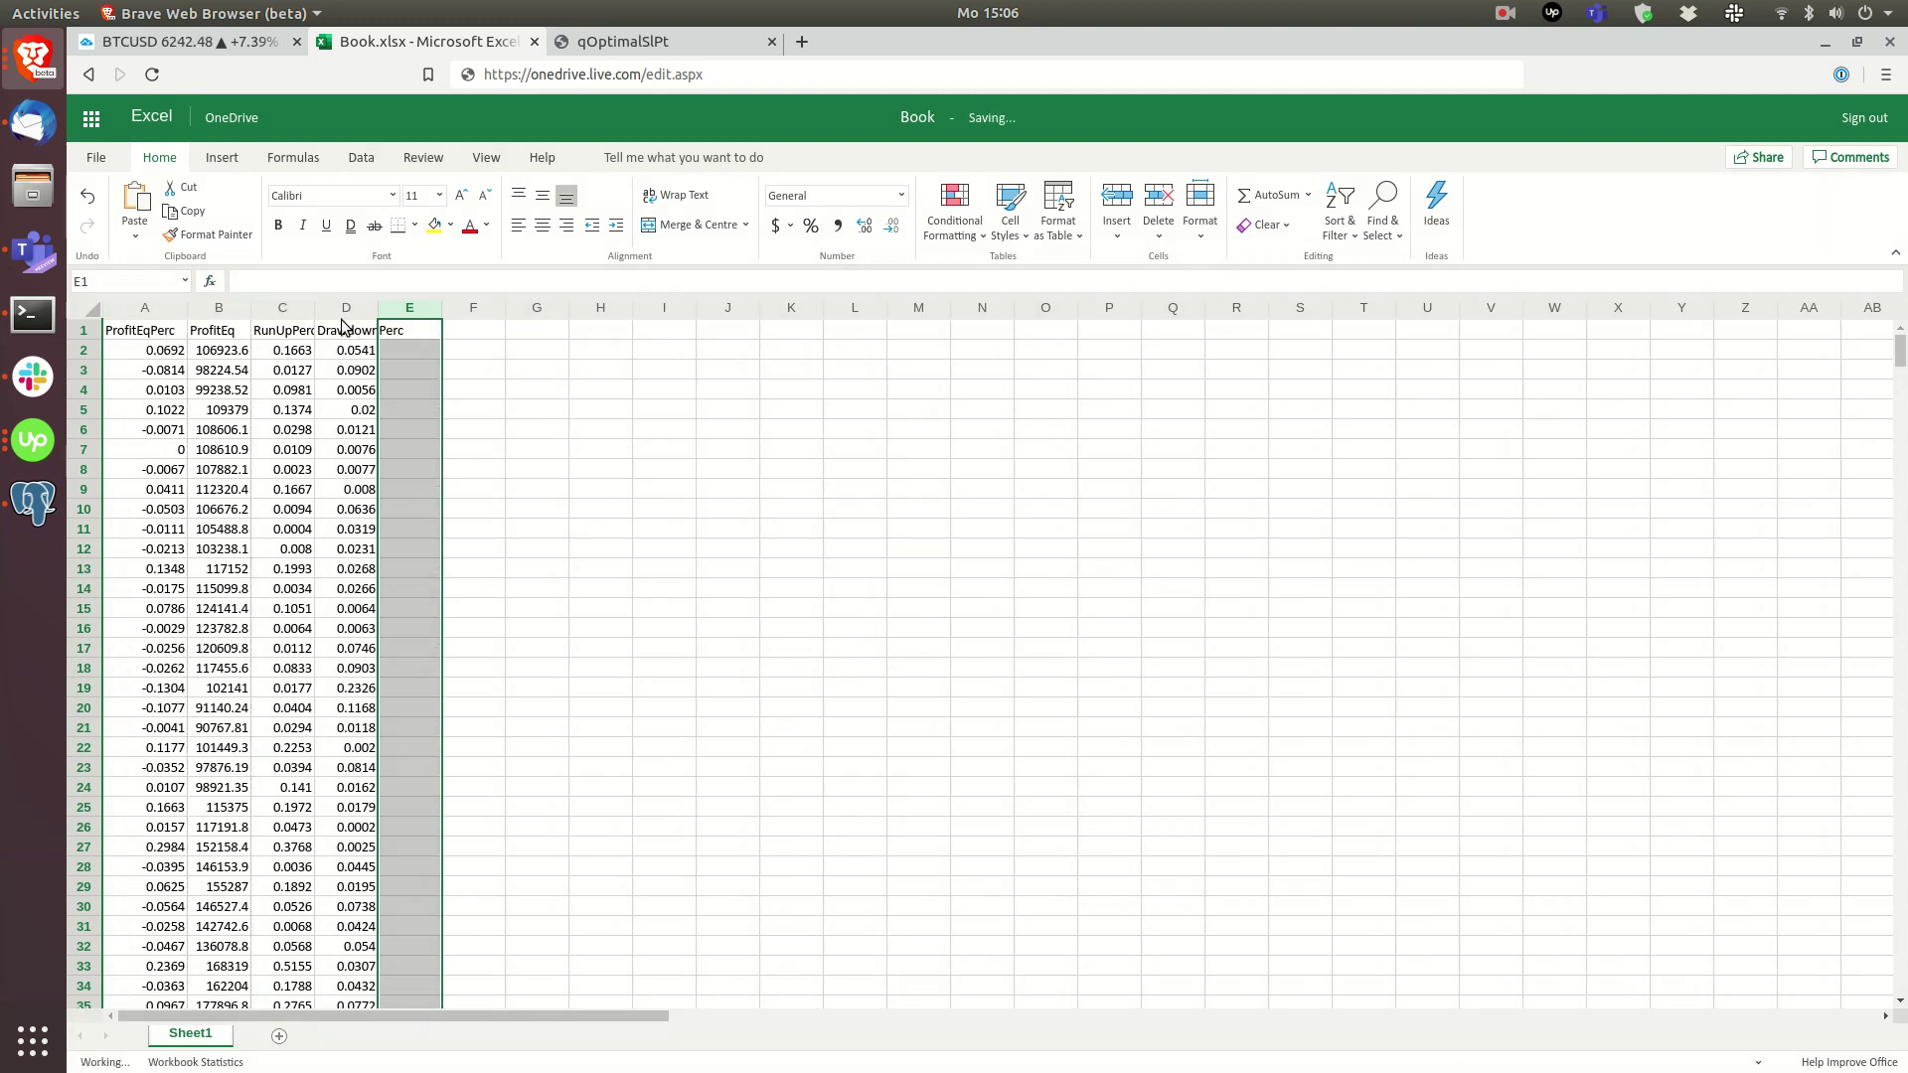
left_click_drag(331, 311, 442, 313)
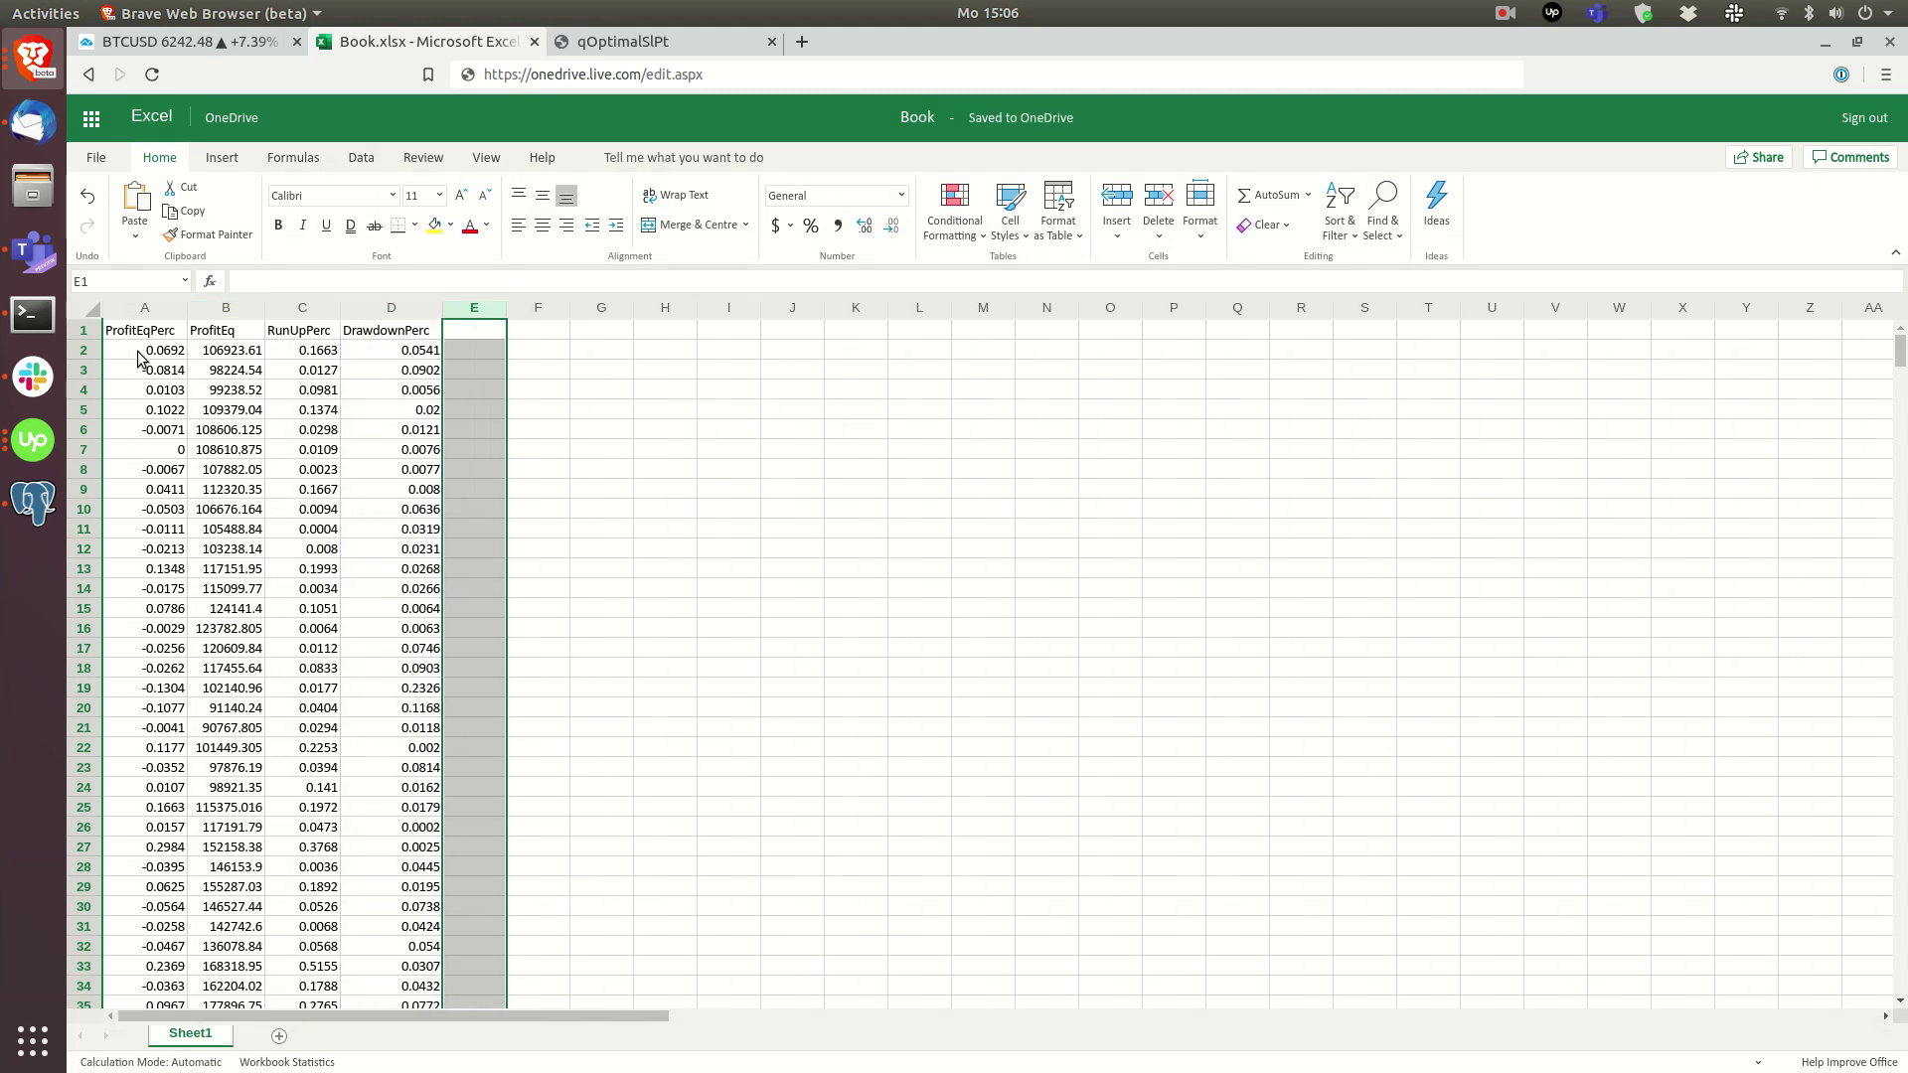
left_click(224, 353)
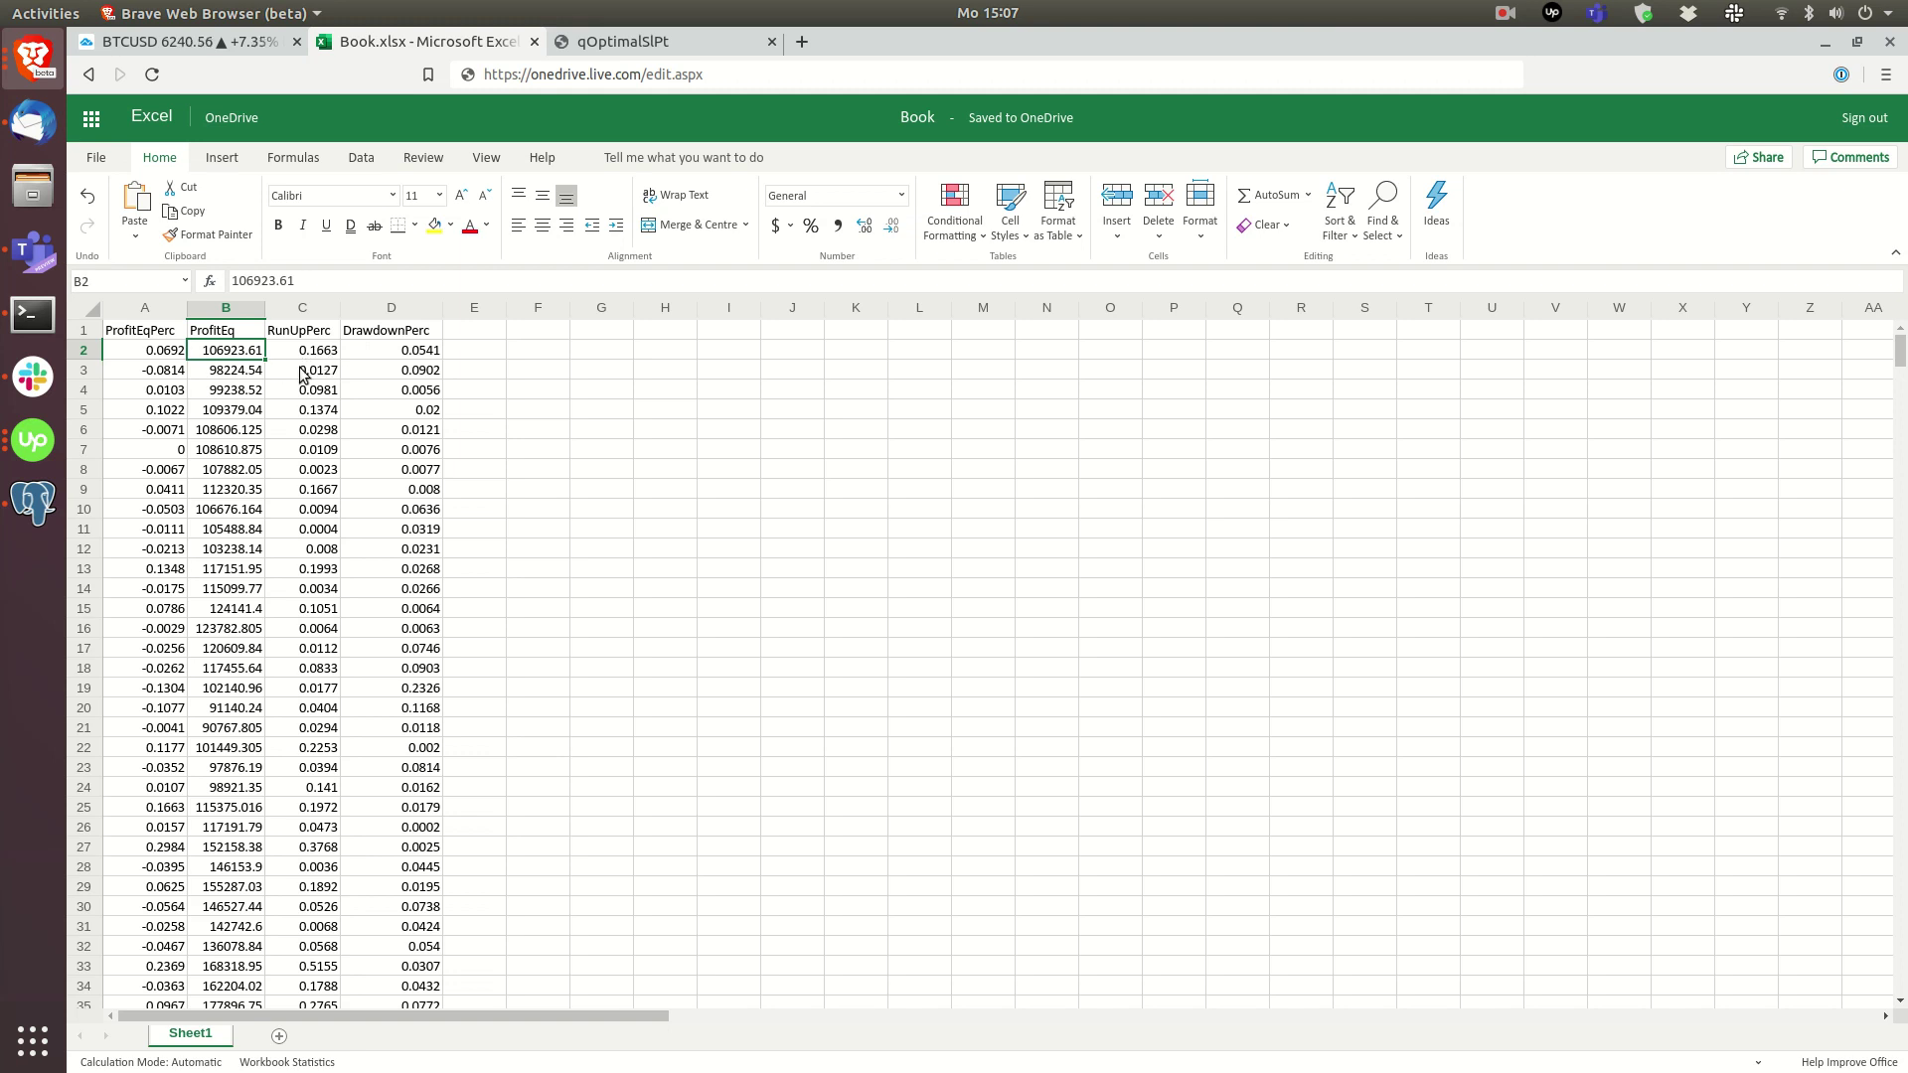
left_click(411, 354)
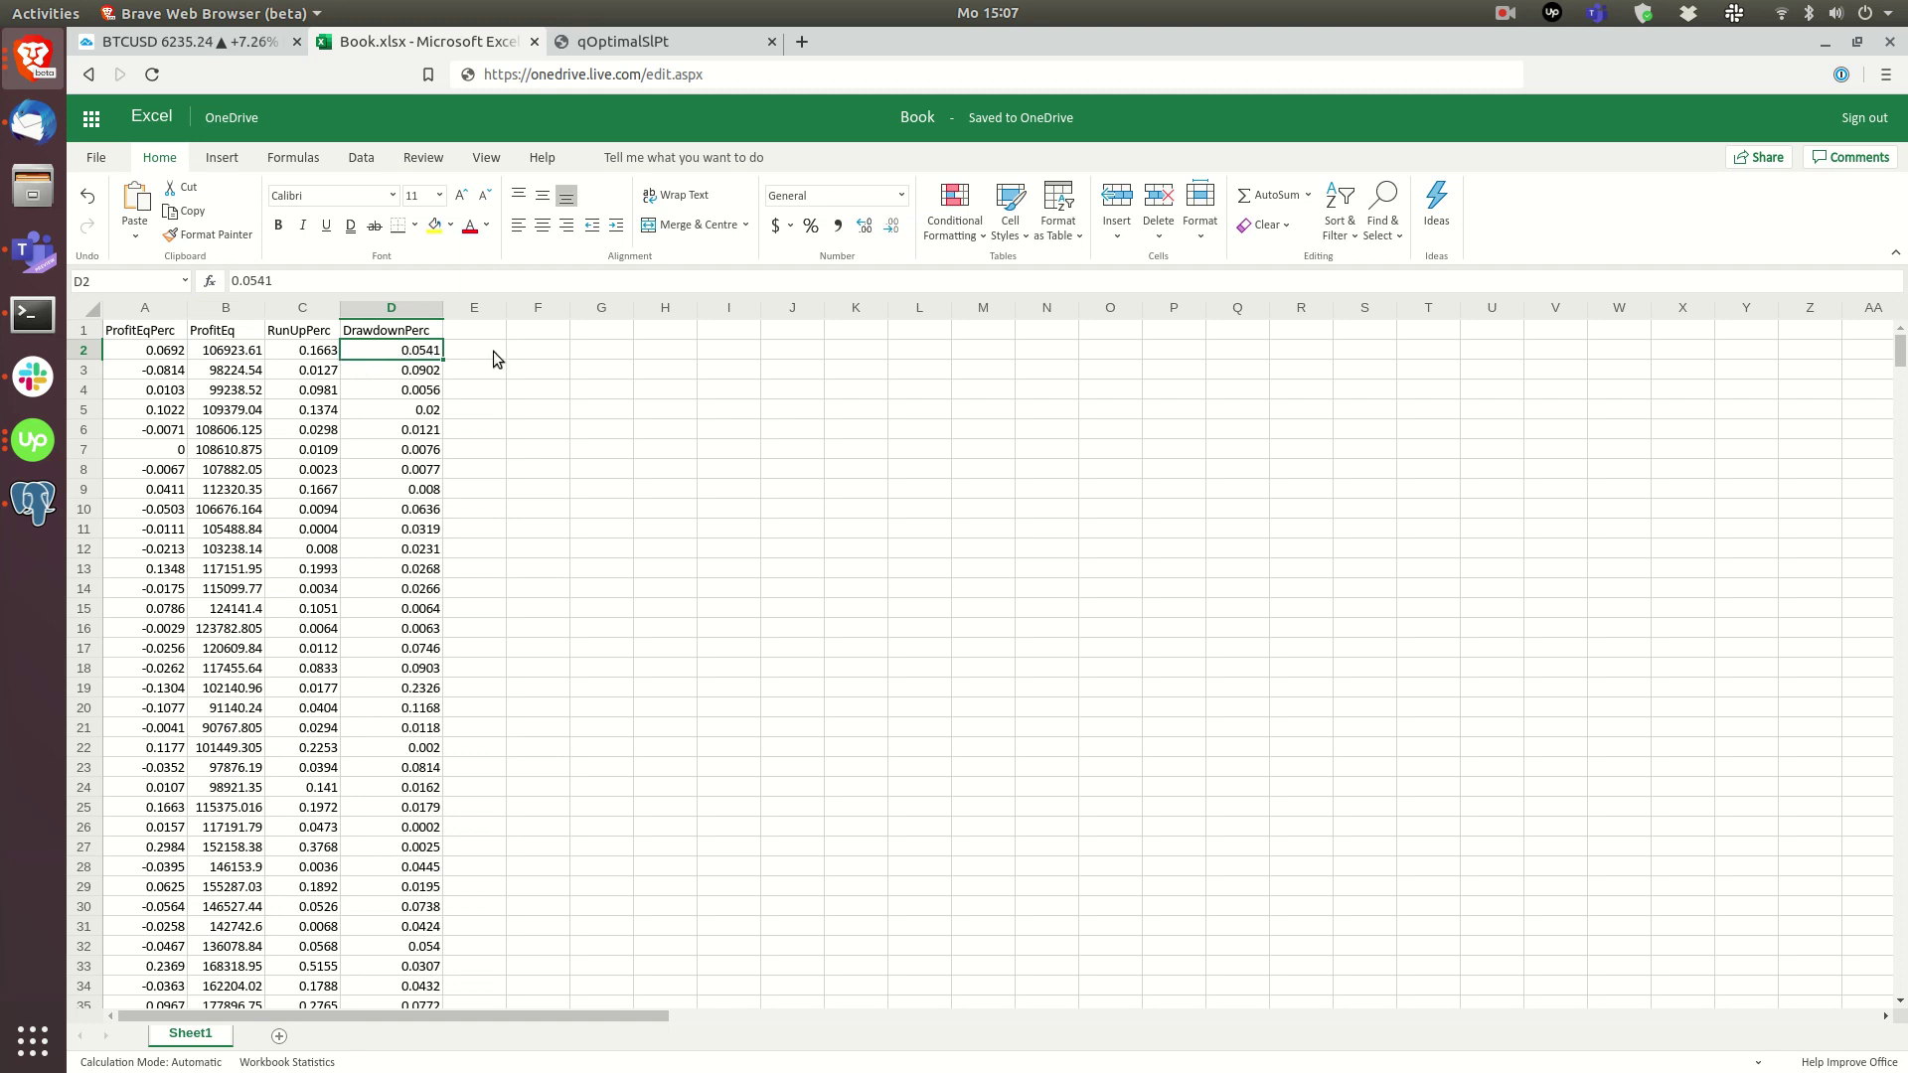
Step: Insert an empty row above the header row
left_click(84, 332)
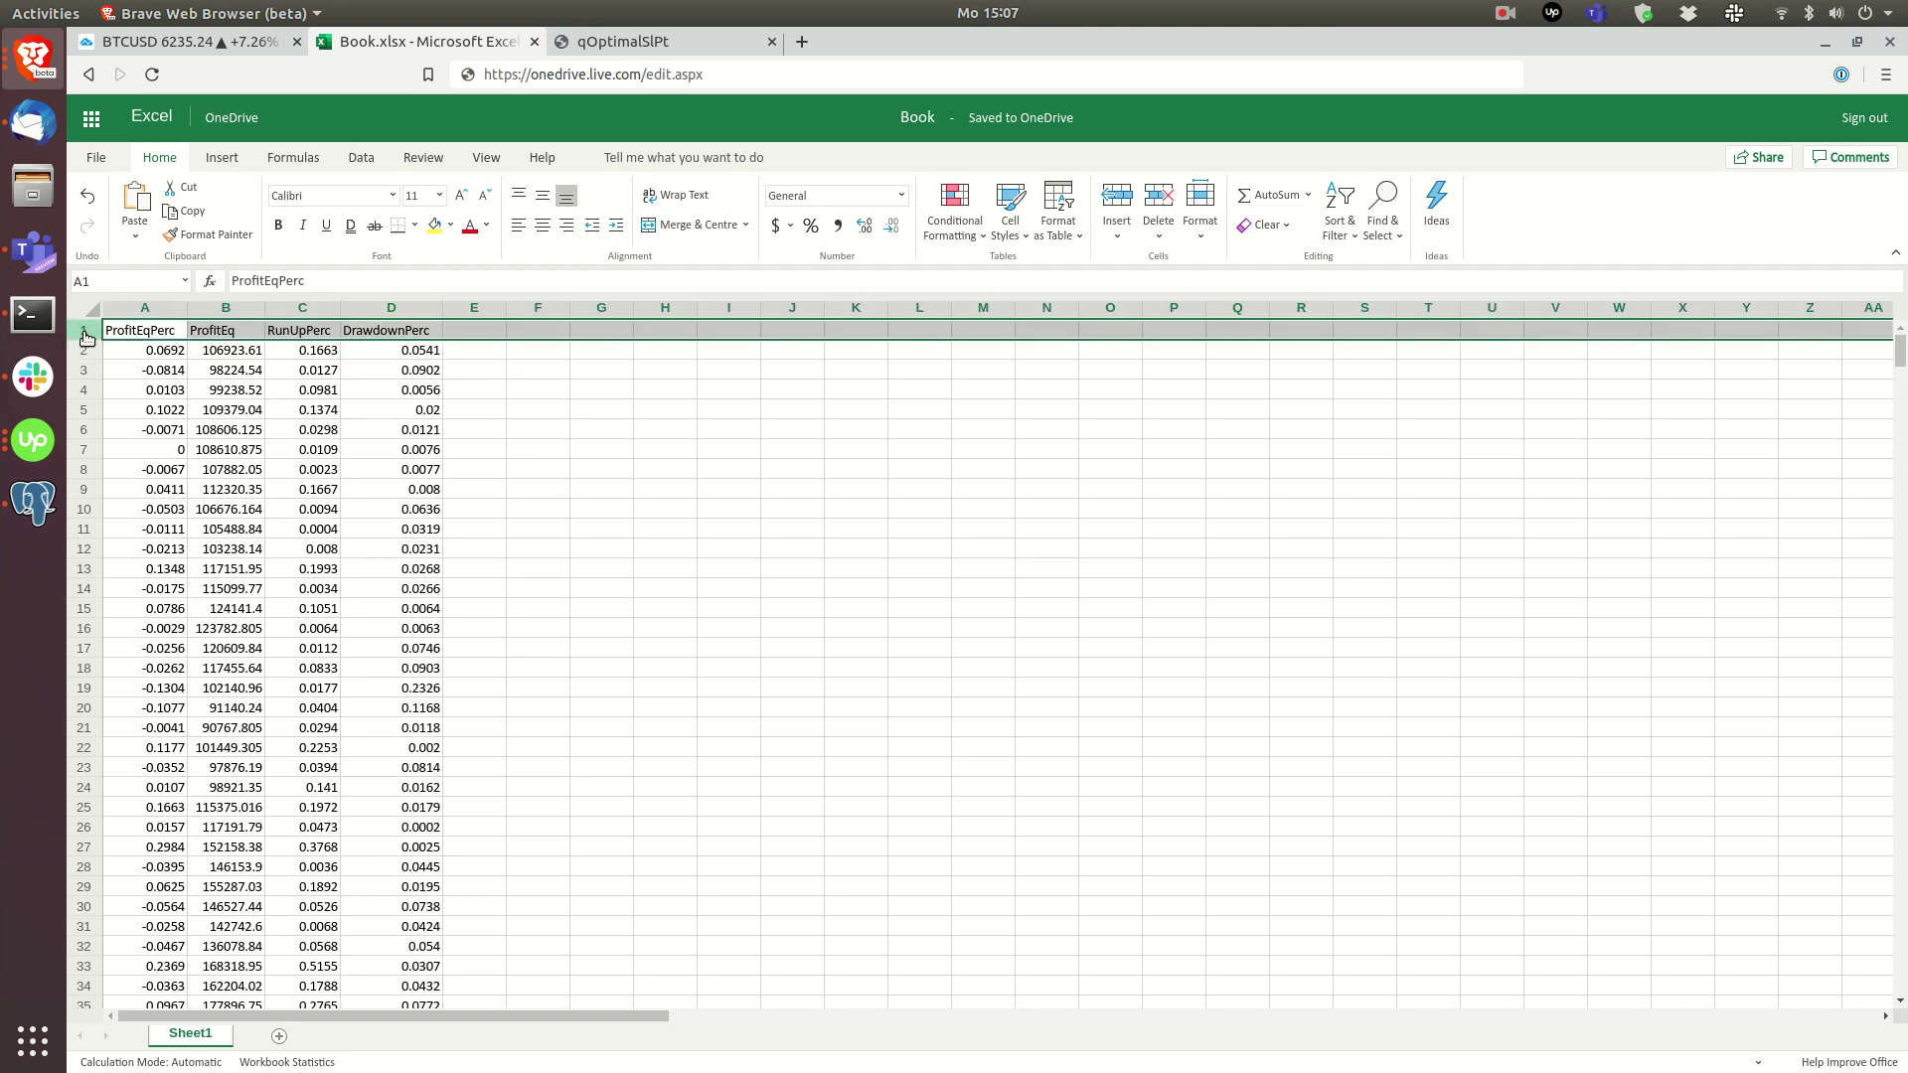
right_click(84, 338)
left_click(119, 453)
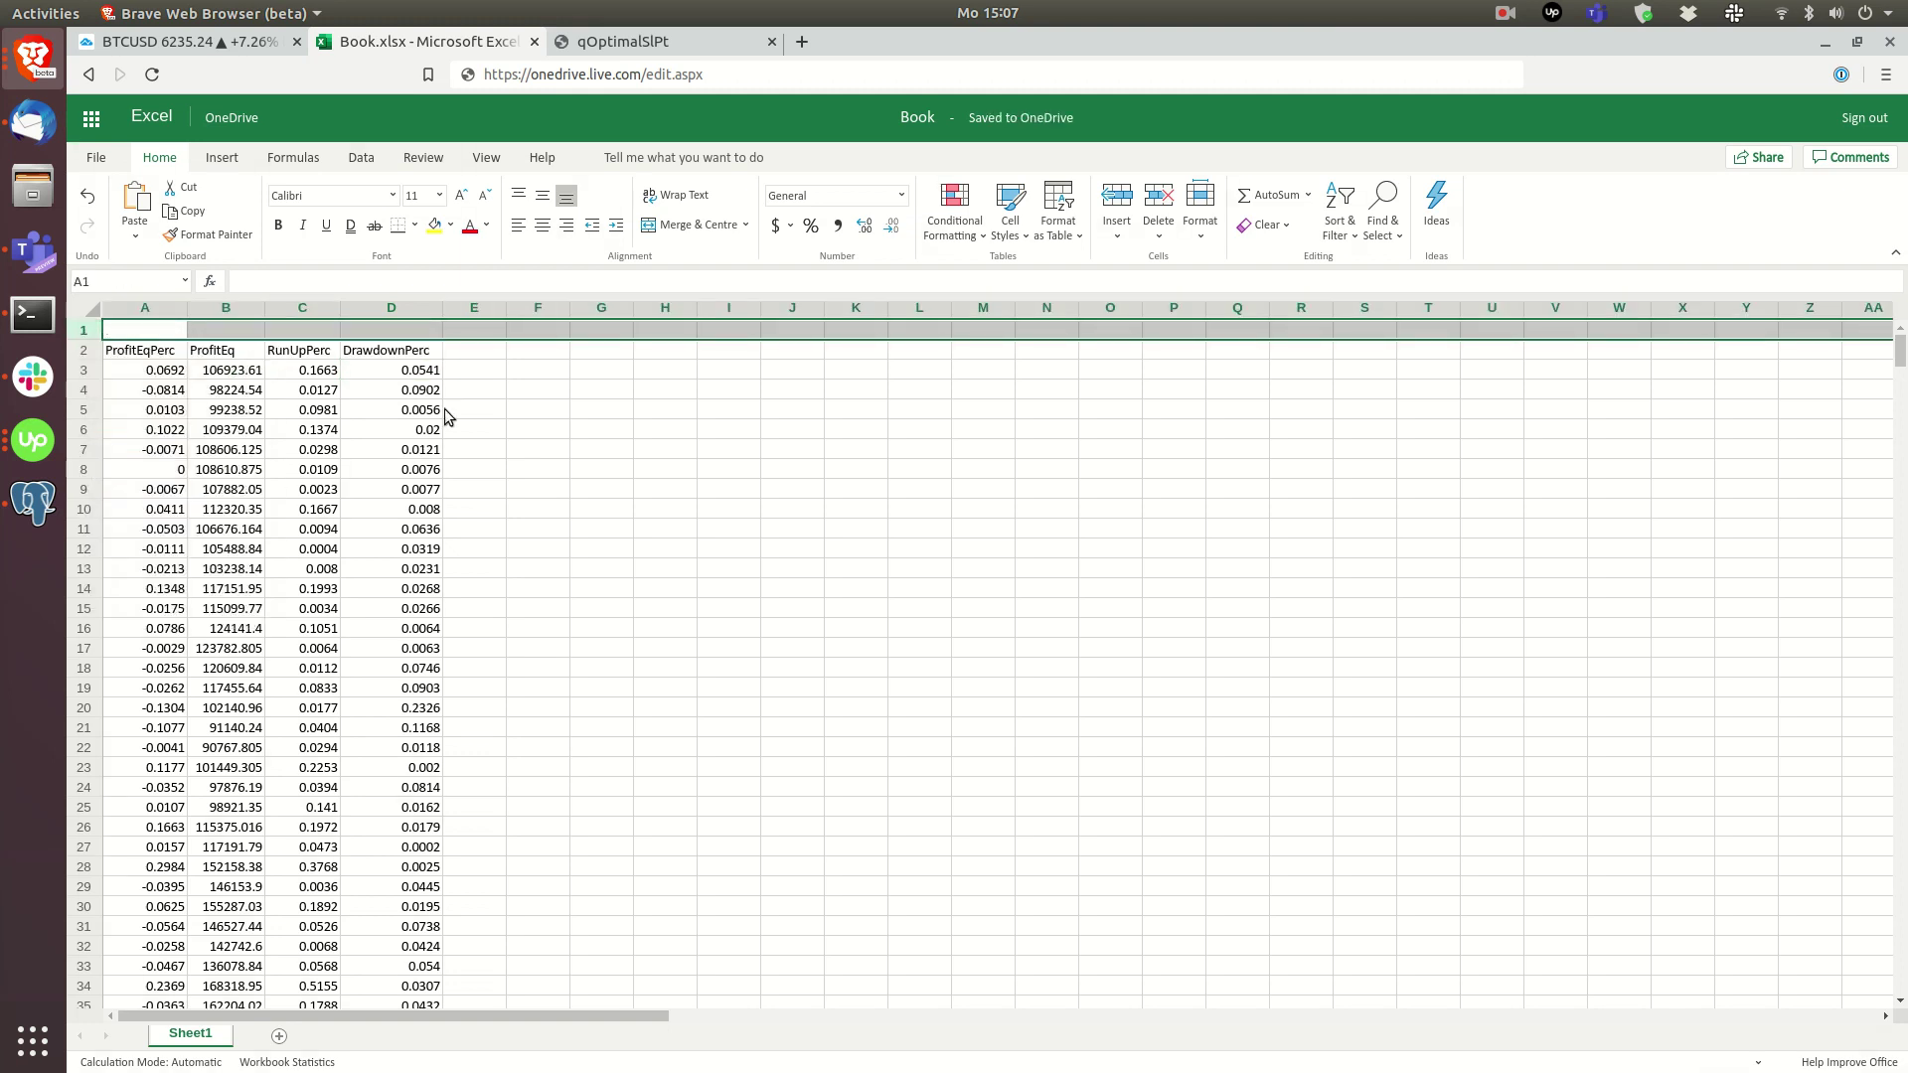
left_click(524, 398)
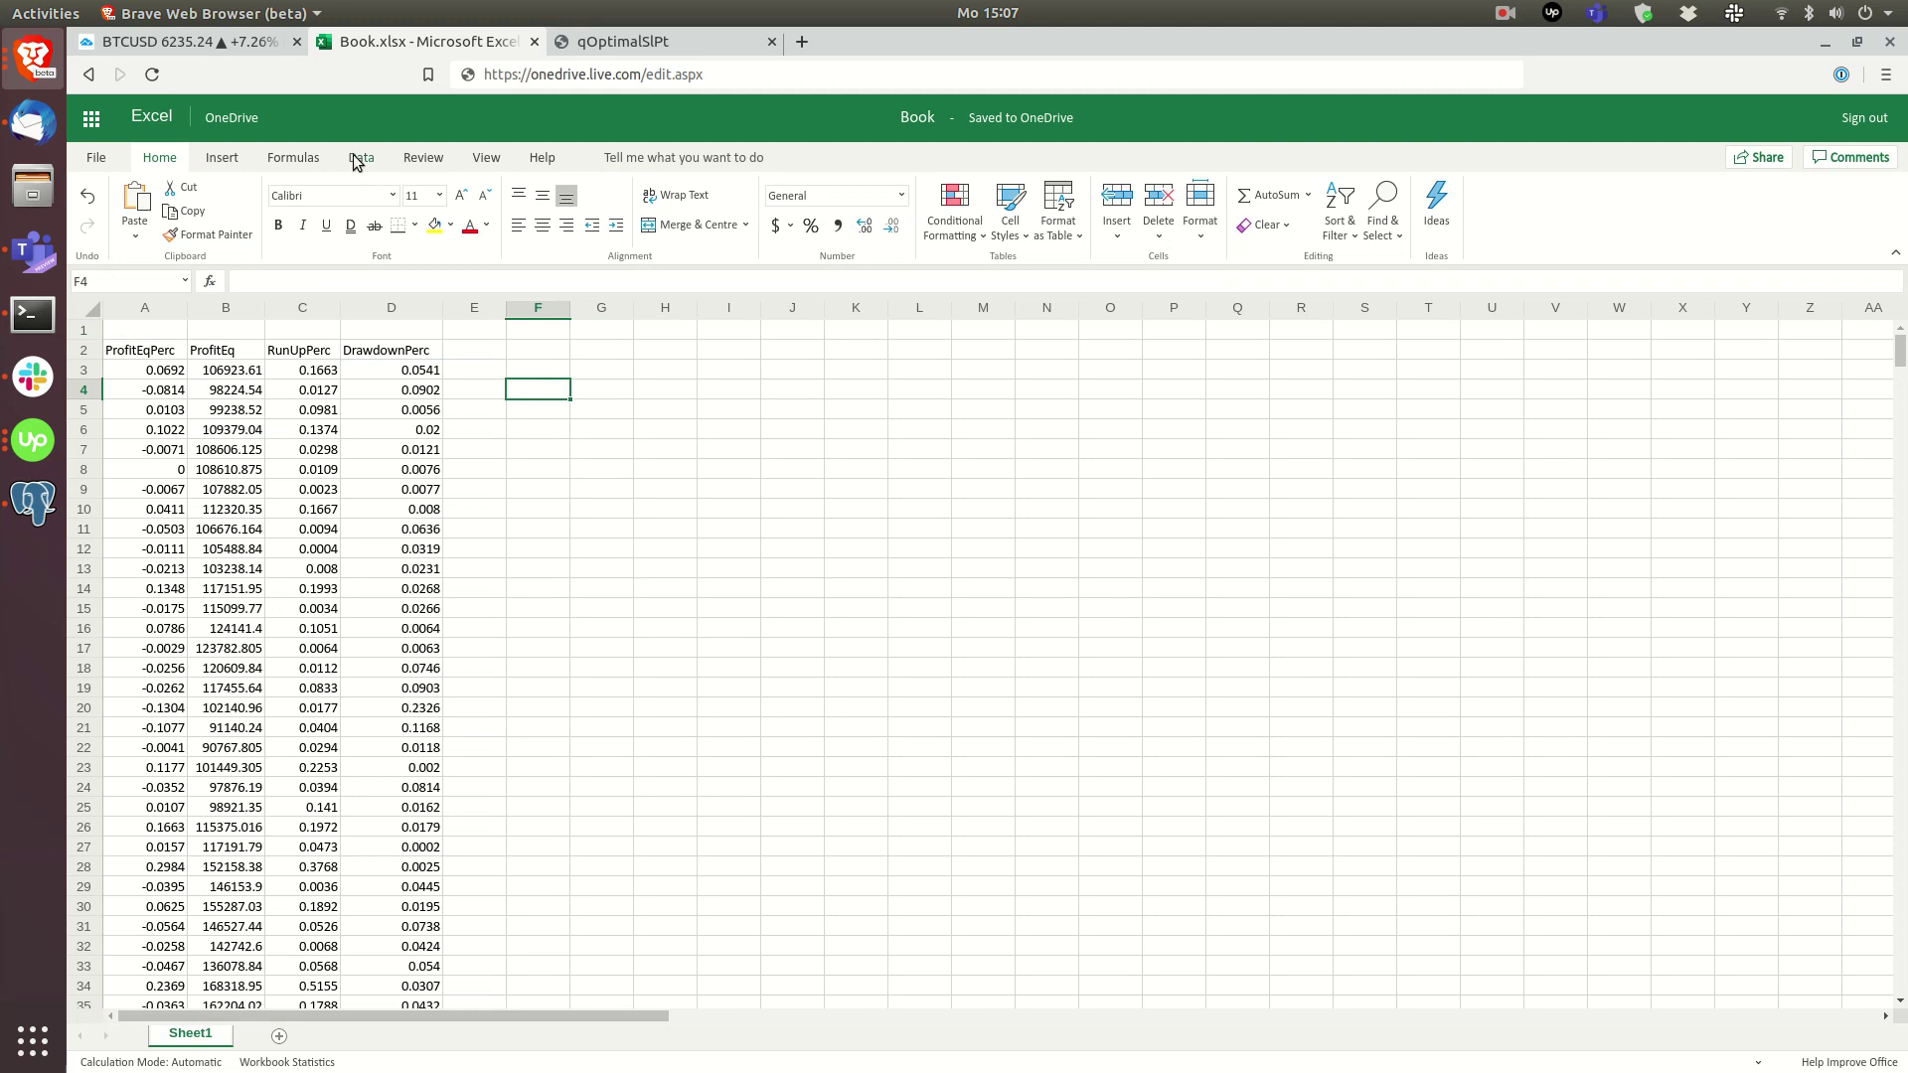
Step: Check the default quantity arguments of the strategy declaration in TradingView's Pine script, and return to cell F1 of the Book.xlsx workbook
left_click(236, 50)
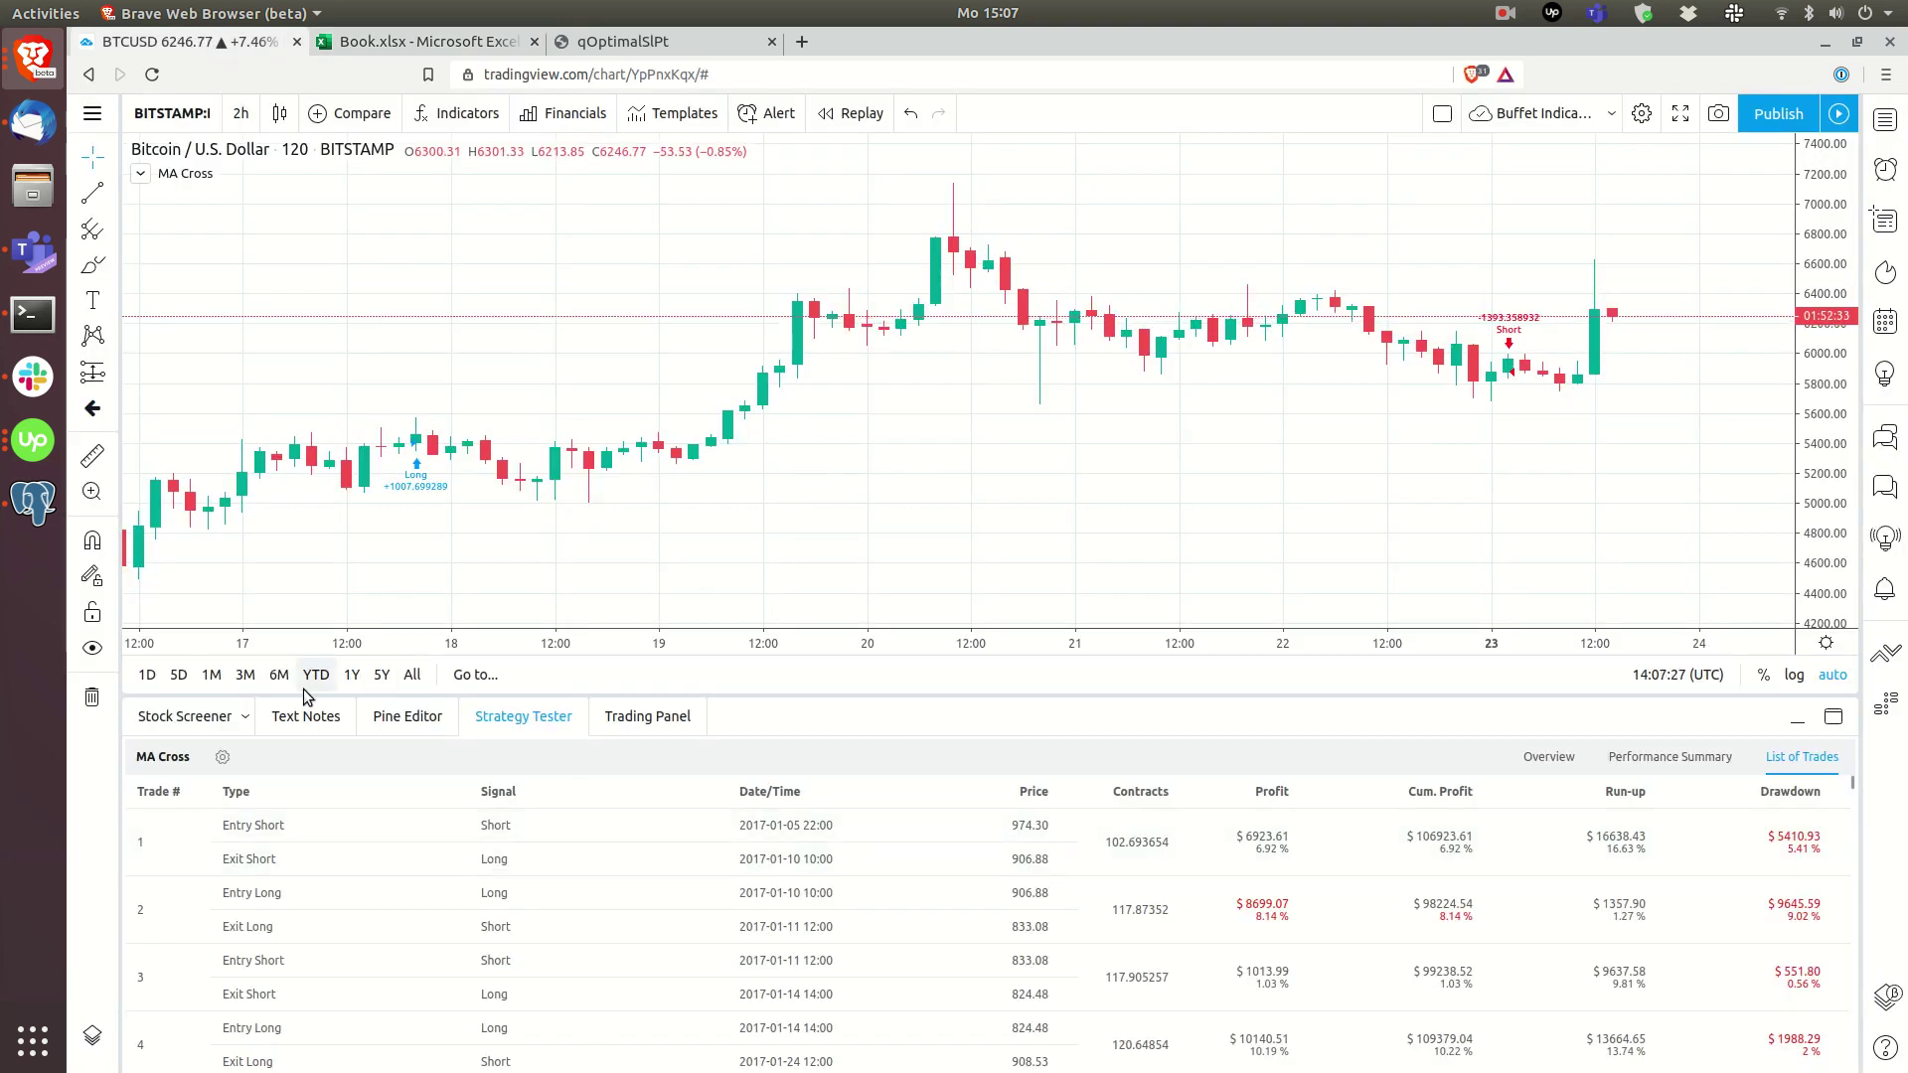
left_click(408, 722)
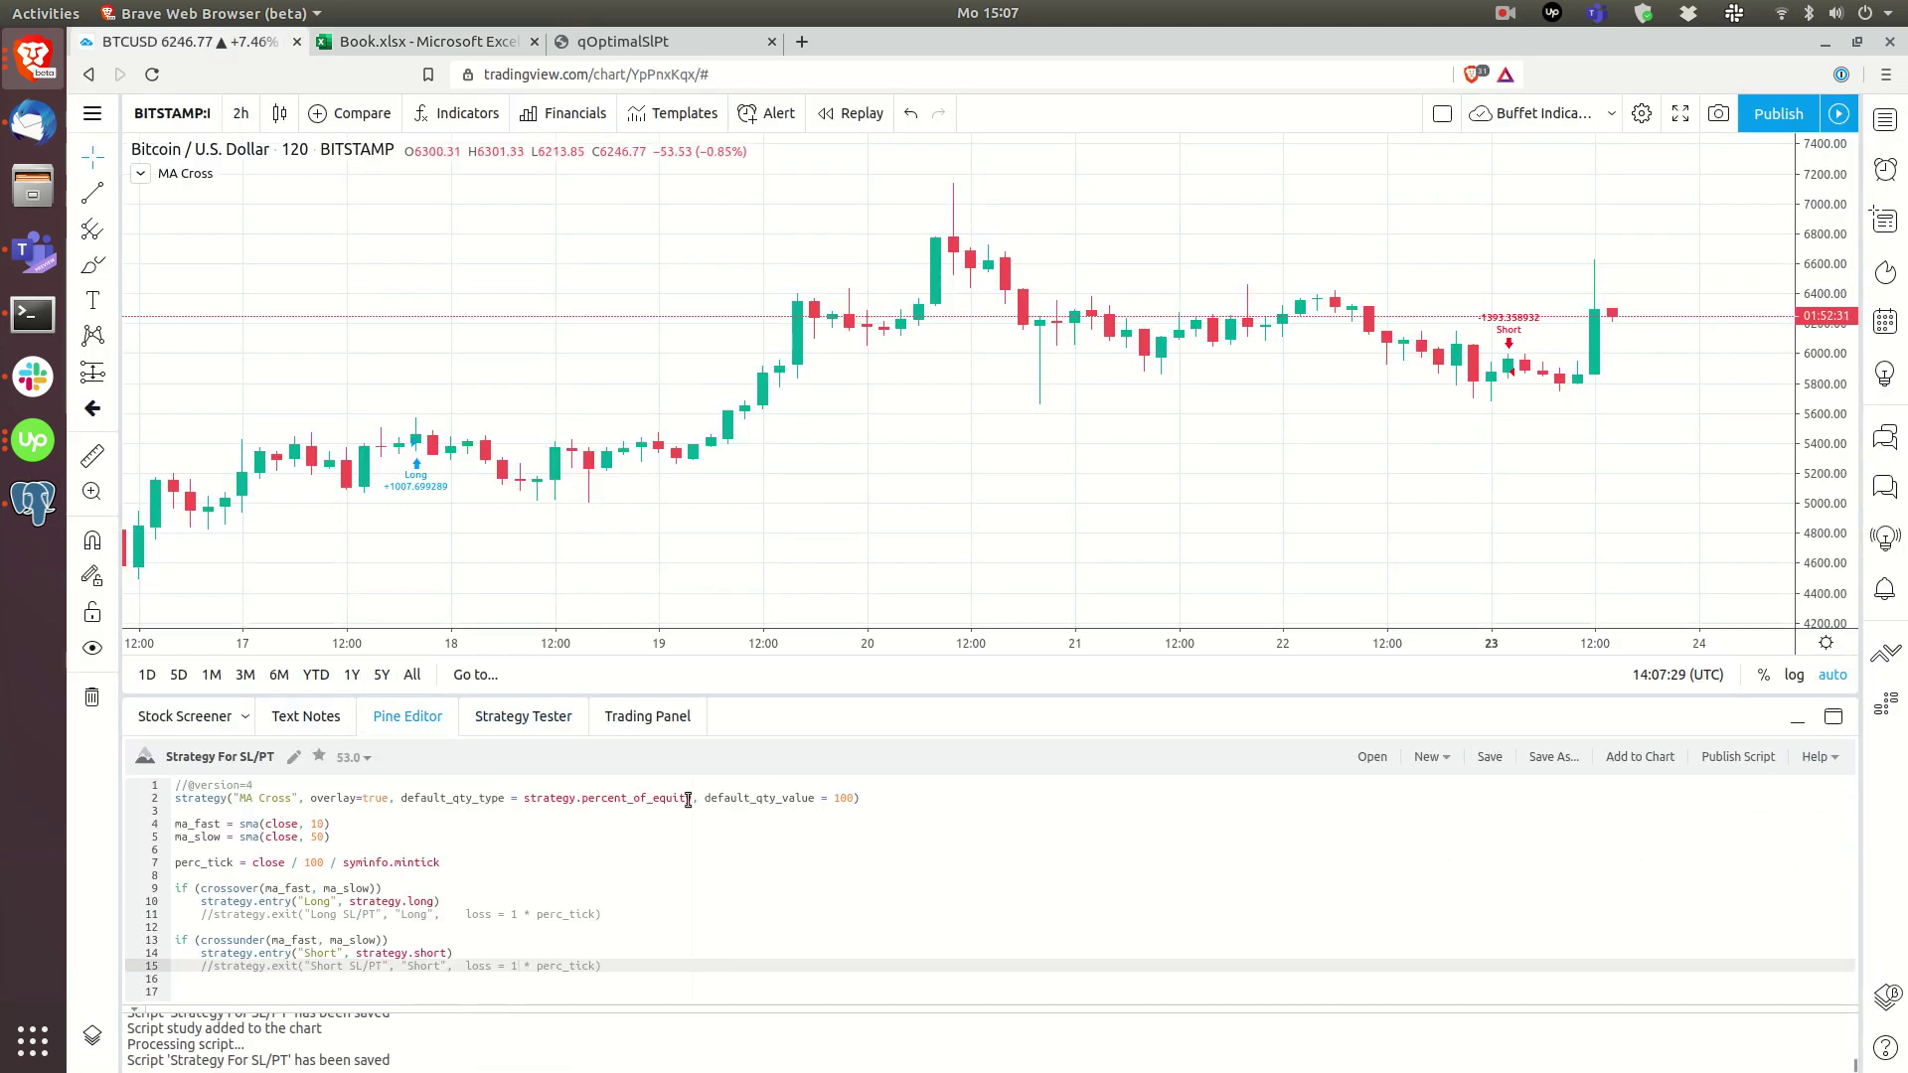
left_click_drag(709, 800, 853, 806)
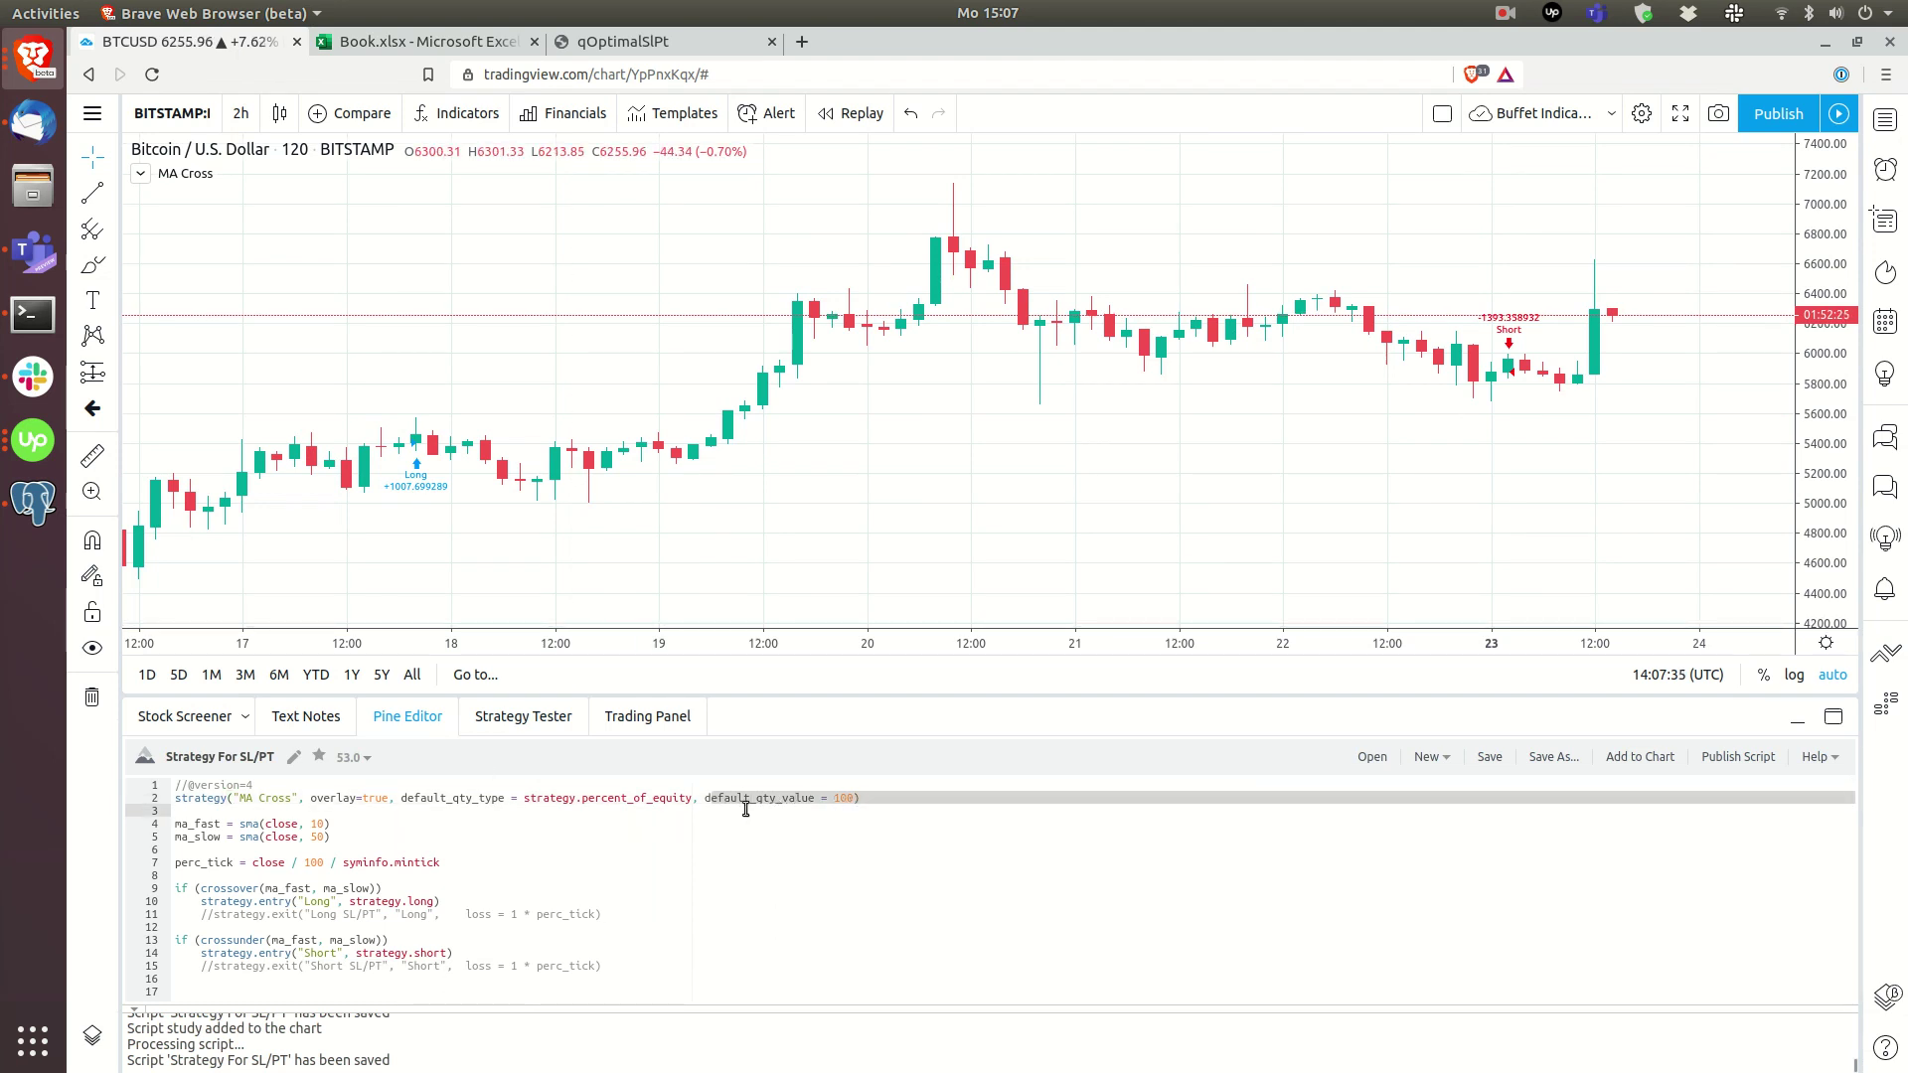
left_click(409, 46)
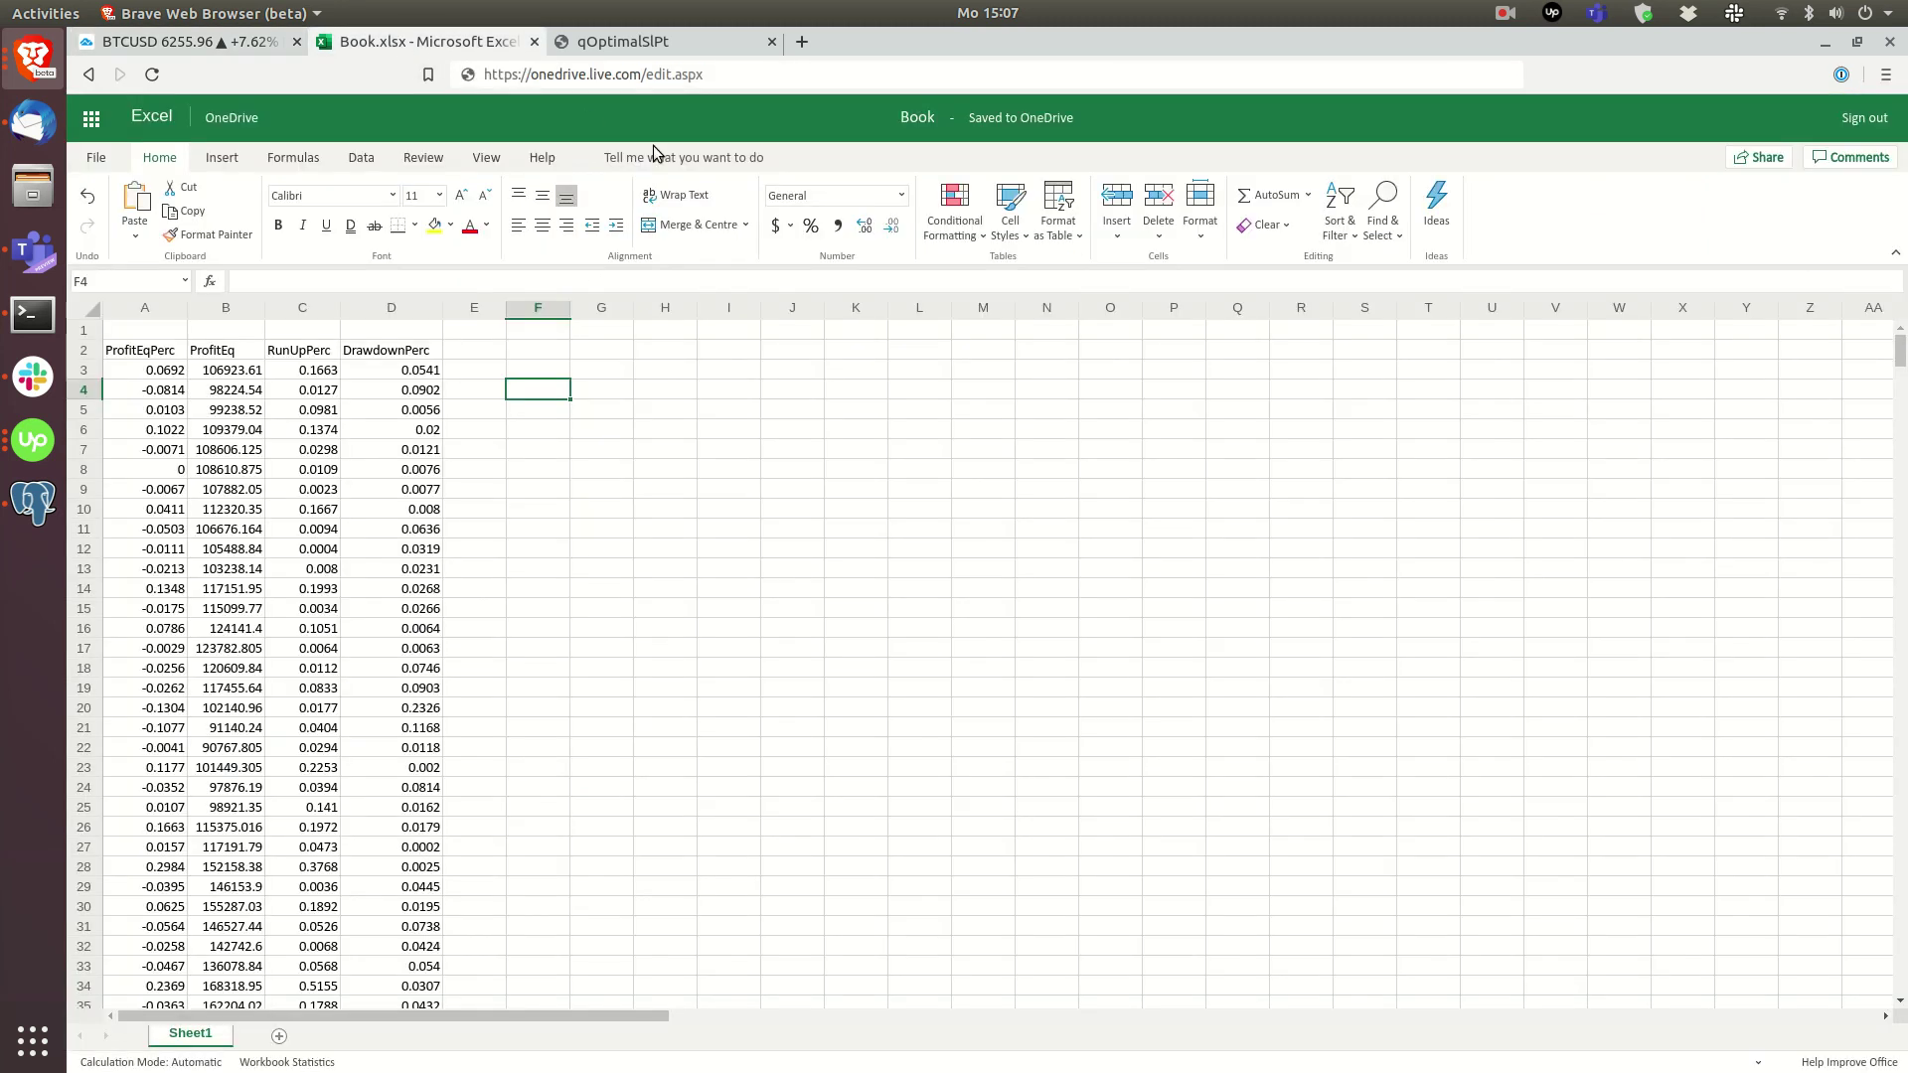
left_click(528, 333)
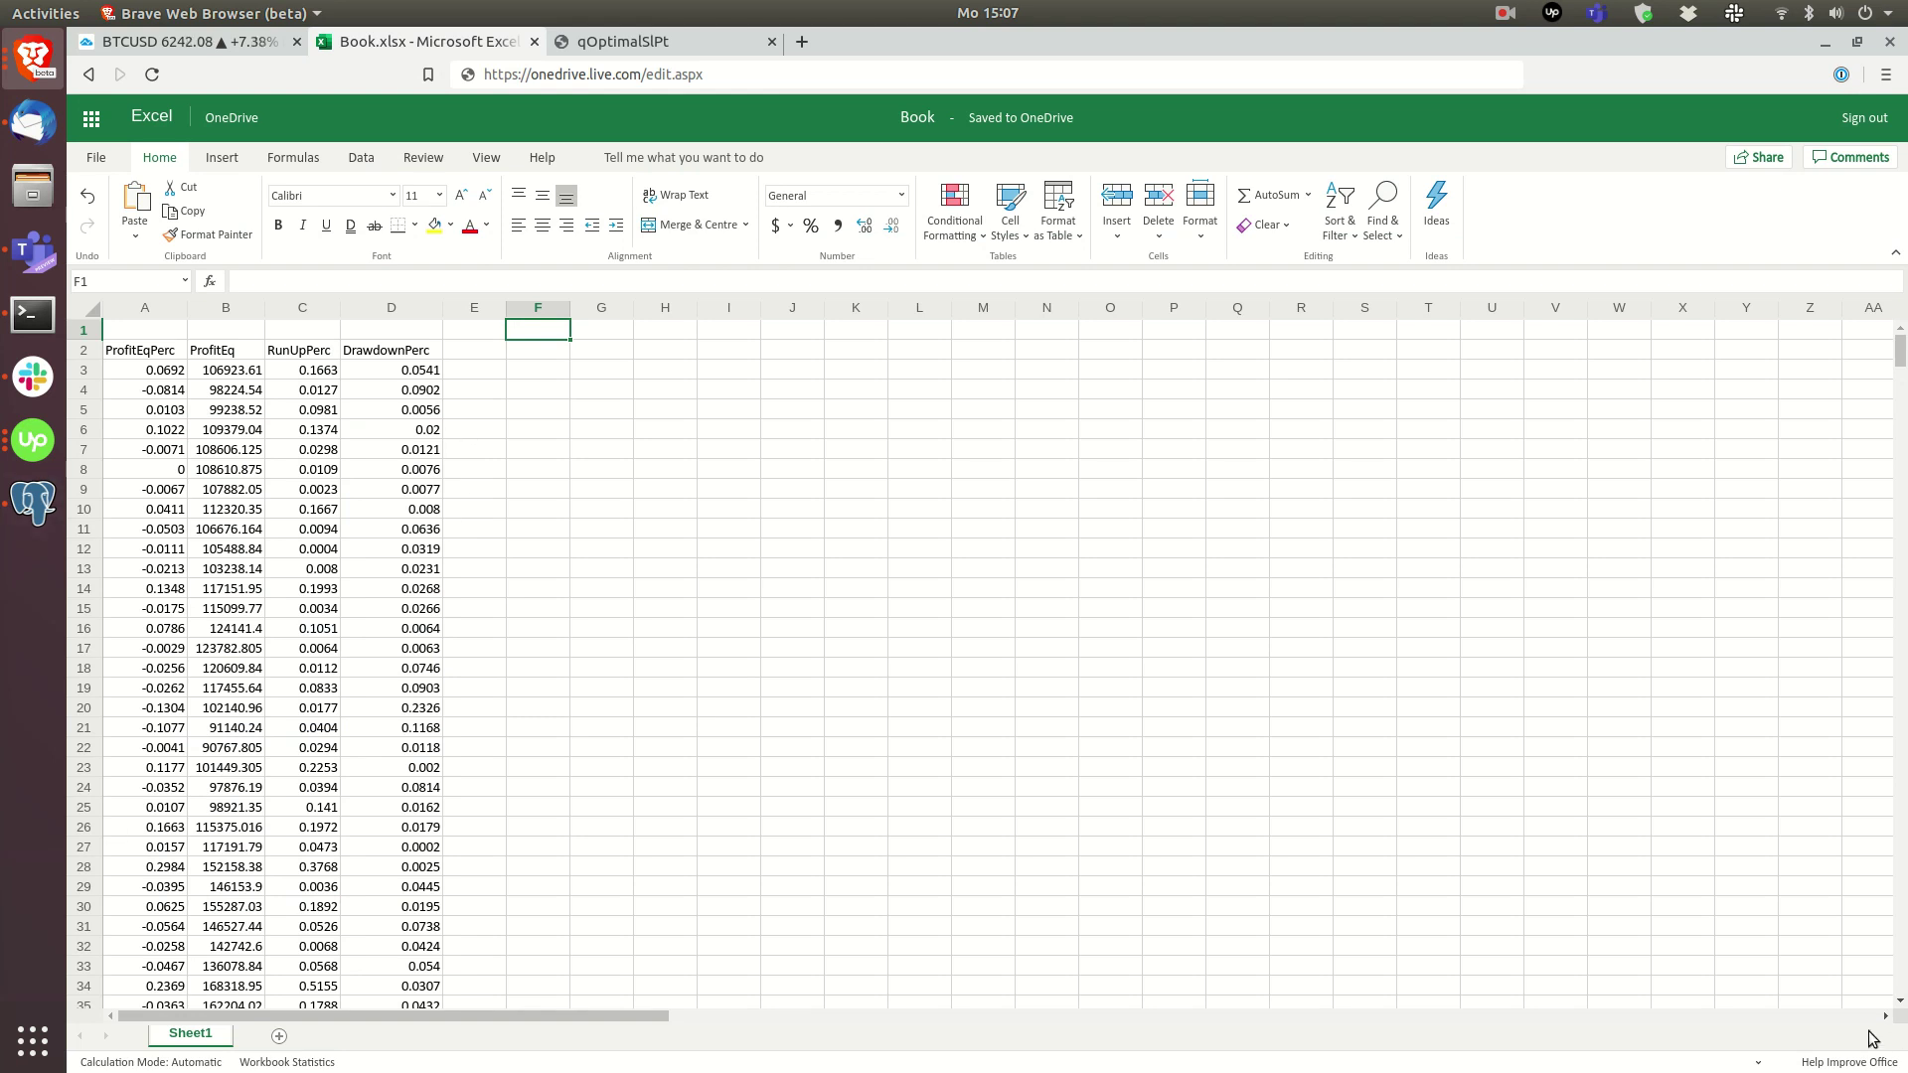
Step: Label cell F1 as SL and enter 0.005 in G1 as the first stop-loss level
type("SL")
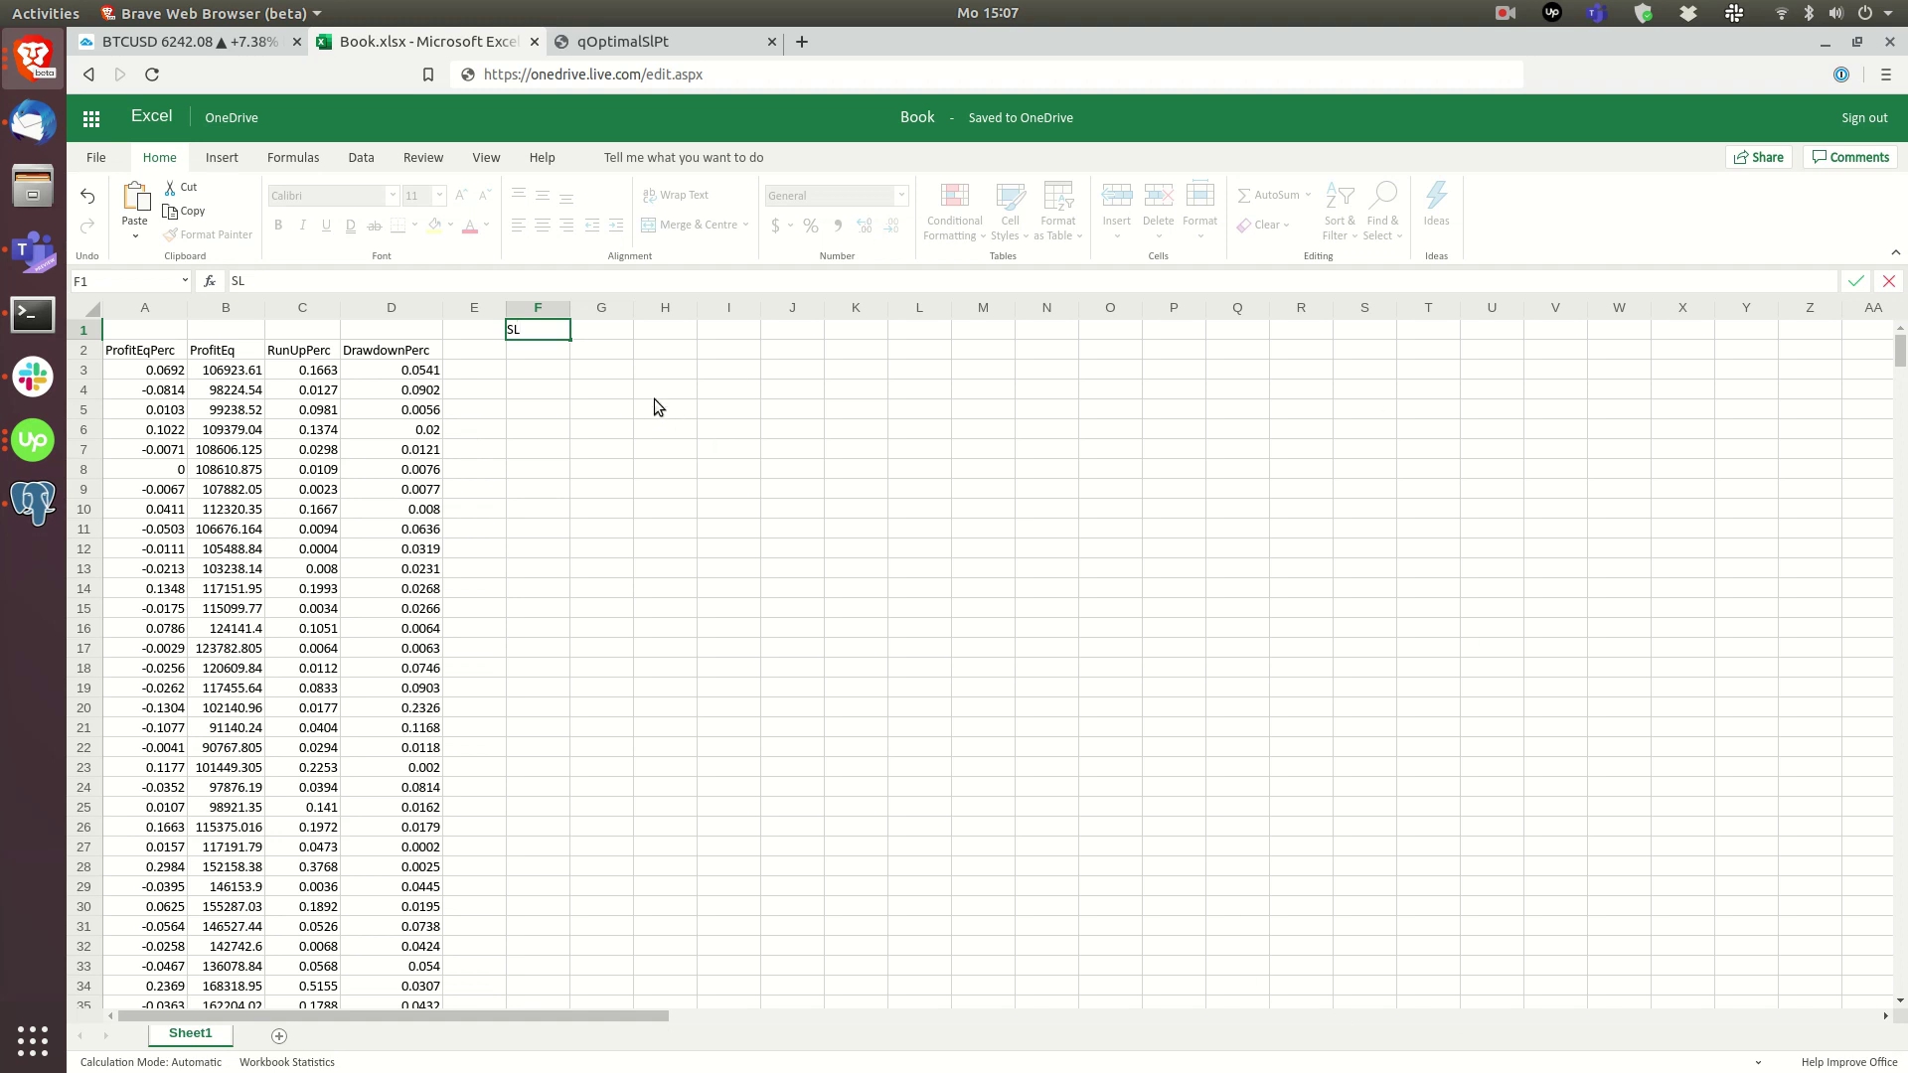
left_click_drag(665, 409, 663, 391)
left_click(616, 328)
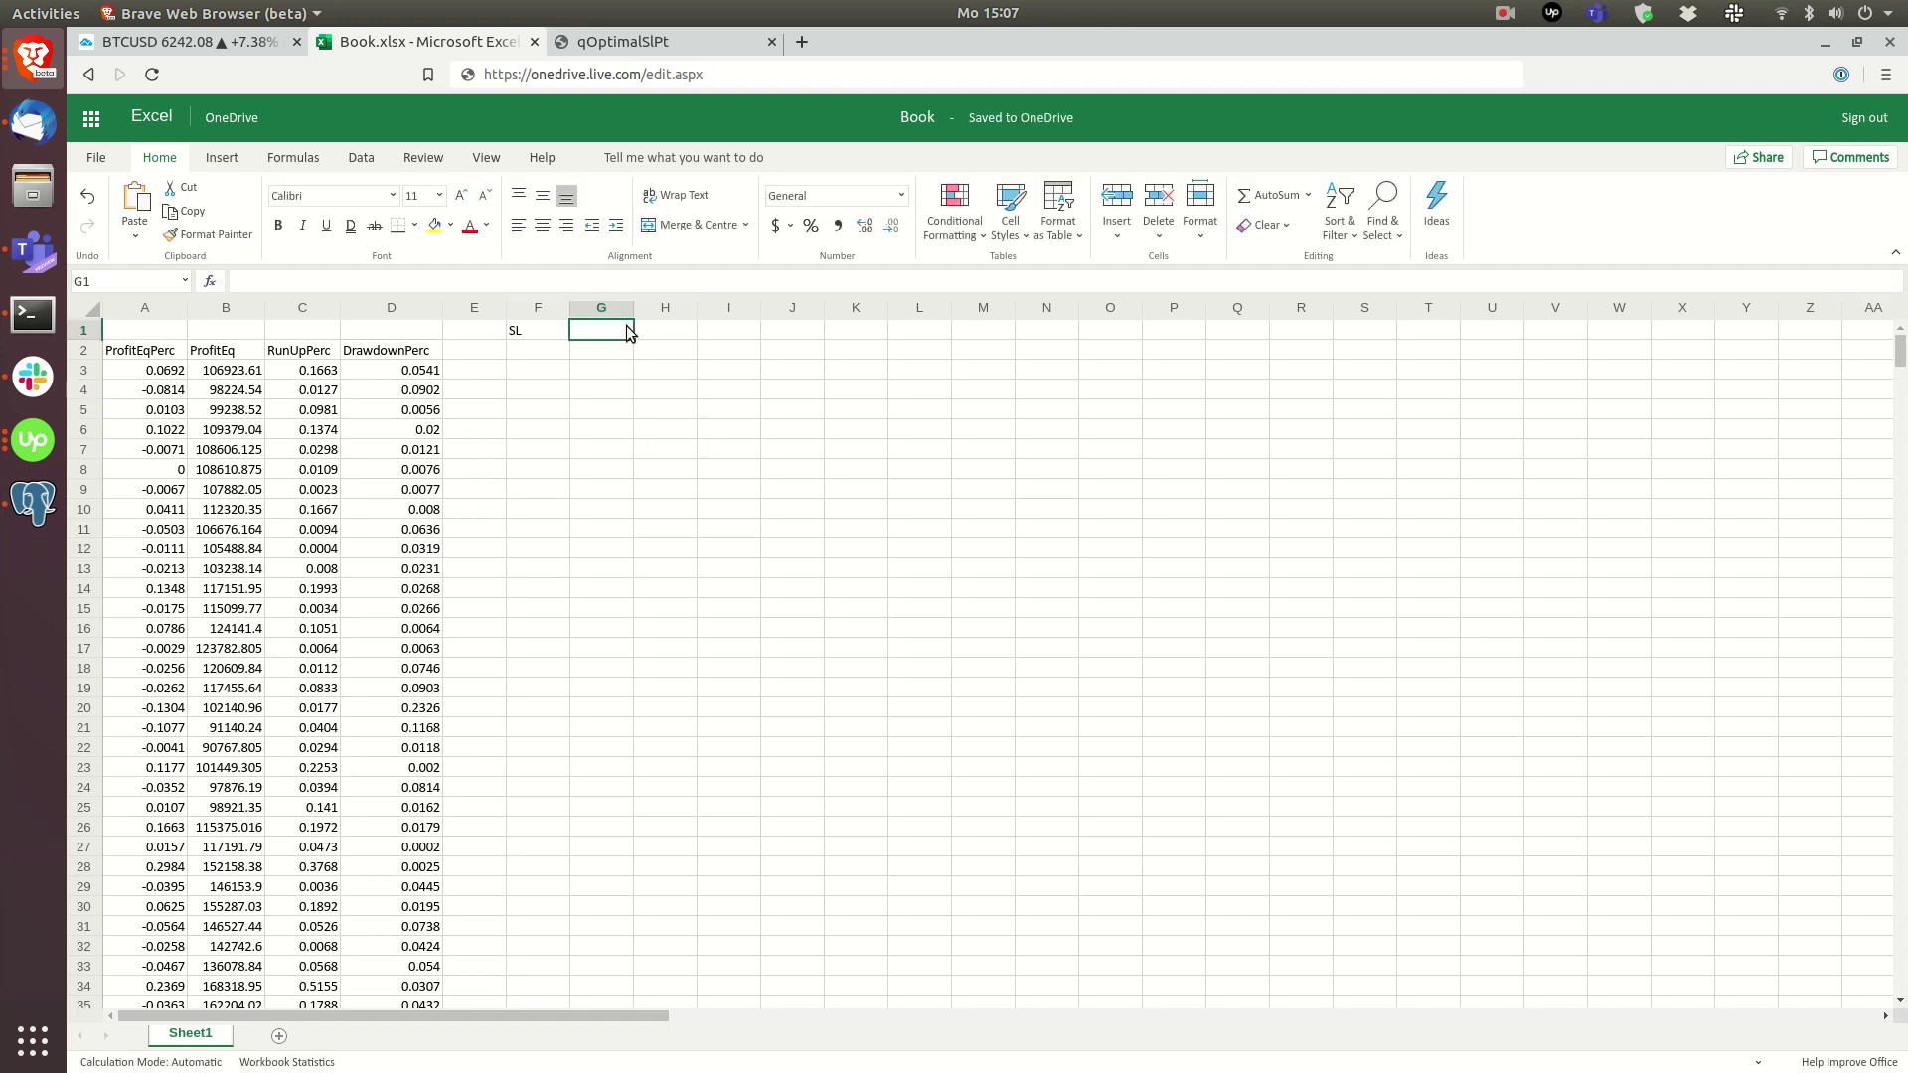
type("0.00")
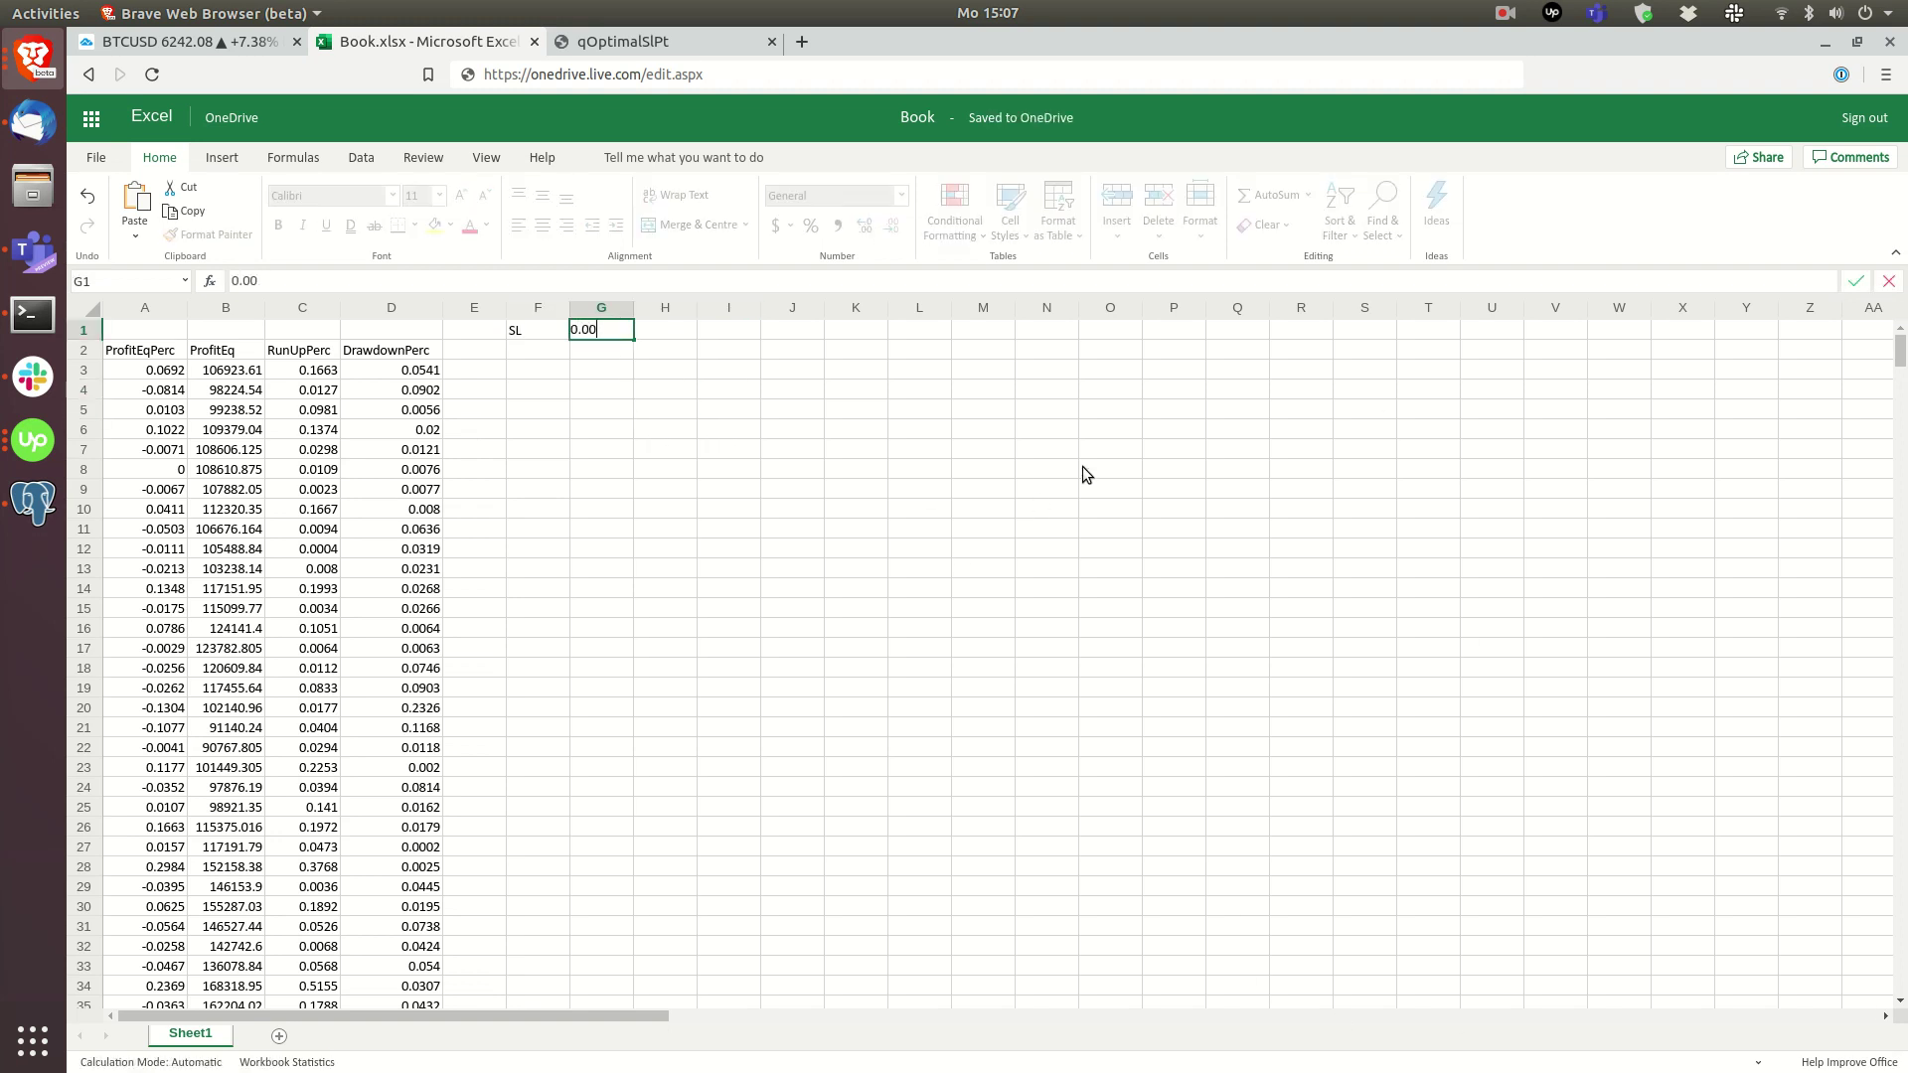
type("5")
key("Return")
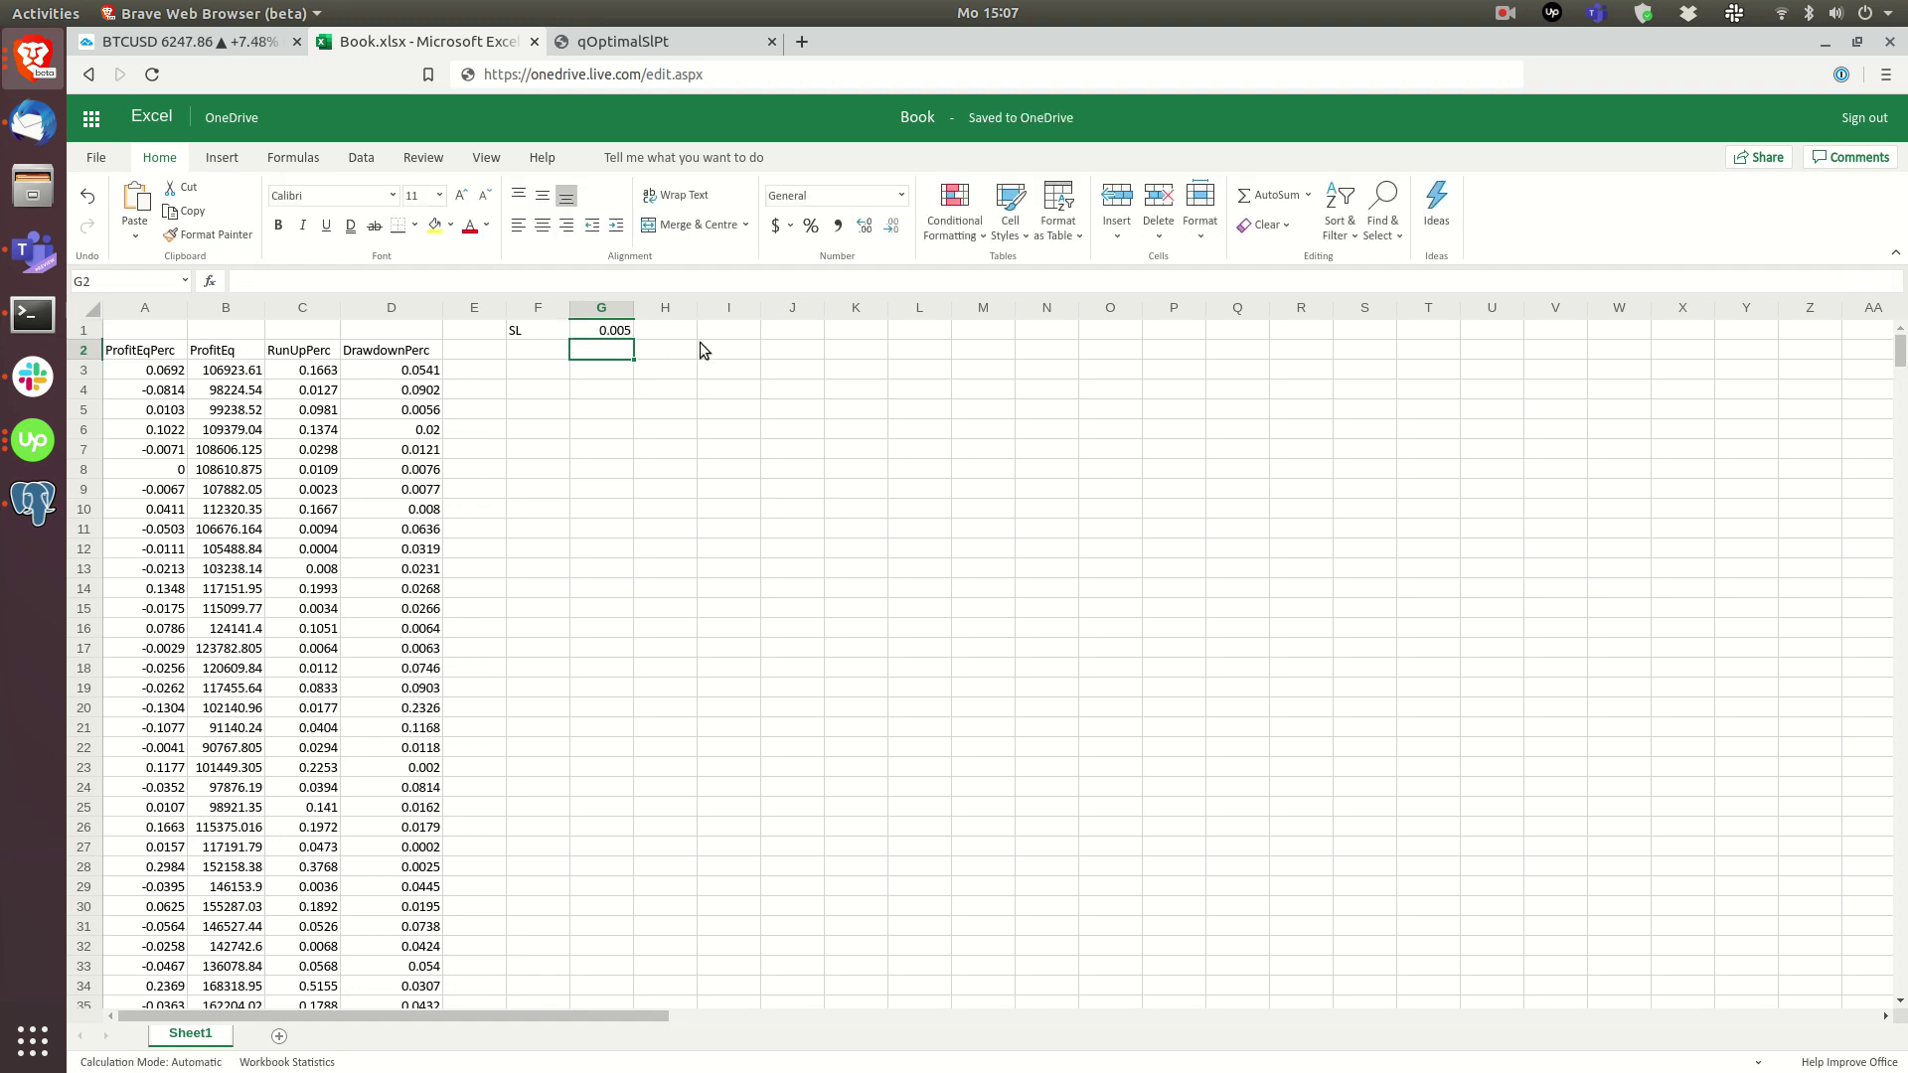
Step: Enter 0.001 in H1 and extend the series from G1:H1 across to O1
left_click(658, 334)
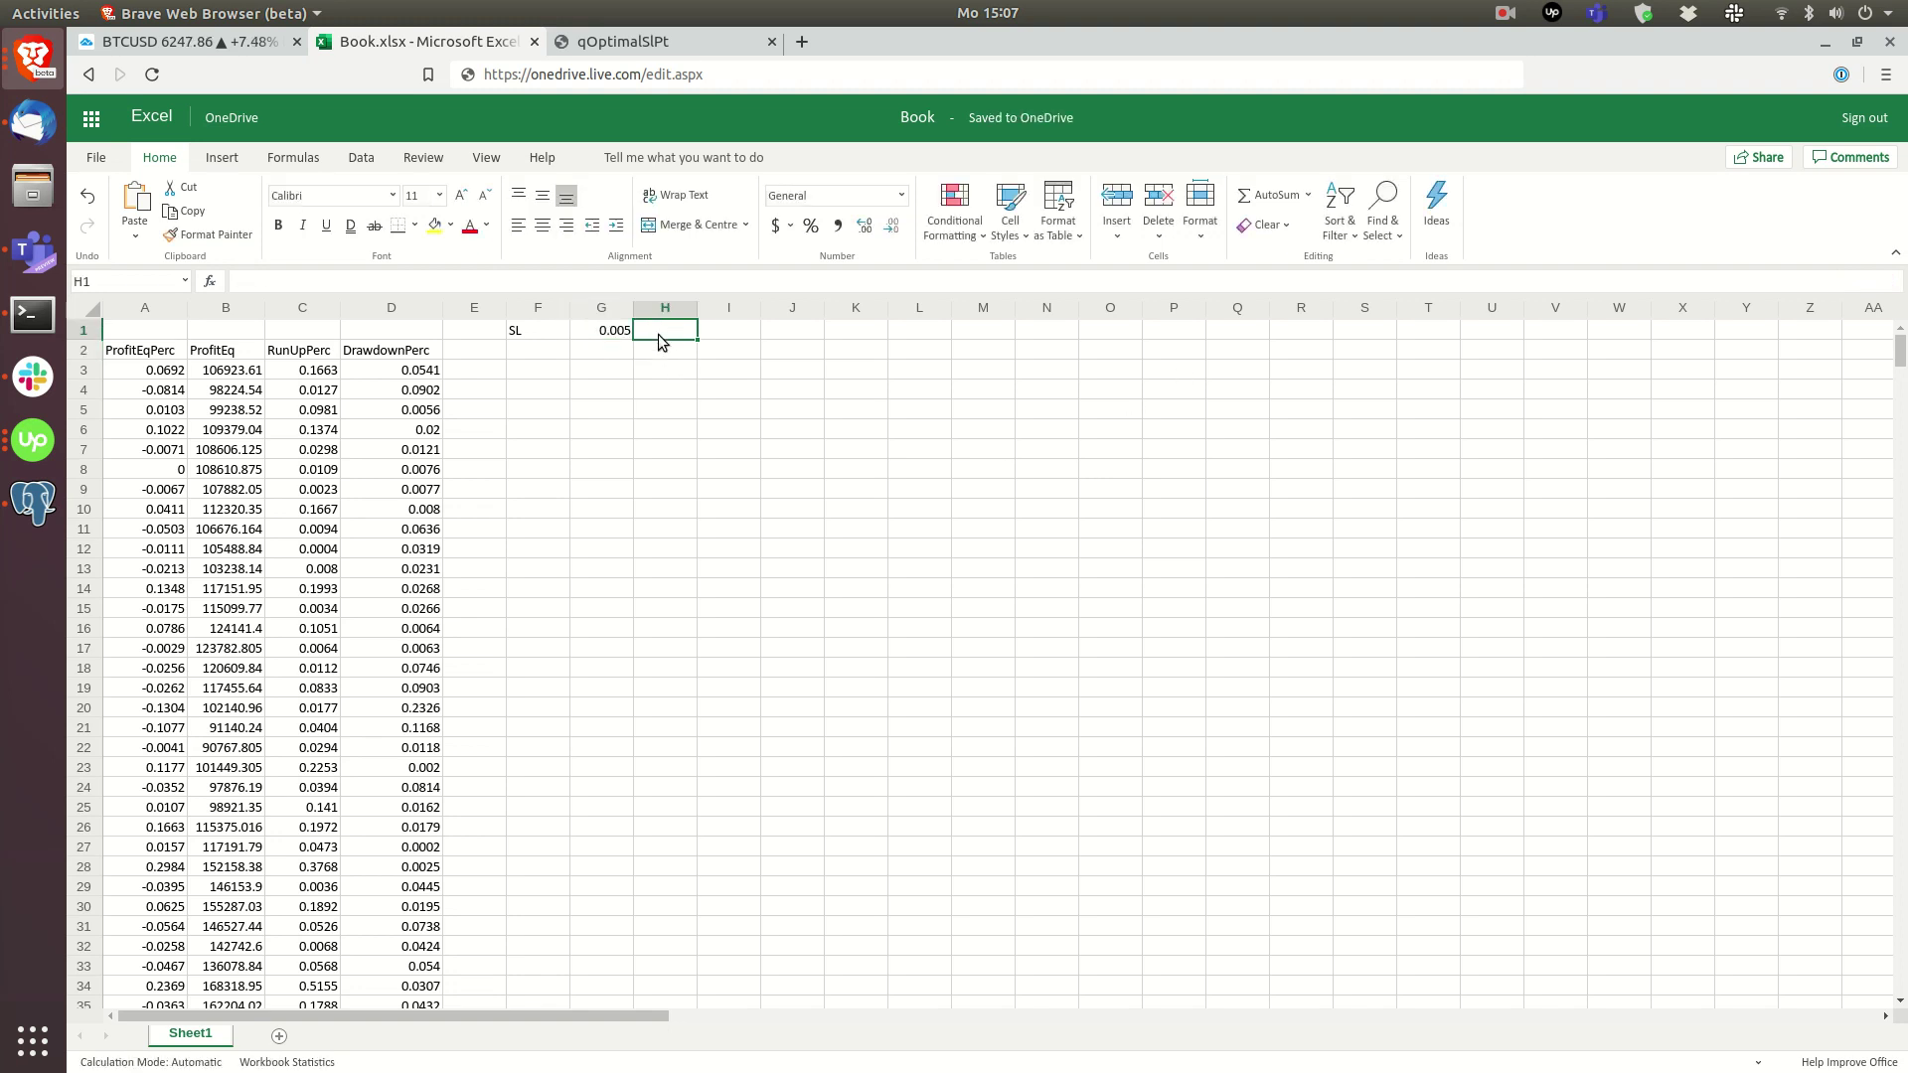
type("0,")
type("001")
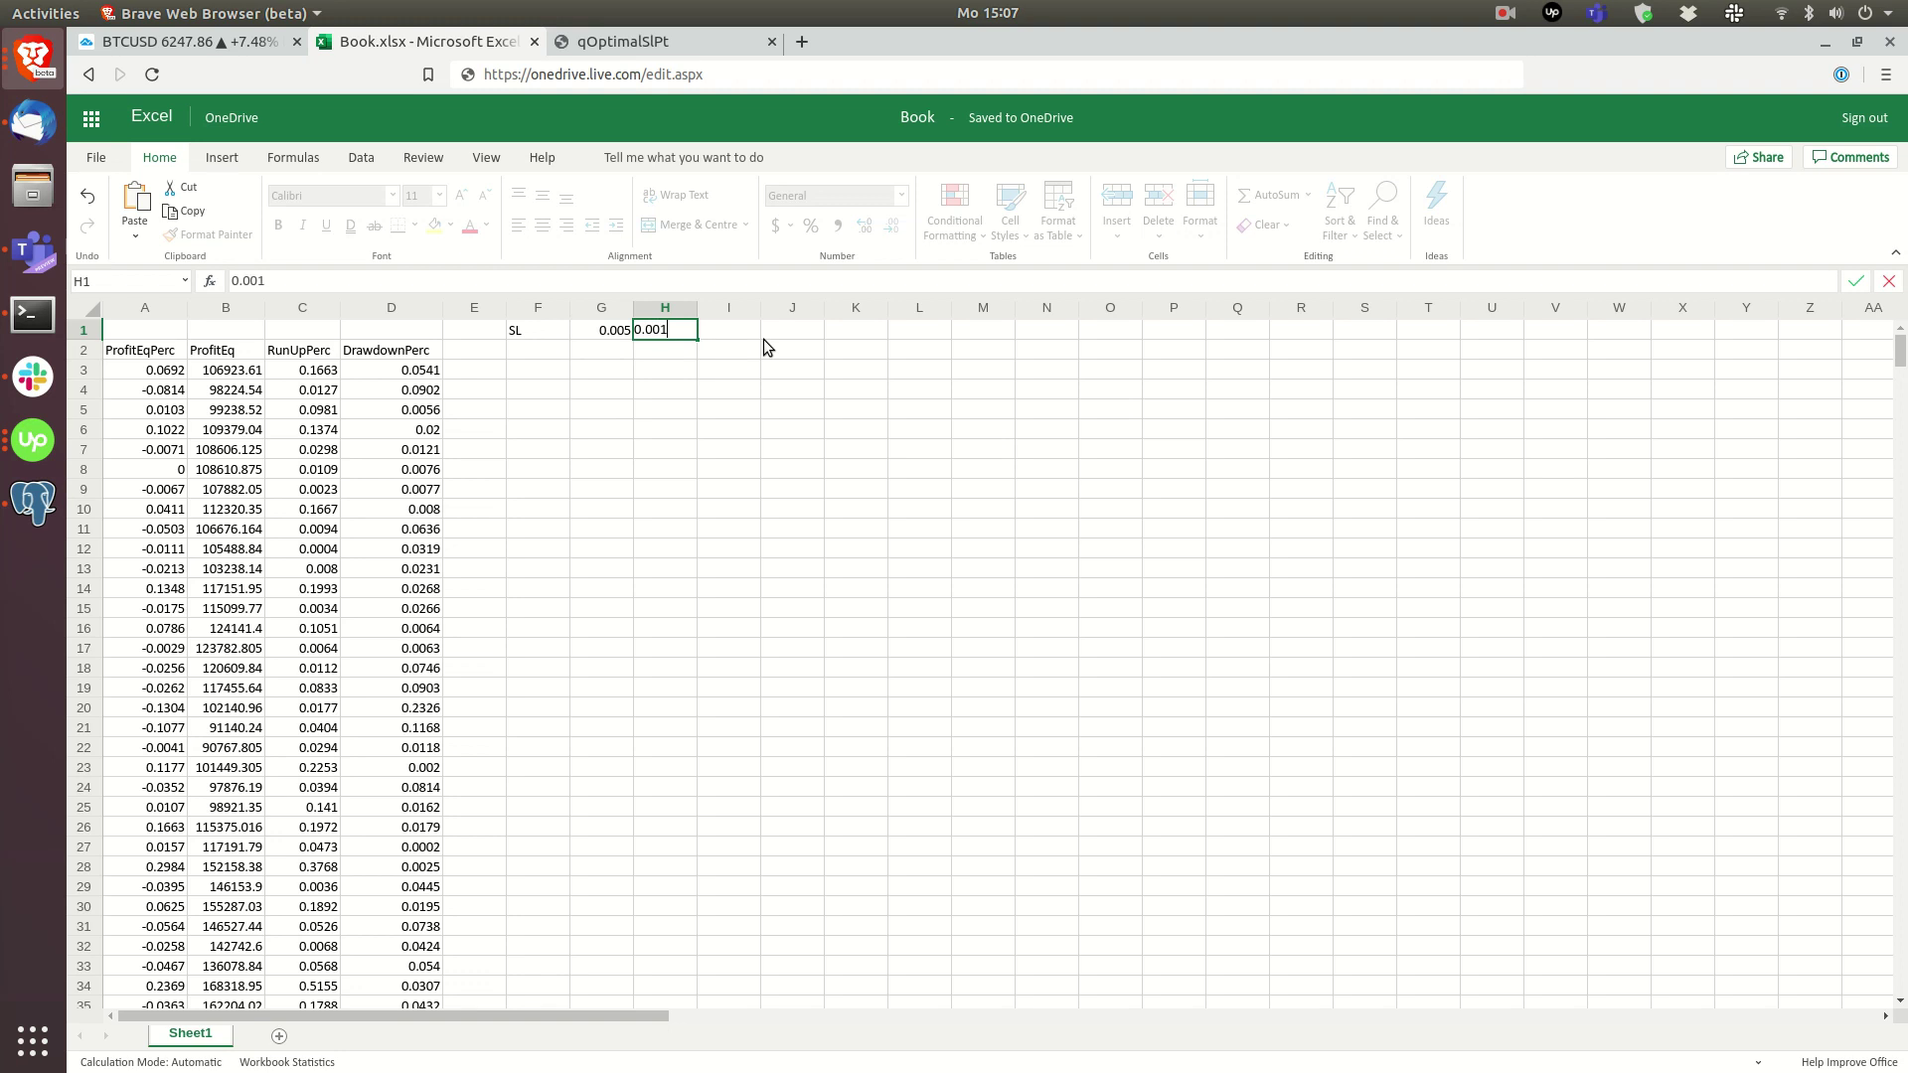
key("Return")
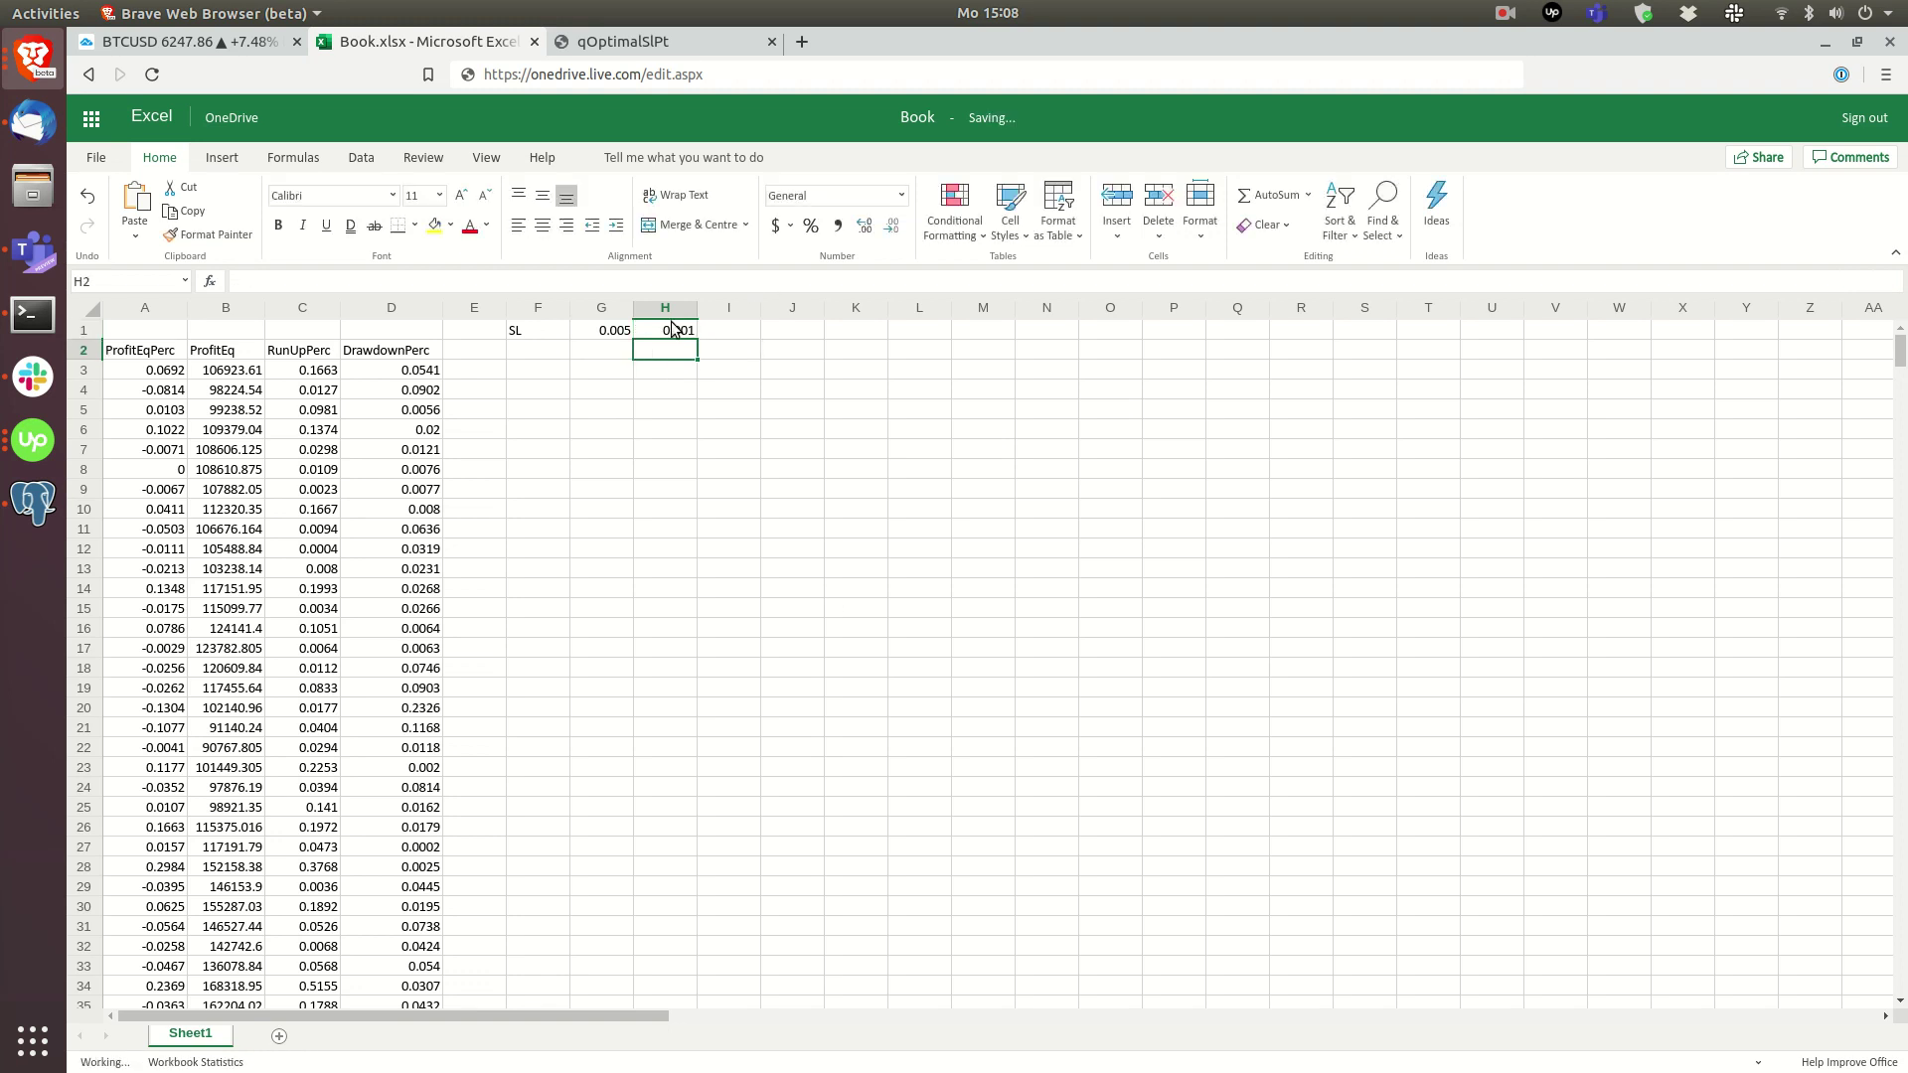
left_click_drag(612, 333, 1120, 326)
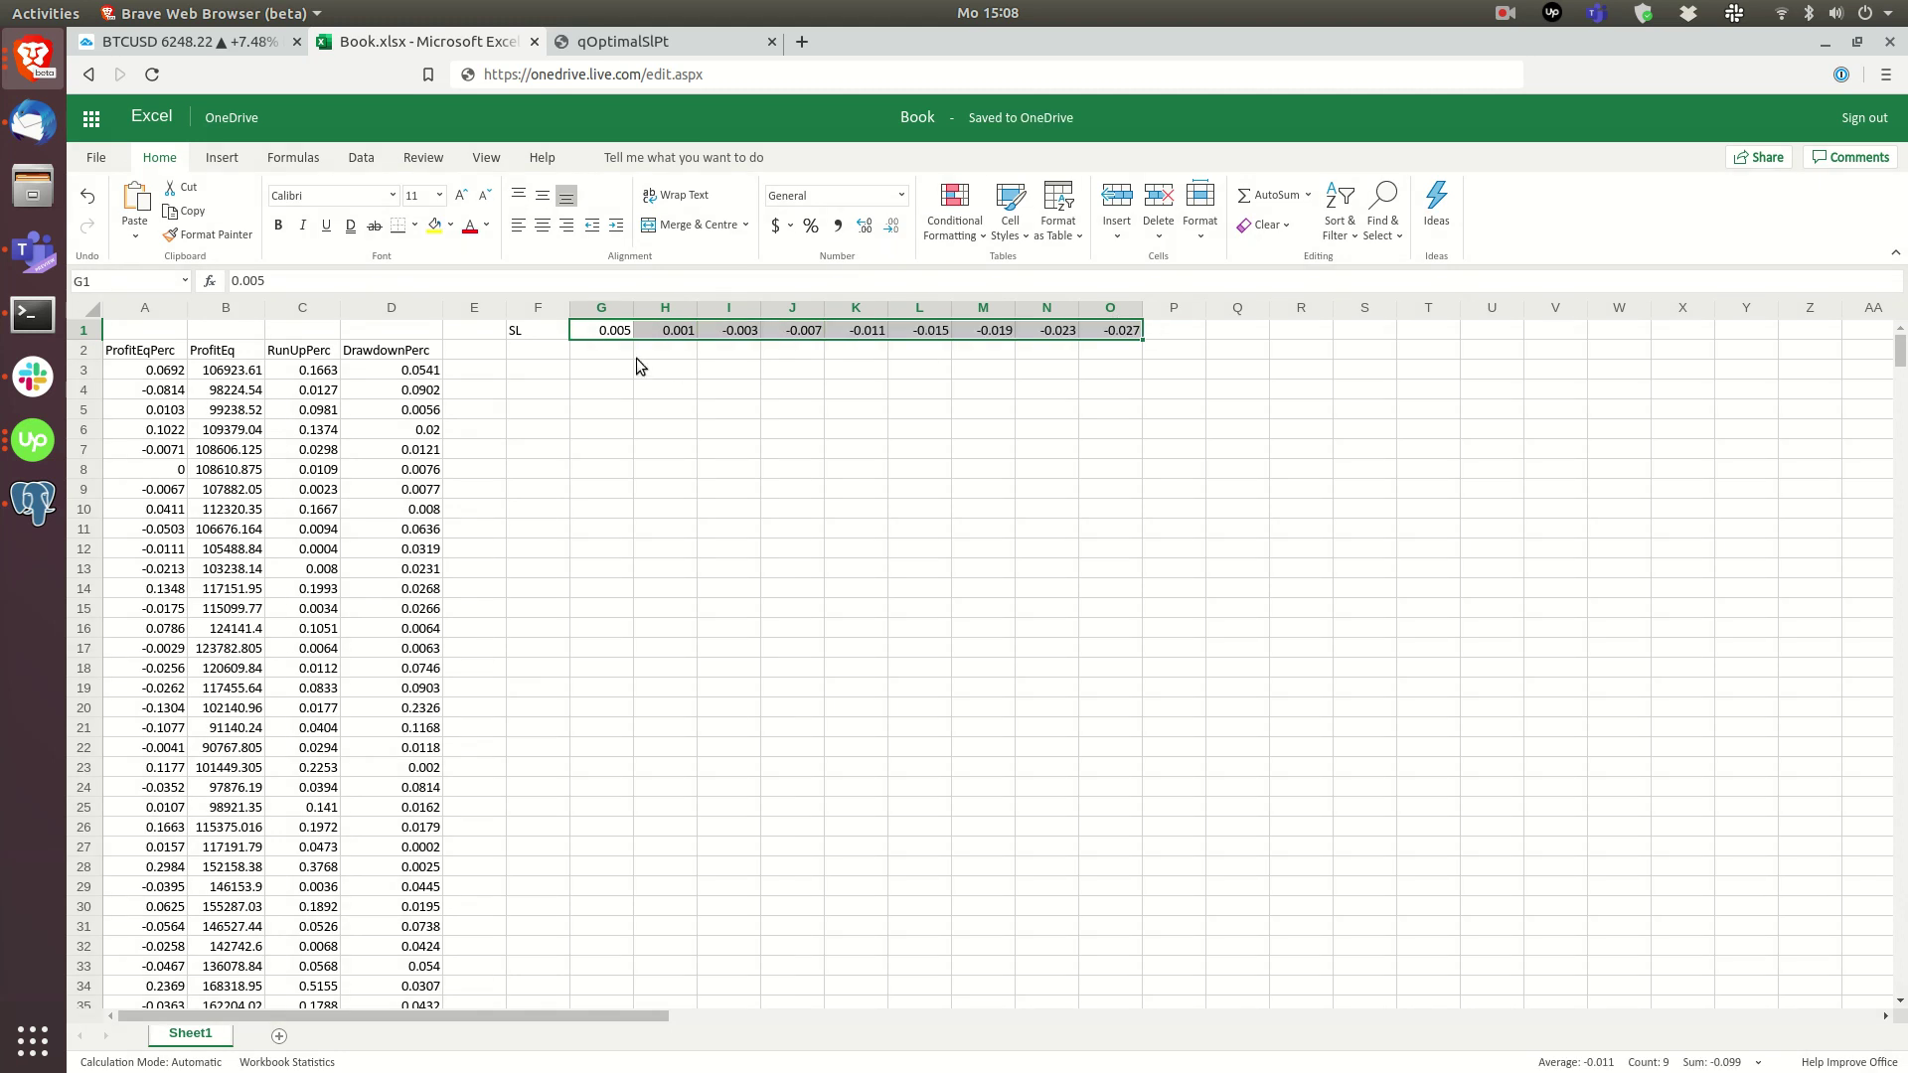
Step: Set H1 to 0.01 and extend the stop-loss series from G1:H1 up to 0.05 in P1
double_click(685, 329)
key("Return")
double_click(685, 331)
key("BackSpace")
key("BackSpace")
type("1")
key("Return")
left_click_drag(608, 334, 1206, 332)
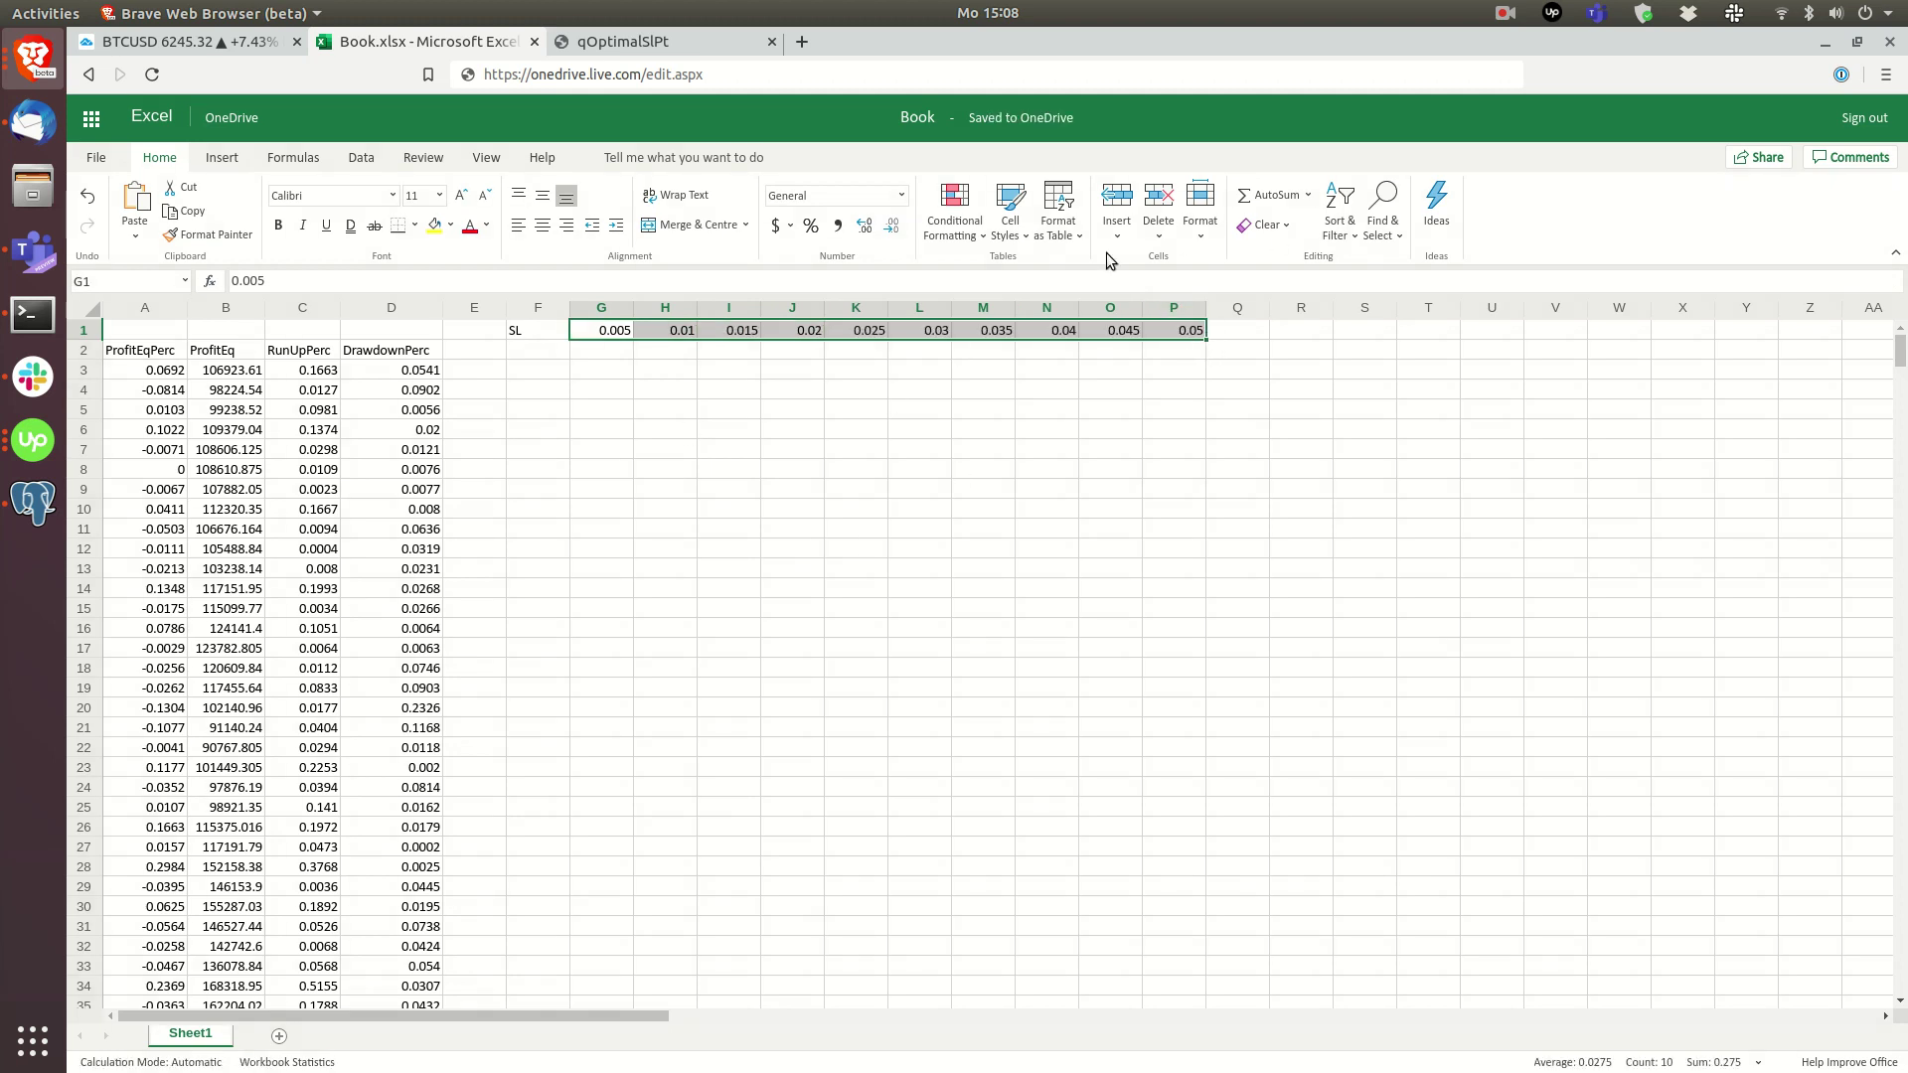
Step: Label cell R1 as PT and enter 1 in S1 and 2 in T1
double_click(1286, 334)
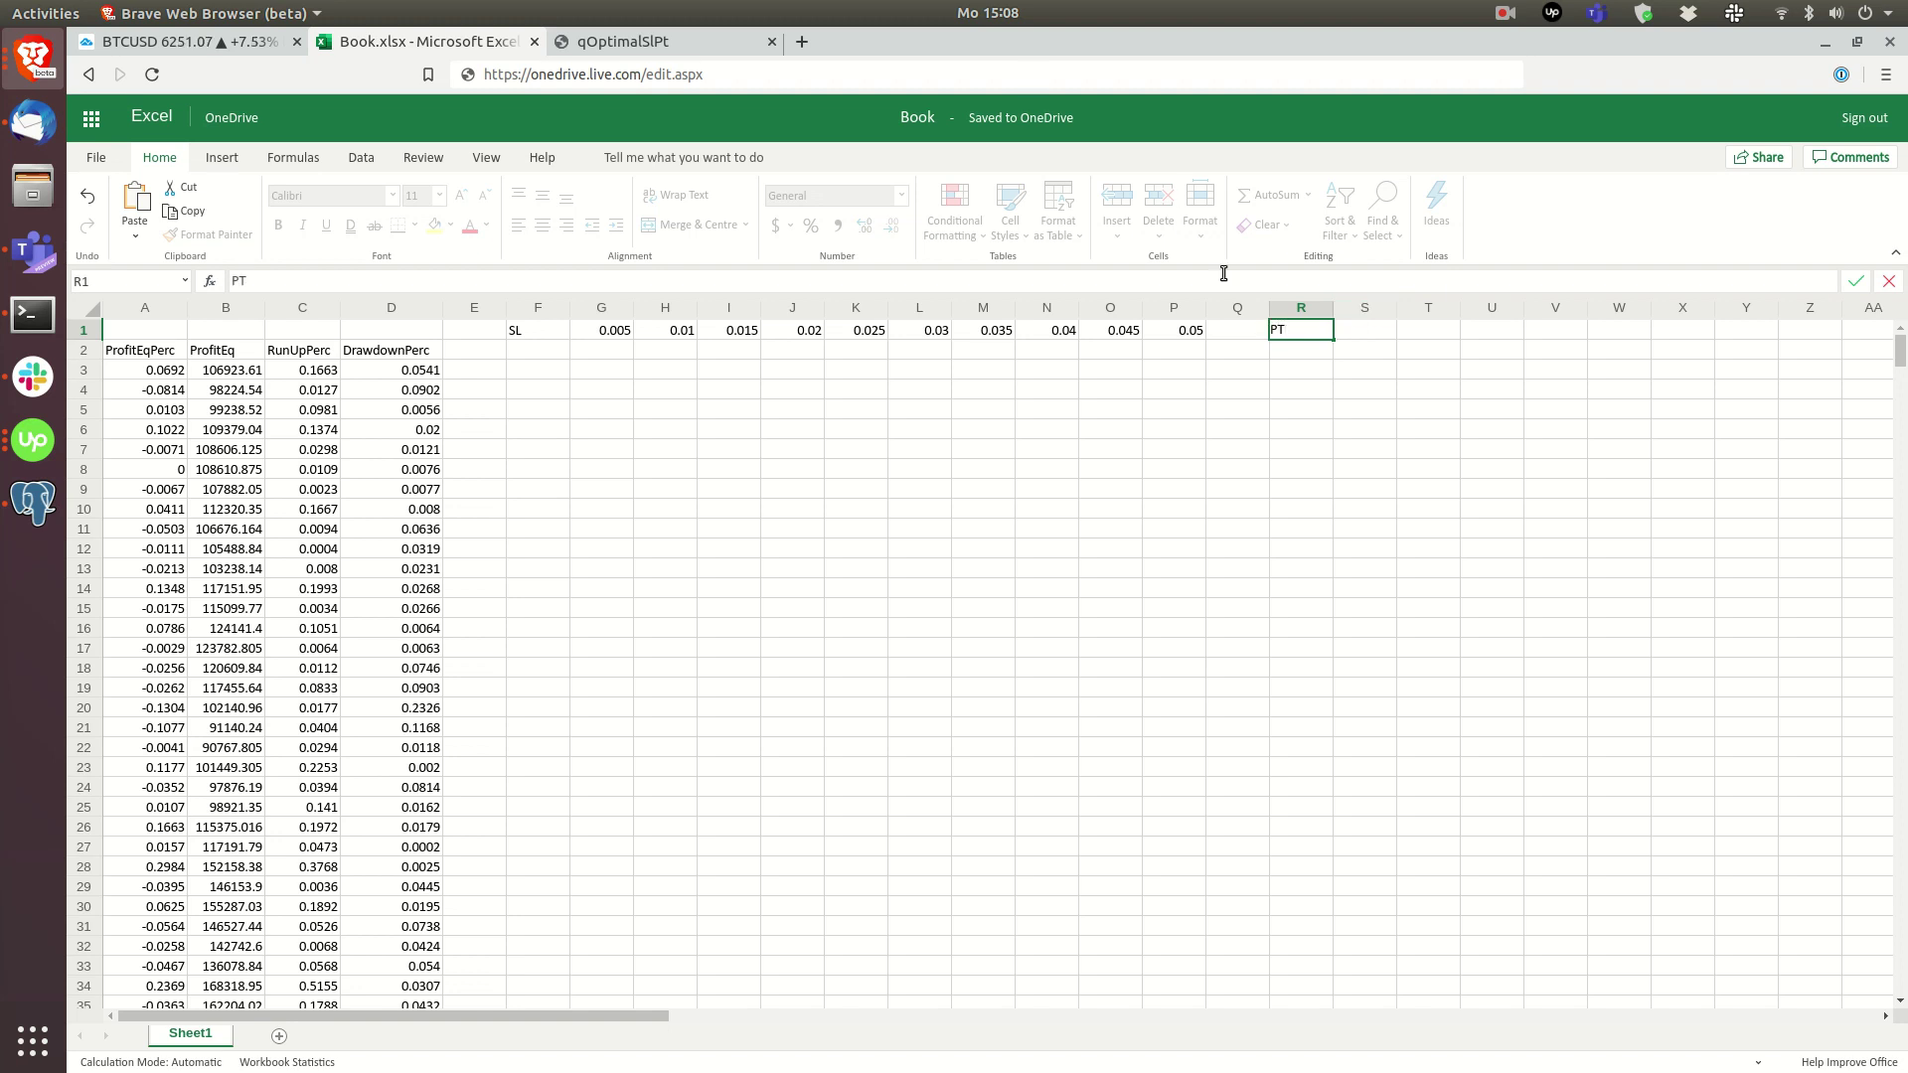
left_click(1363, 329)
type("1")
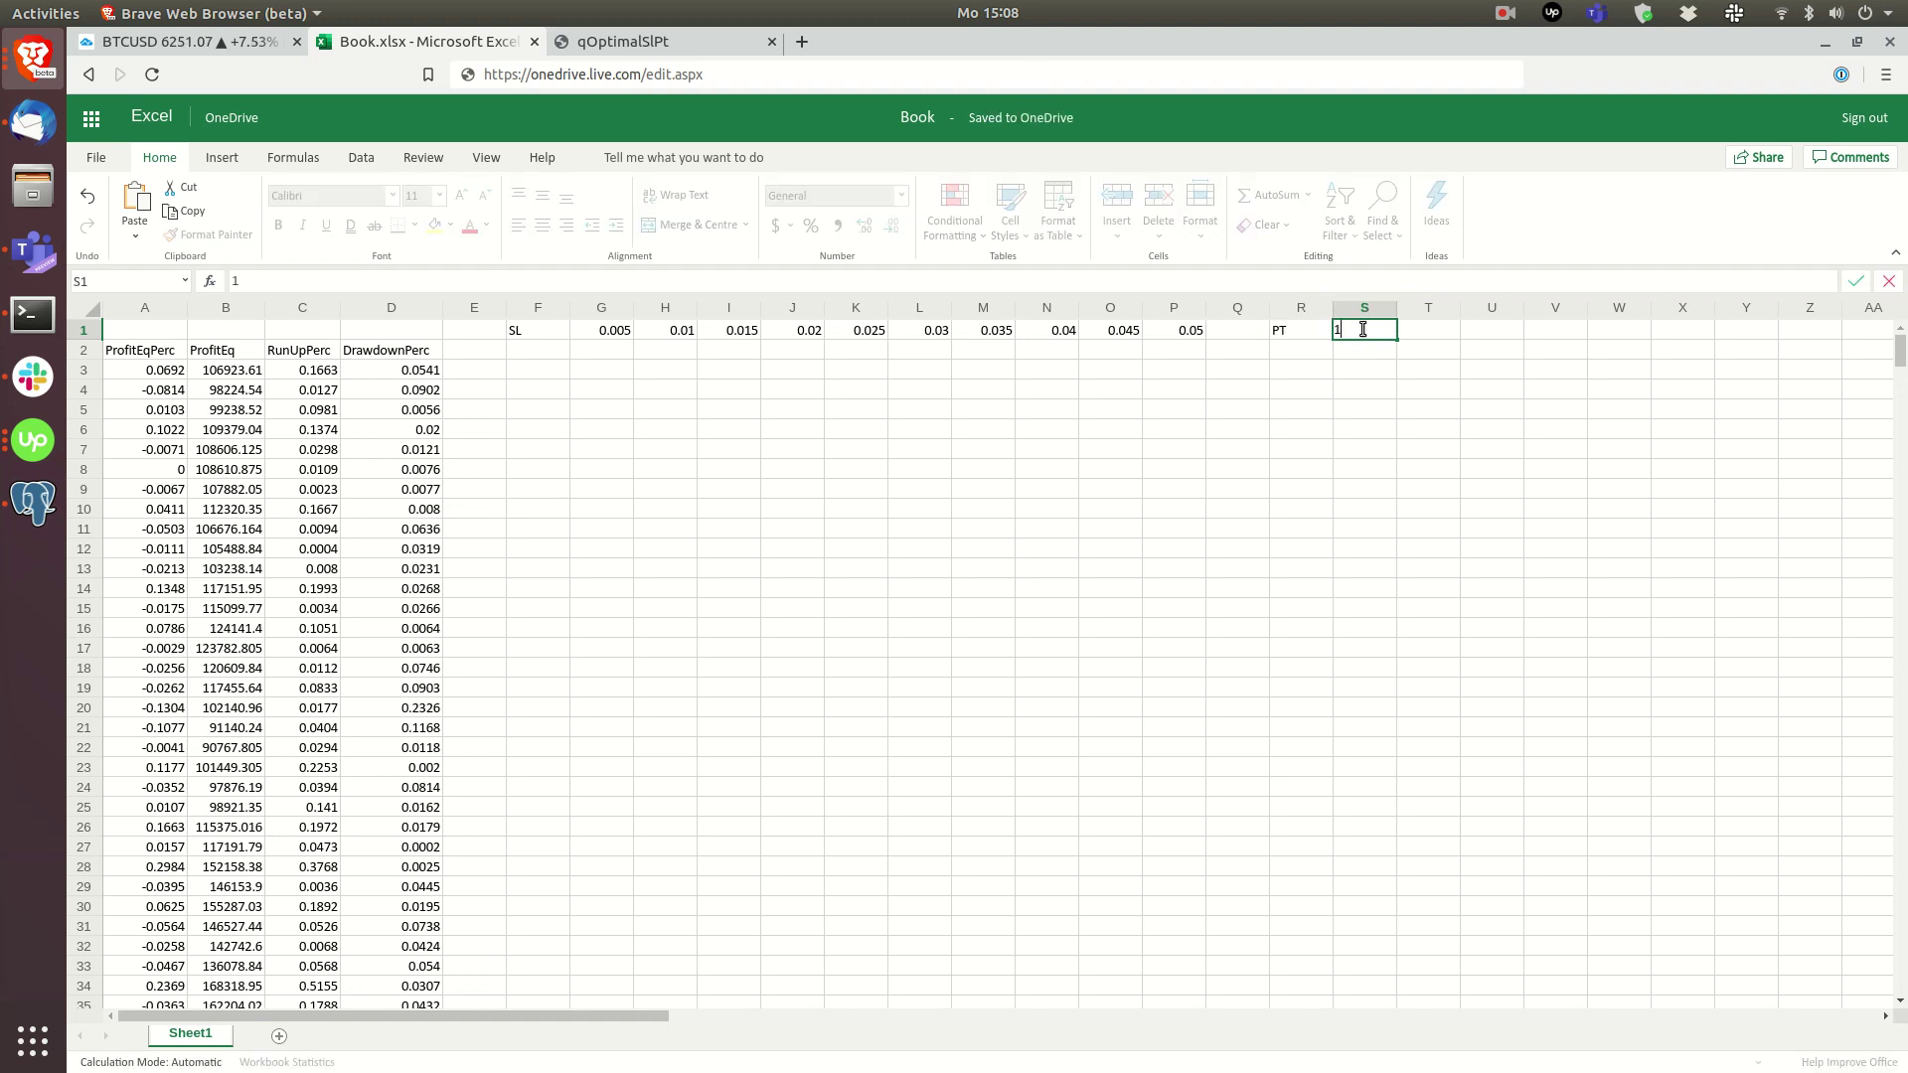
left_click(1404, 329)
type("2")
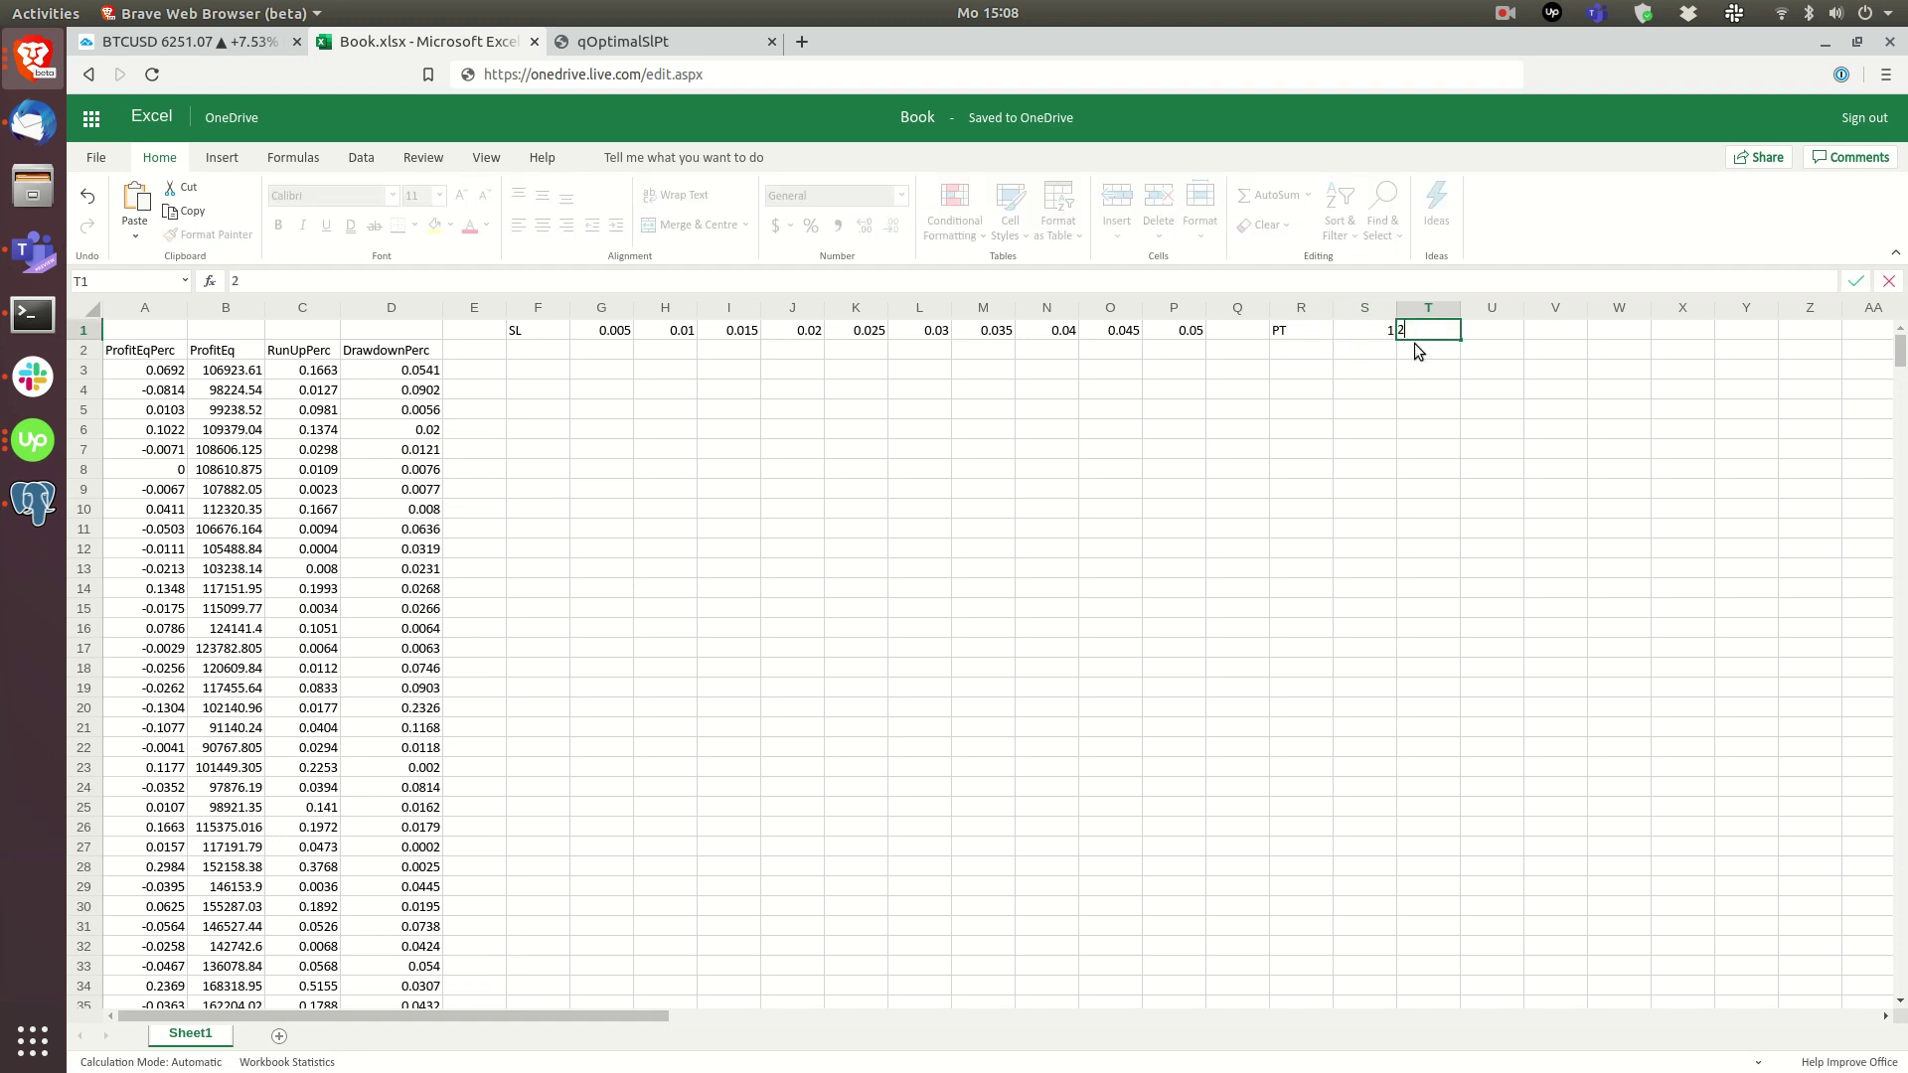
Step: Set S1 to 0.01 and T1 to 0.02, and extend the profit-target series up to 0.26 in AR1
left_click(1371, 333)
double_click(1337, 333)
type("0.01")
key("Return")
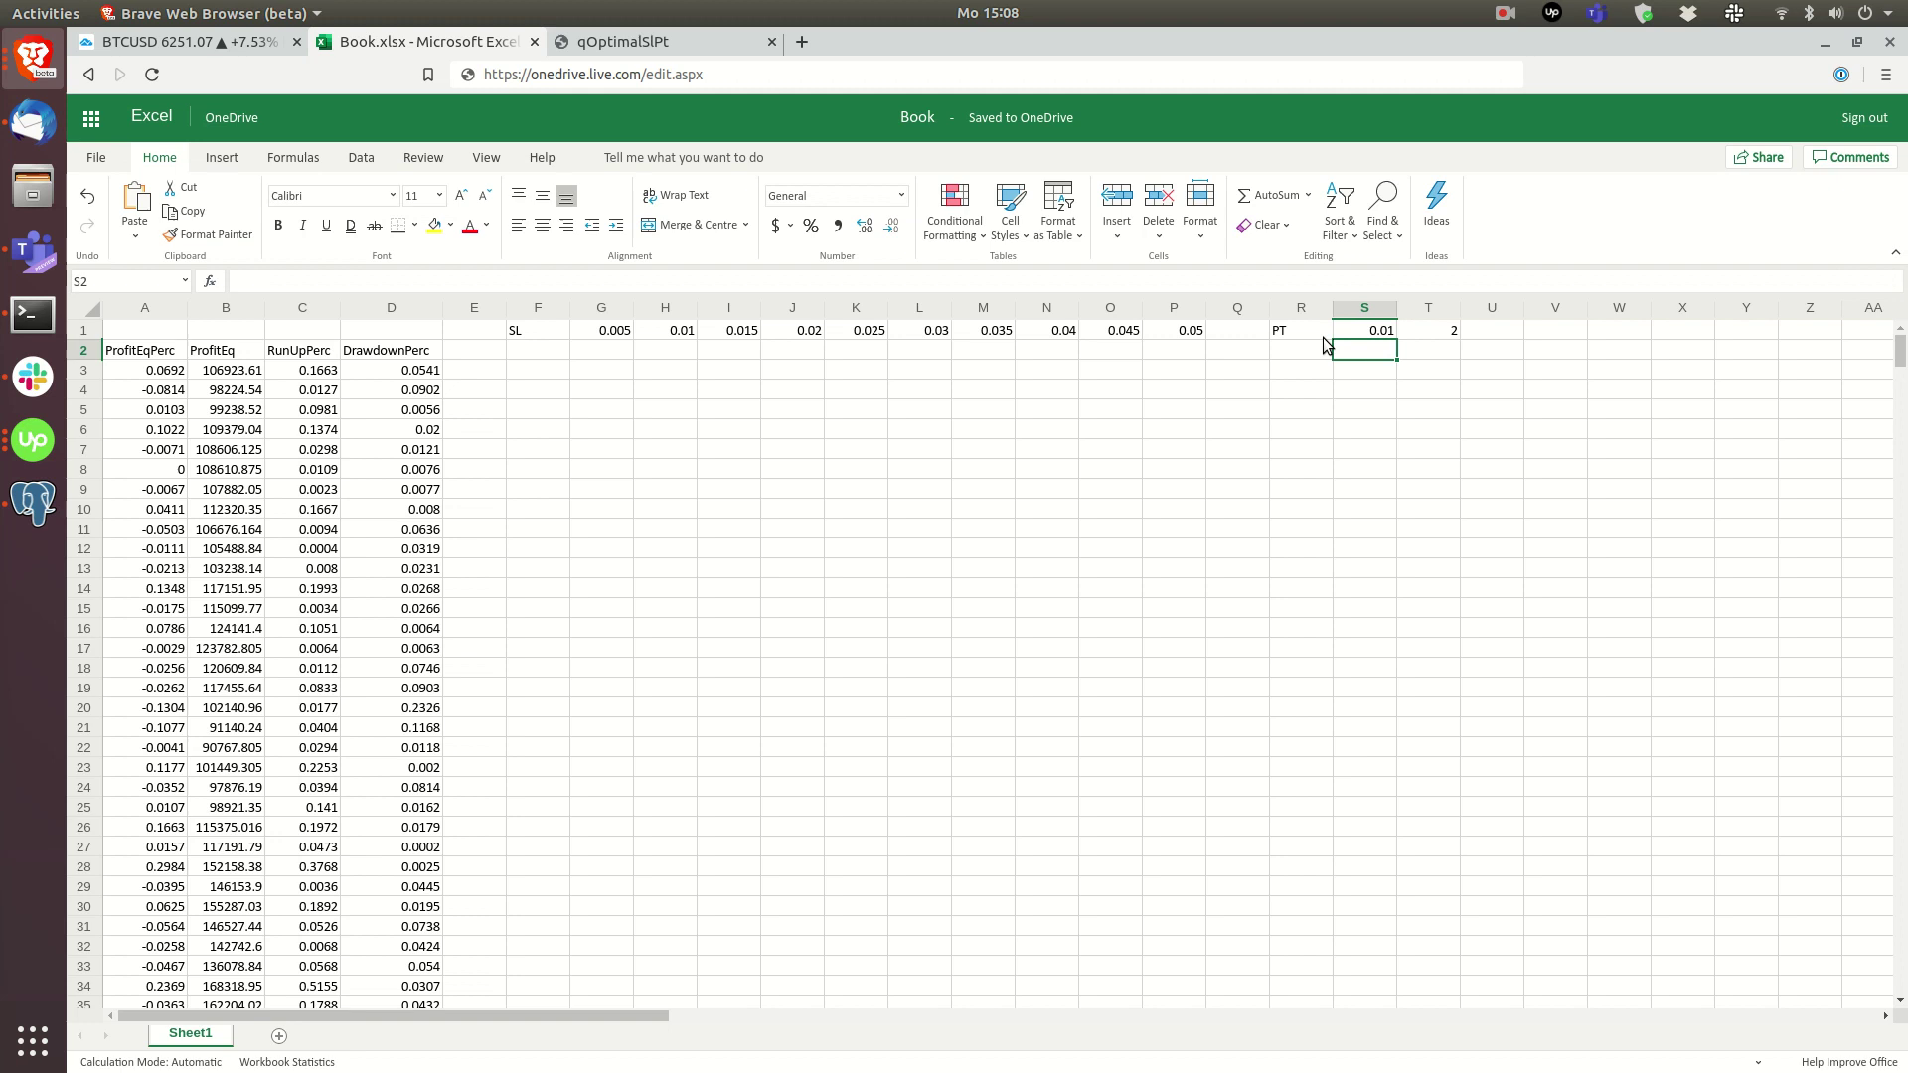
double_click(1433, 331)
type("0.02")
key("Return")
left_click_drag(1356, 334, 1821, 342)
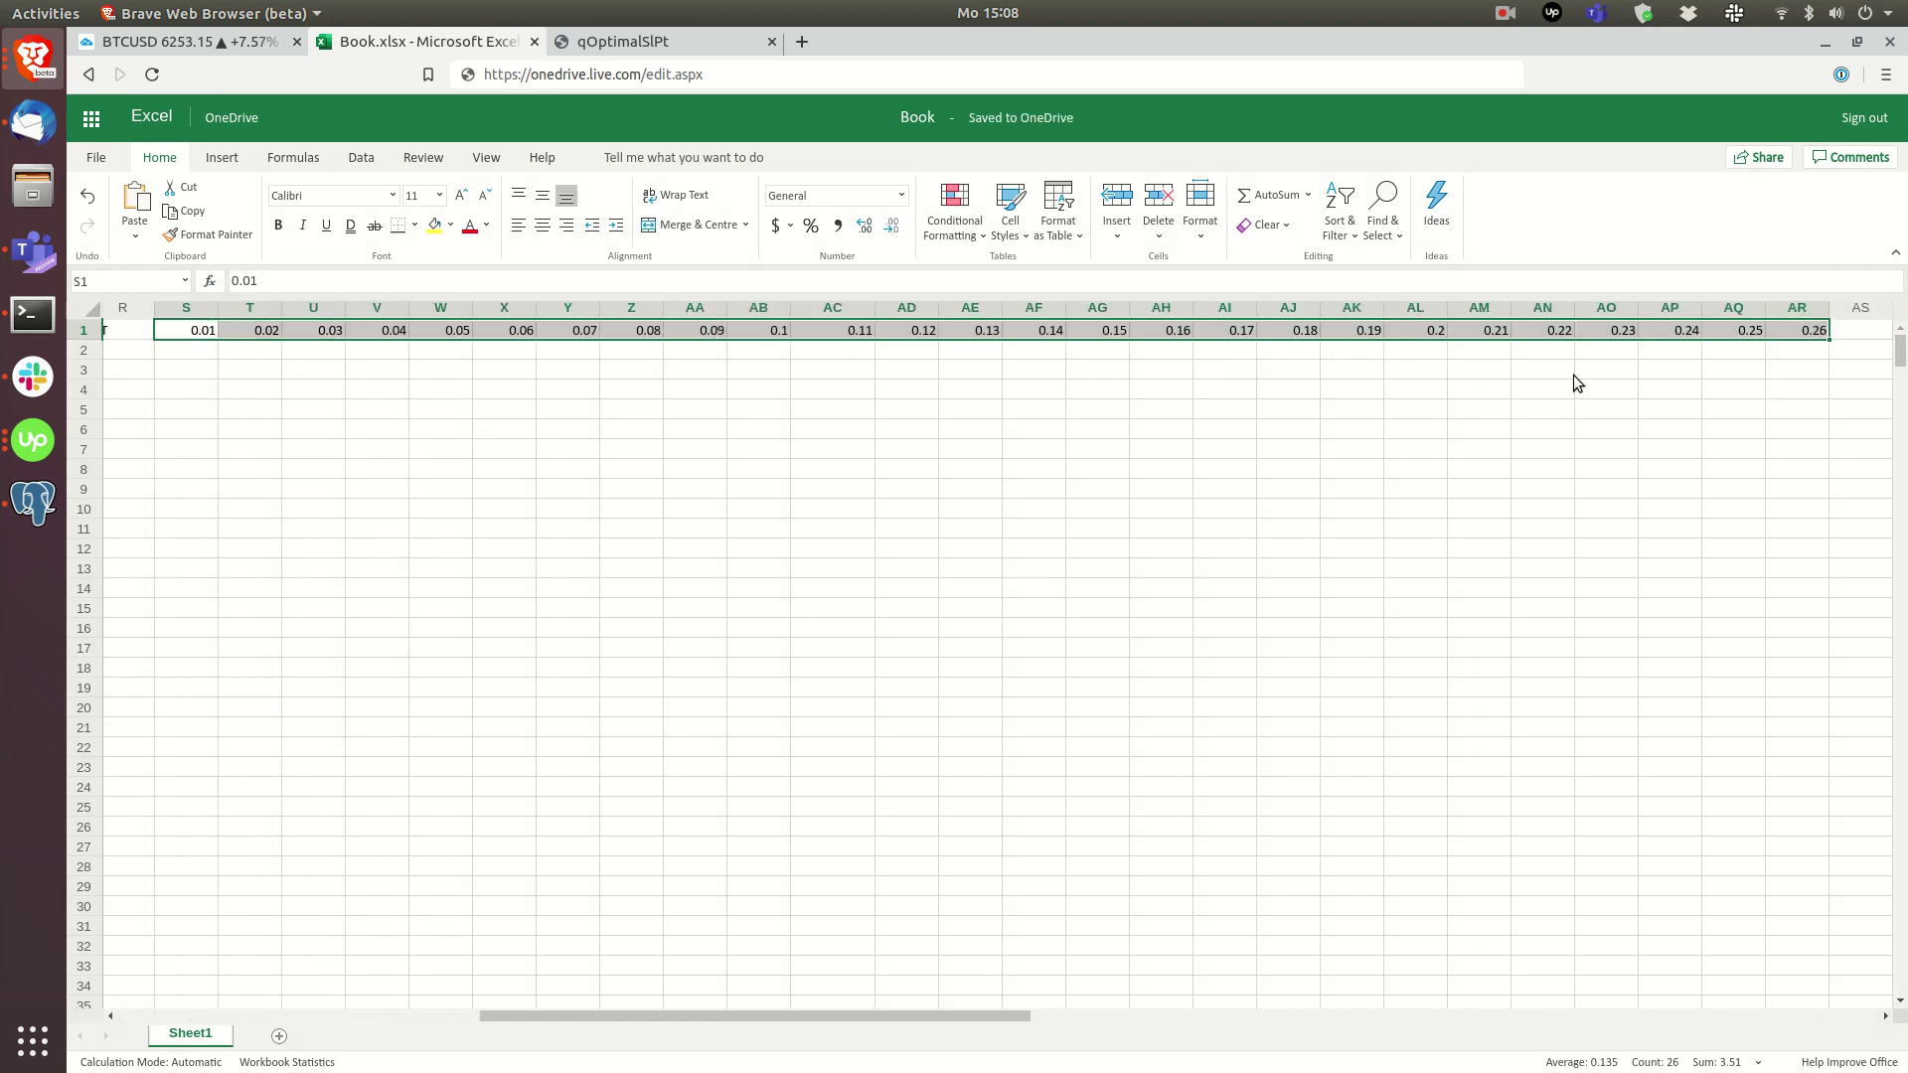
Step: Enter the label Equity in F2, beneath SL, and move to G2
left_click_drag(976, 1016, 545, 1039)
double_click(544, 346)
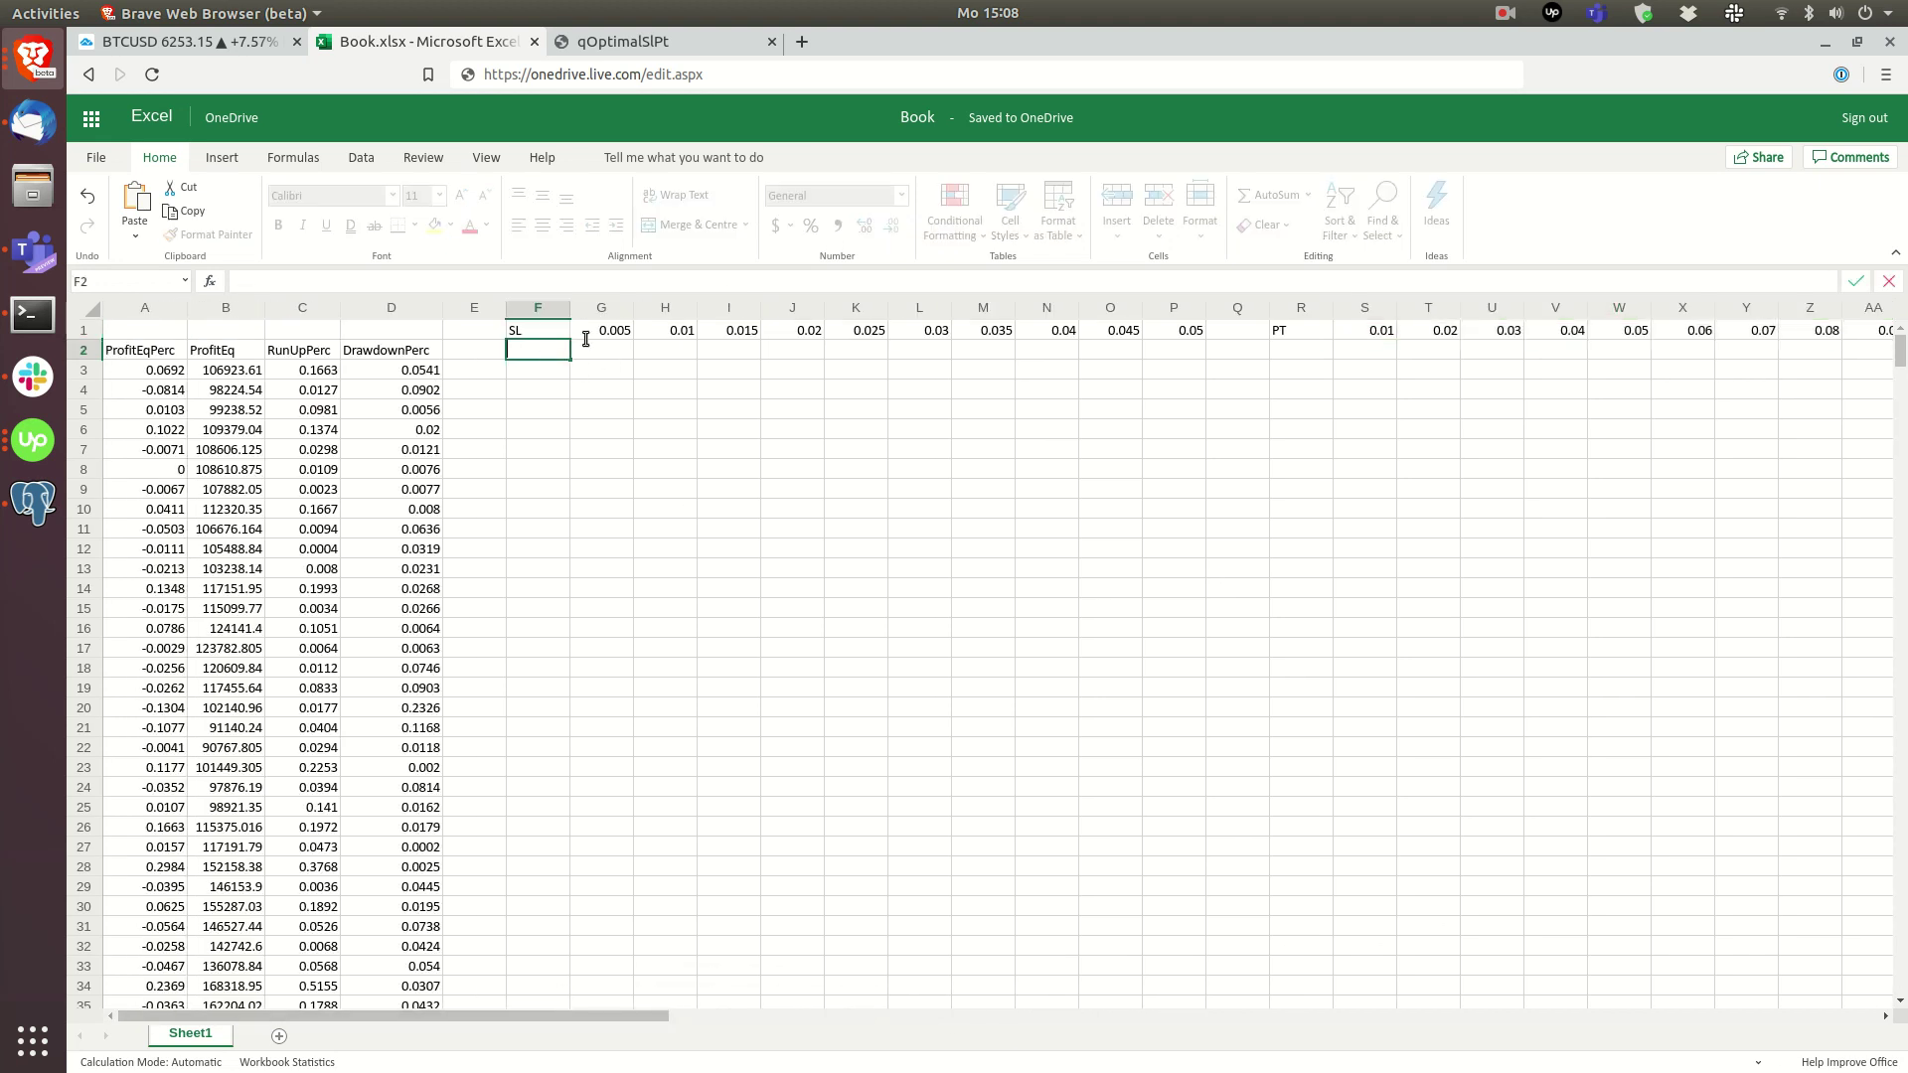
type("Equity")
key("Return")
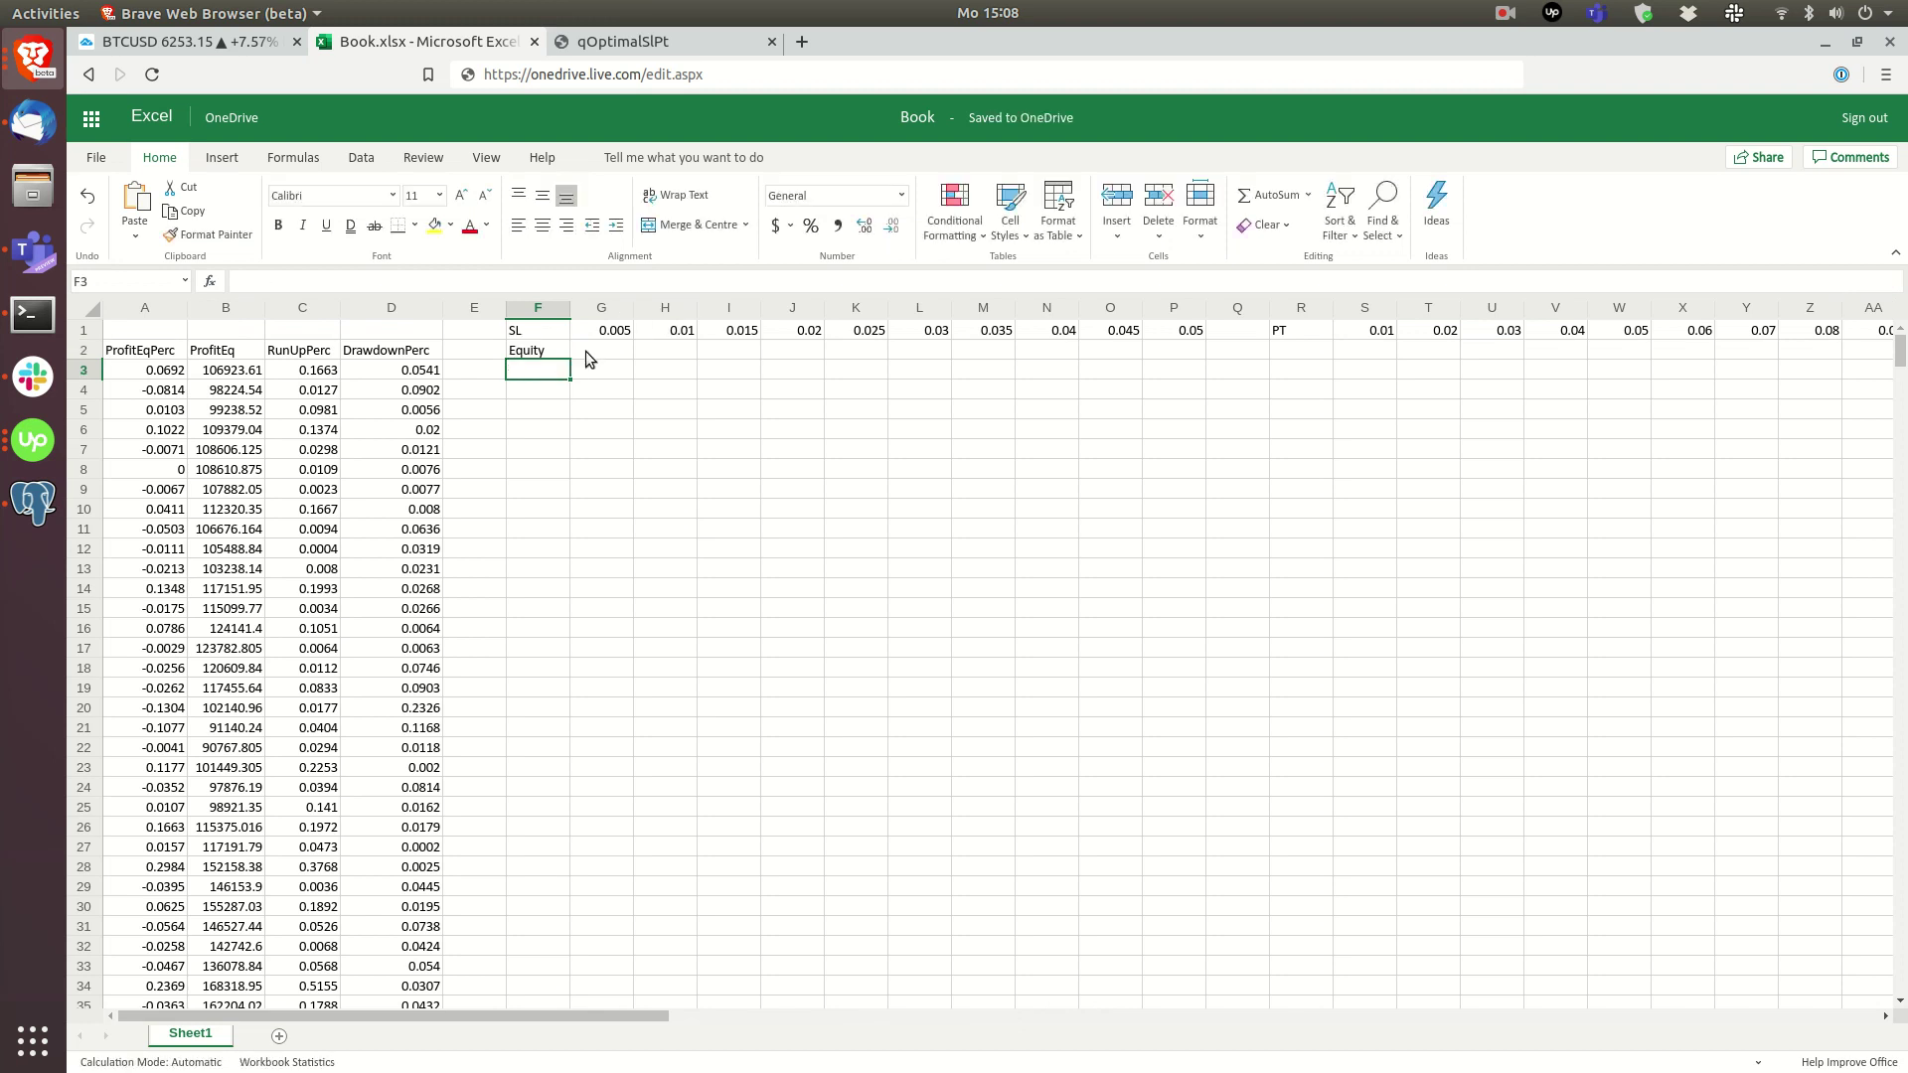
left_click(591, 350)
Step: Check the initial capital in the MA Cross strategy properties on TradingView, and return to the Book.xlsx workbook
left_click(204, 41)
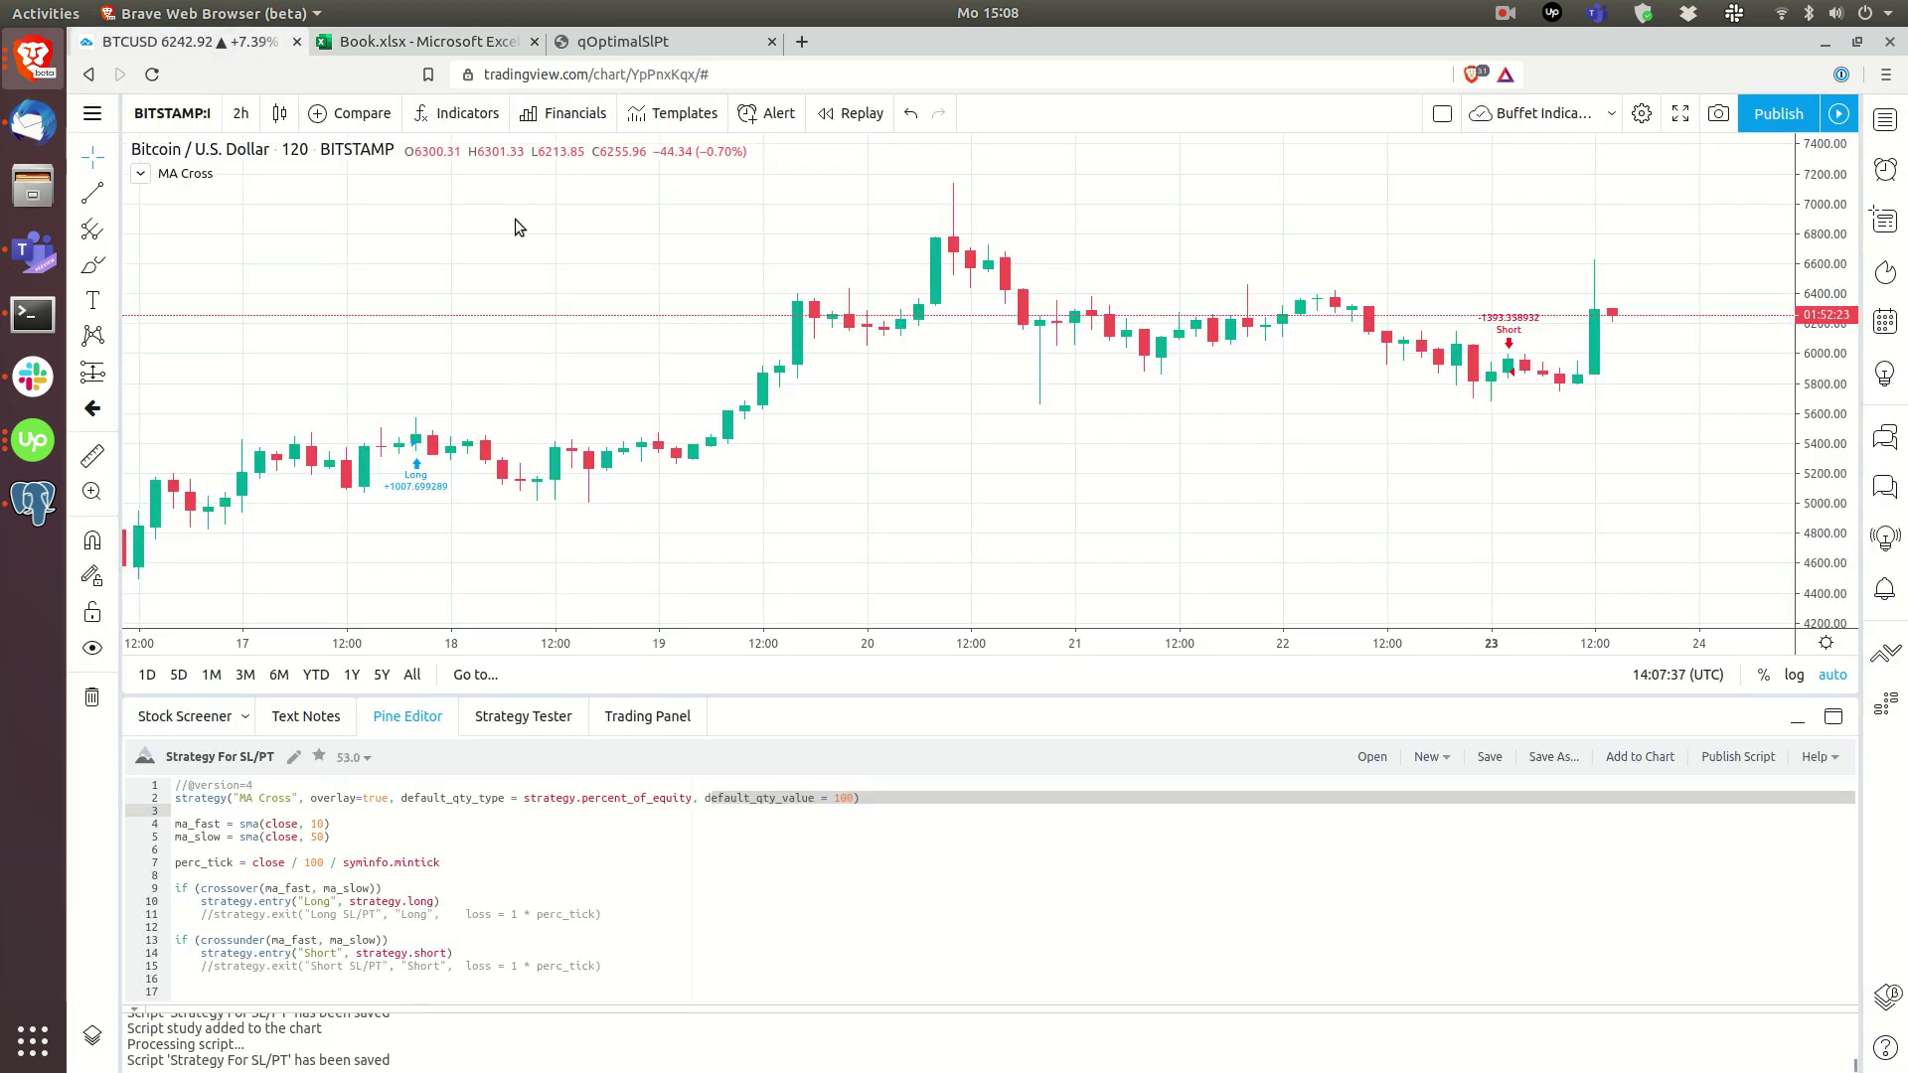
left_click(263, 173)
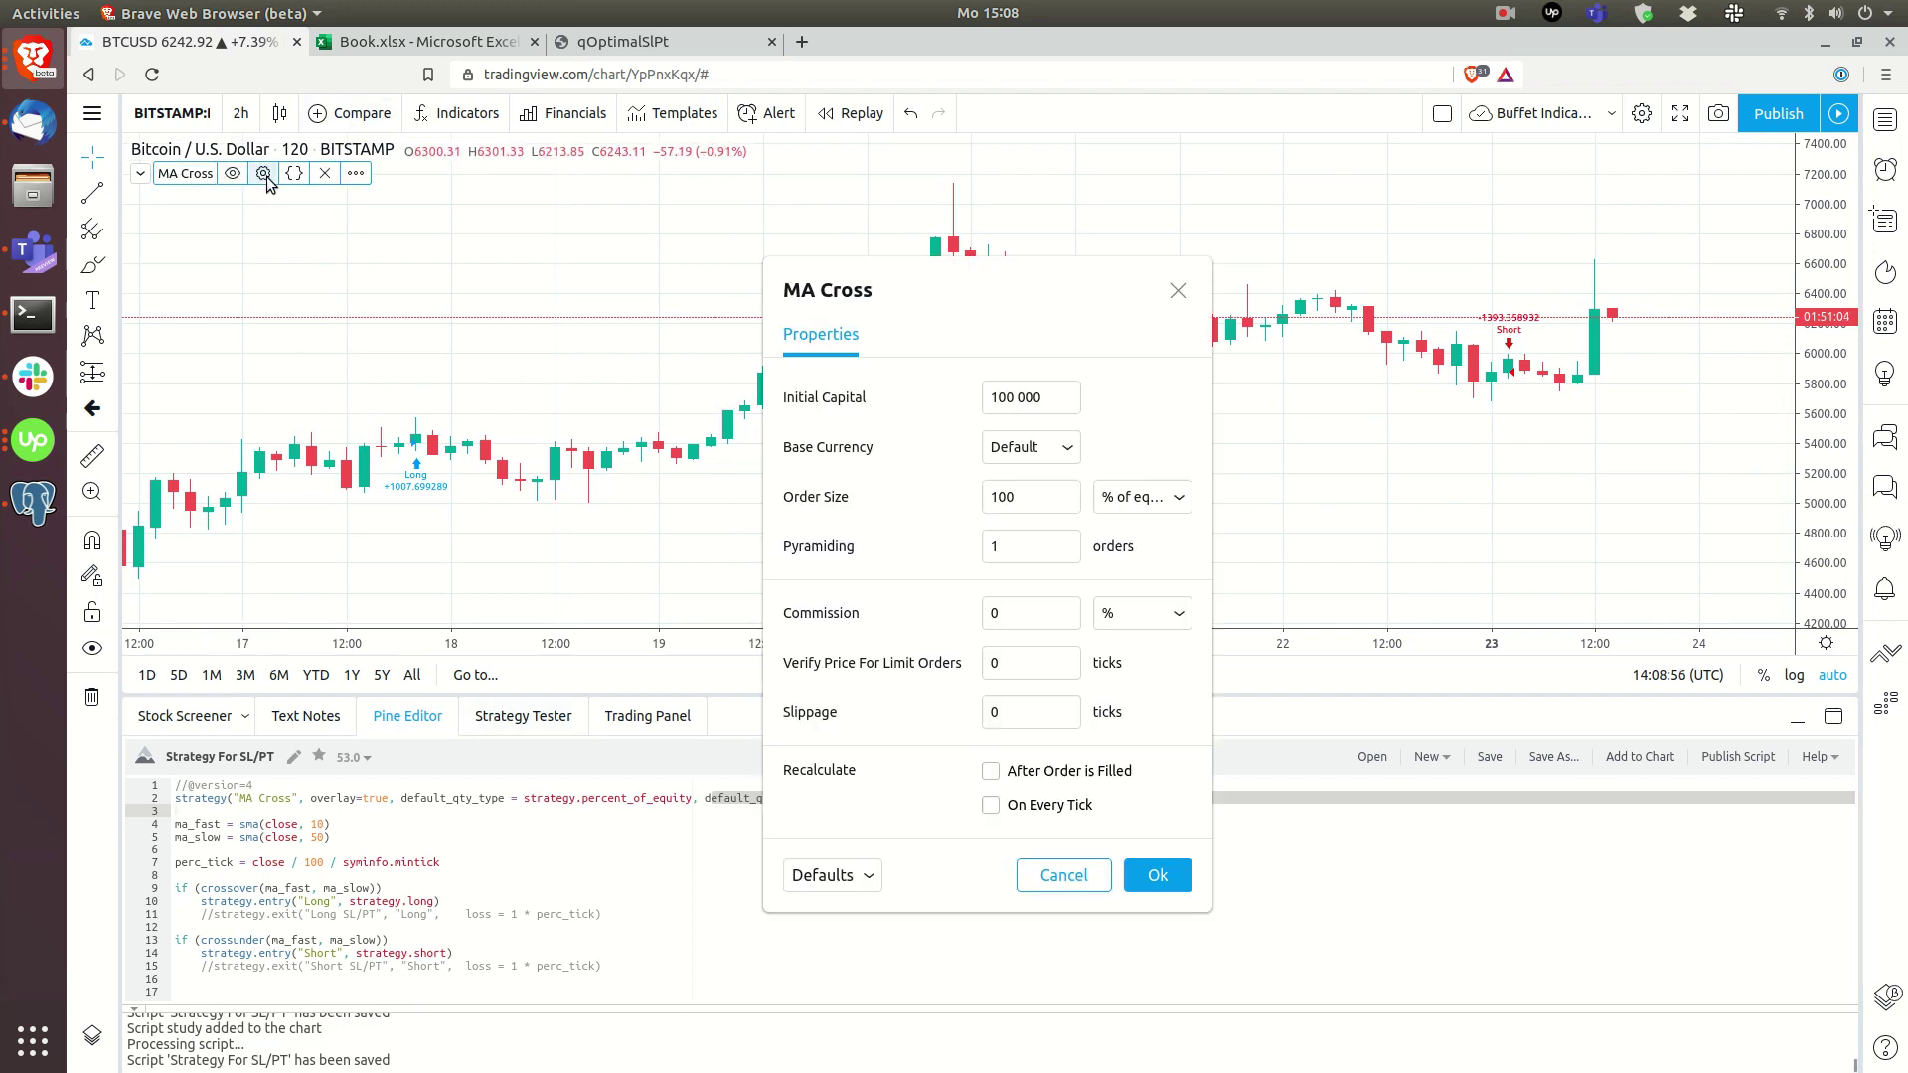
left_click(1175, 290)
left_click(474, 45)
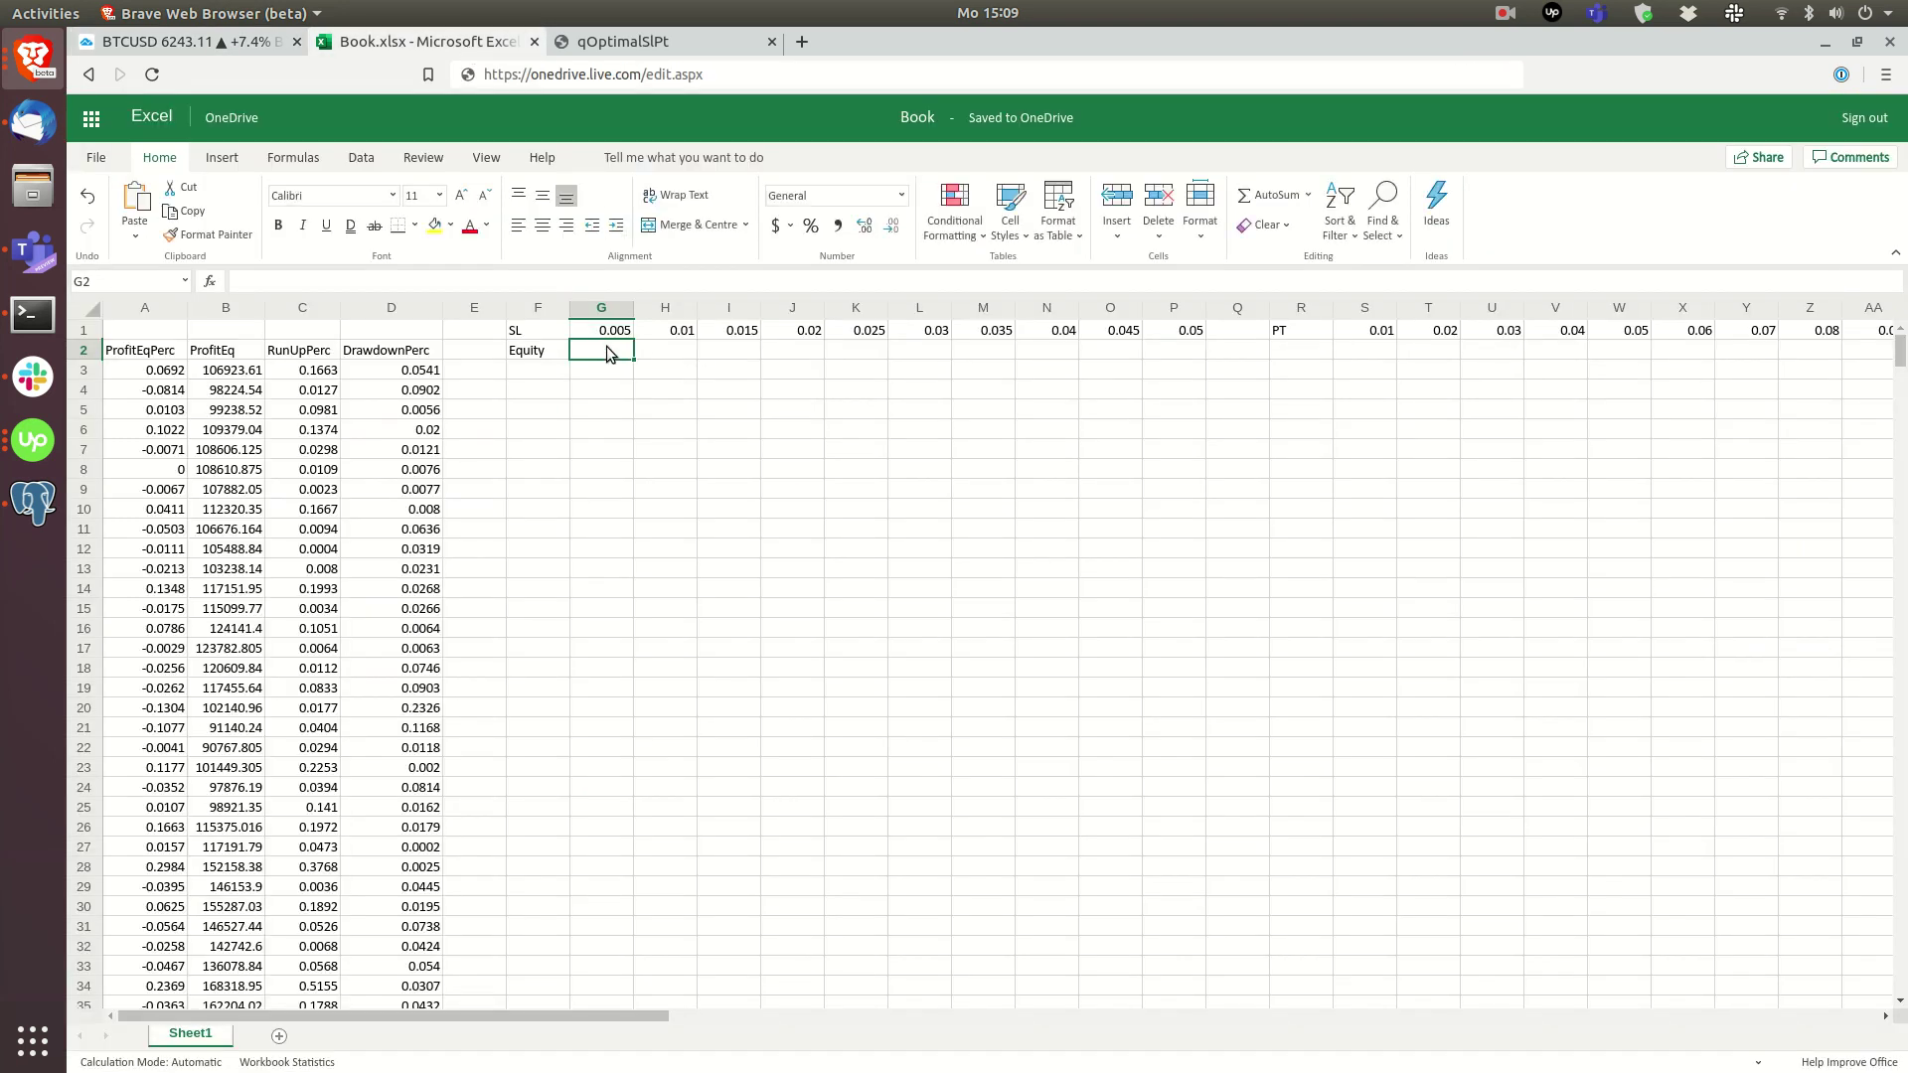
Step: Enter 100000 in G2 and copy it across row 2 beneath the SL and PT levels
type("1000")
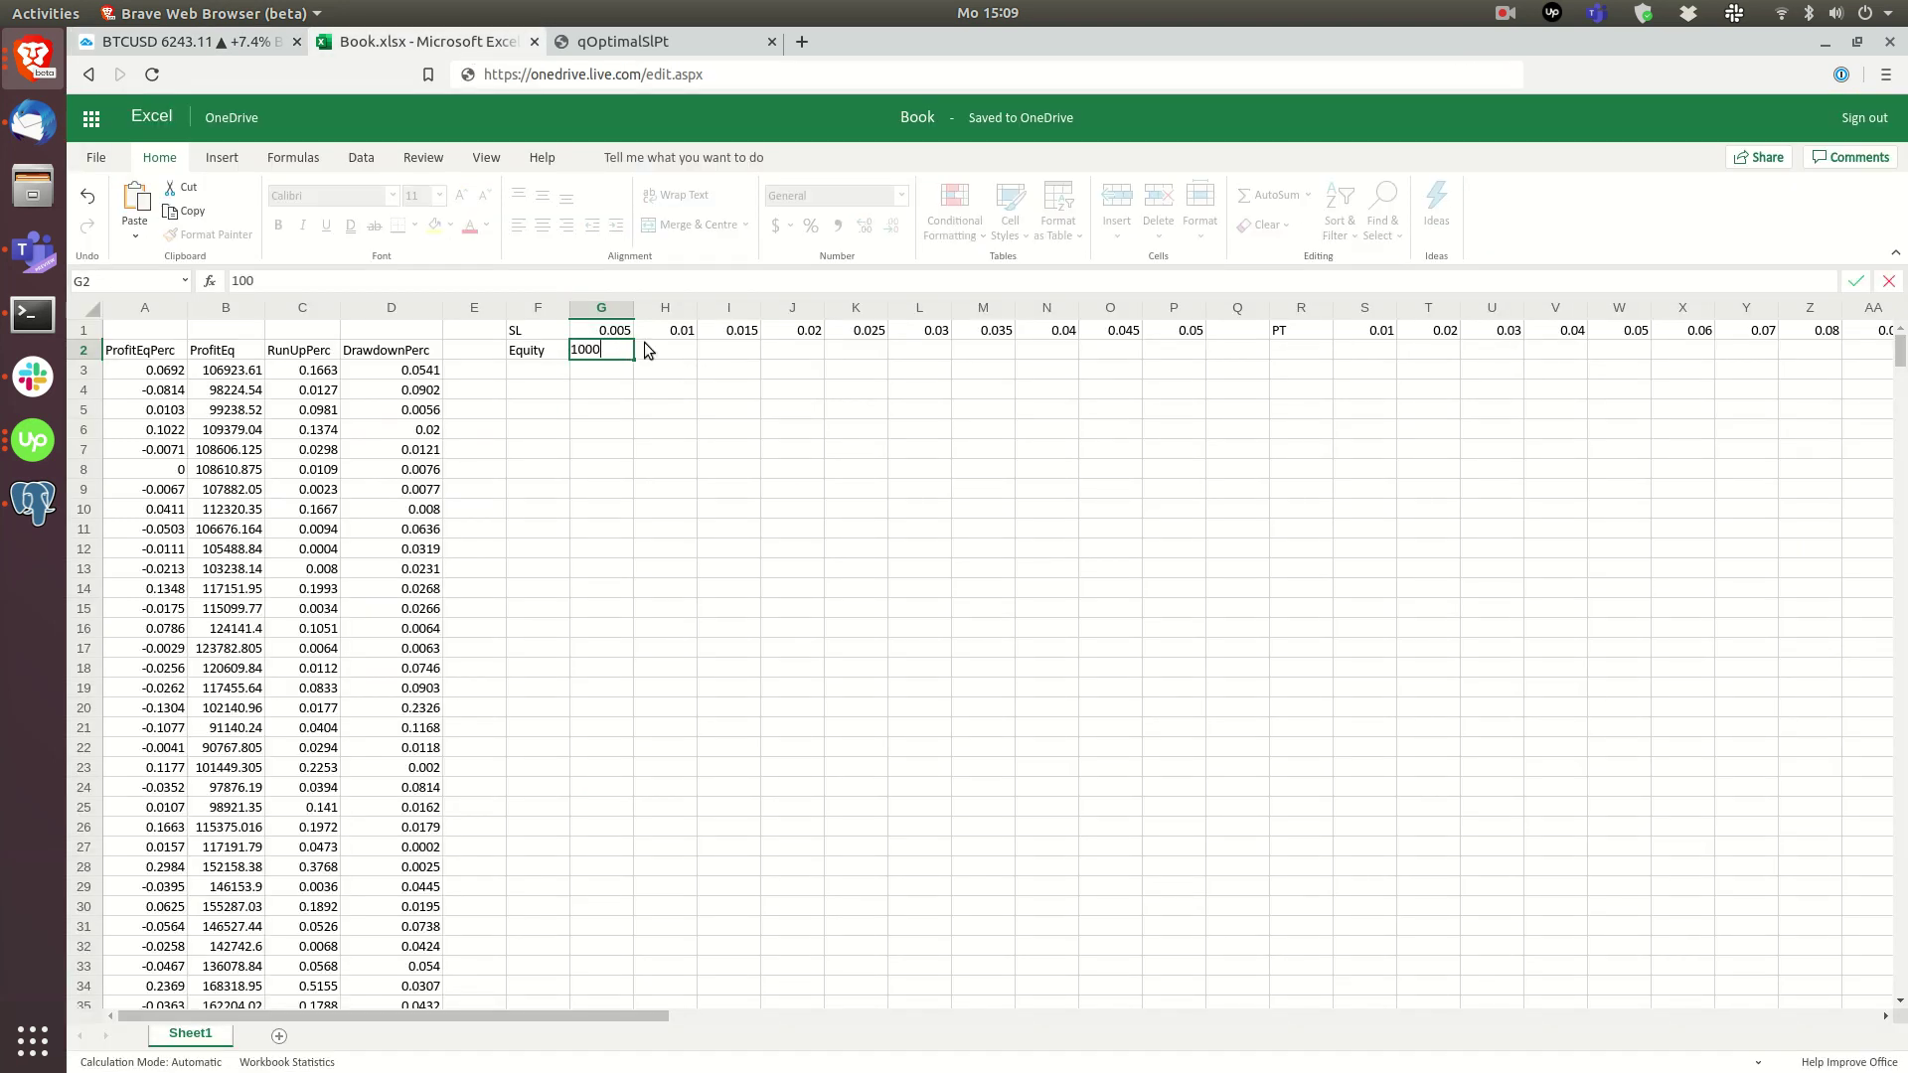
type("00")
key("Return")
left_click(620, 354)
left_click_drag(635, 356, 1548, 365)
left_click_drag(556, 411, 95, 397)
left_click(771, 388)
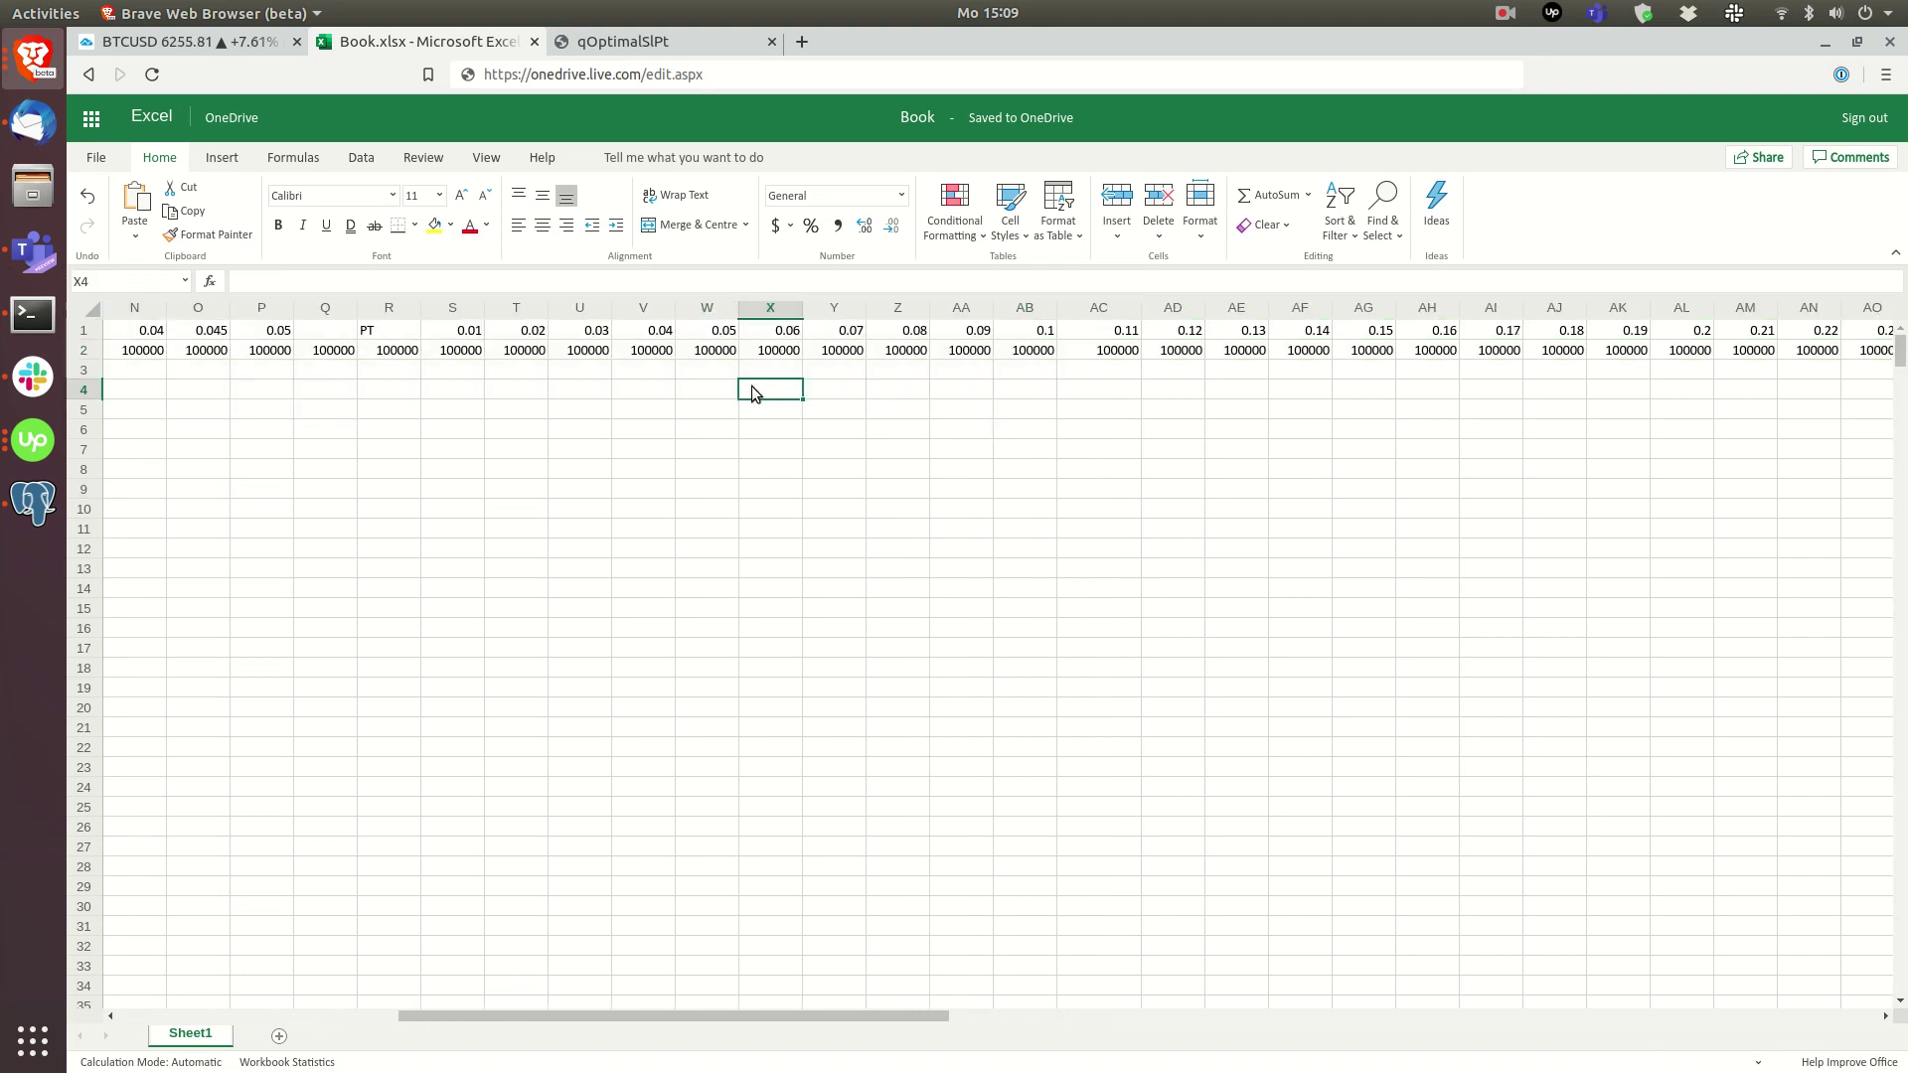
Step: Clear the surplus equity values from Q2 and R2
left_click(336, 350)
key("BackSpace")
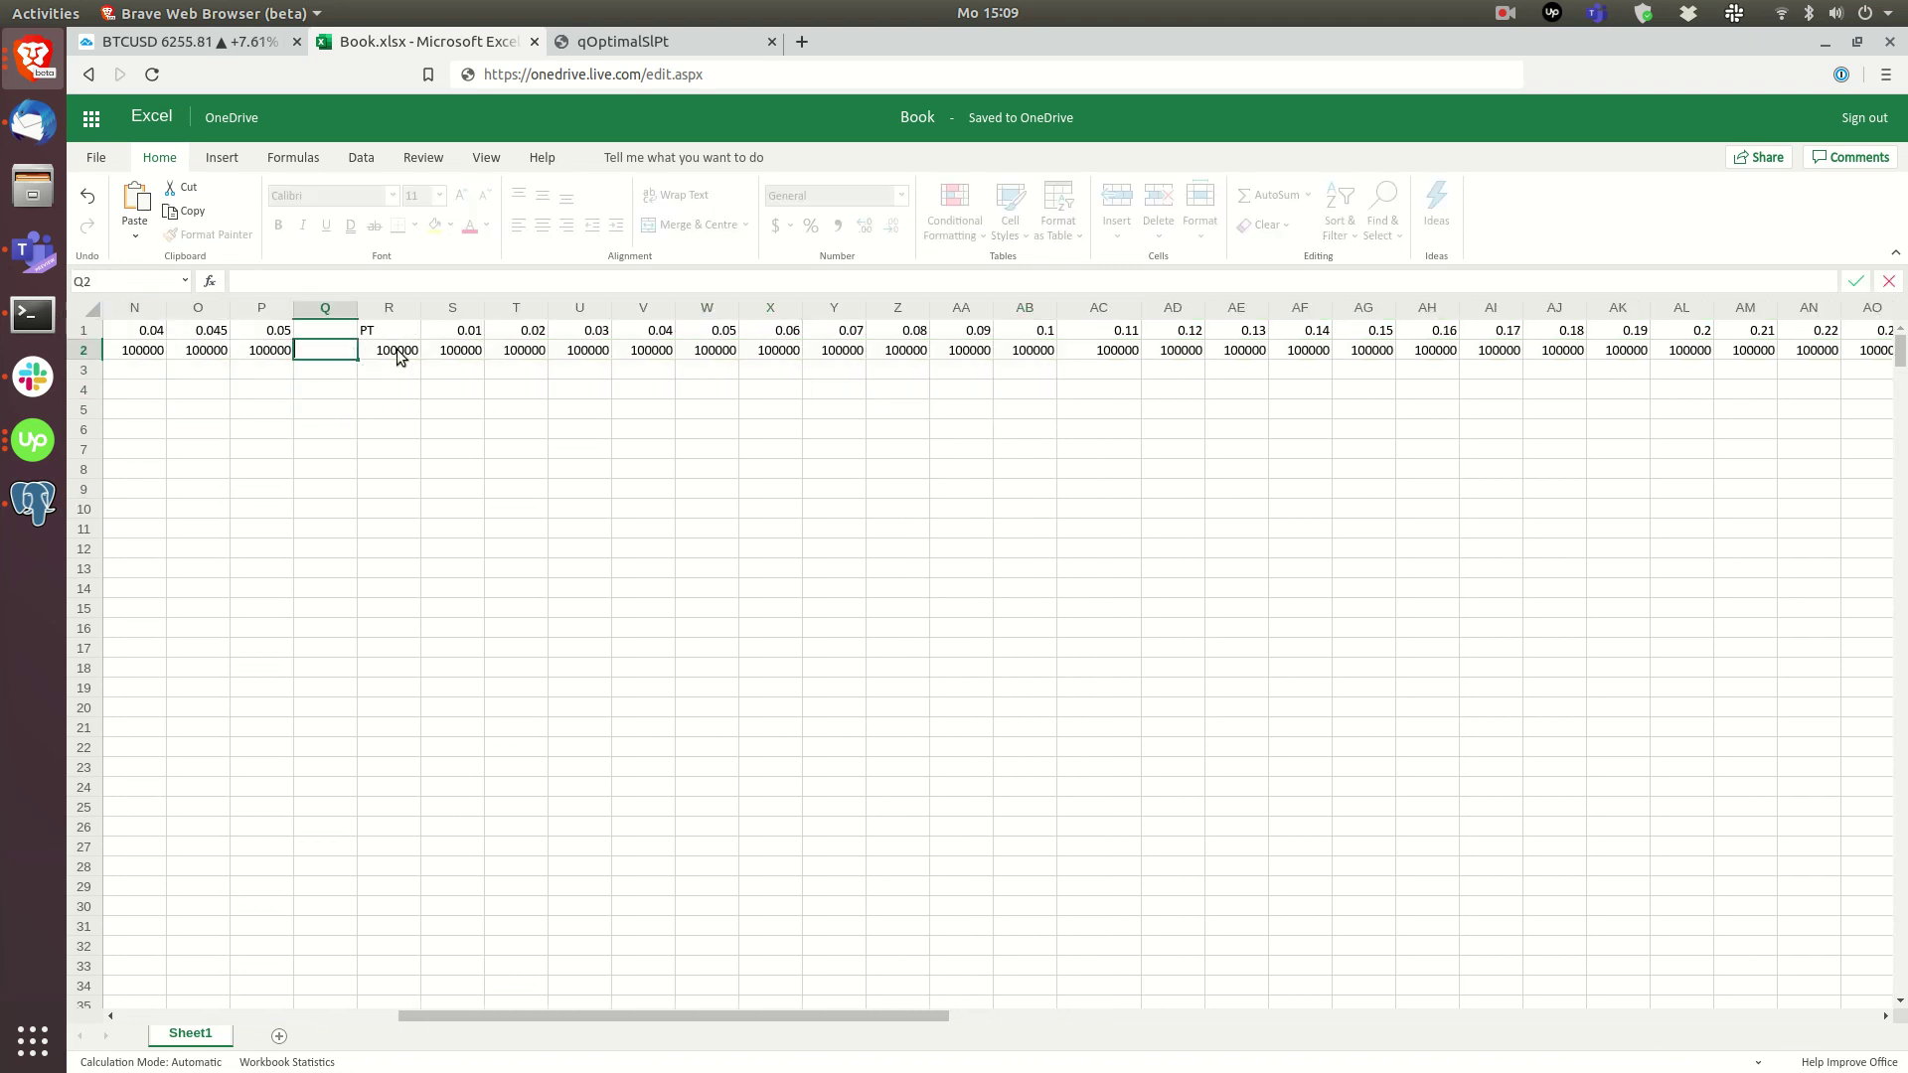
key("Tab")
key("BackSpace")
Step: Begin a formula in G3 that multiplies the starting equity above it, = G2 * ()
left_click_drag(727, 1004, 493, 940)
left_click(612, 374)
left_click_drag(588, 362, 589, 351)
left_click(1163, 535)
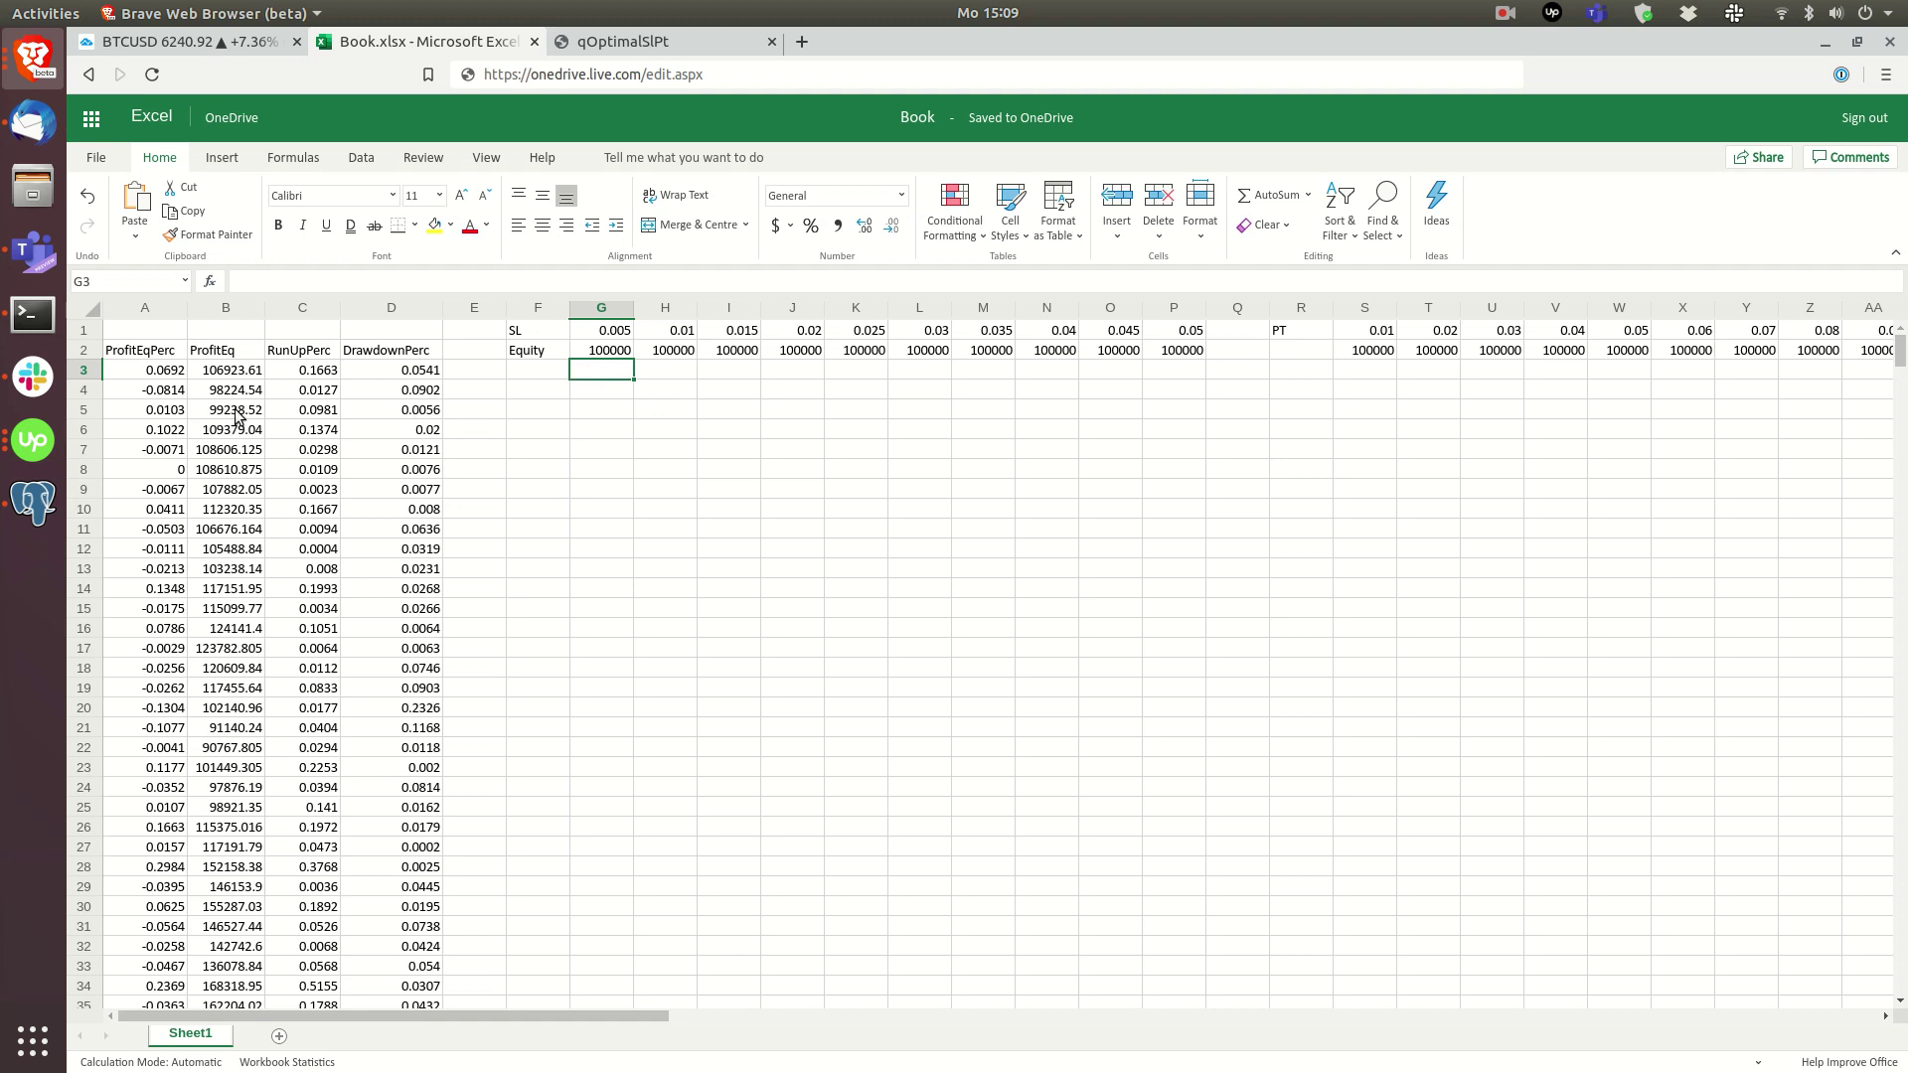
left_click(232, 367)
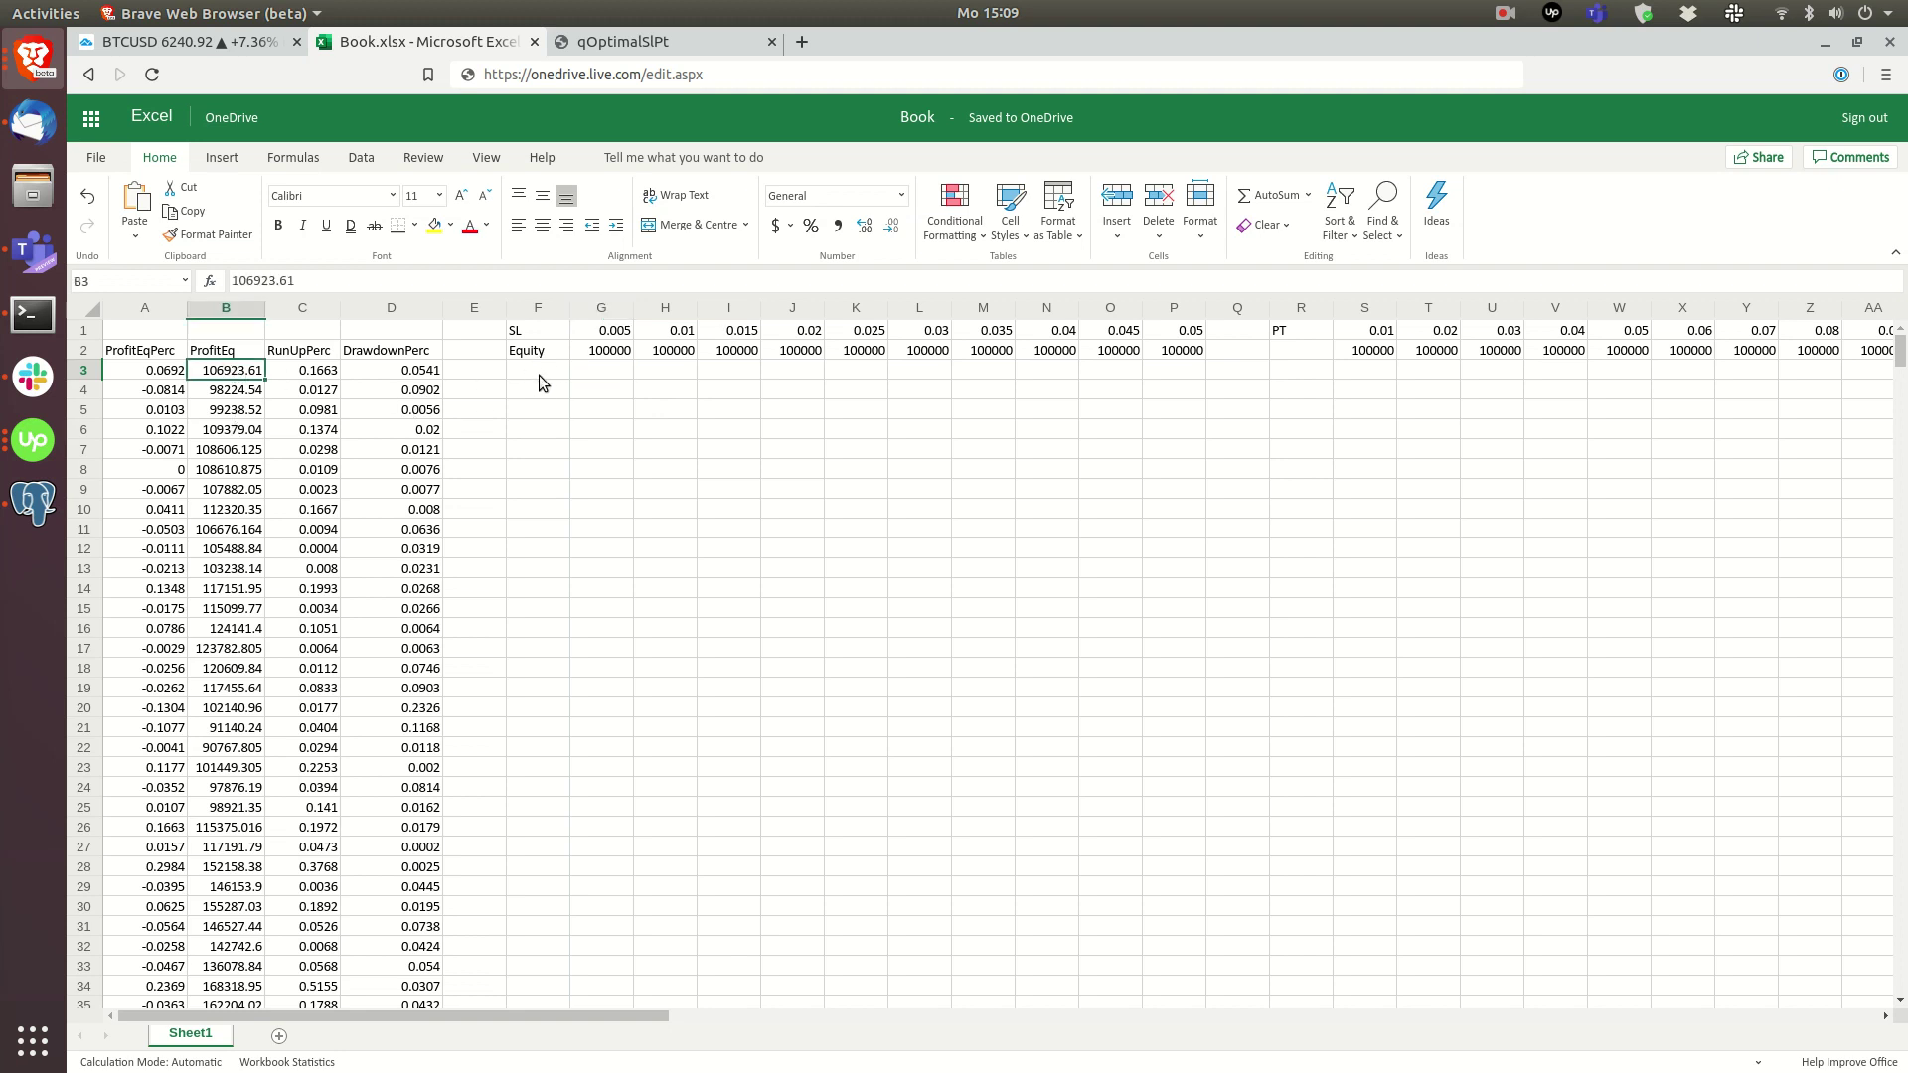
left_click(598, 367)
type("=")
key("BackSpace")
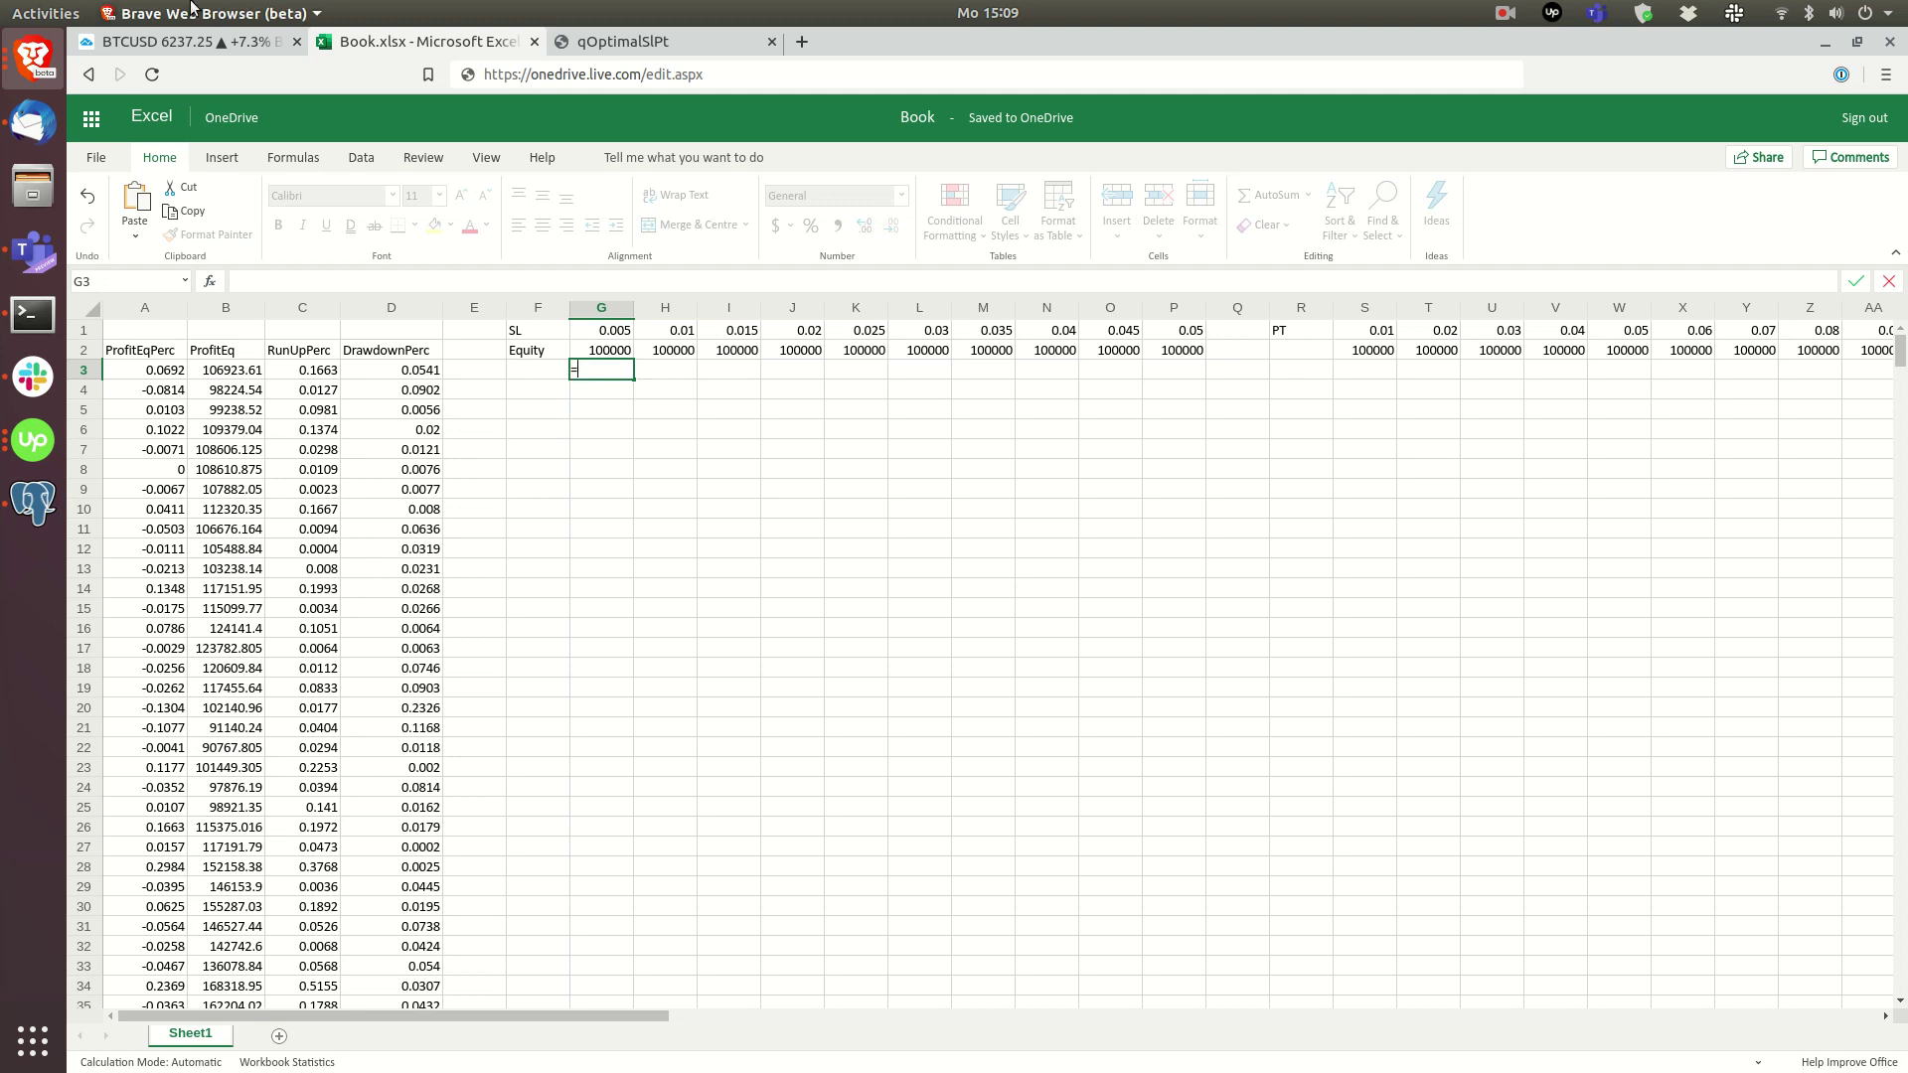
left_click(602, 355)
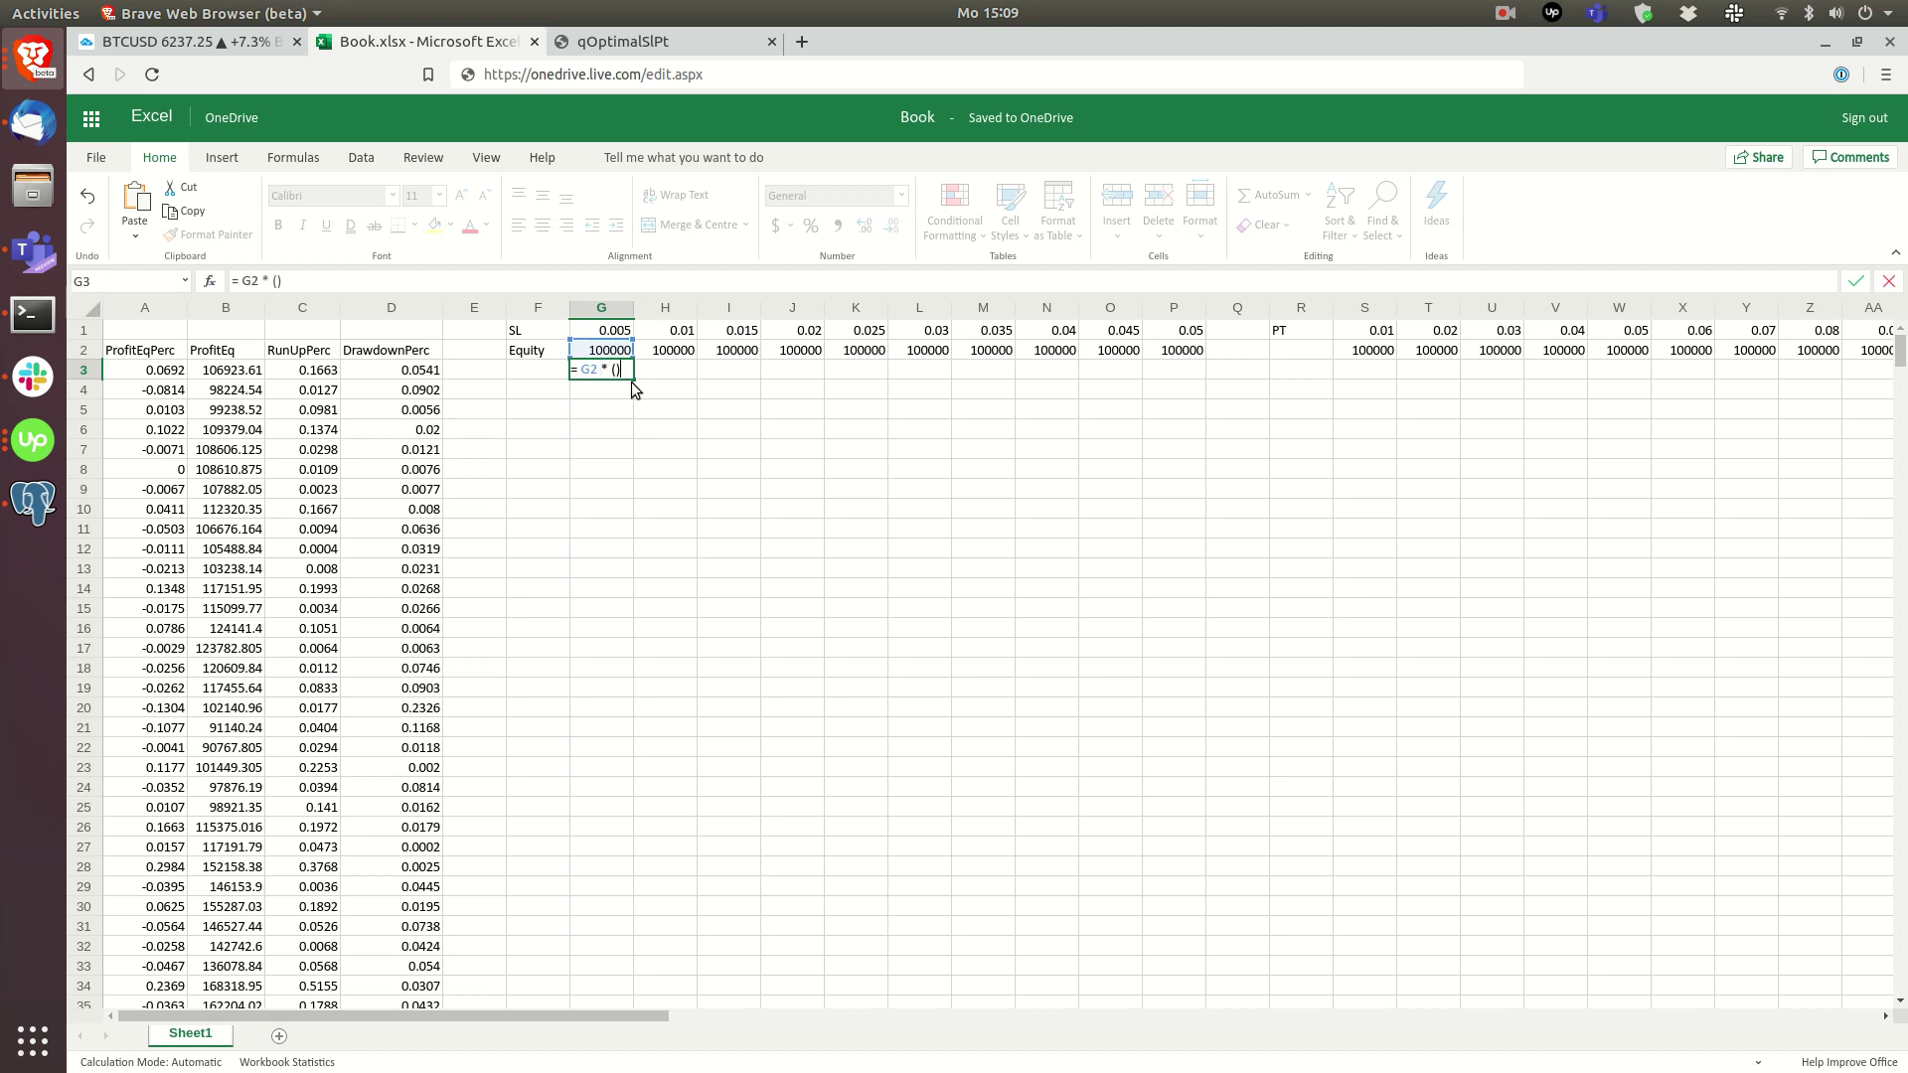
Step: Add an IF function to the G3 formula comparing the trade's drawdown with the stop-loss level, $D3 > G1
type("F")
left_click(273, 283)
type("IF")
key("BackSpace")
left_click(399, 376)
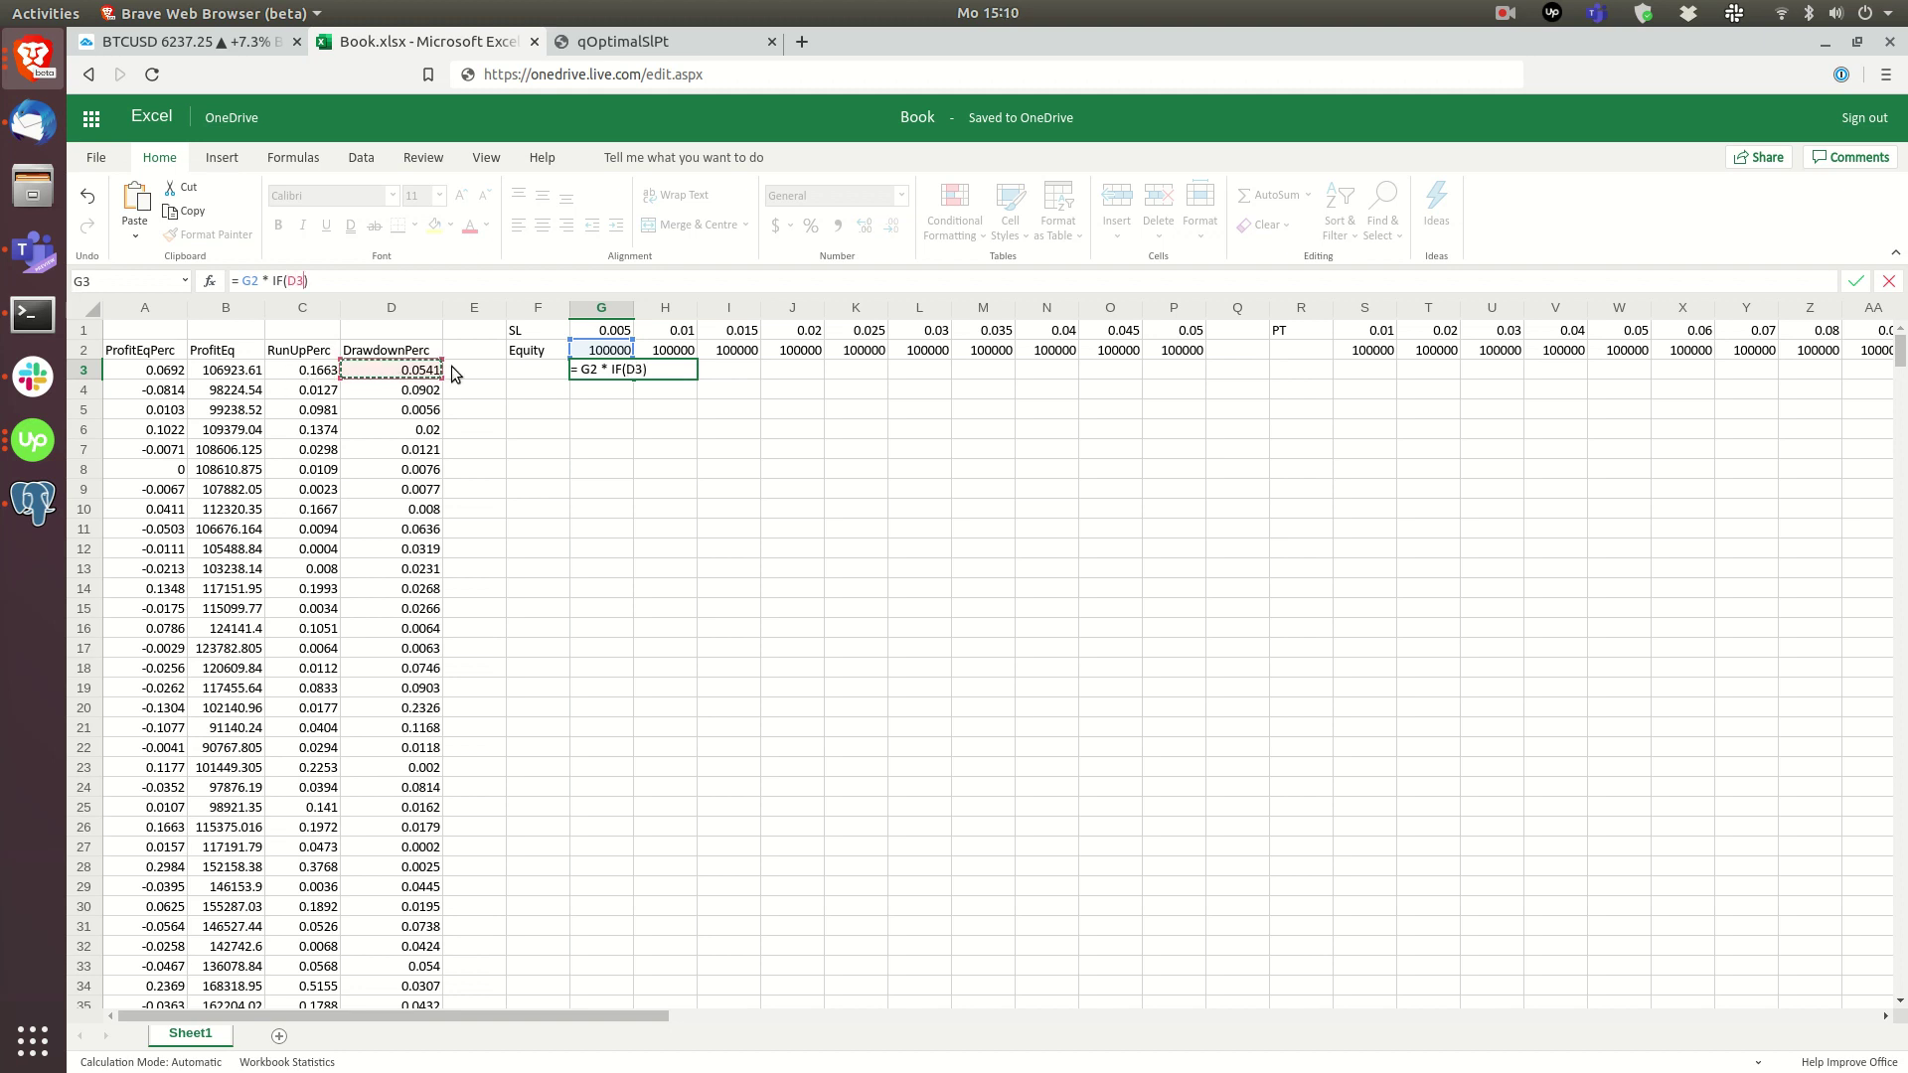
left_click(285, 280)
type("4")
key("BackSpace")
type("$D3 >")
left_click(610, 334)
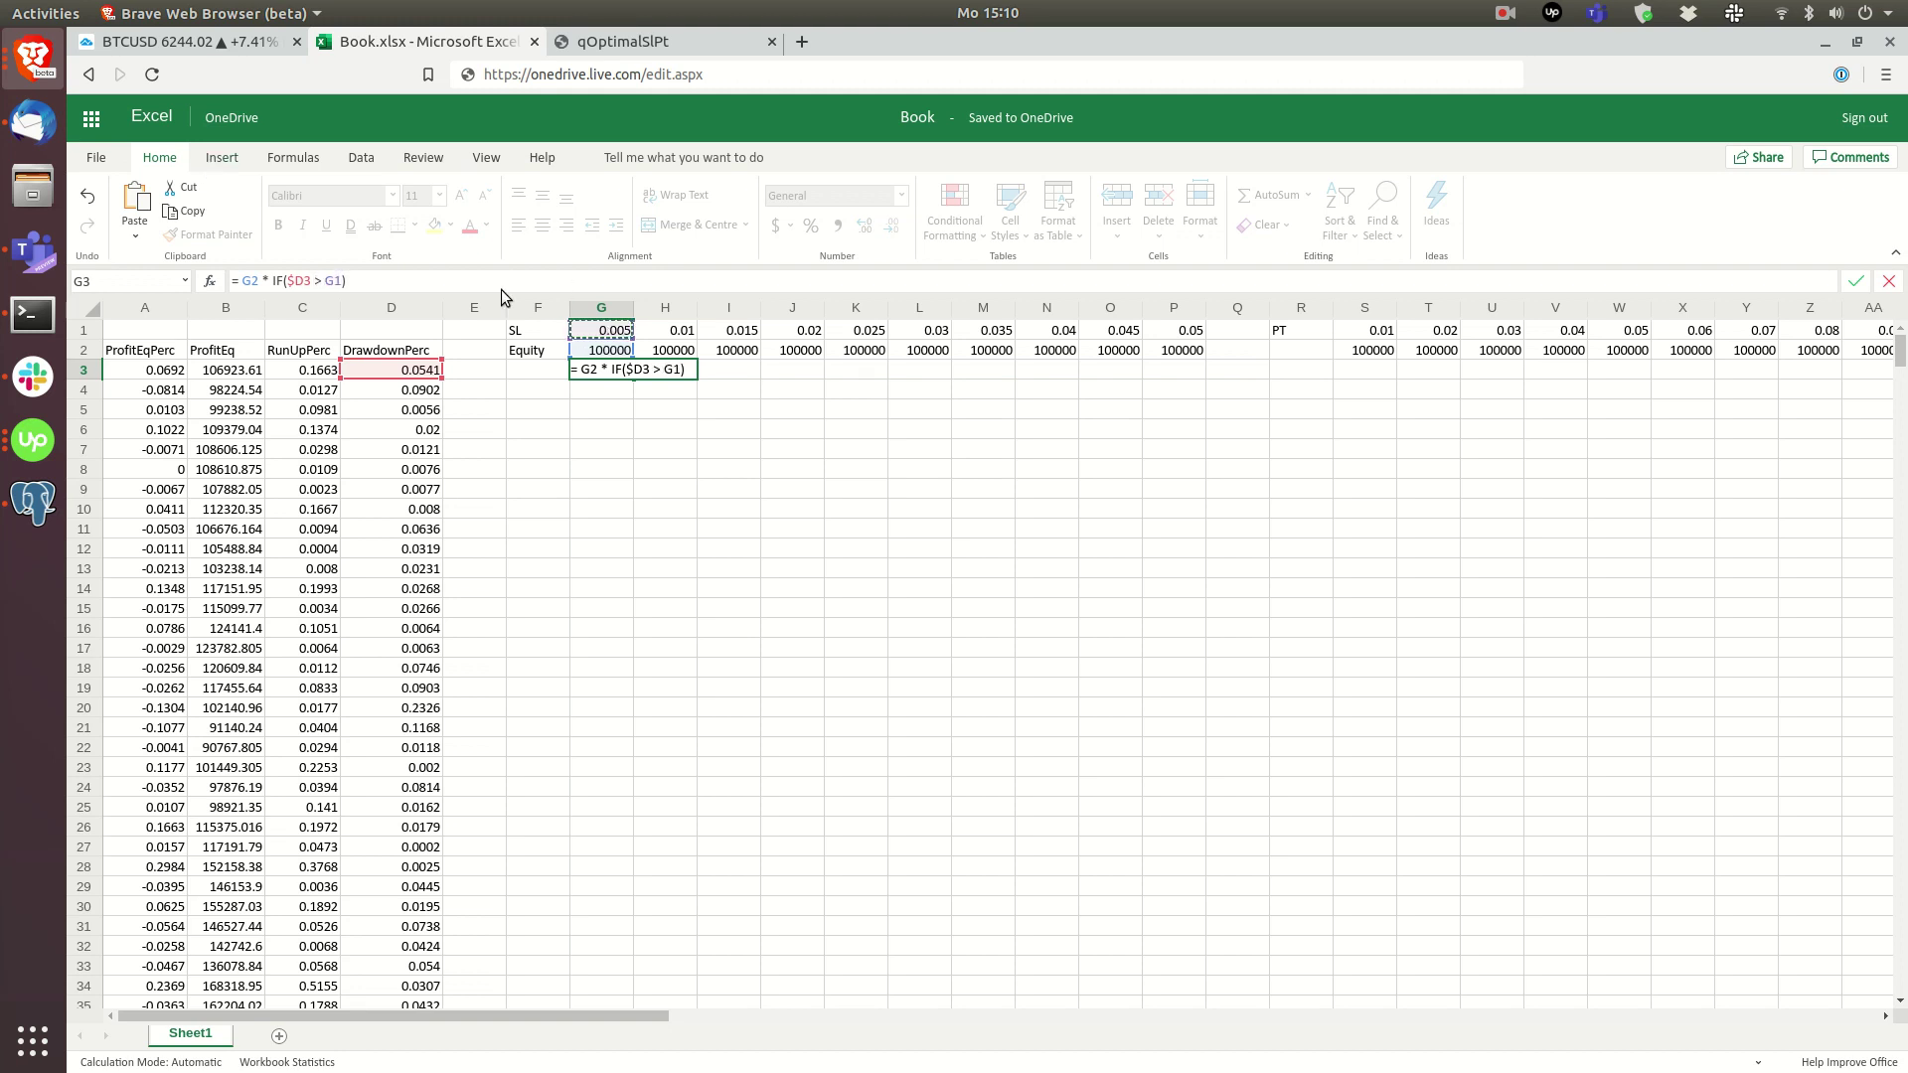
Step: Change the compared stop-loss reference to $G1, add 1 + G$1 as the value if true, and commit the G3 formula
left_click(330, 281)
type("$")
type(", 1")
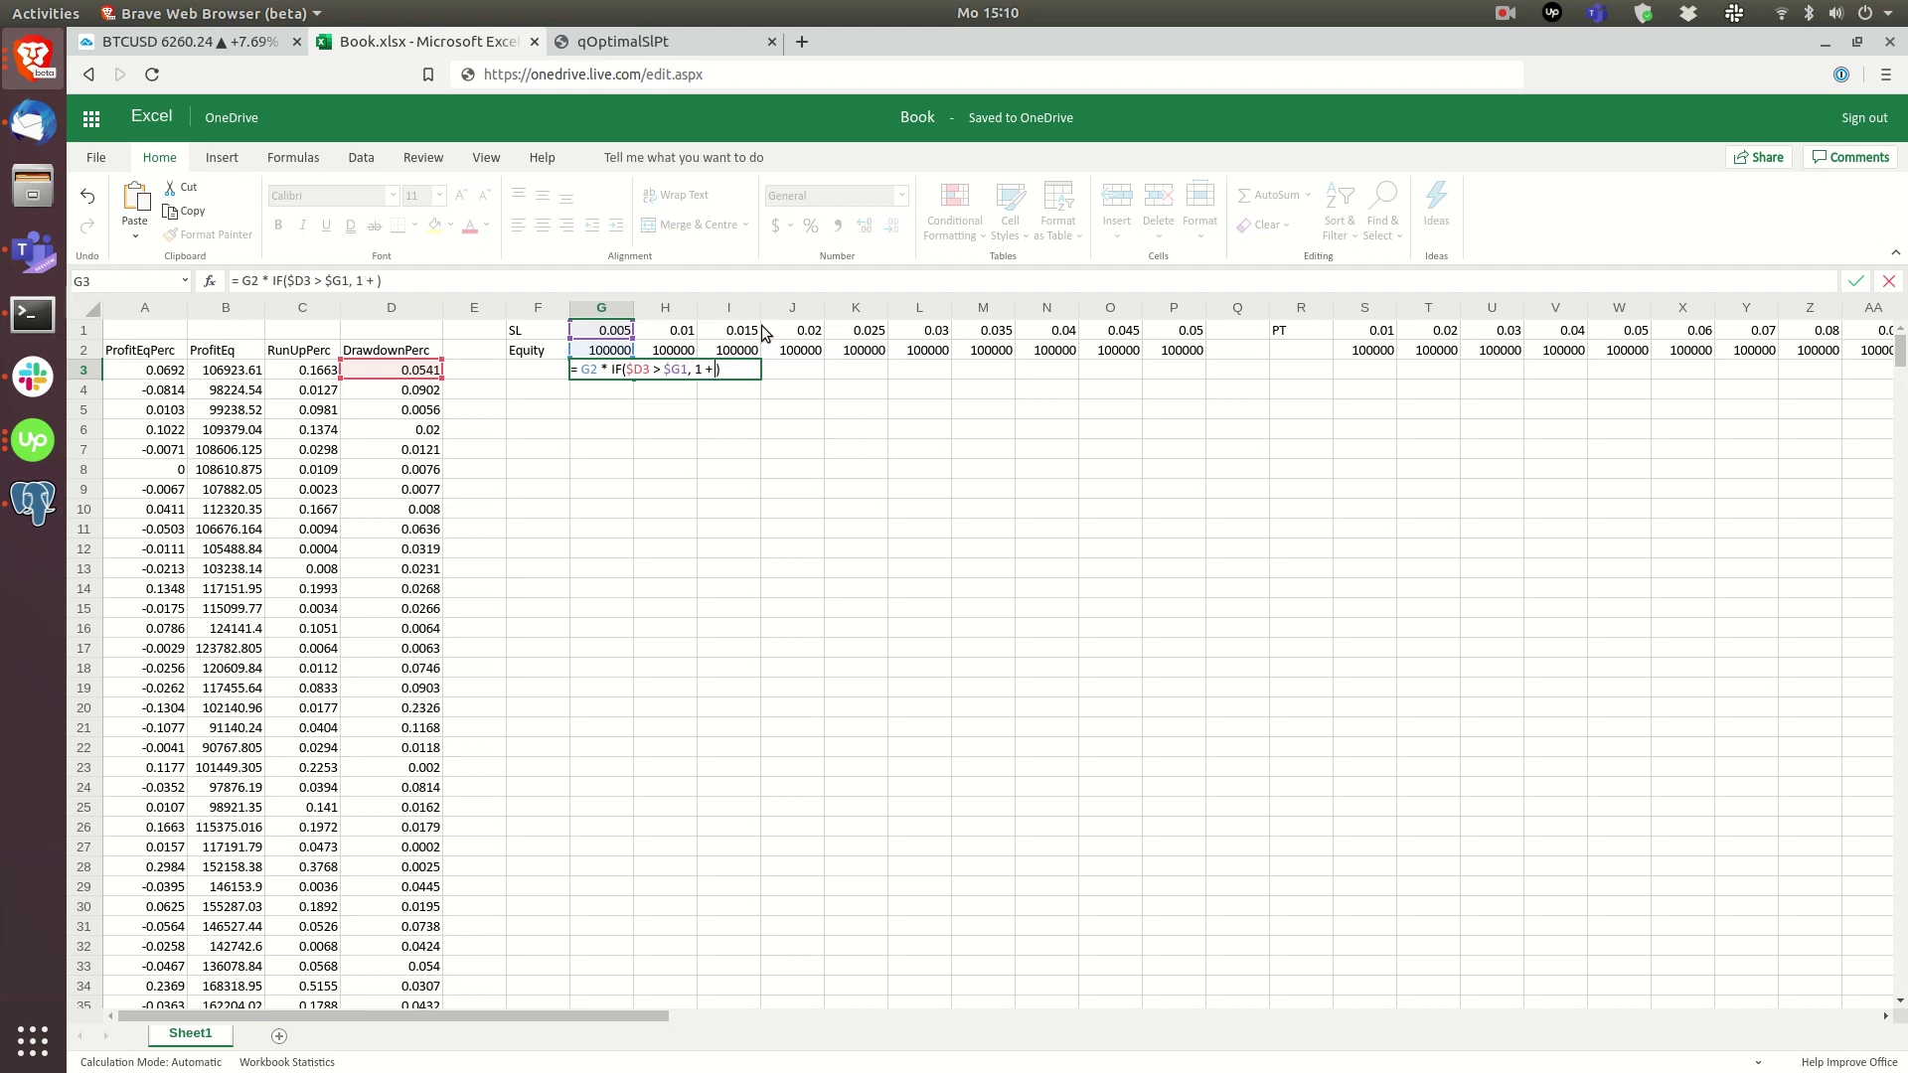
type("+")
left_click(609, 332)
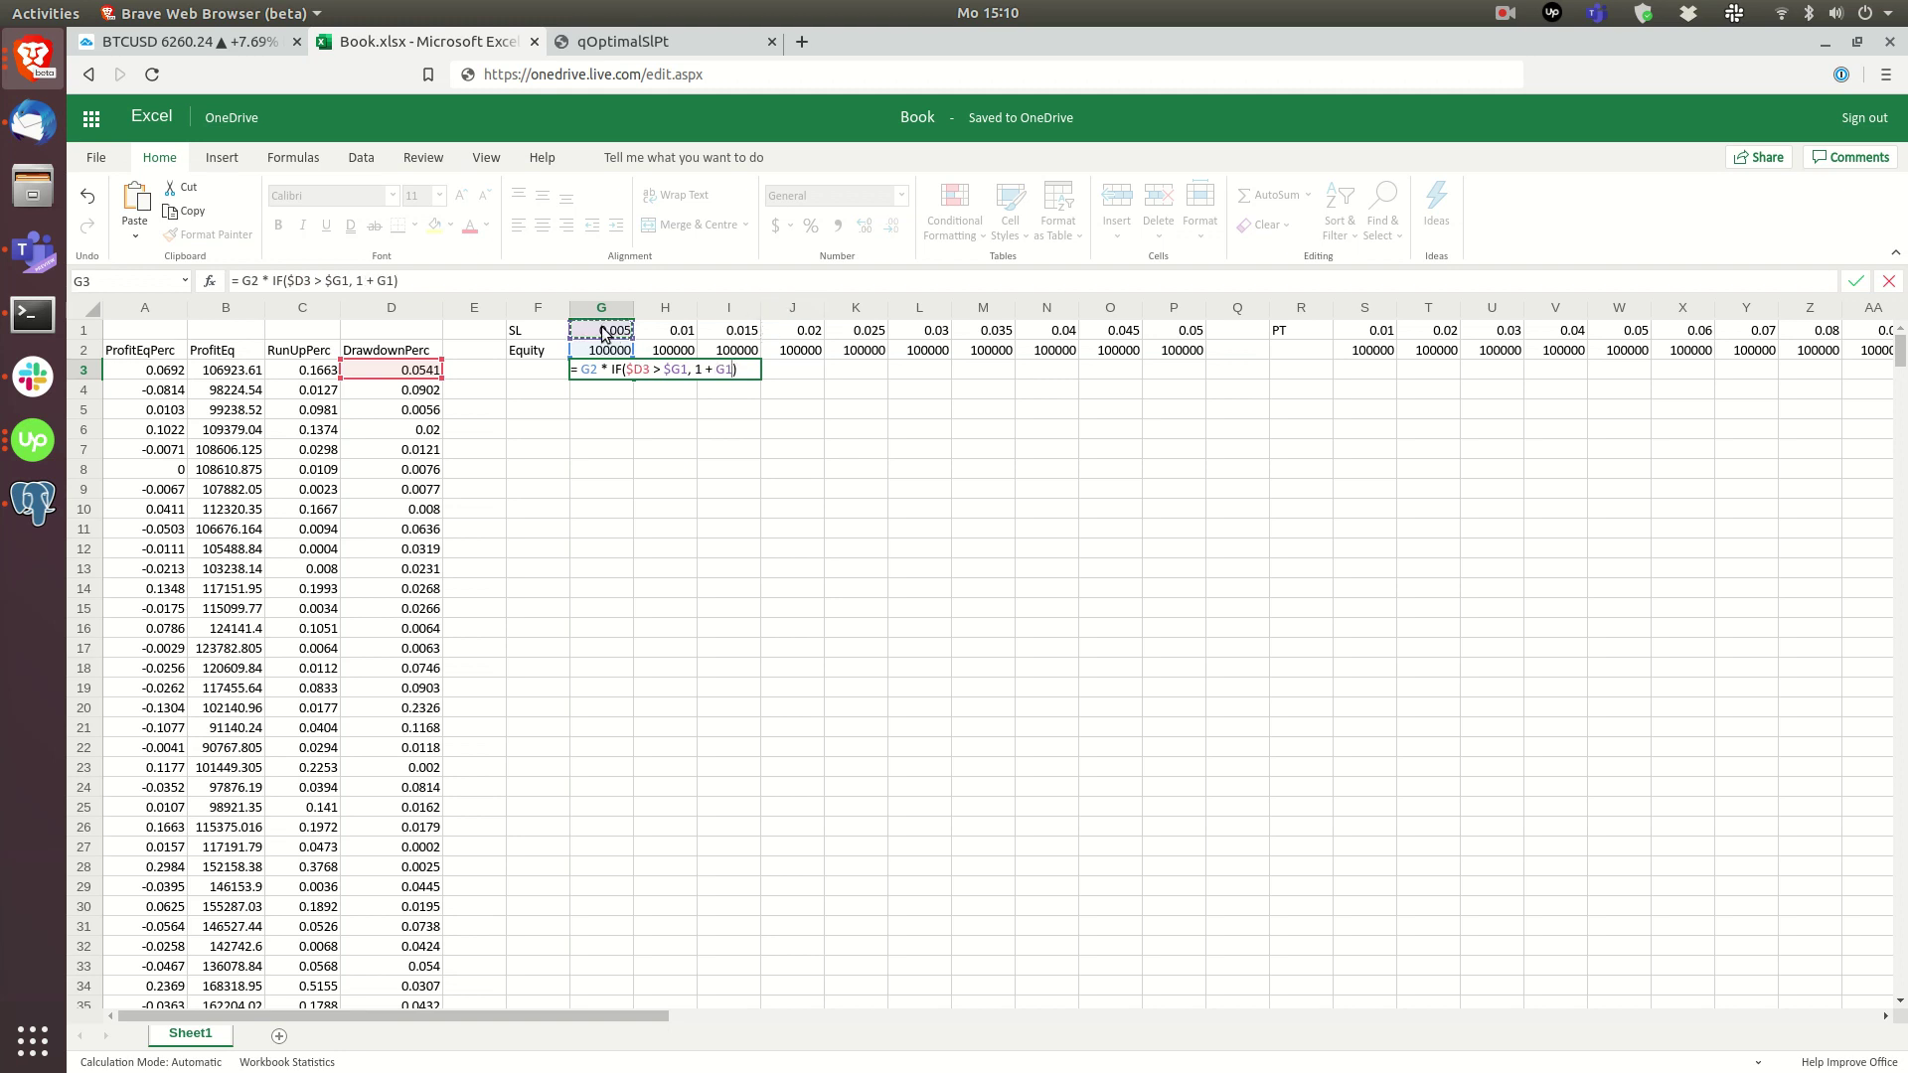
left_click(391, 282)
key("Left")
type("$")
key("ctrl+Return")
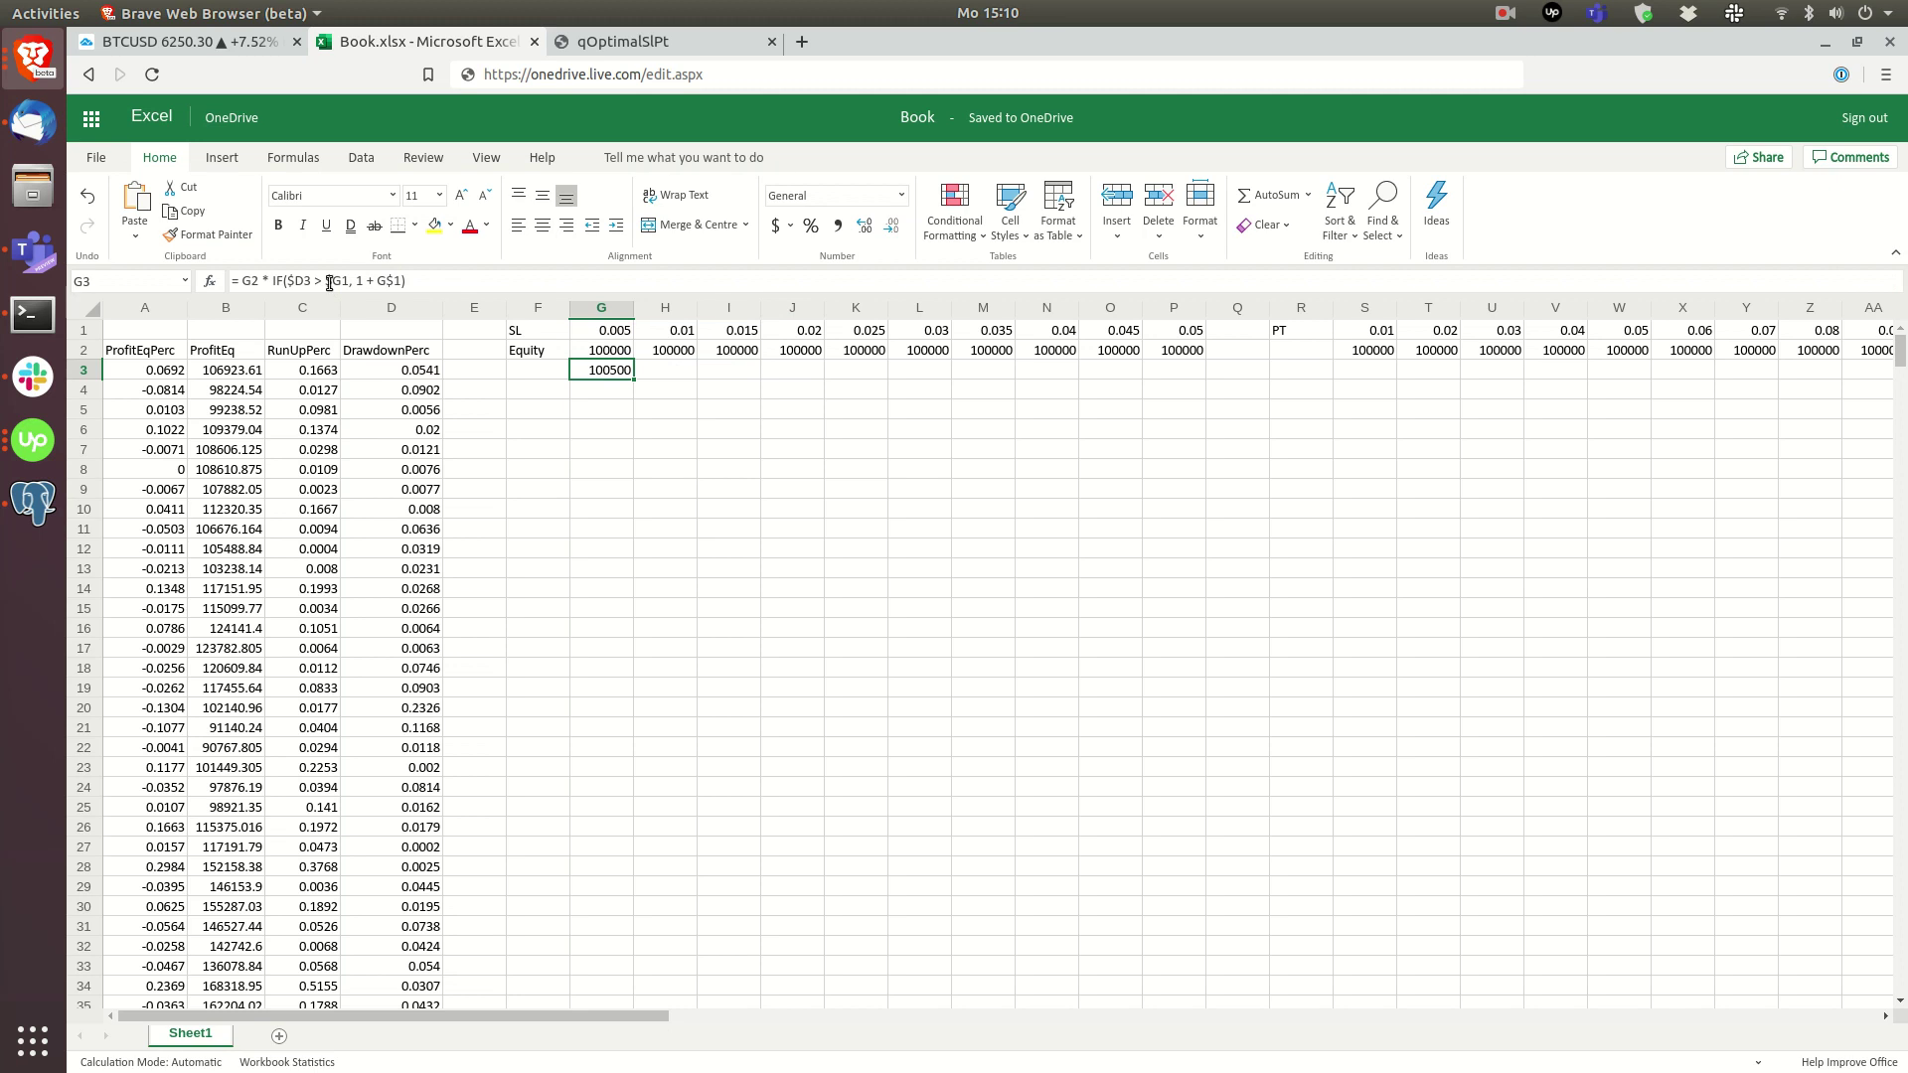
Step: Correct the condition's reference to G$1 and add 1 + $A3 as the value if false in the G3 formula
left_click(332, 280)
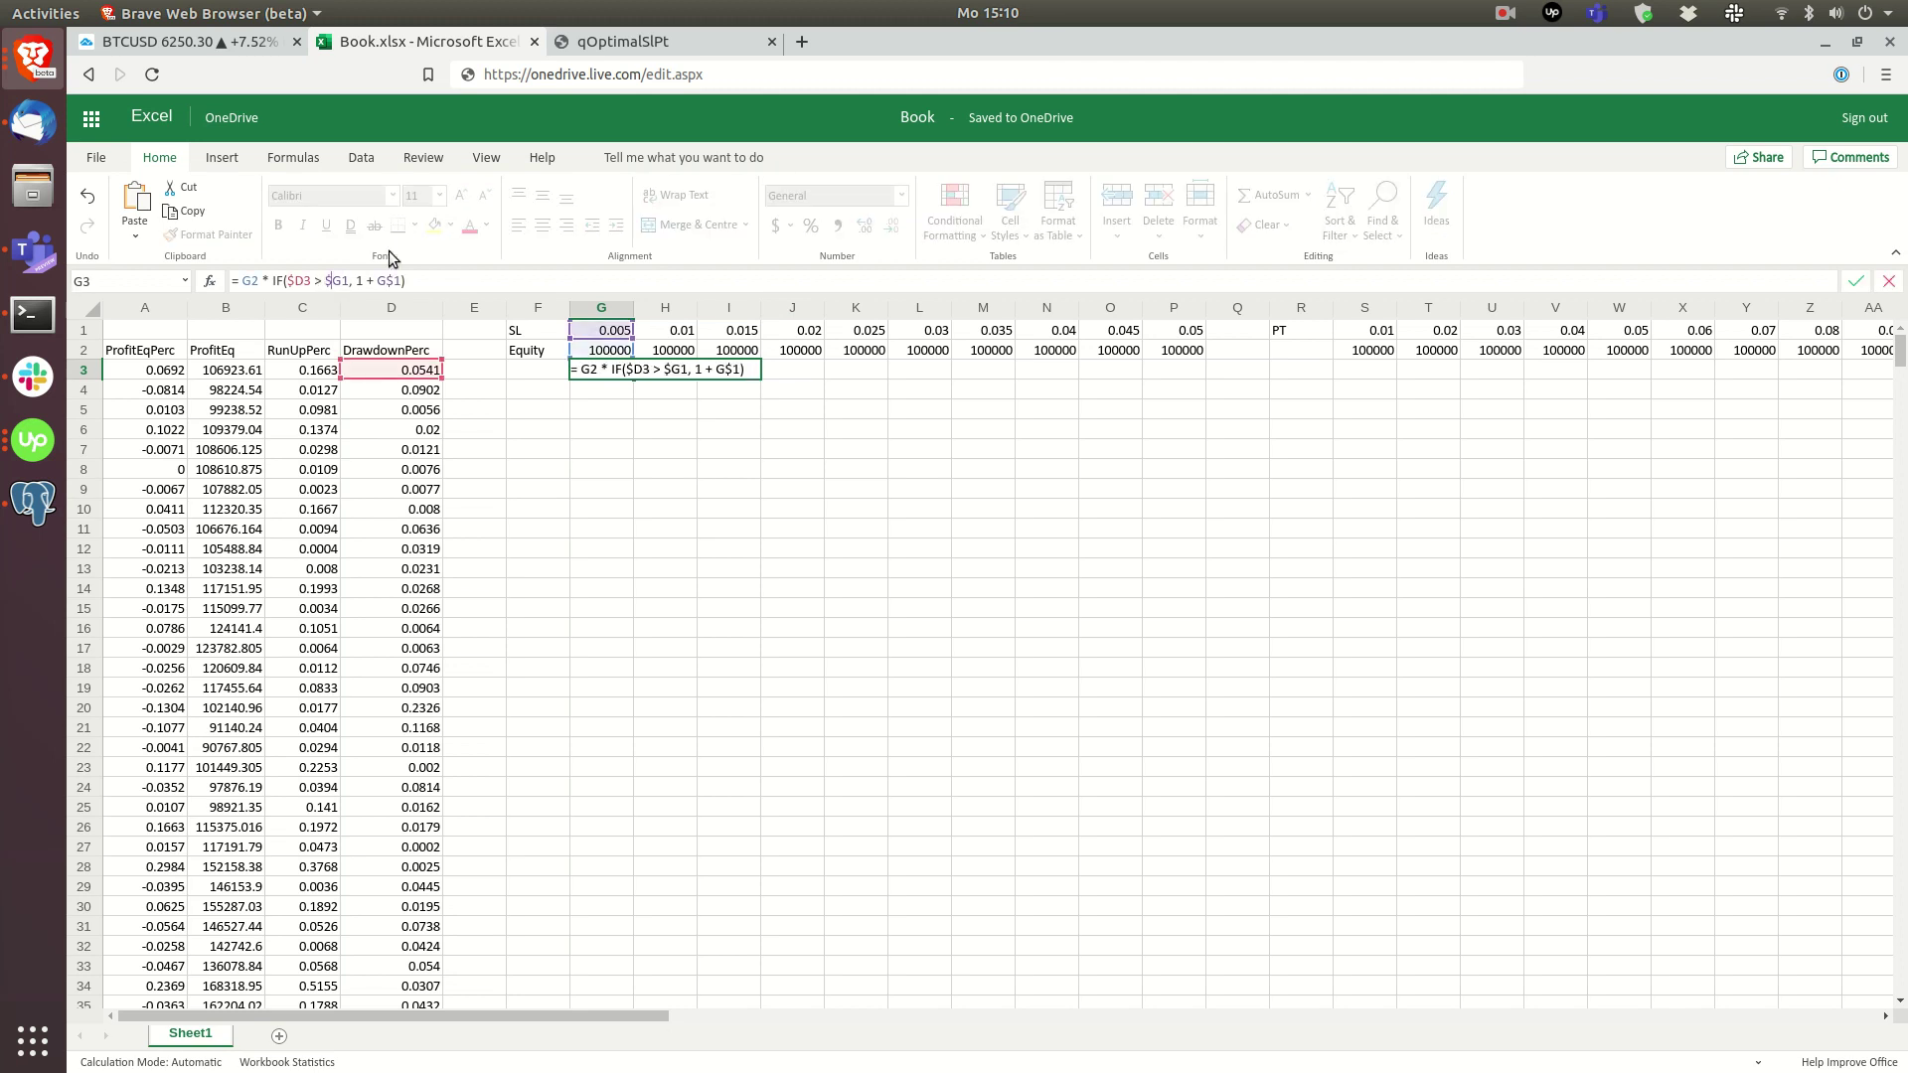
key("BackSpace")
type("$1, 1 +")
left_click(171, 376)
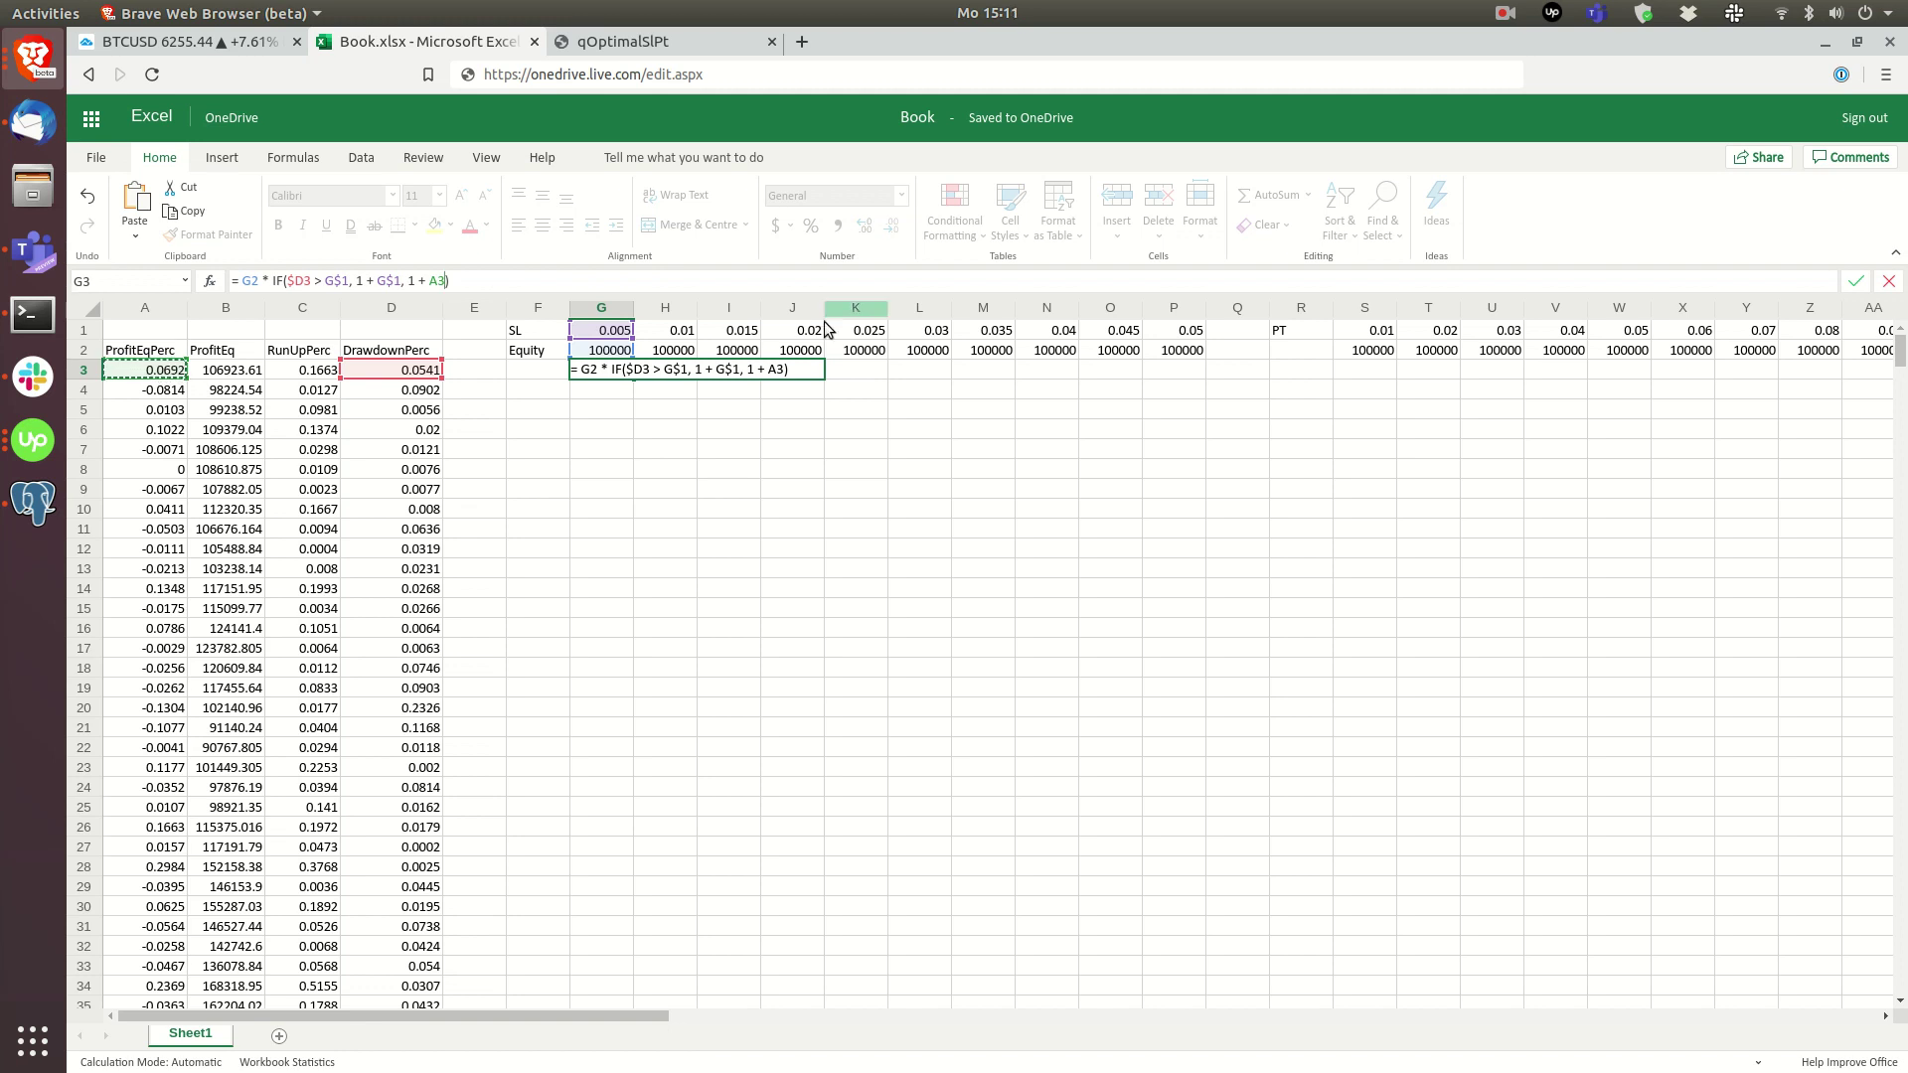
left_click(430, 280)
type("$")
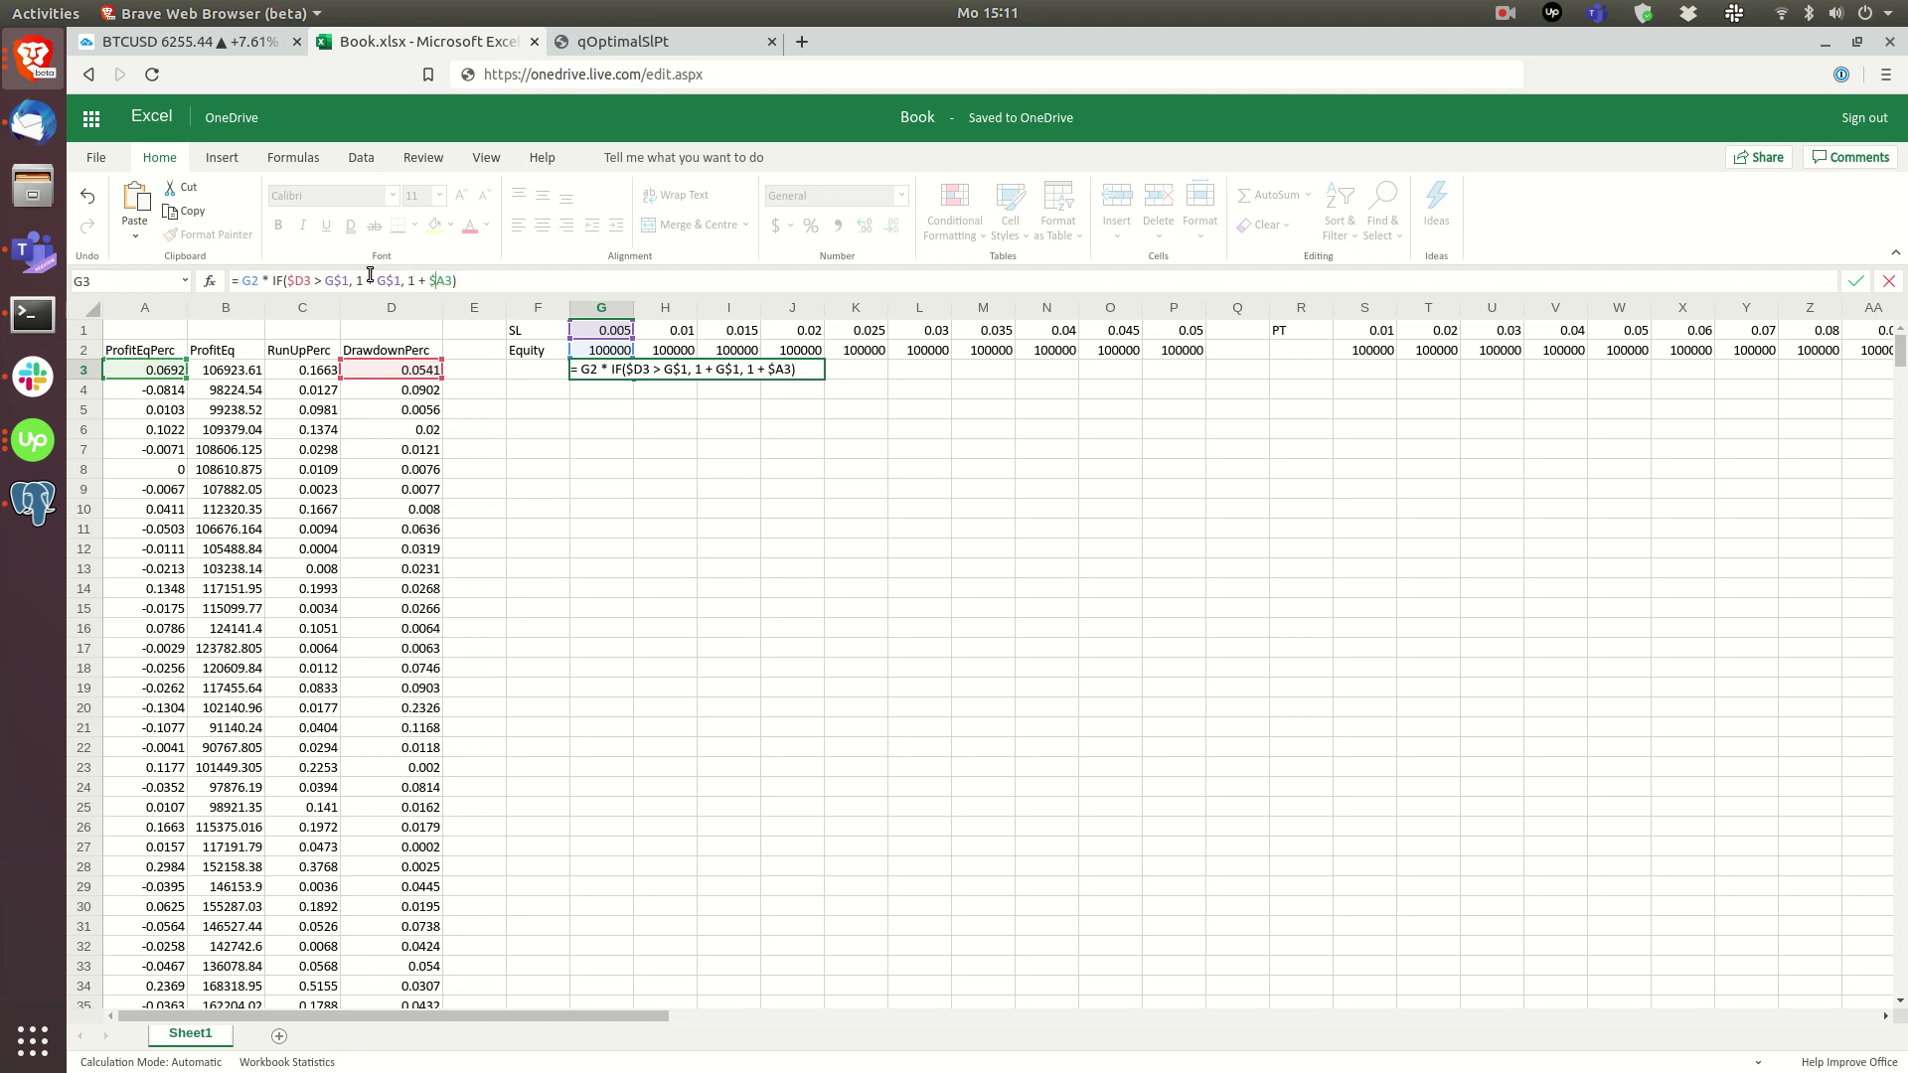
key("Return")
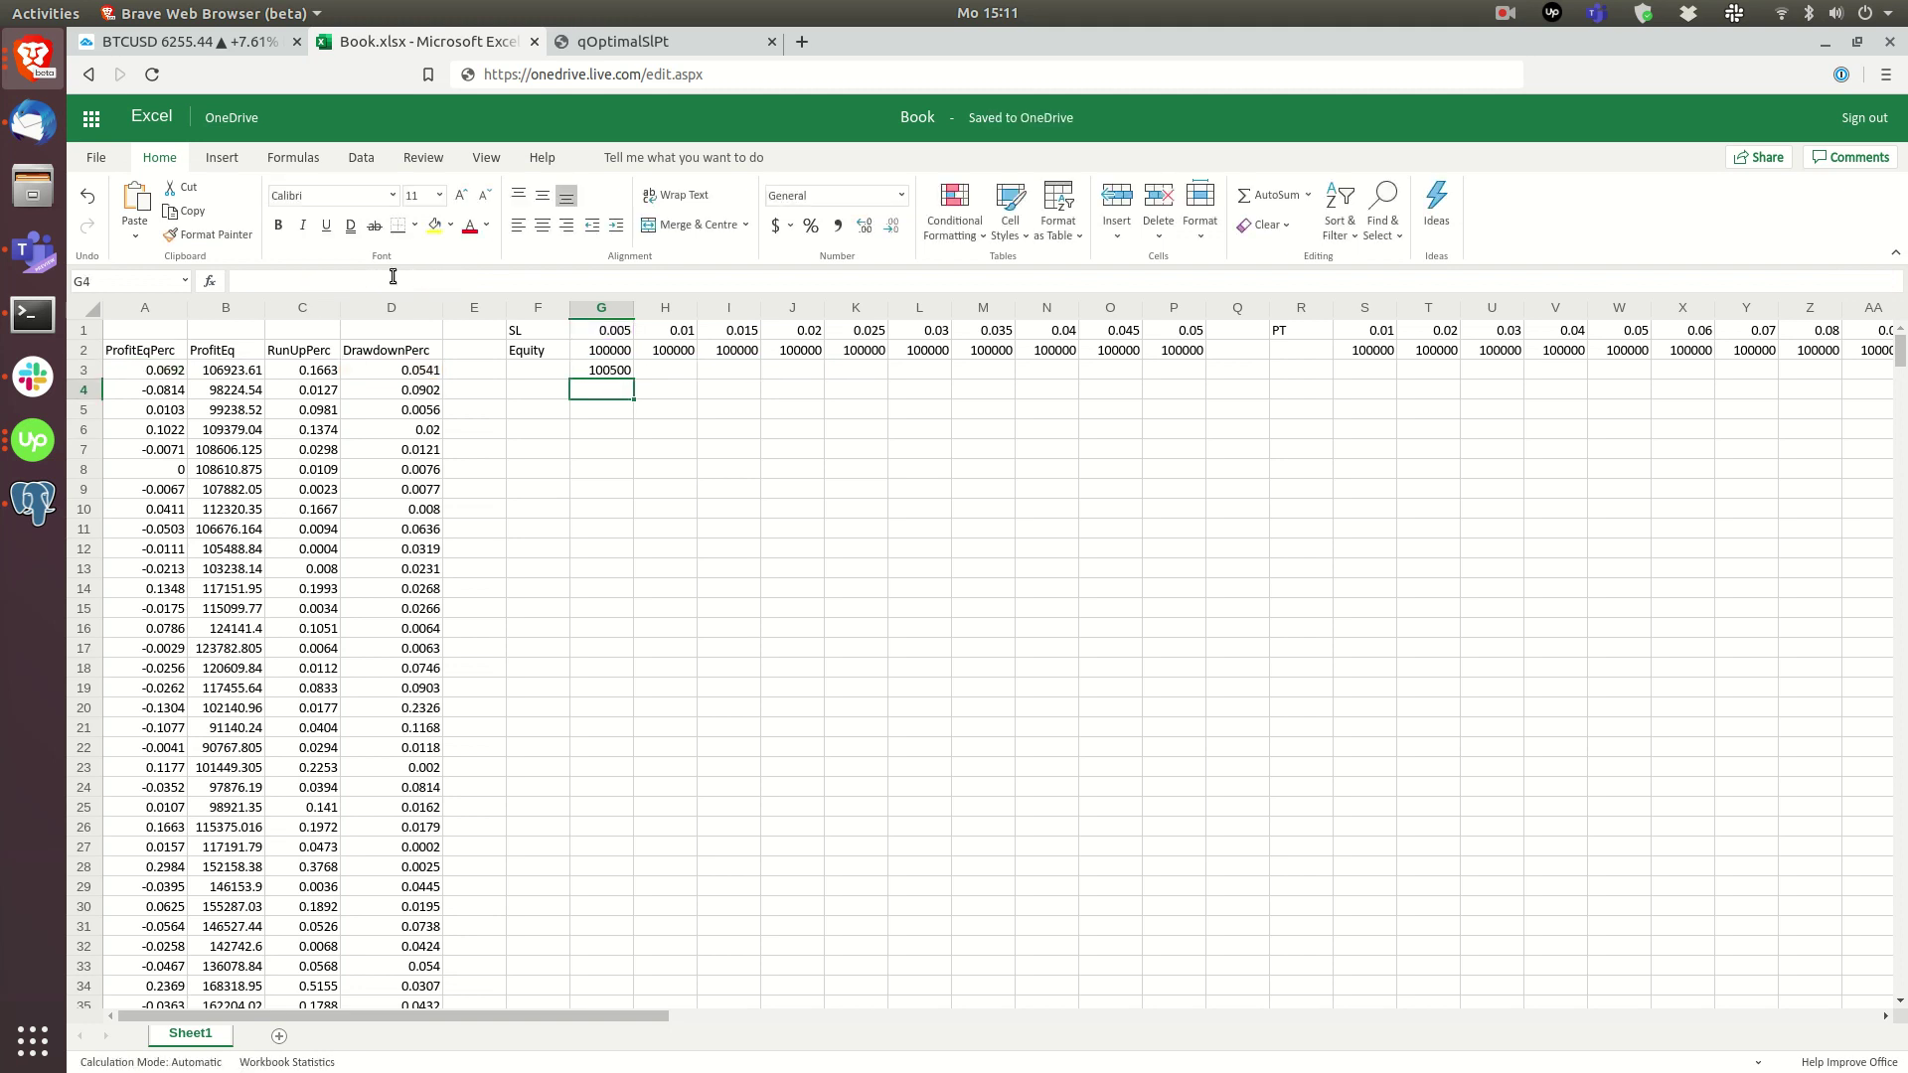
Step: Change the value if true in the G3 formula to 1 - G$1 and commit it
left_click(613, 368)
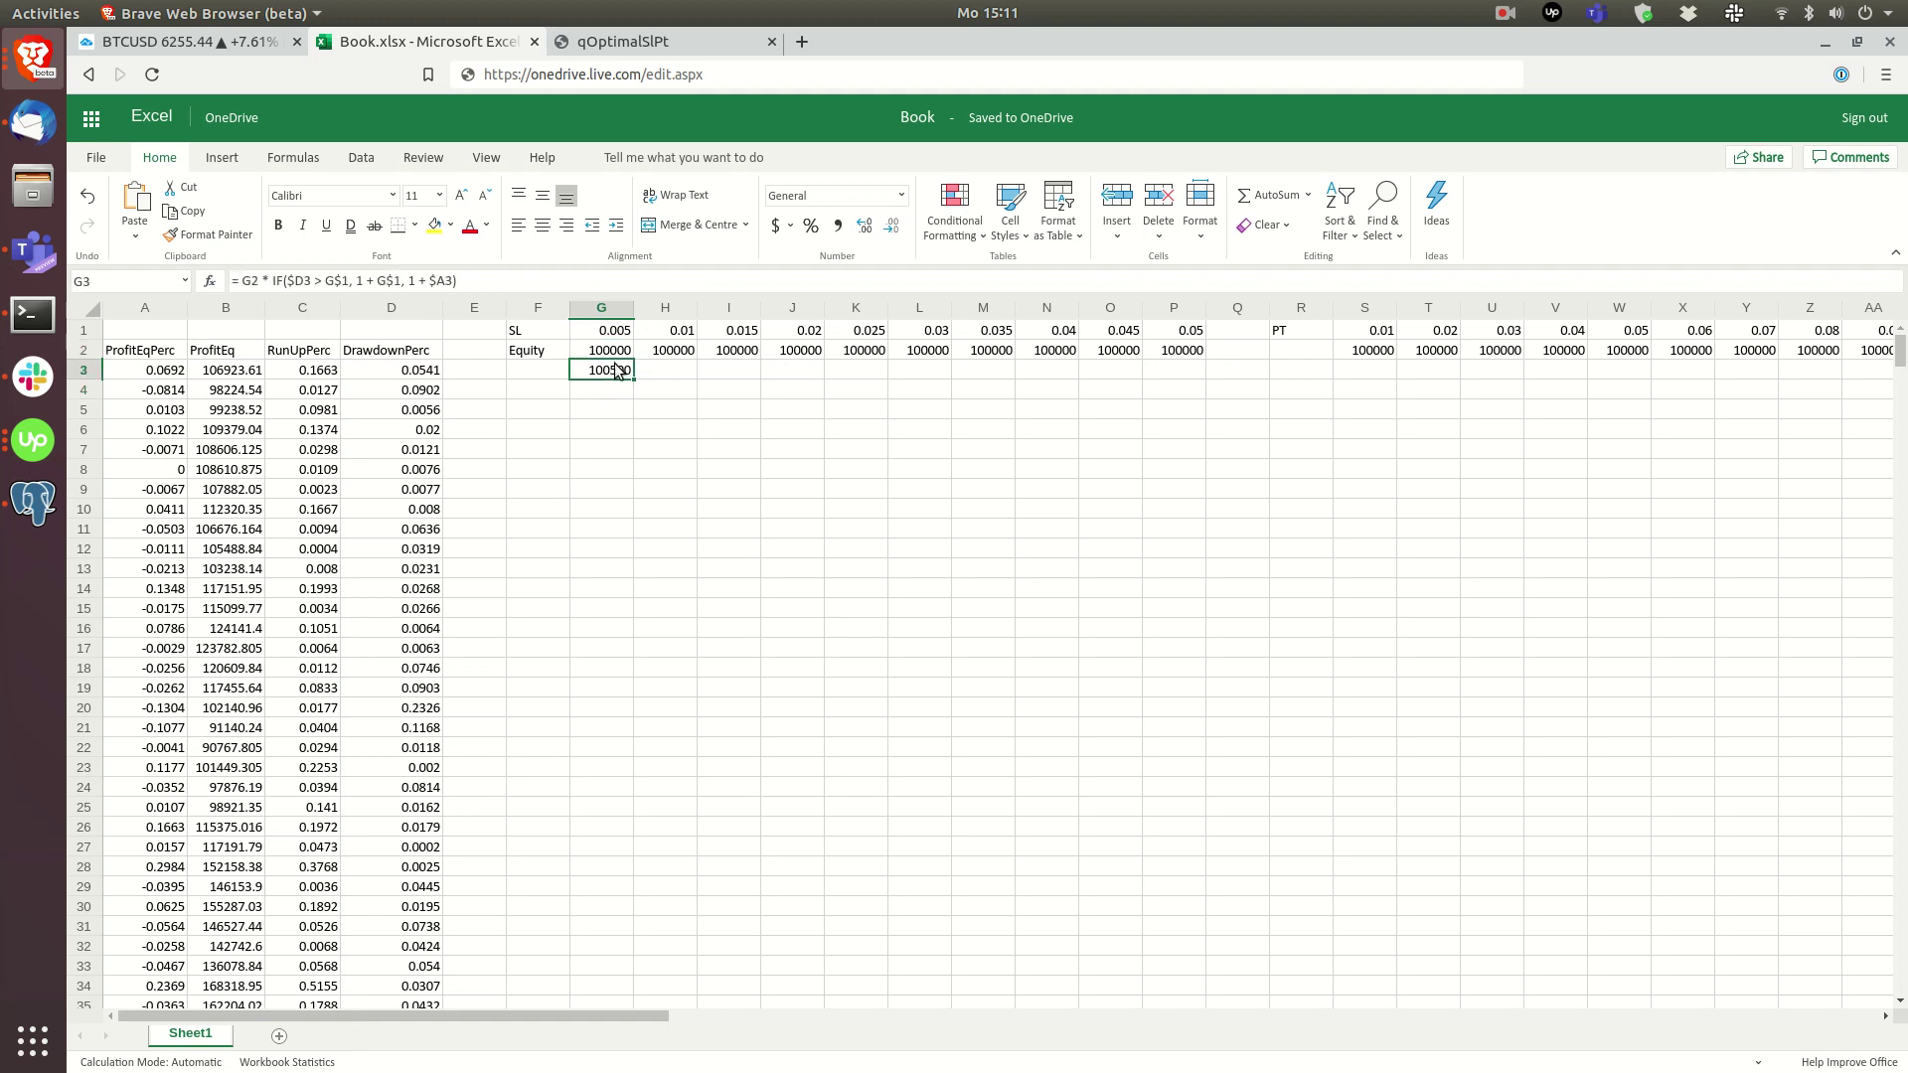
left_click(377, 279)
key("BackSpace")
key("BackSpace")
type("-")
key("Return")
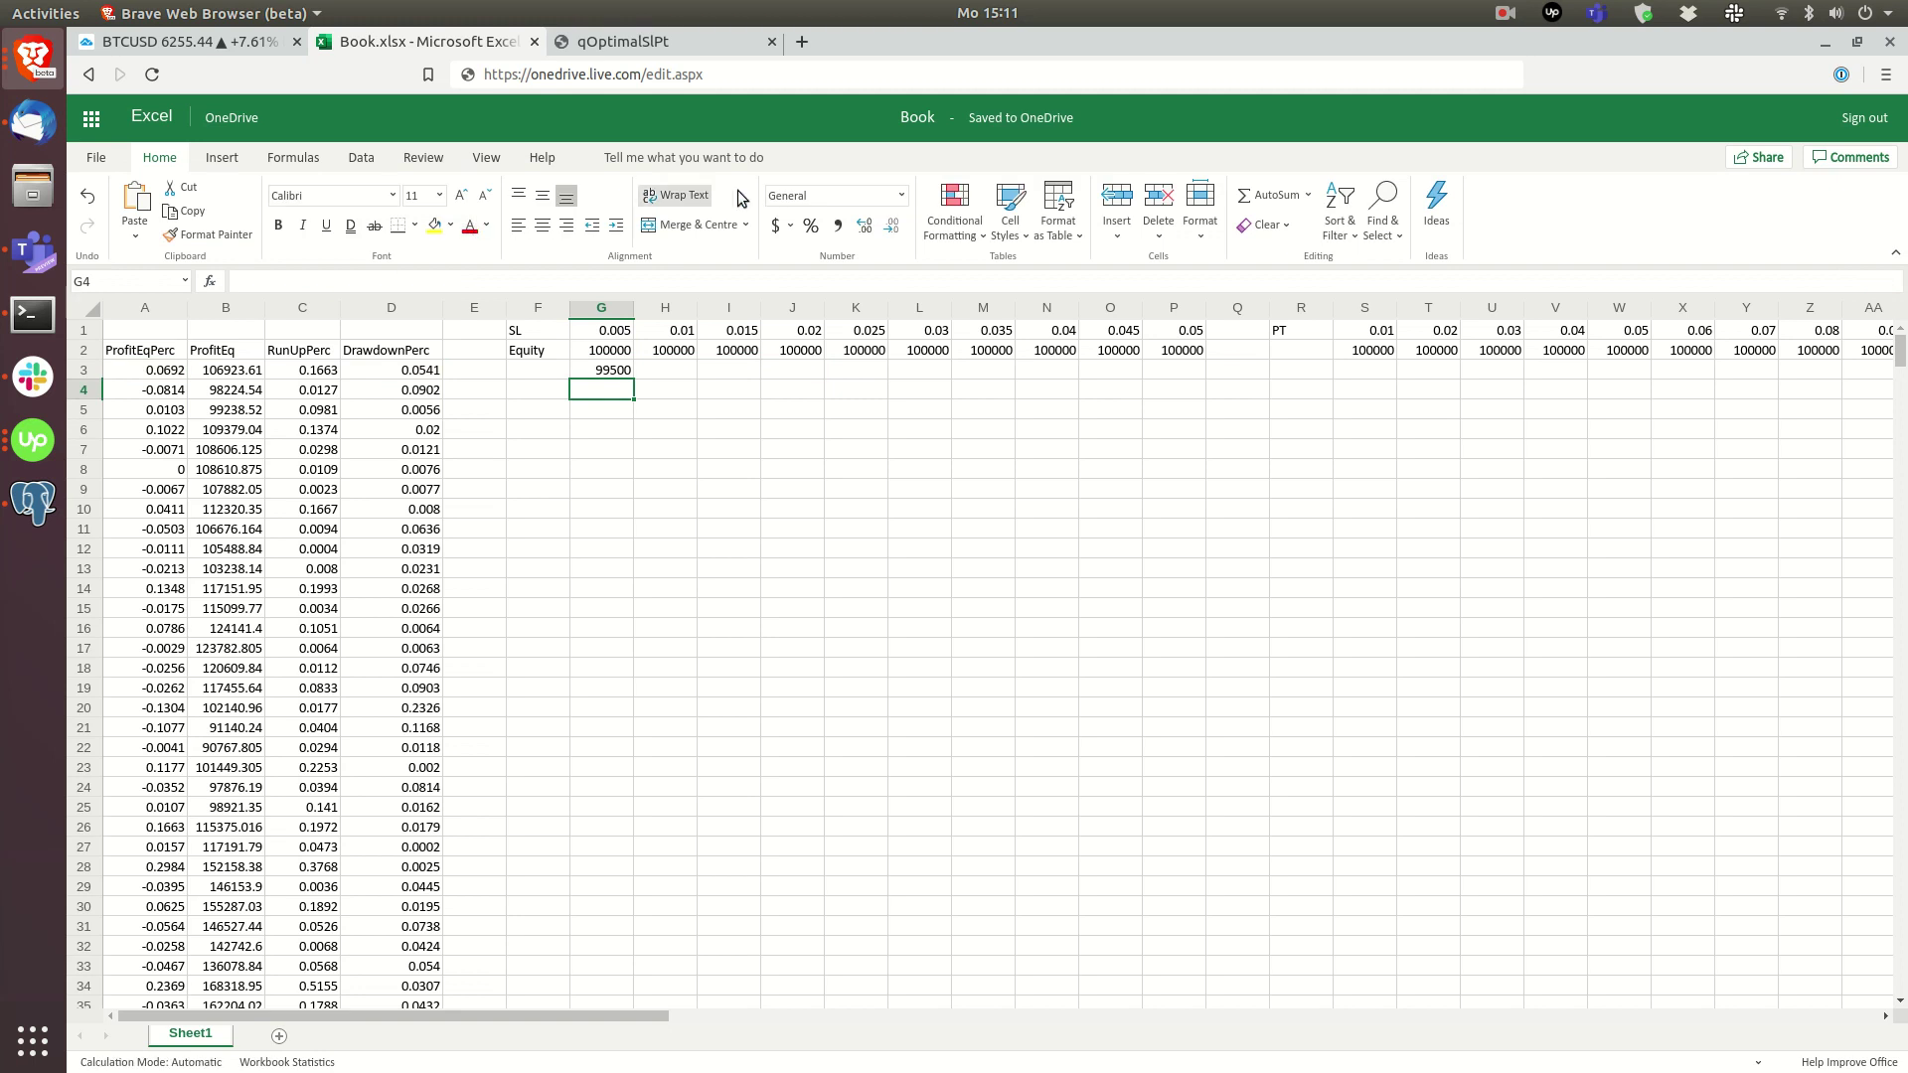
Step: Fill the G3 stop-loss formula across to column P and down to row 338, and select the final equity in N338
left_click(615, 374)
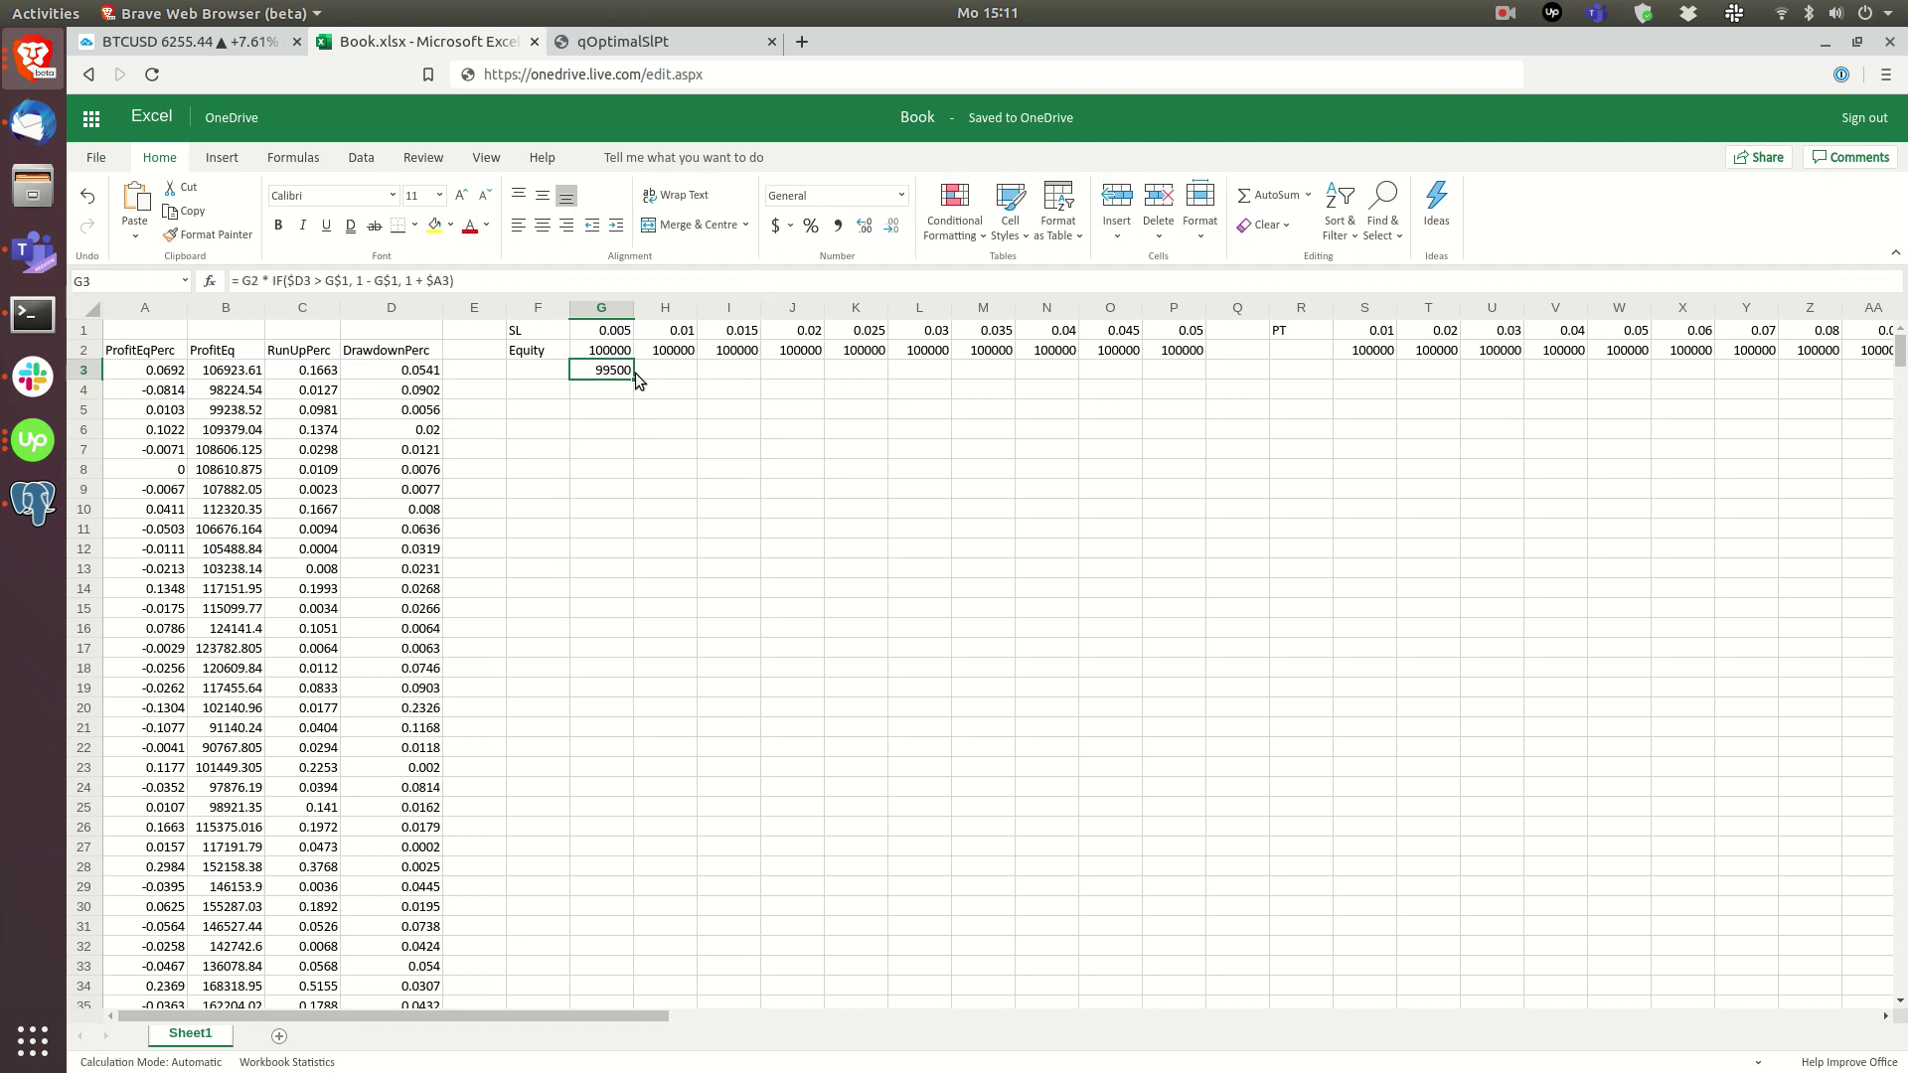
left_click_drag(638, 381, 955, 717)
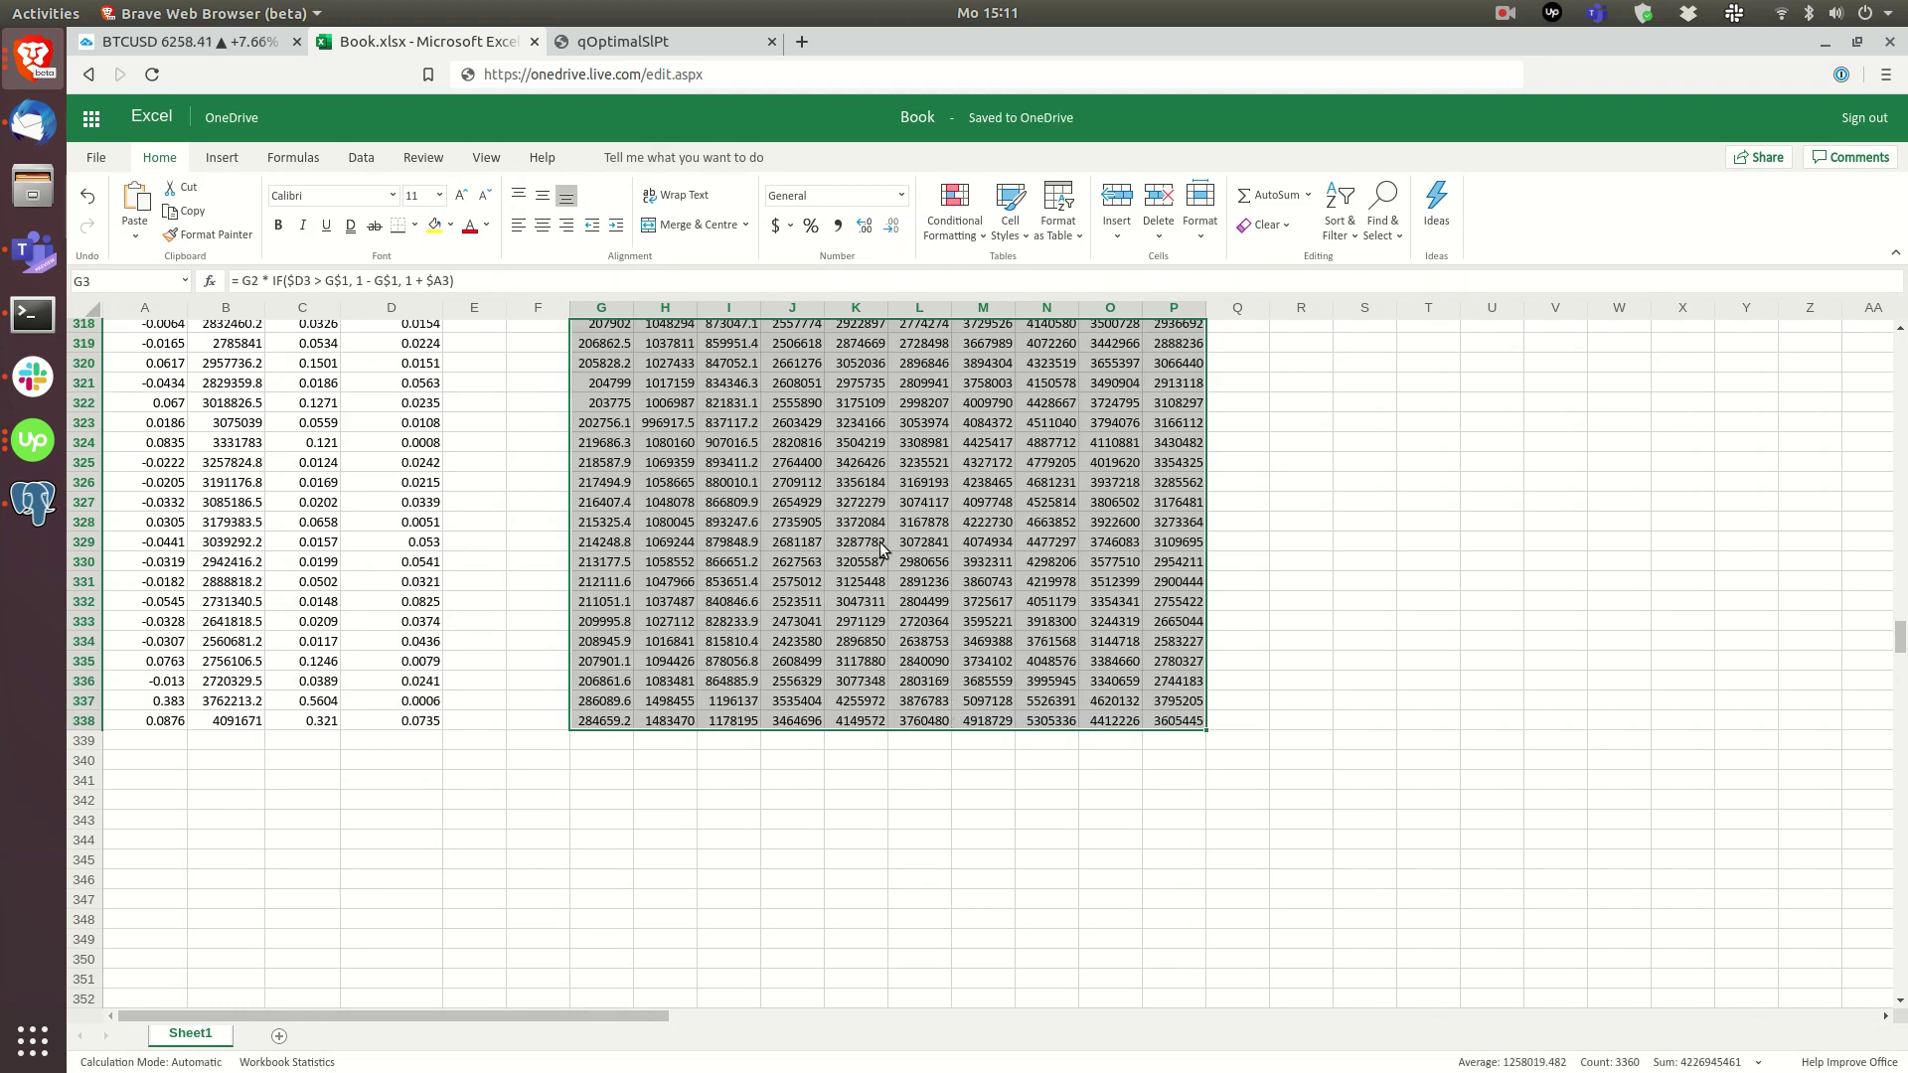
left_click(1041, 720)
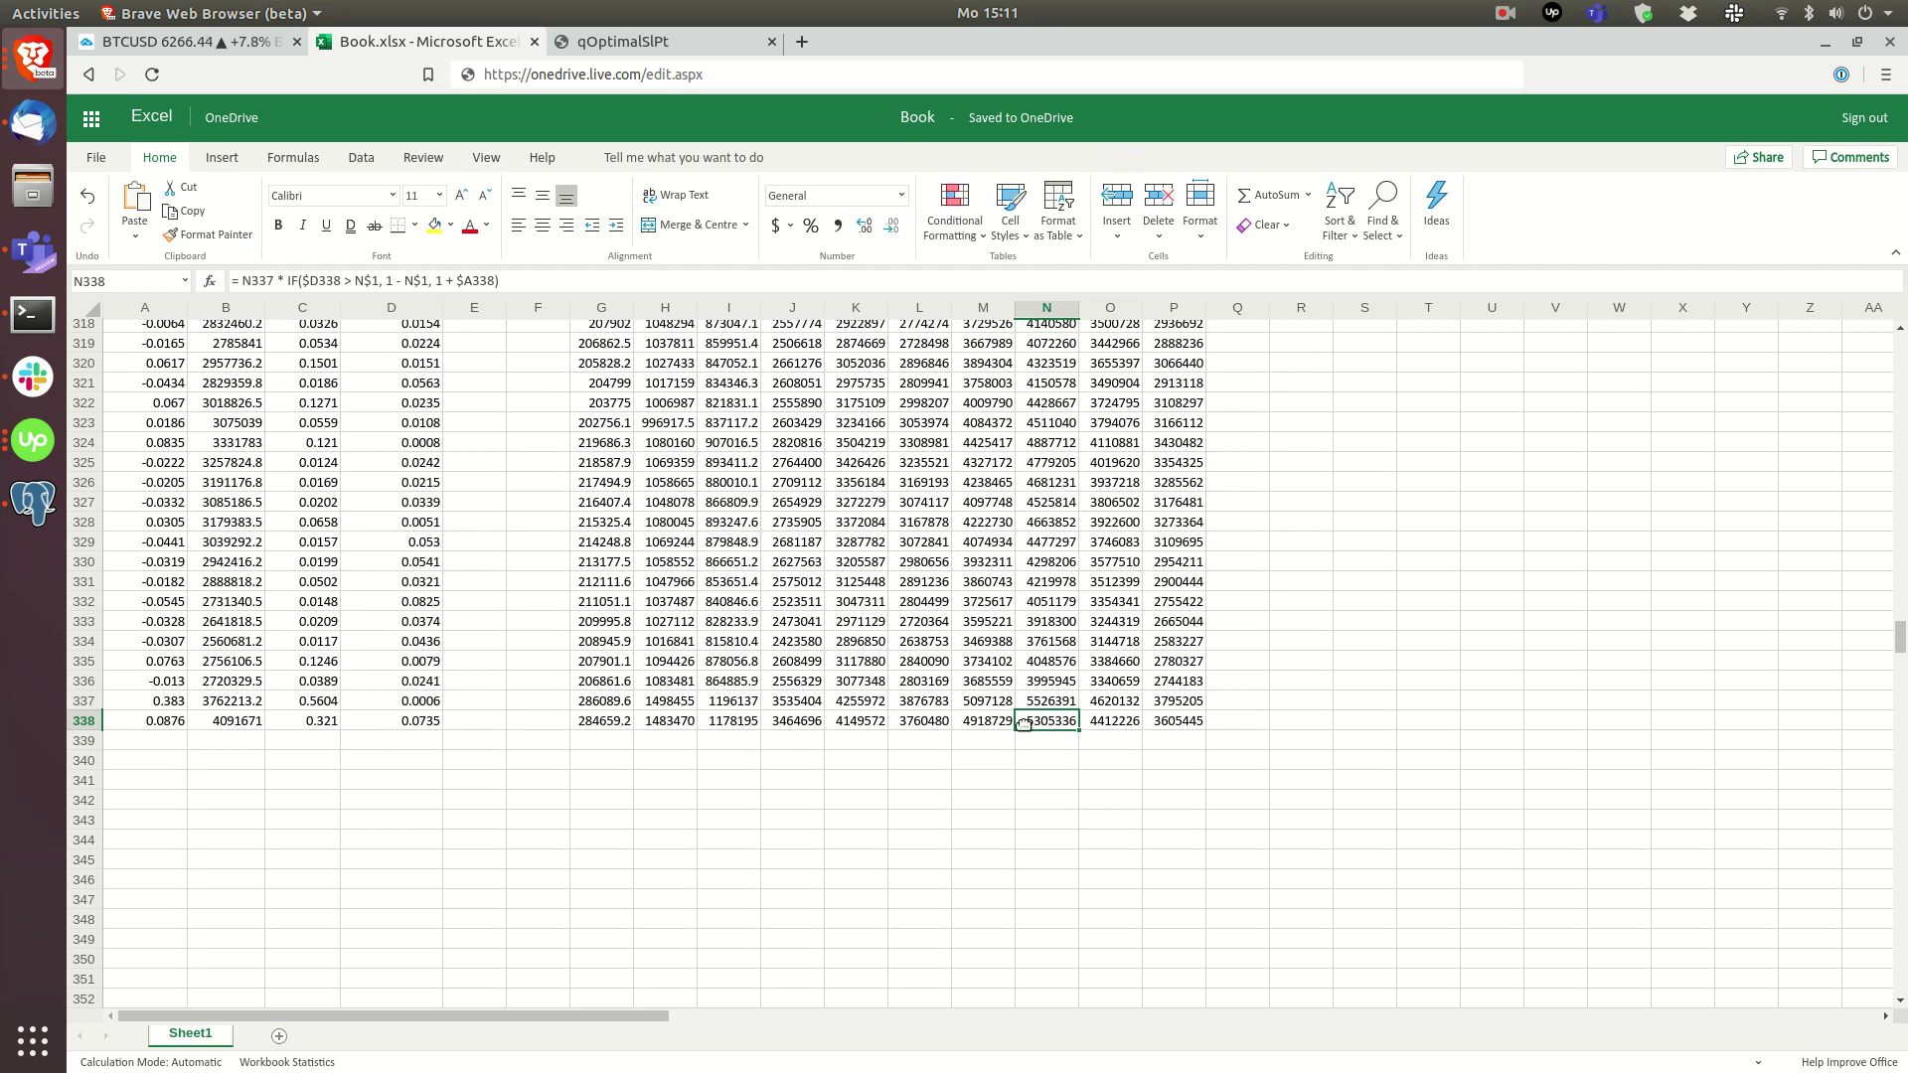
Step: Switch to TradingView and uncomment the long and short strategy.exit lines in the Pine script
left_click(231, 49)
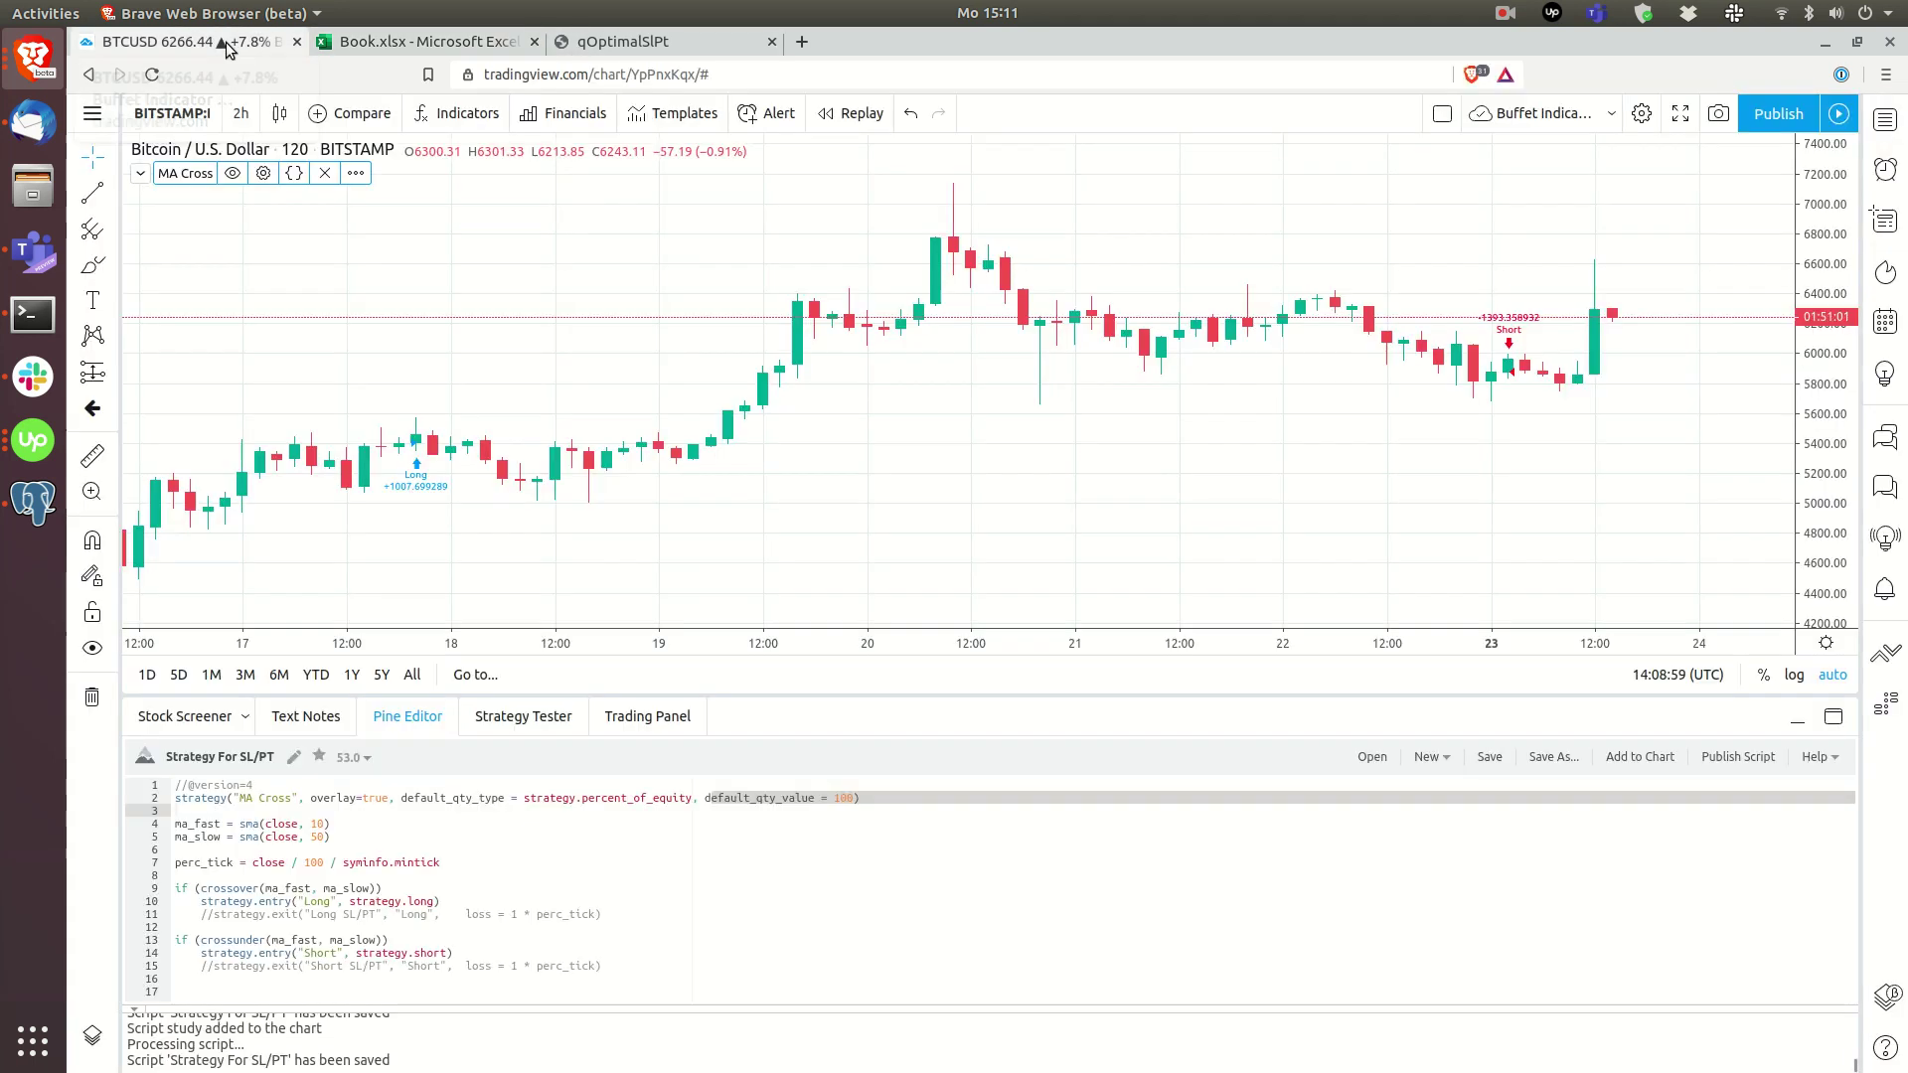
left_click(214, 918)
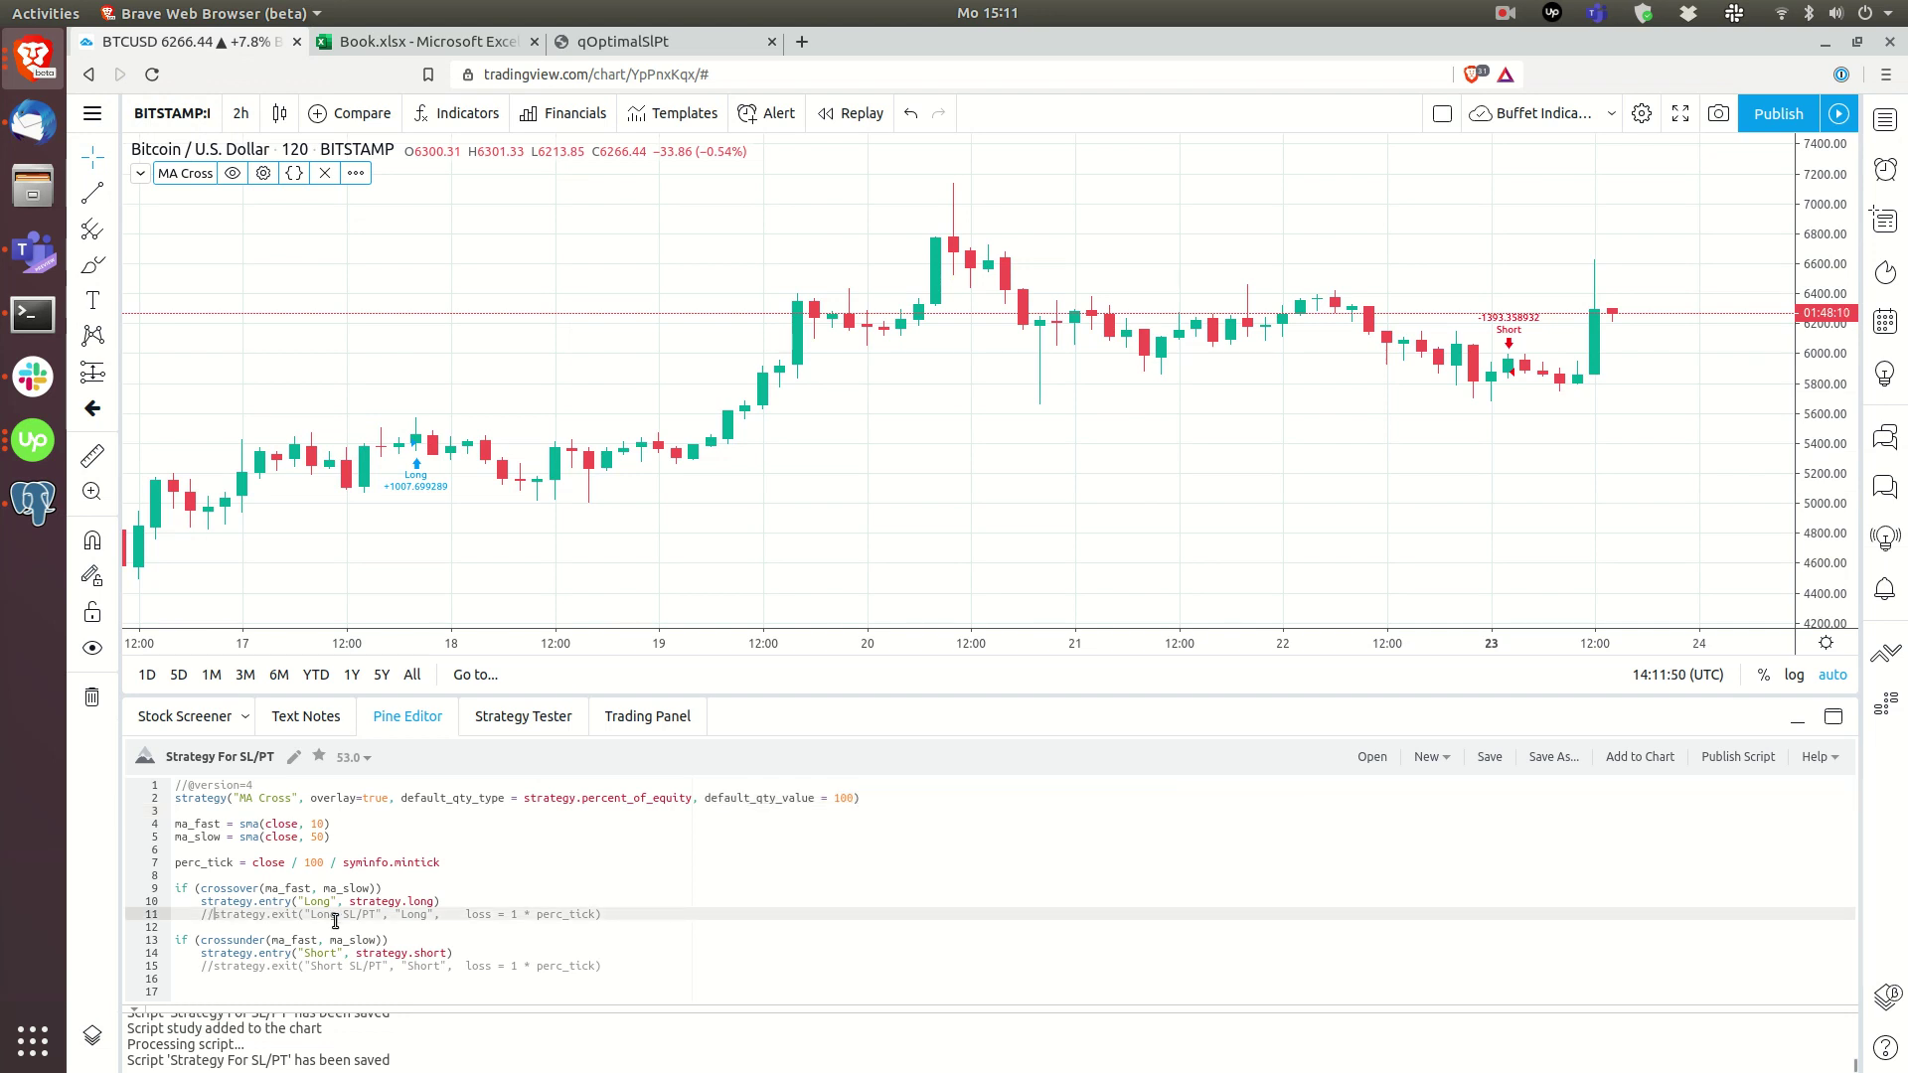
key("BackSpace")
key("BackSpace")
key("Down")
key("Down")
key("Down")
key("Down")
key("Delete")
key("Delete")
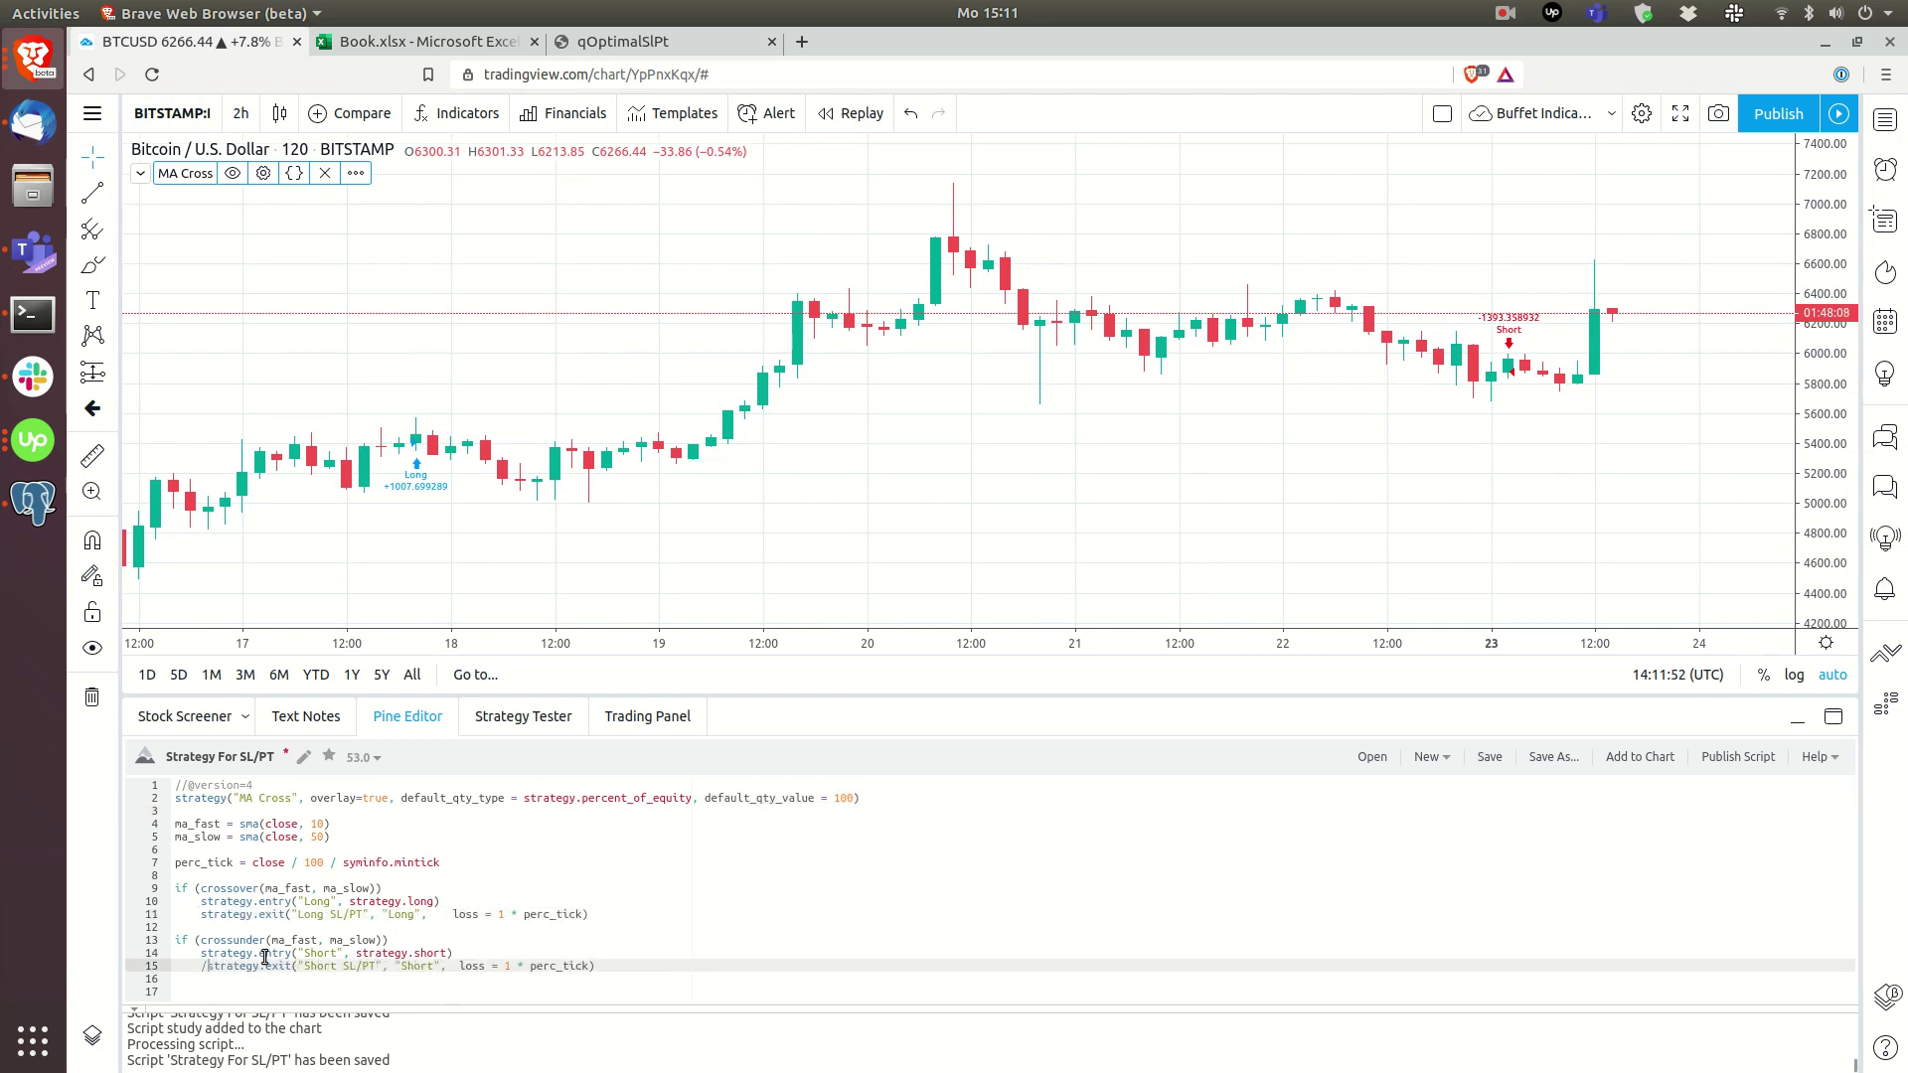
Step: Set the loss multiplier to 4 in both strategy.exit calls and view the backtest overview of the updated strategy
left_click(454, 914)
type("4")
left_click_drag(505, 965, 504, 965)
type("4")
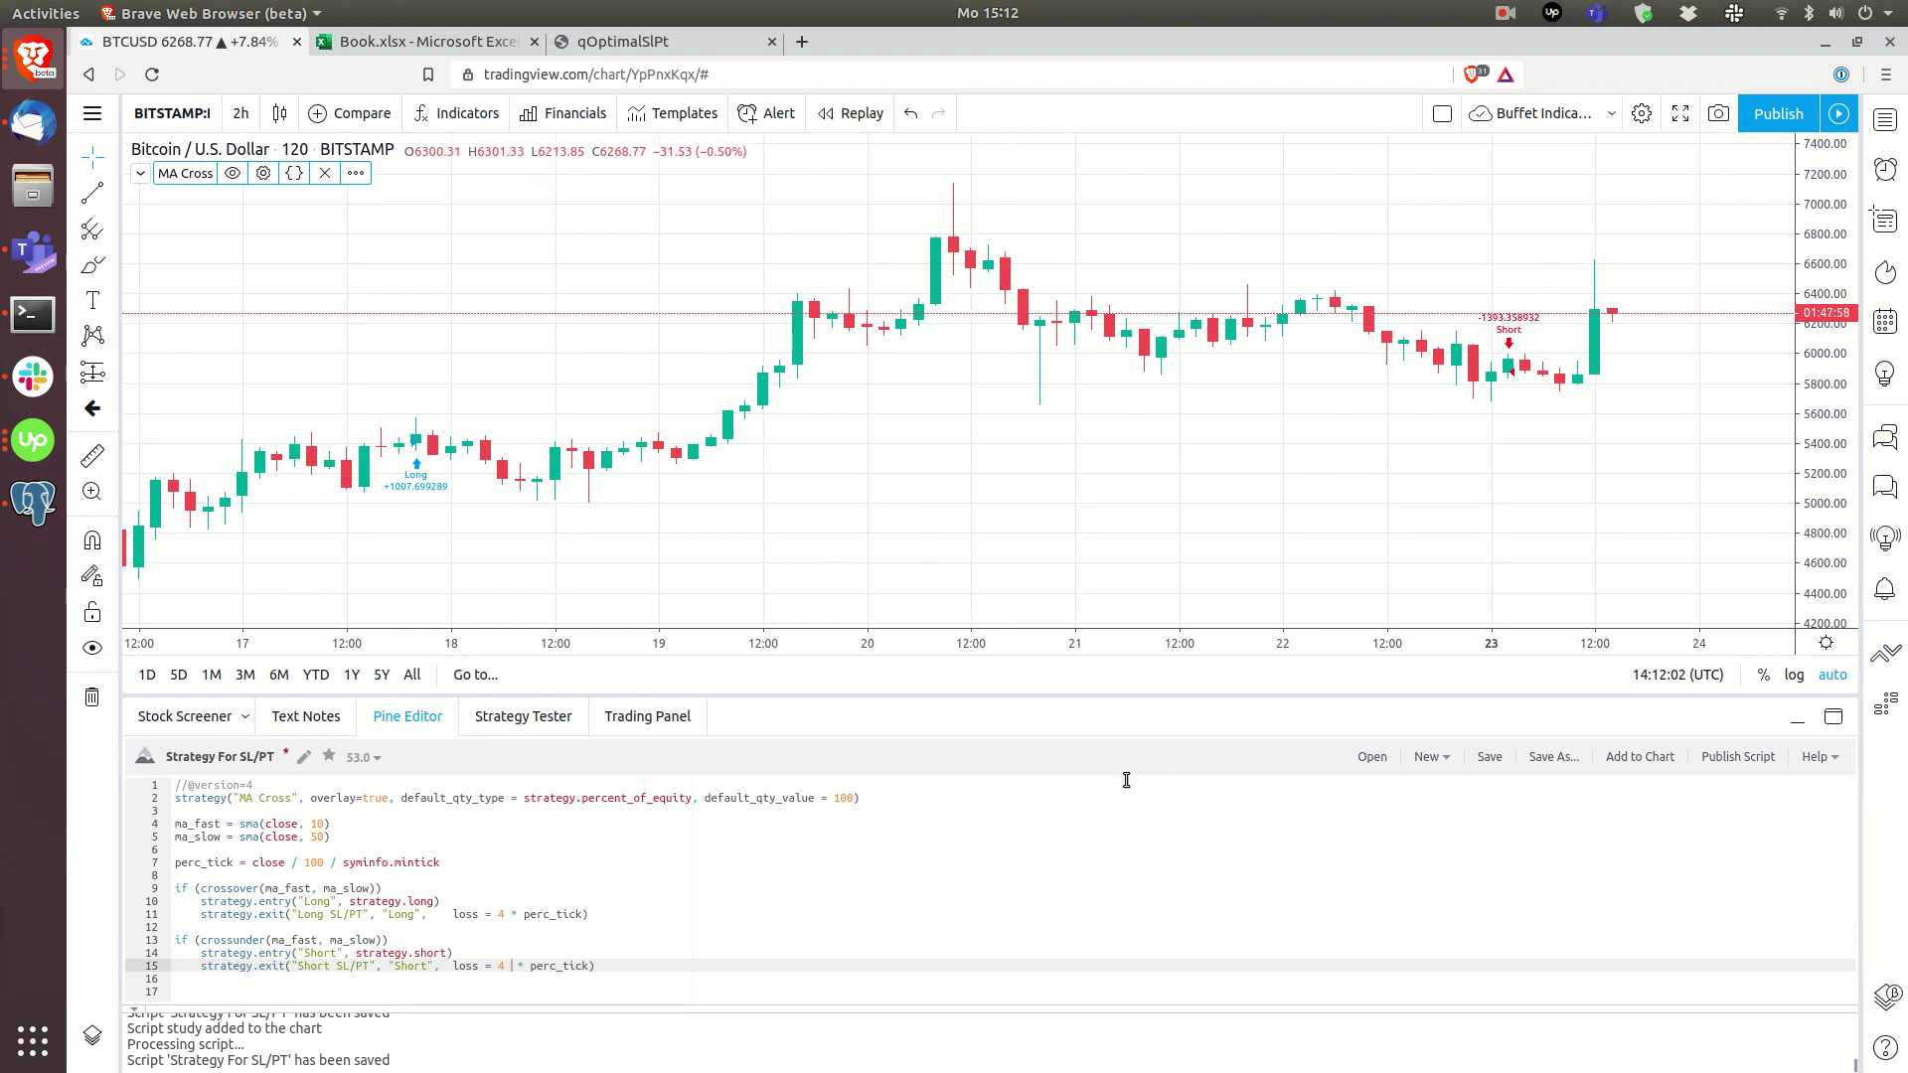
left_click(536, 719)
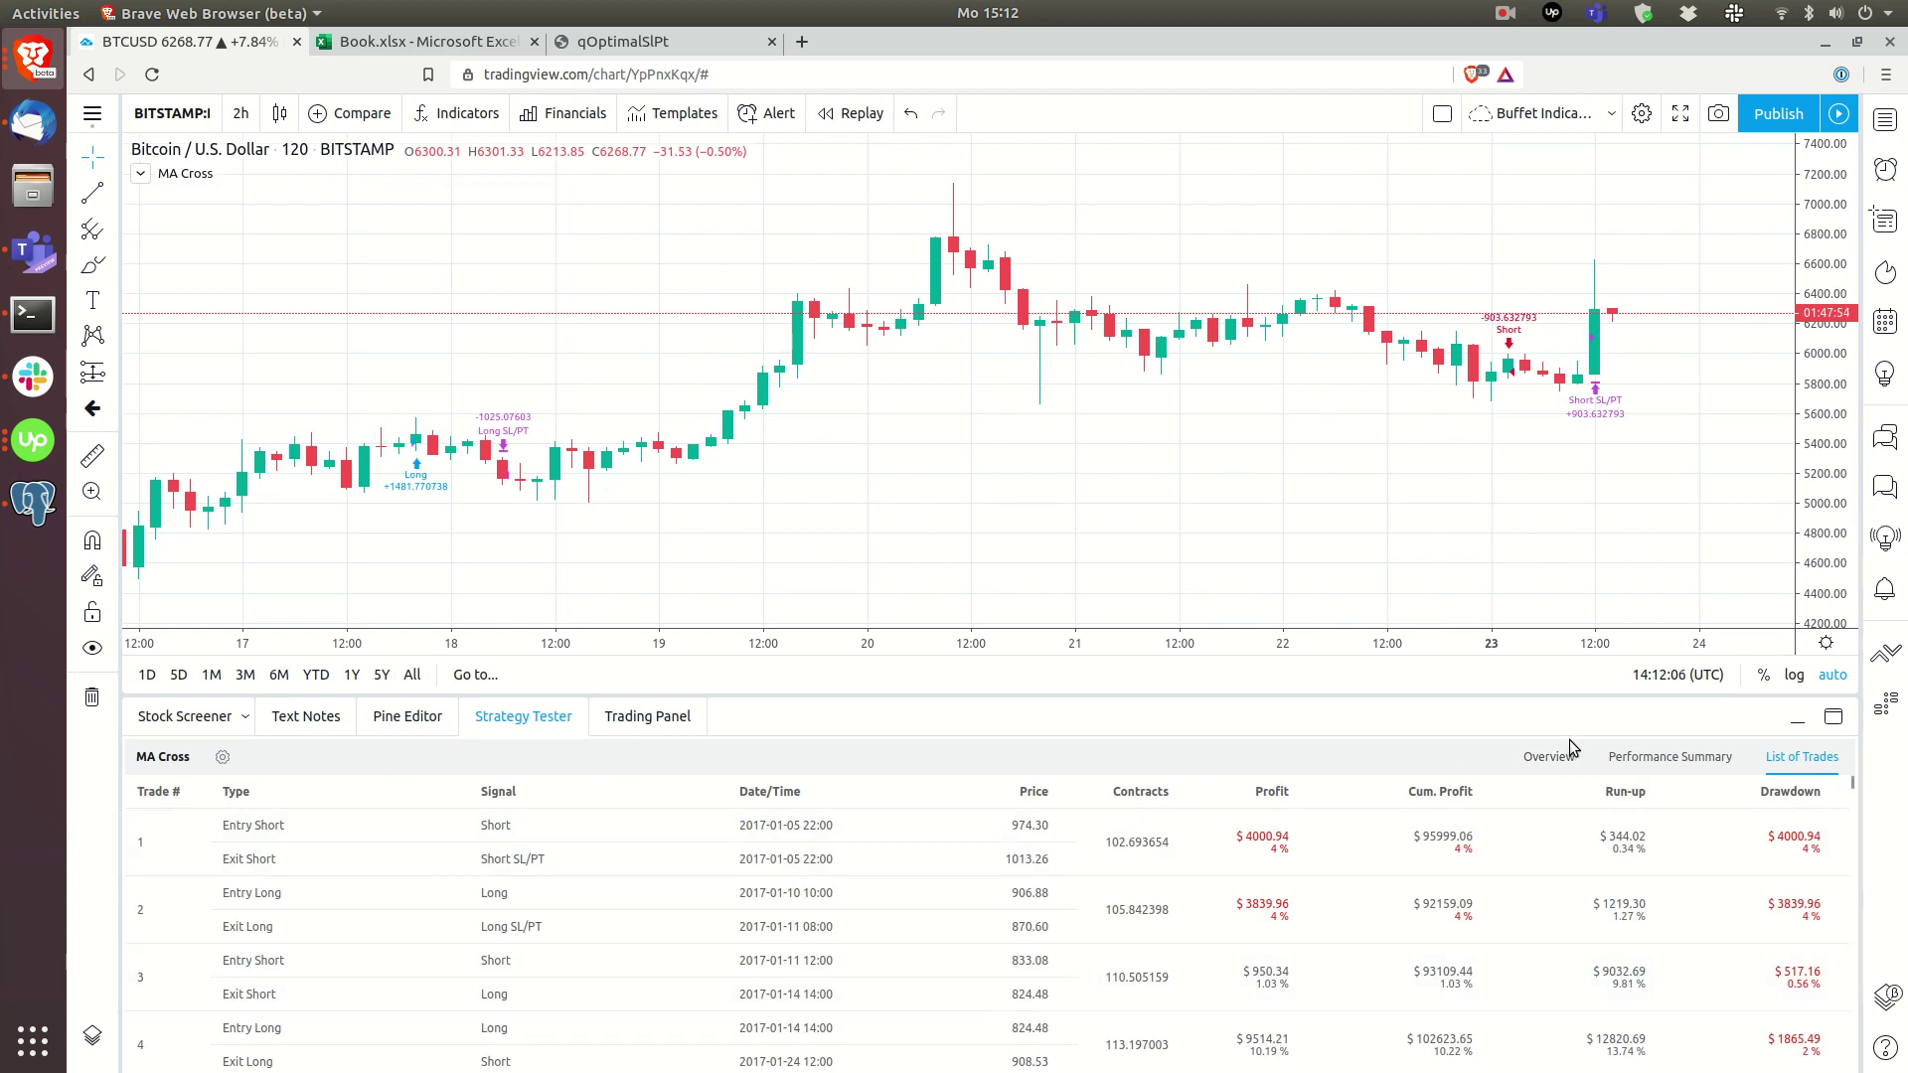
left_click(1546, 759)
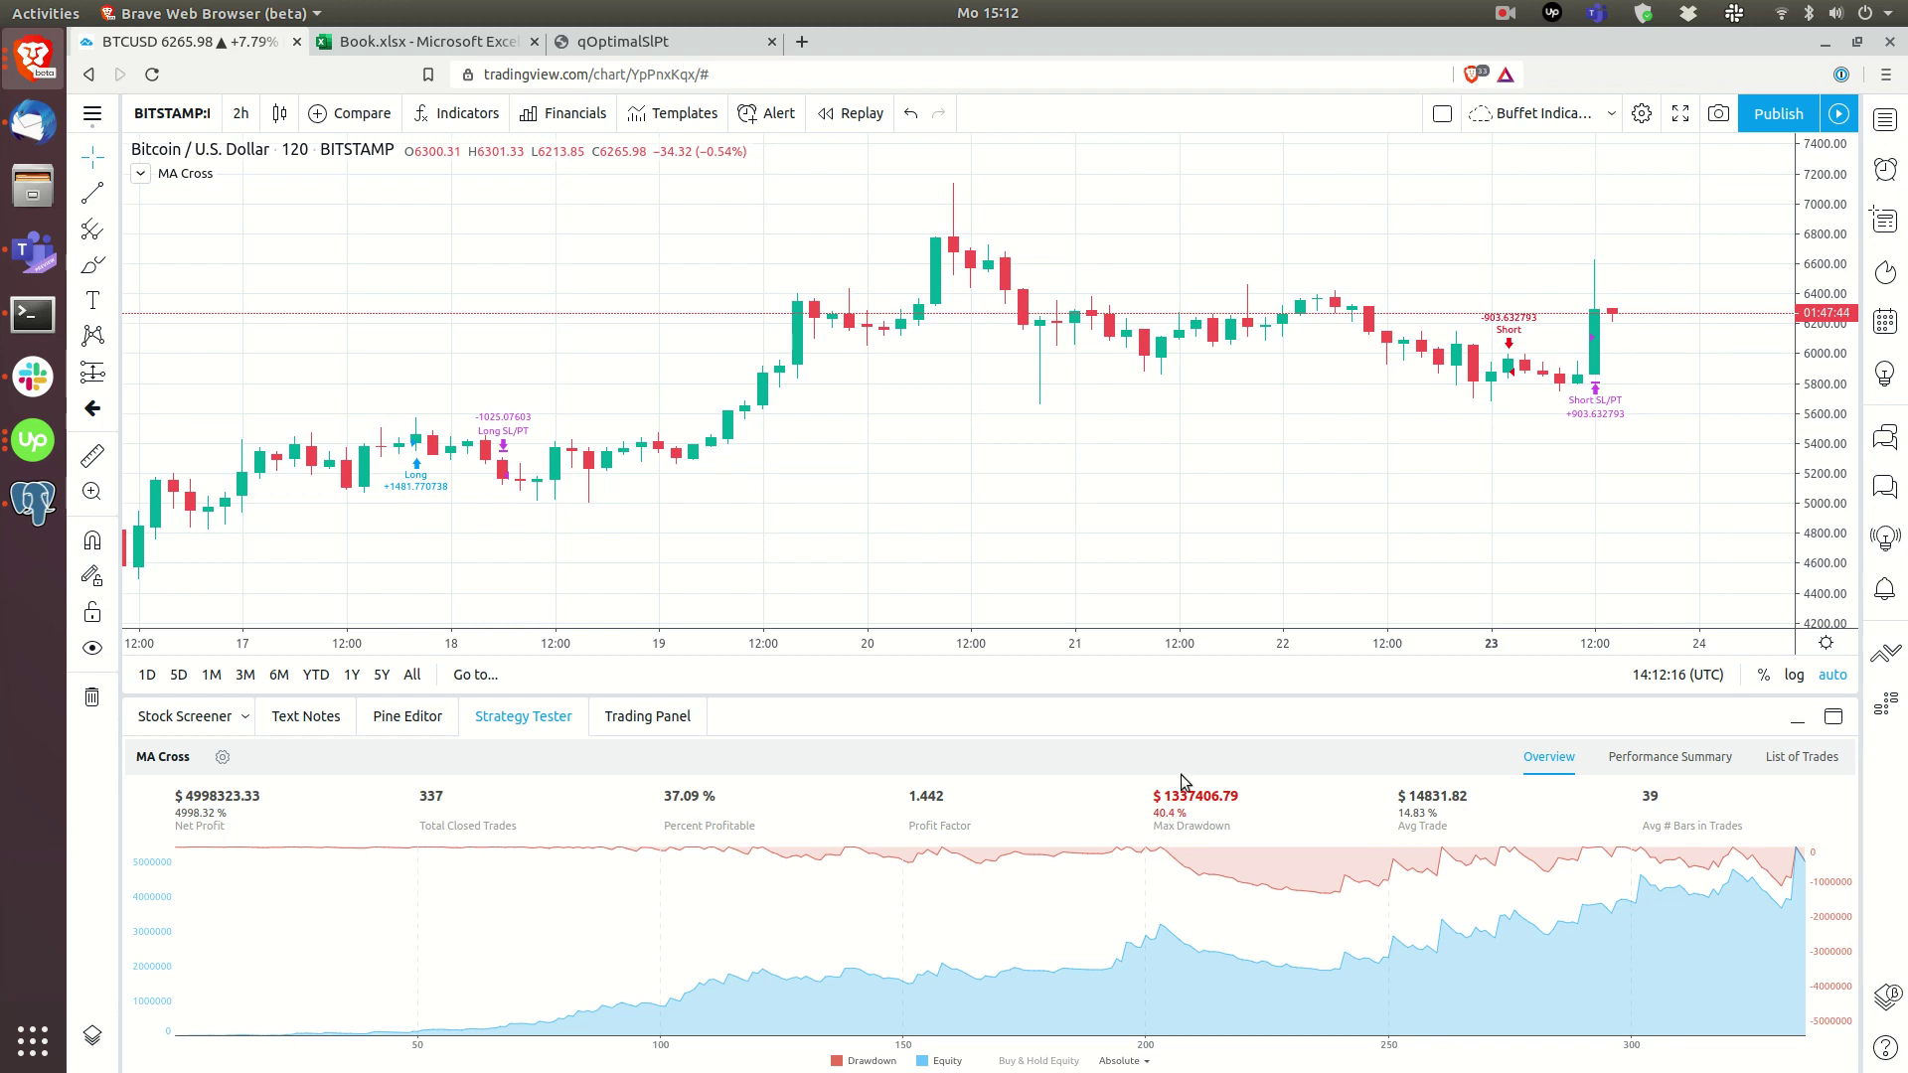
Step: Switch back to the Excel workbook and begin the profit-target formula in S3 as =S2 * IF()
left_click(418, 45)
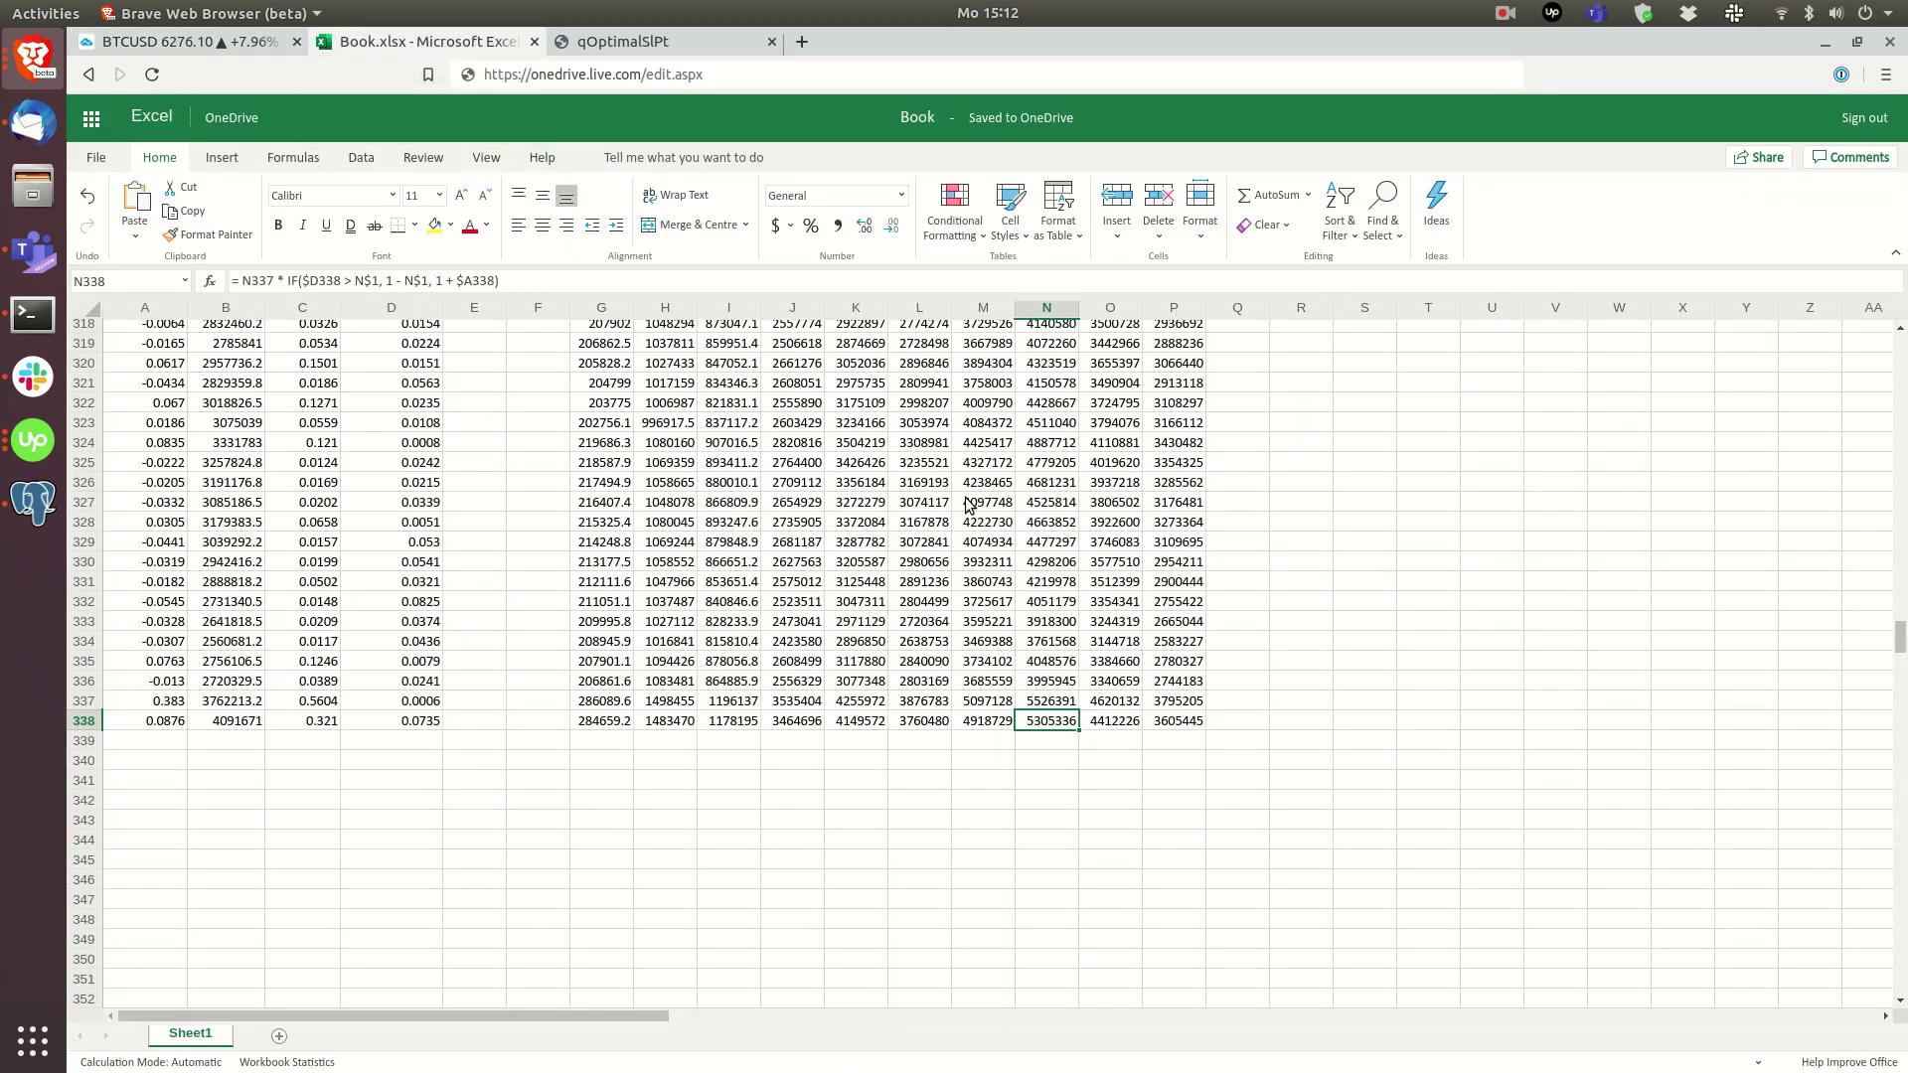
scroll(1113, 641, "up", 10)
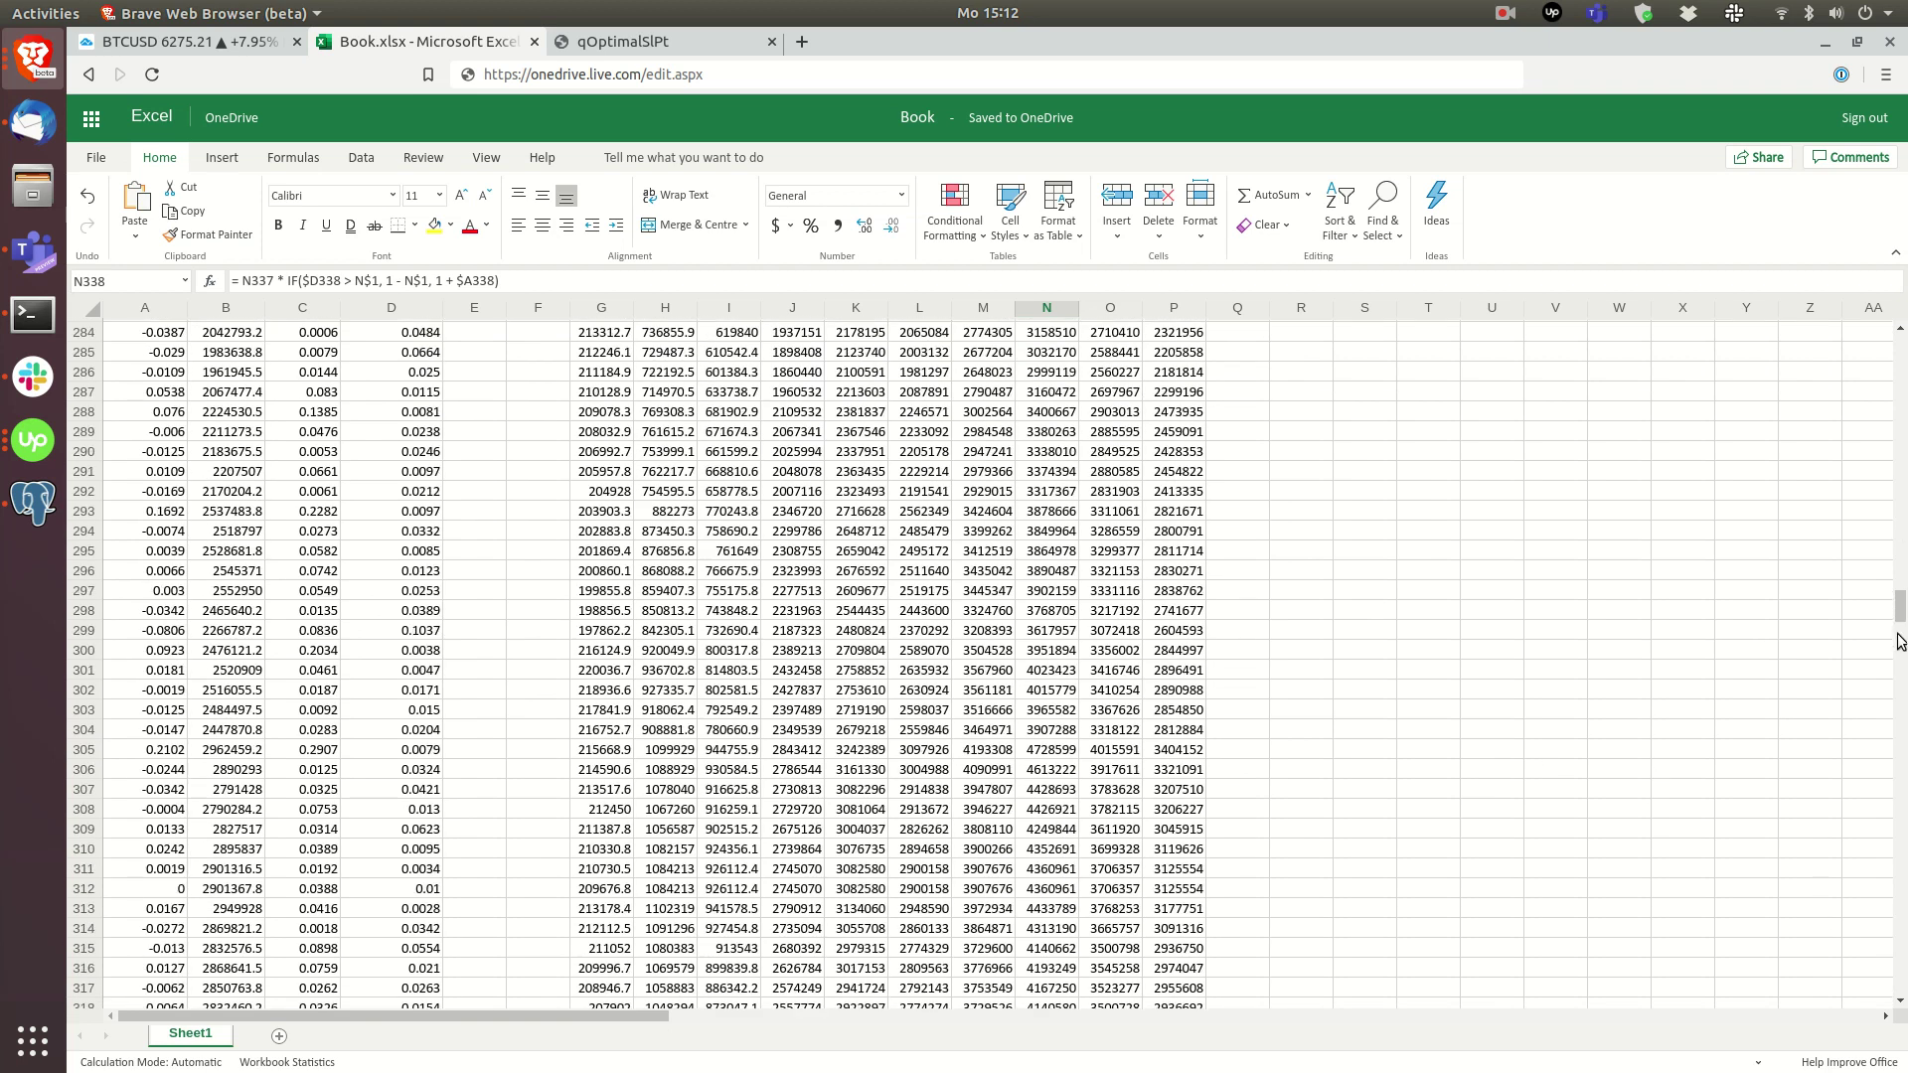
left_click_drag(1898, 634, 1898, 343)
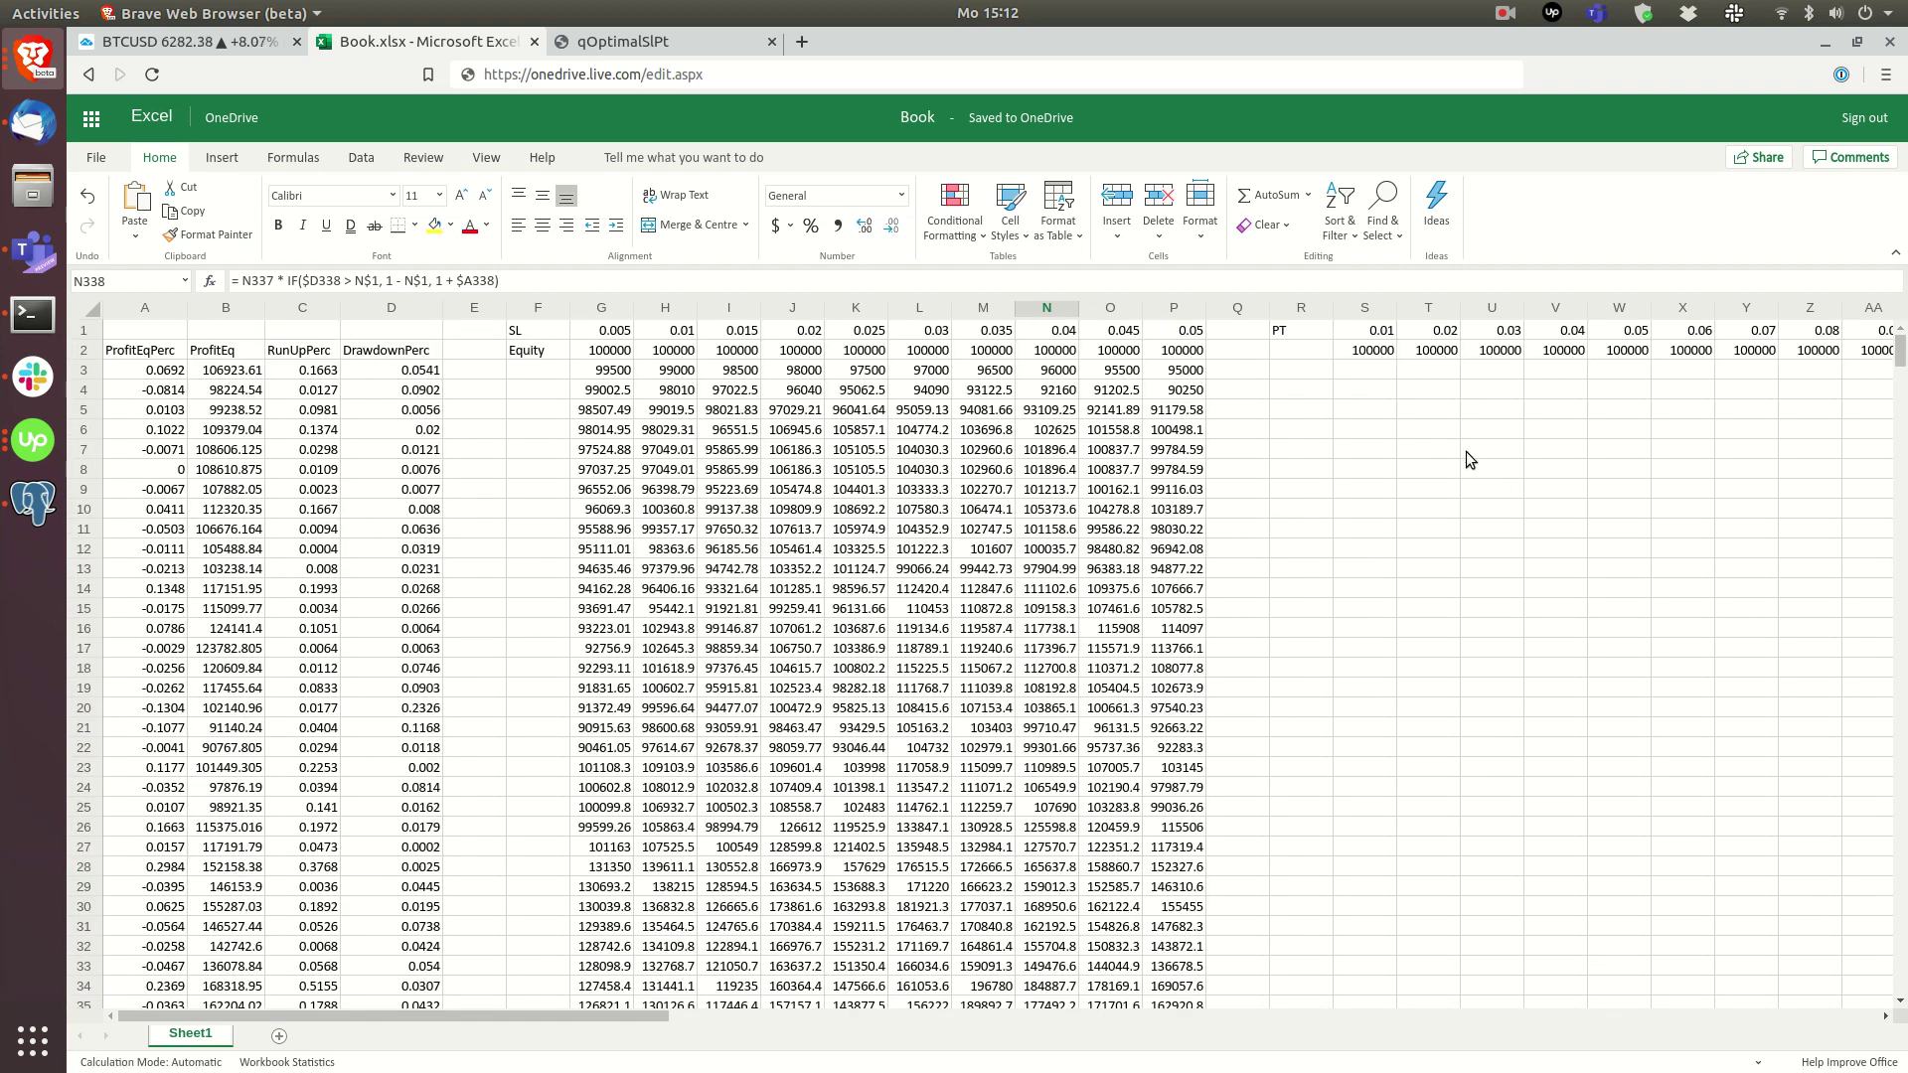
left_click(1363, 365)
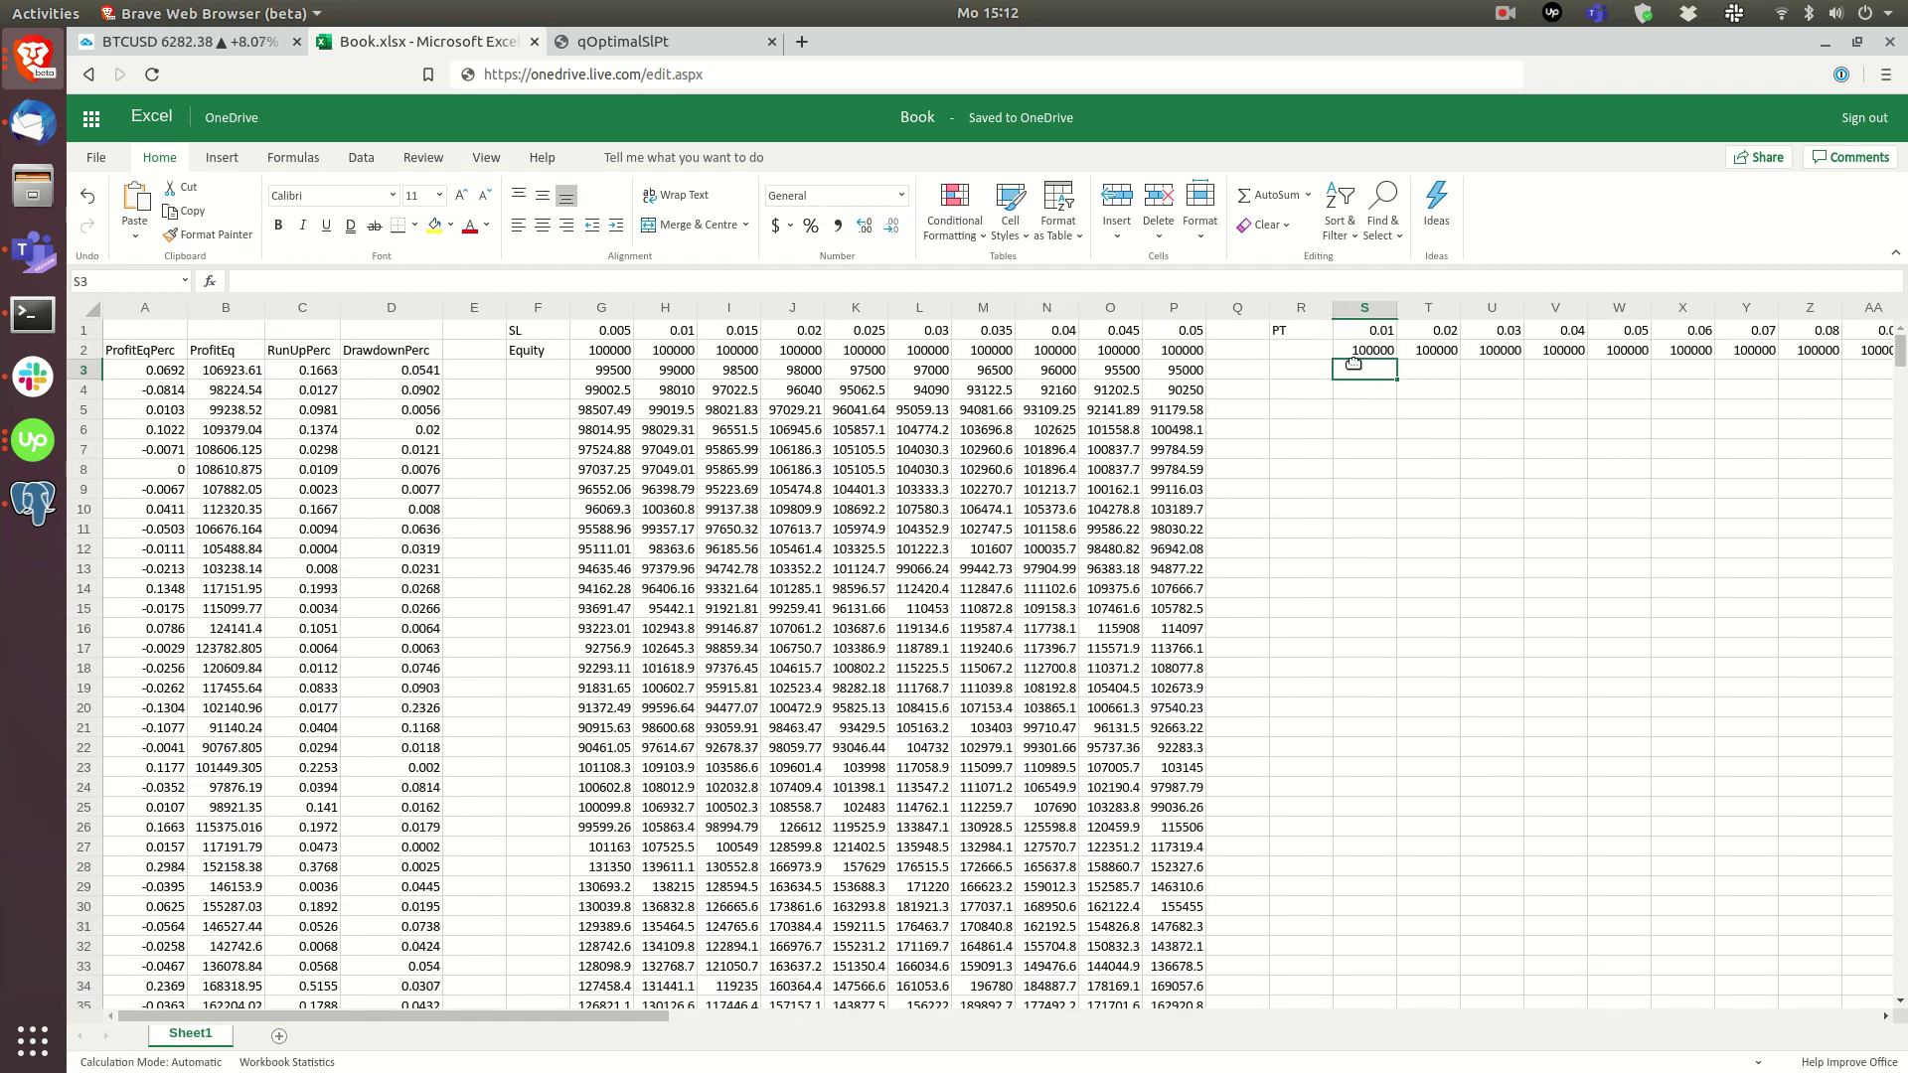
double_click(1356, 368)
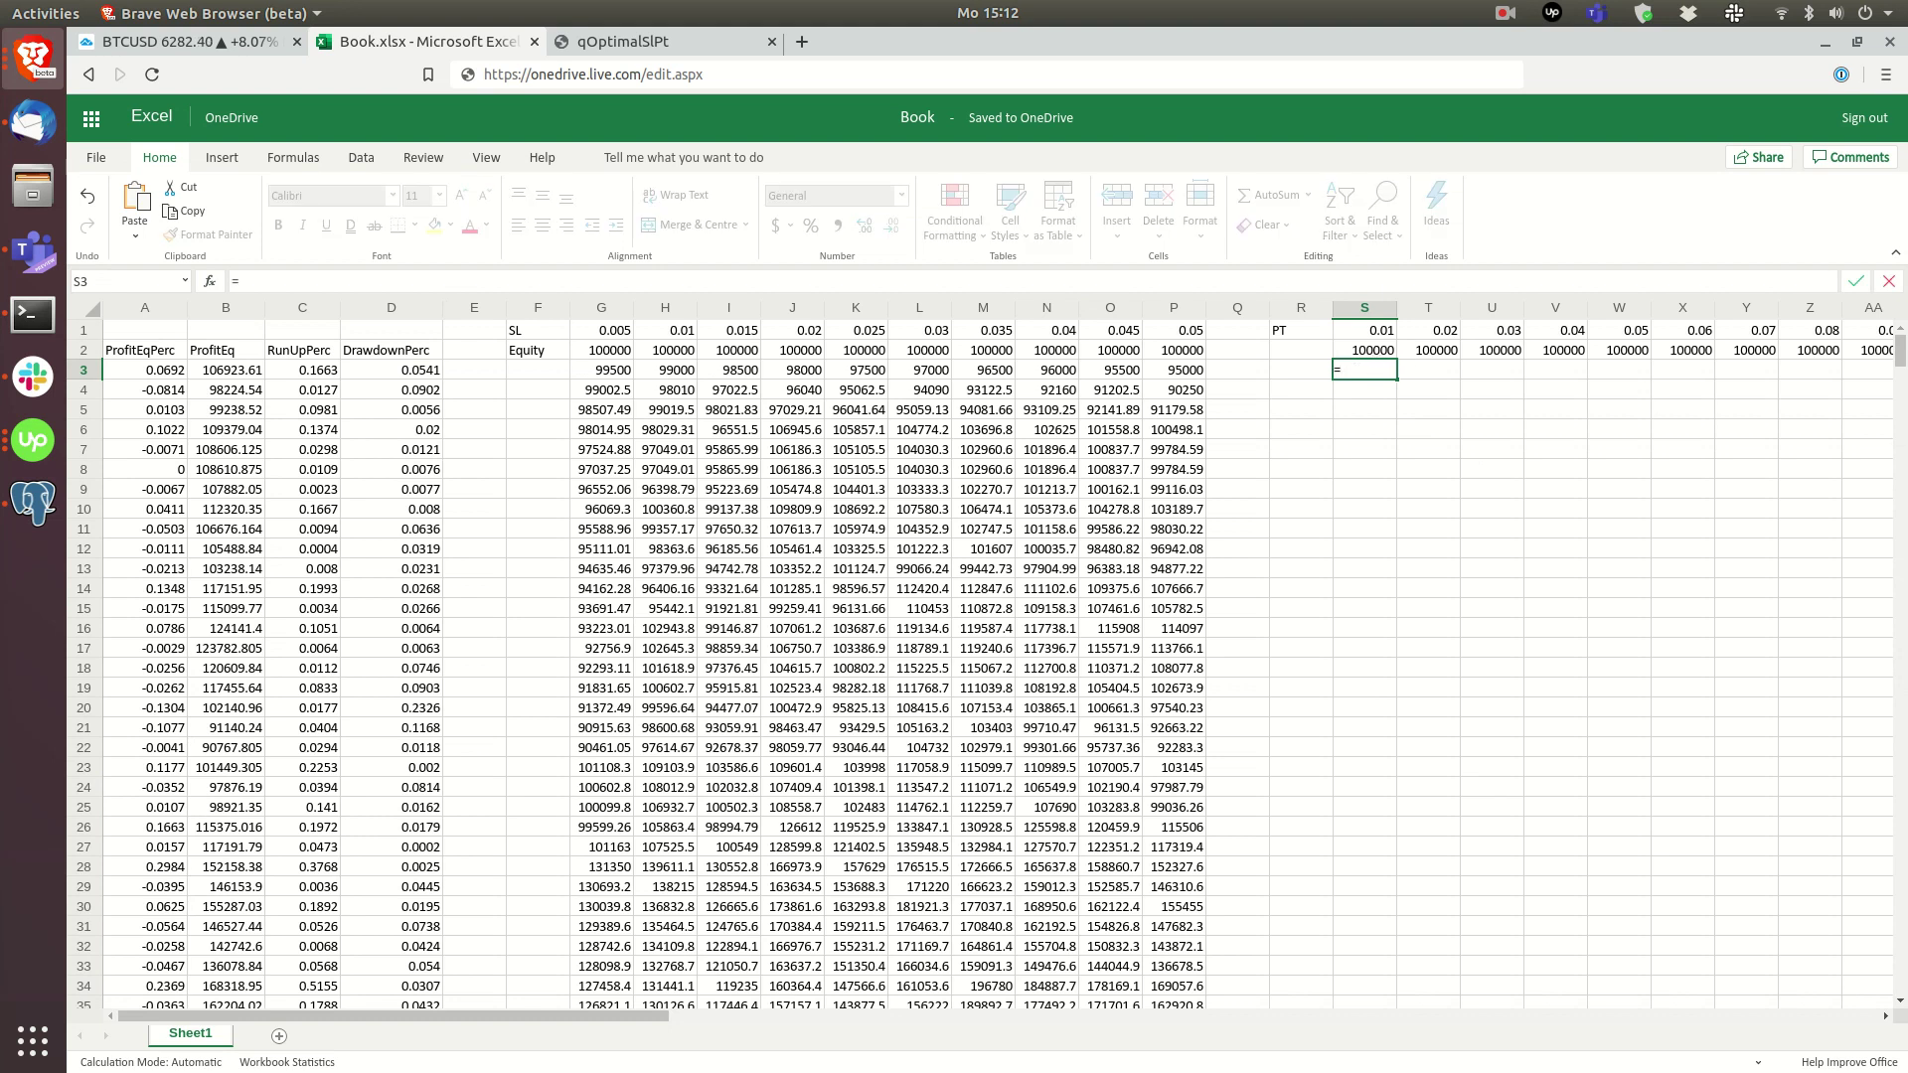
left_click(1367, 353)
left_click(1366, 368)
type("* IF(")
key("Left")
key("Left")
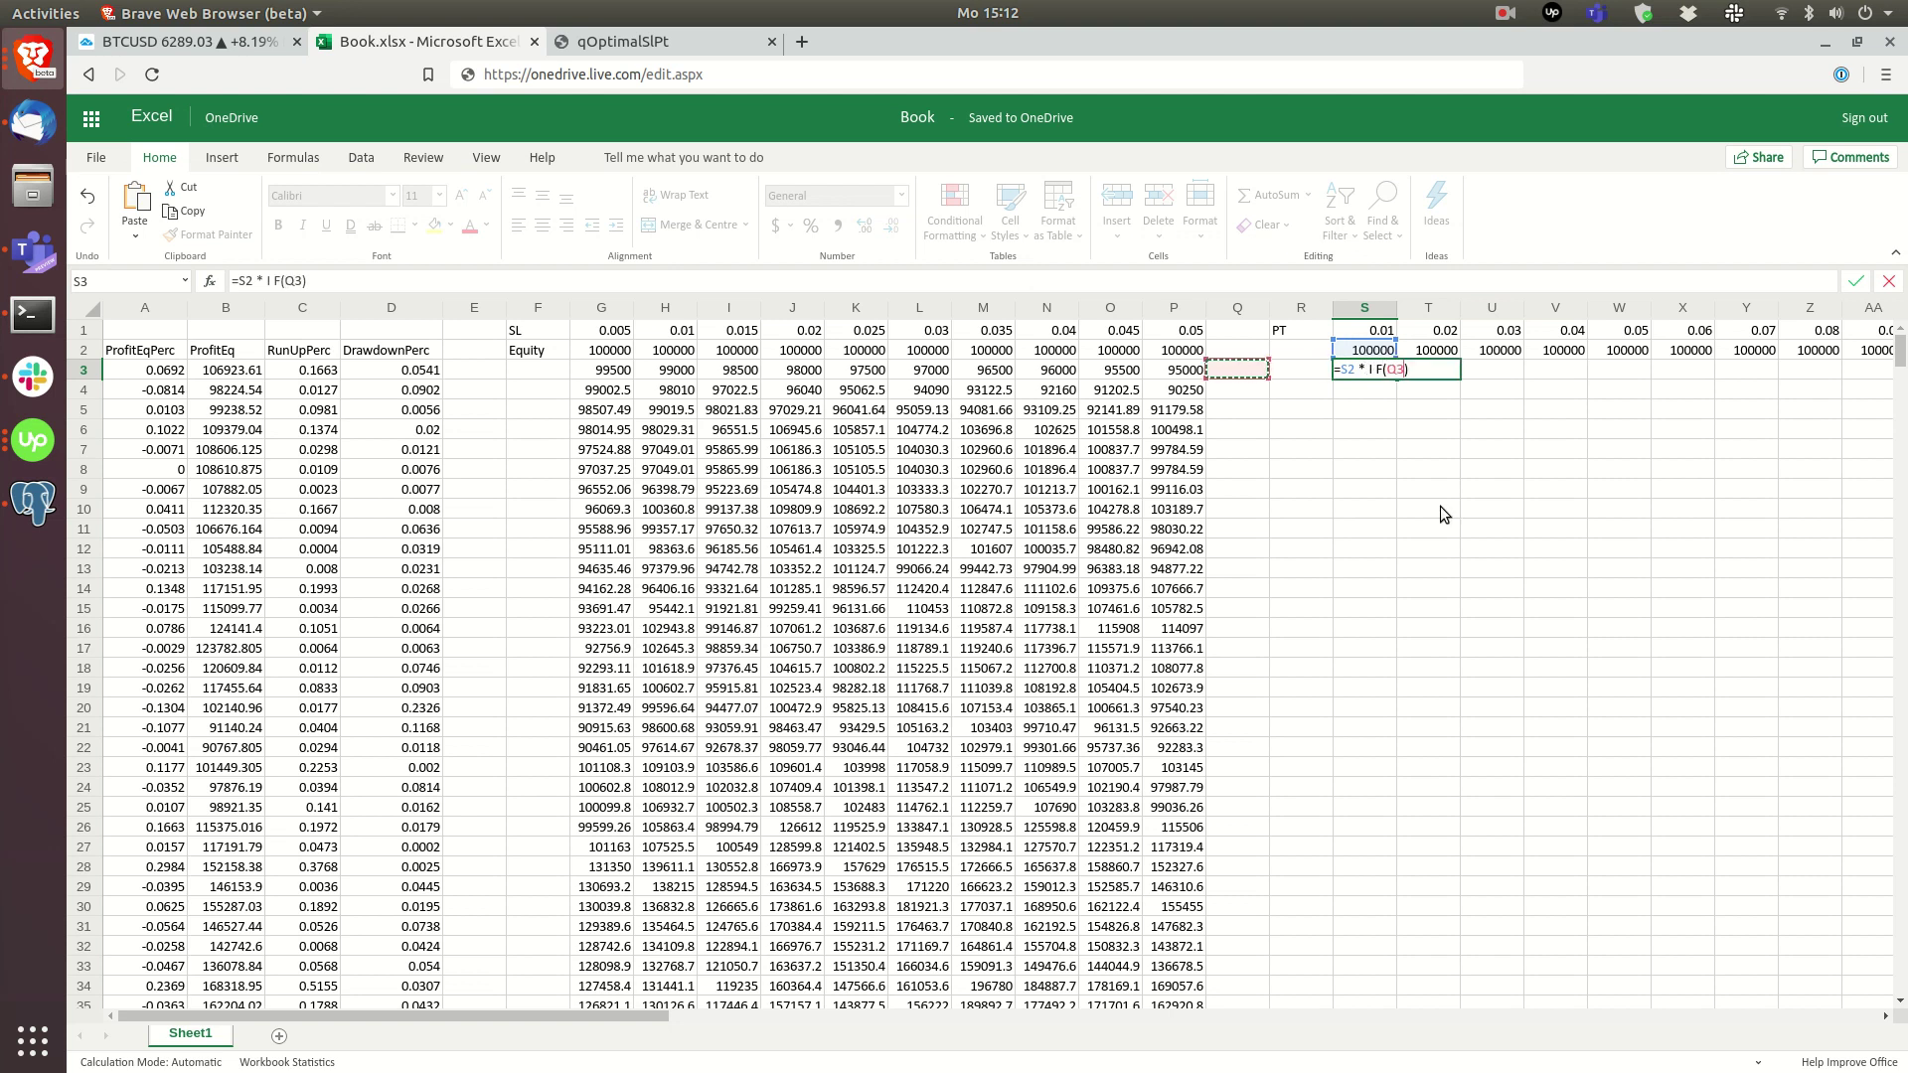
left_click(275, 282)
key("BackSpace")
key("BackSpace")
key("BackSpace")
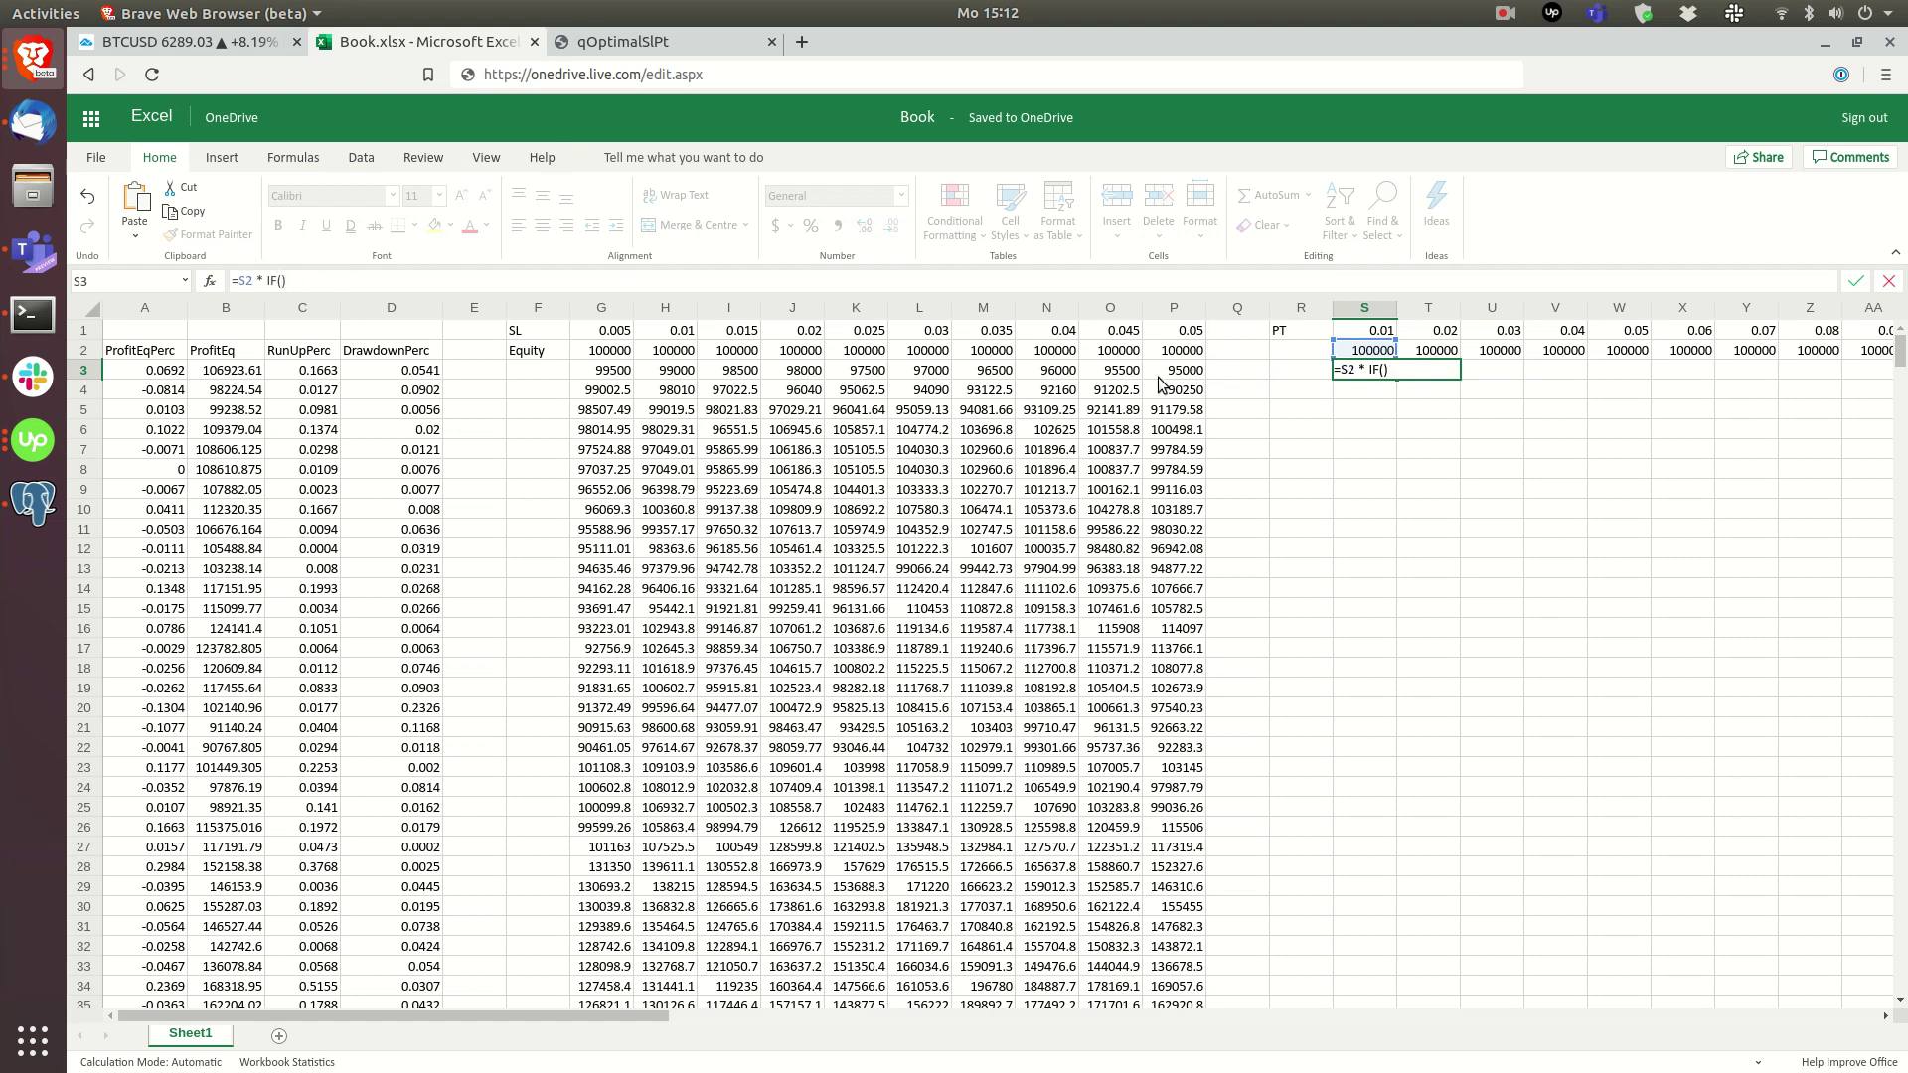
Step: Complete the IF in S3 with the condition C3 > S1, value if true 1 + S1, and value if false 1 + A3
left_click(292, 375)
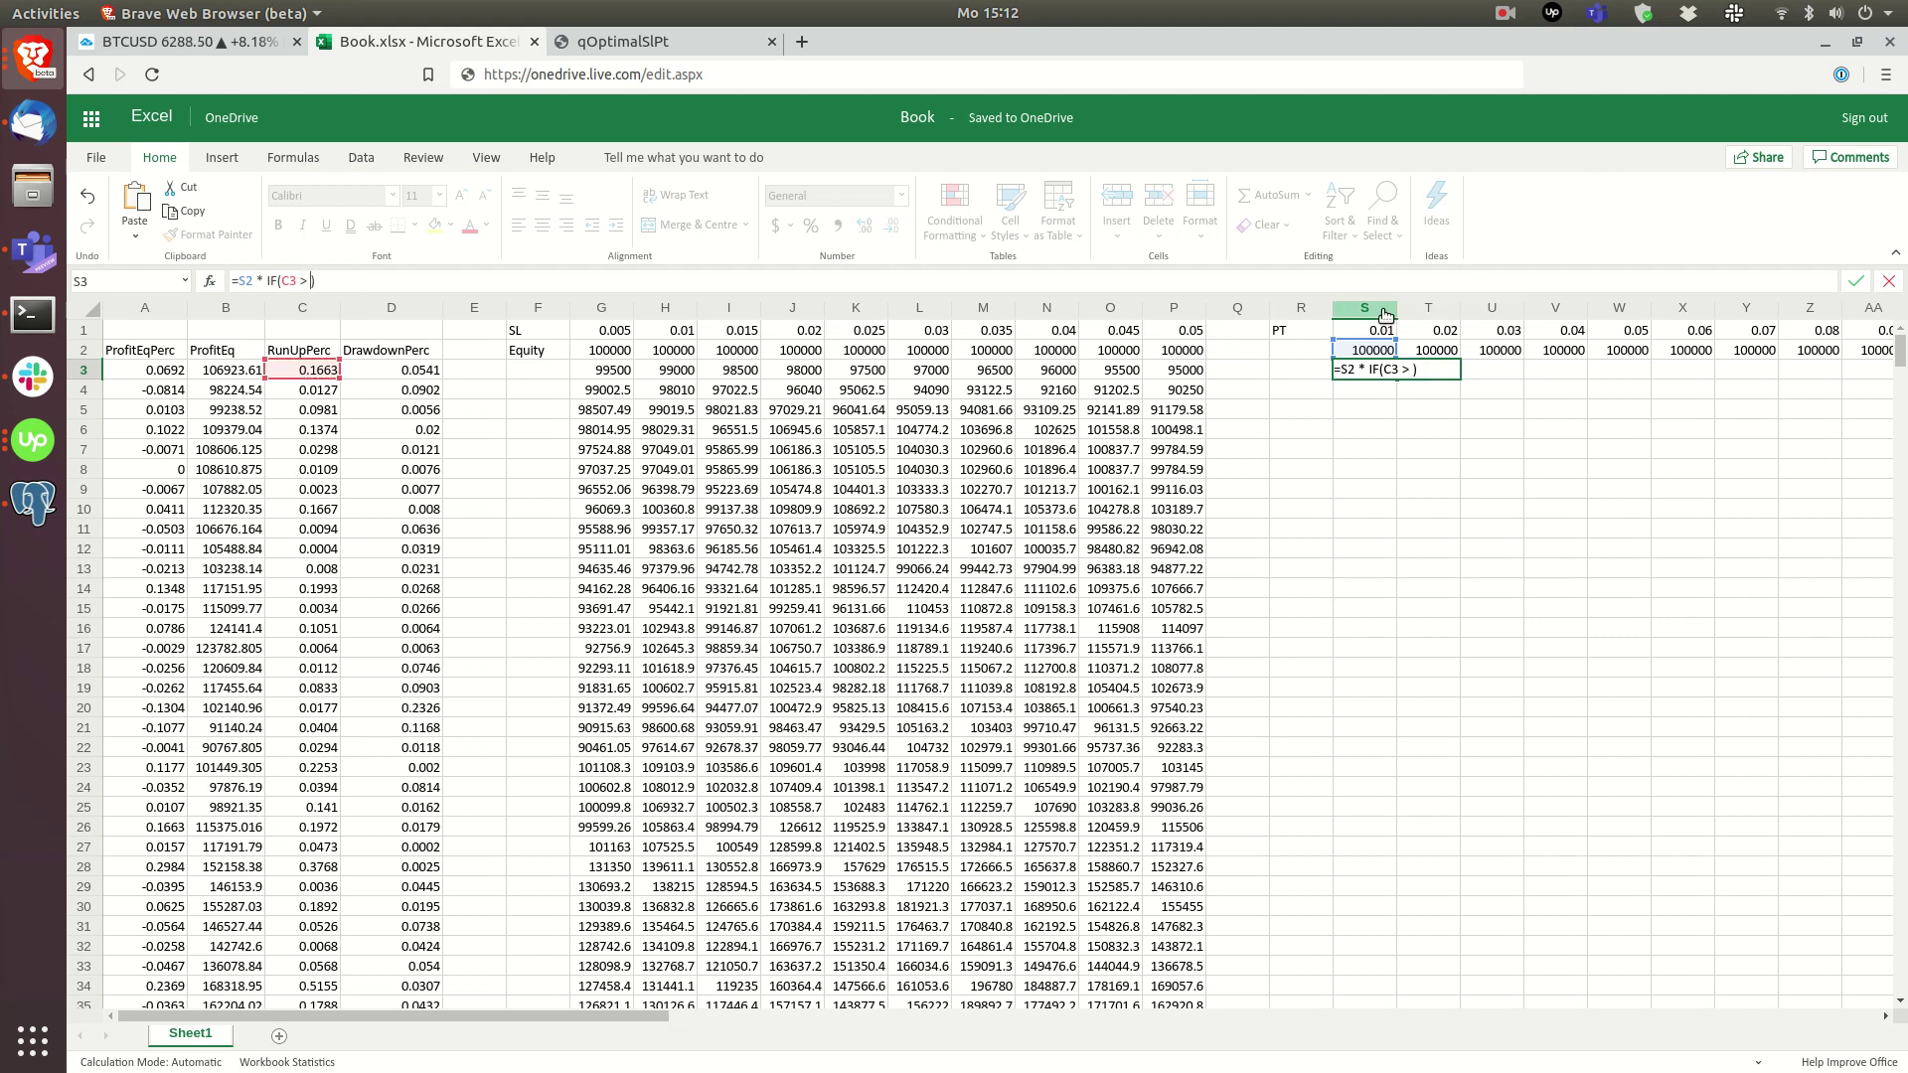
type(">")
left_click(1369, 336)
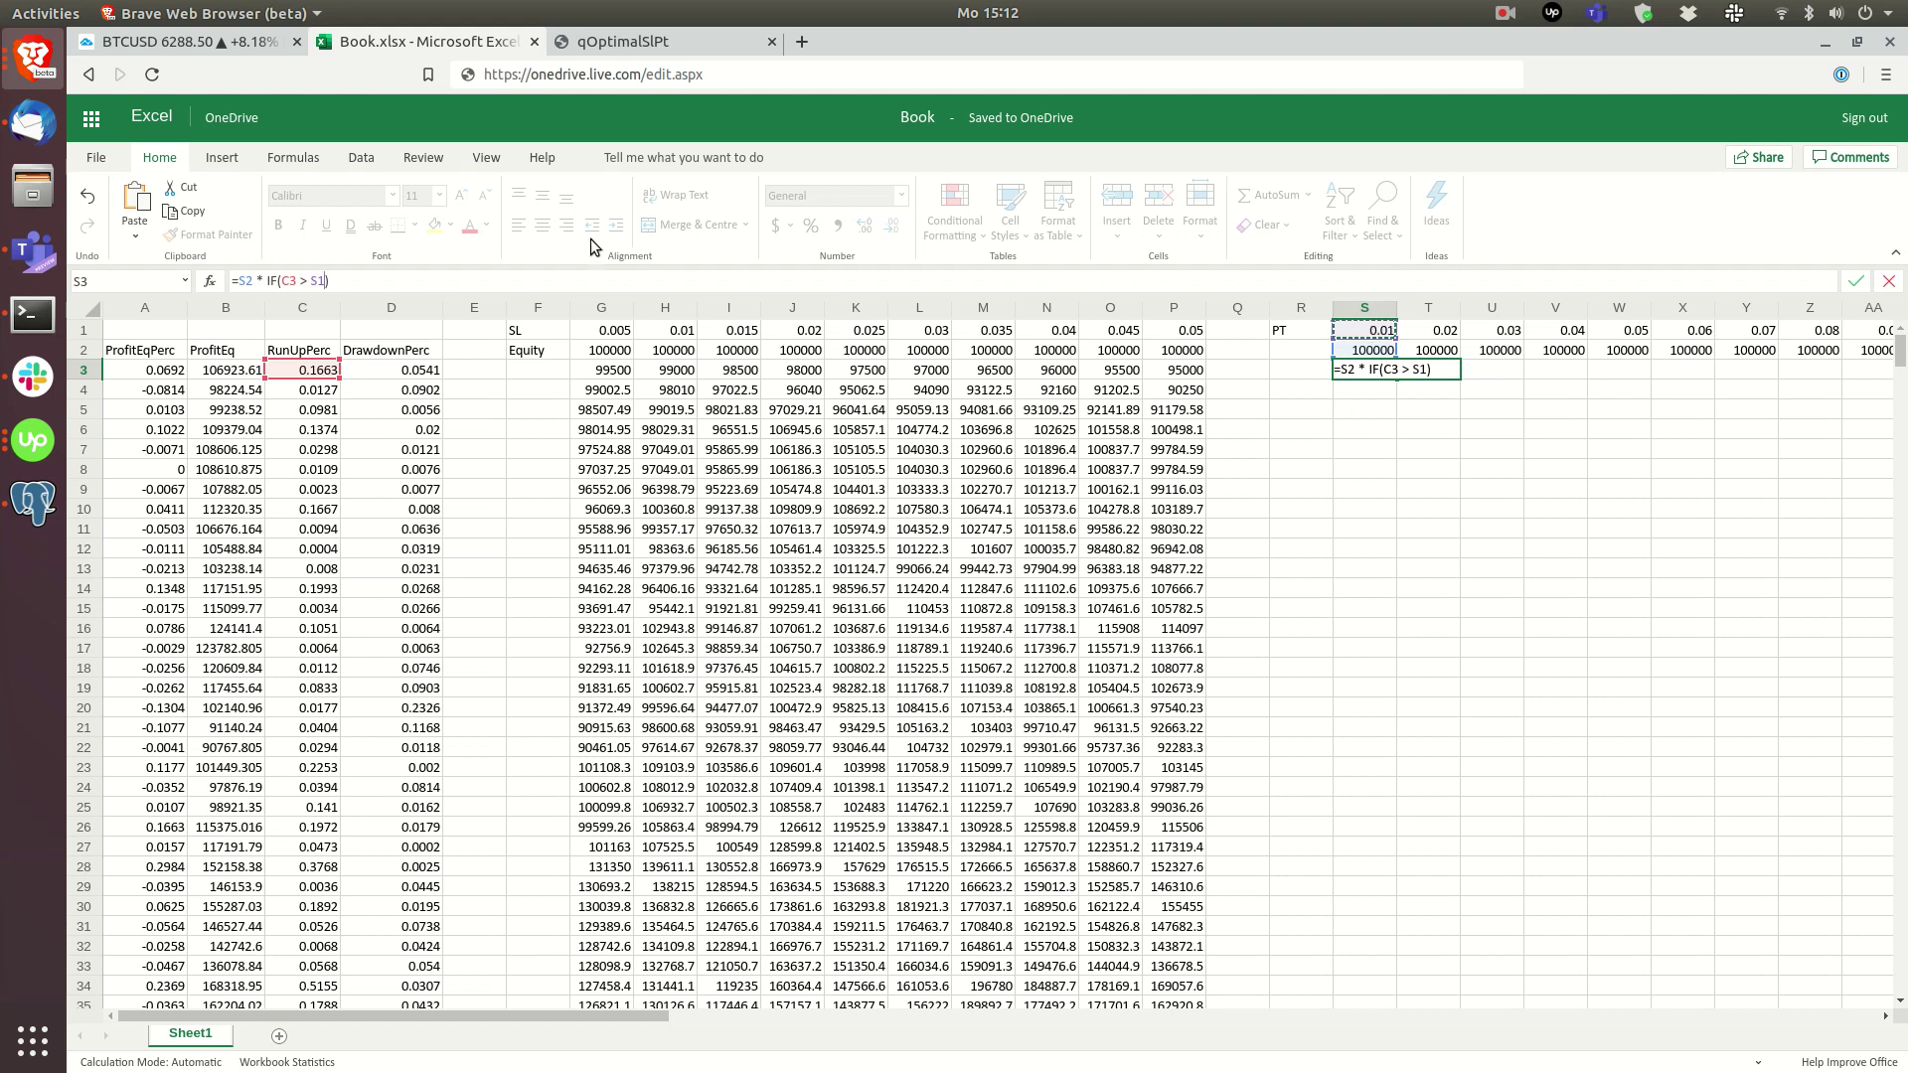
type(", 1 + S1")
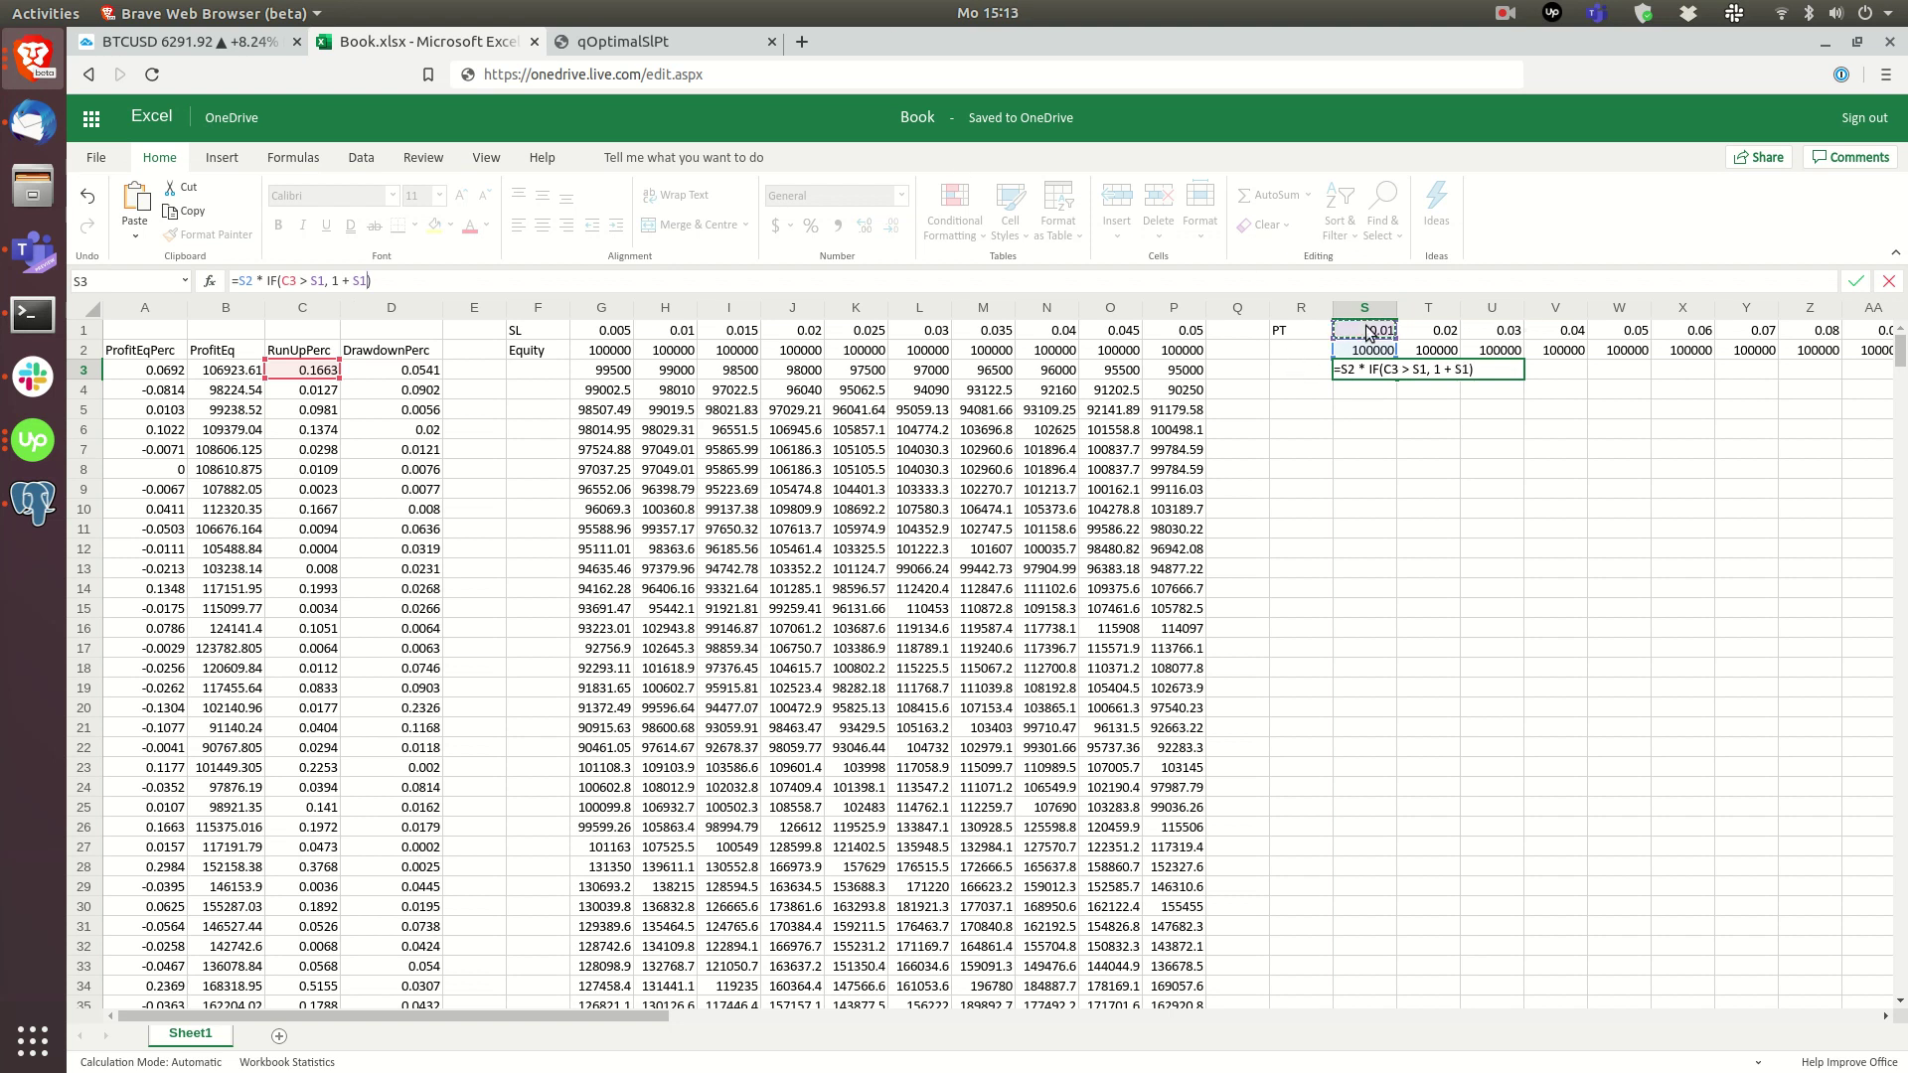
type(", 1 +")
left_click(144, 376)
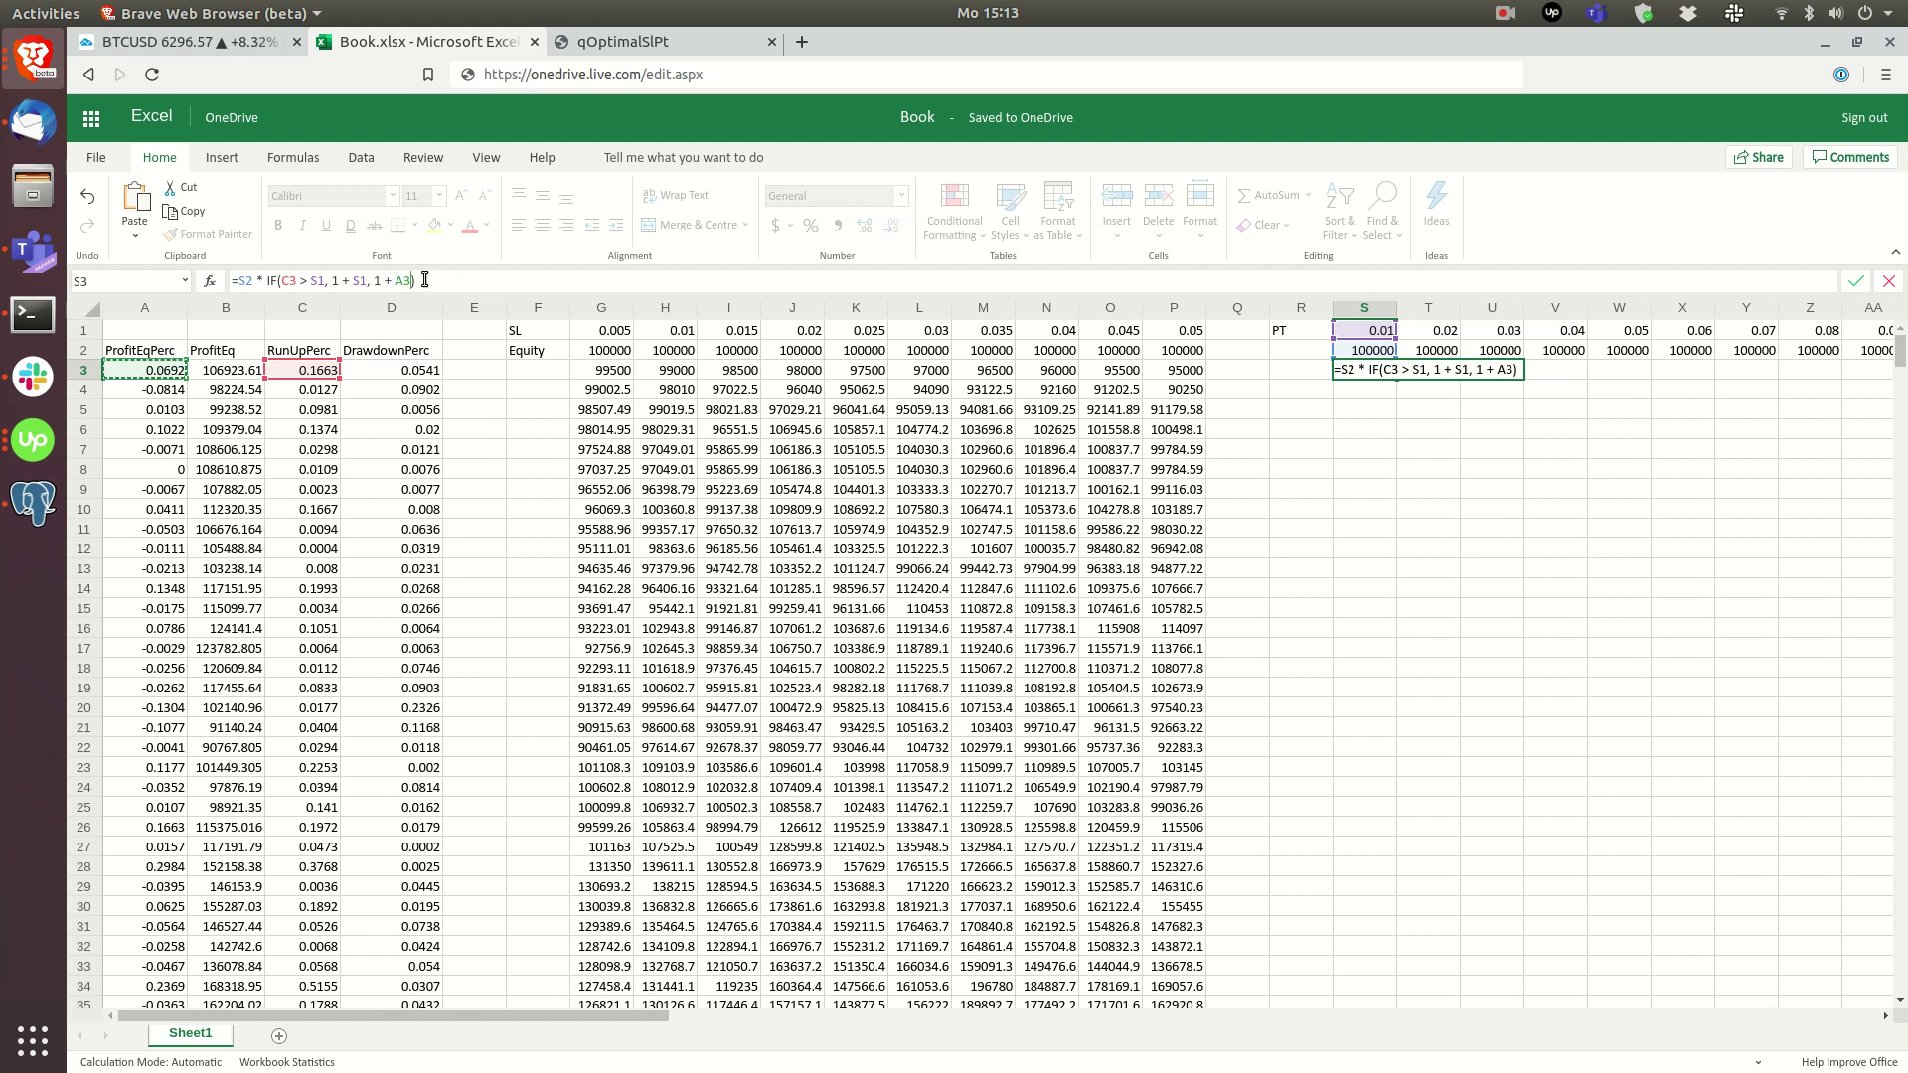
Step: Anchor the references in the S3 formula as $C3, S$1 and $A3, and commit it
left_click(285, 279)
type("$")
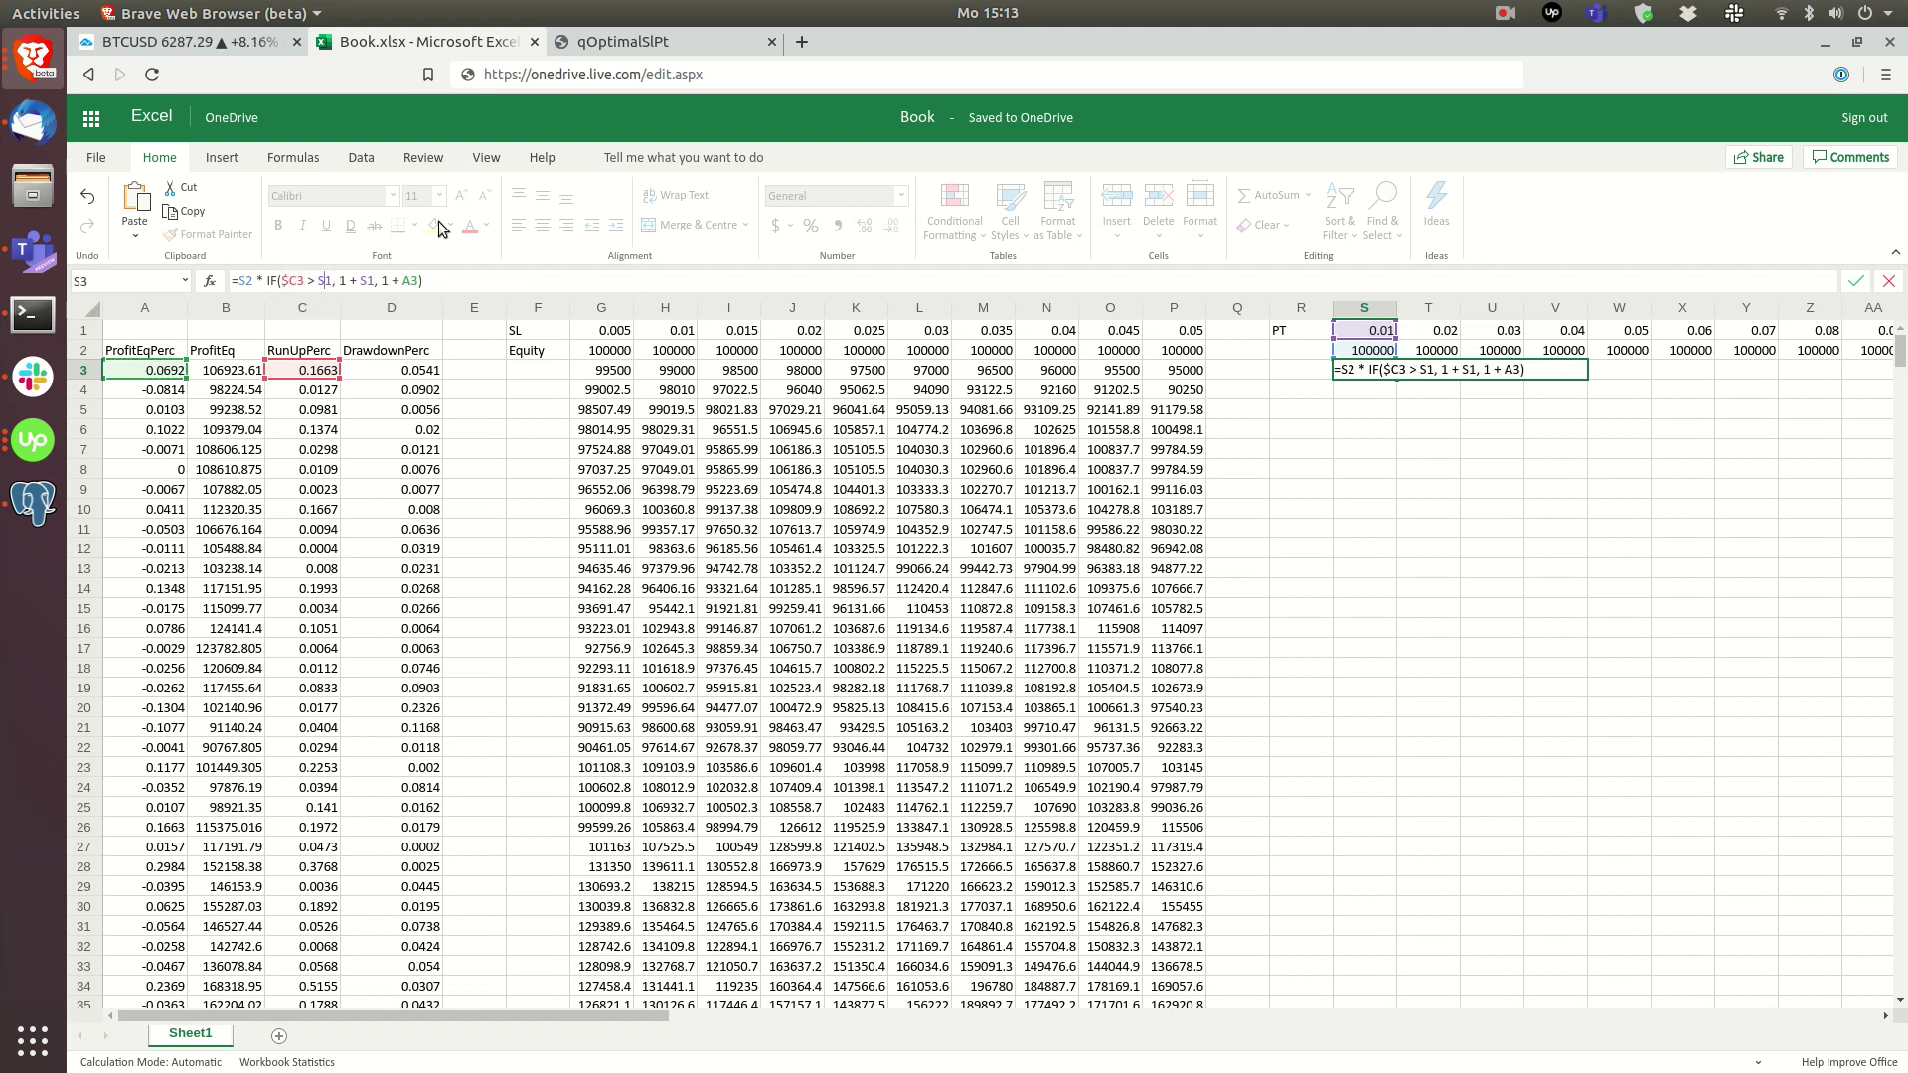
type("$")
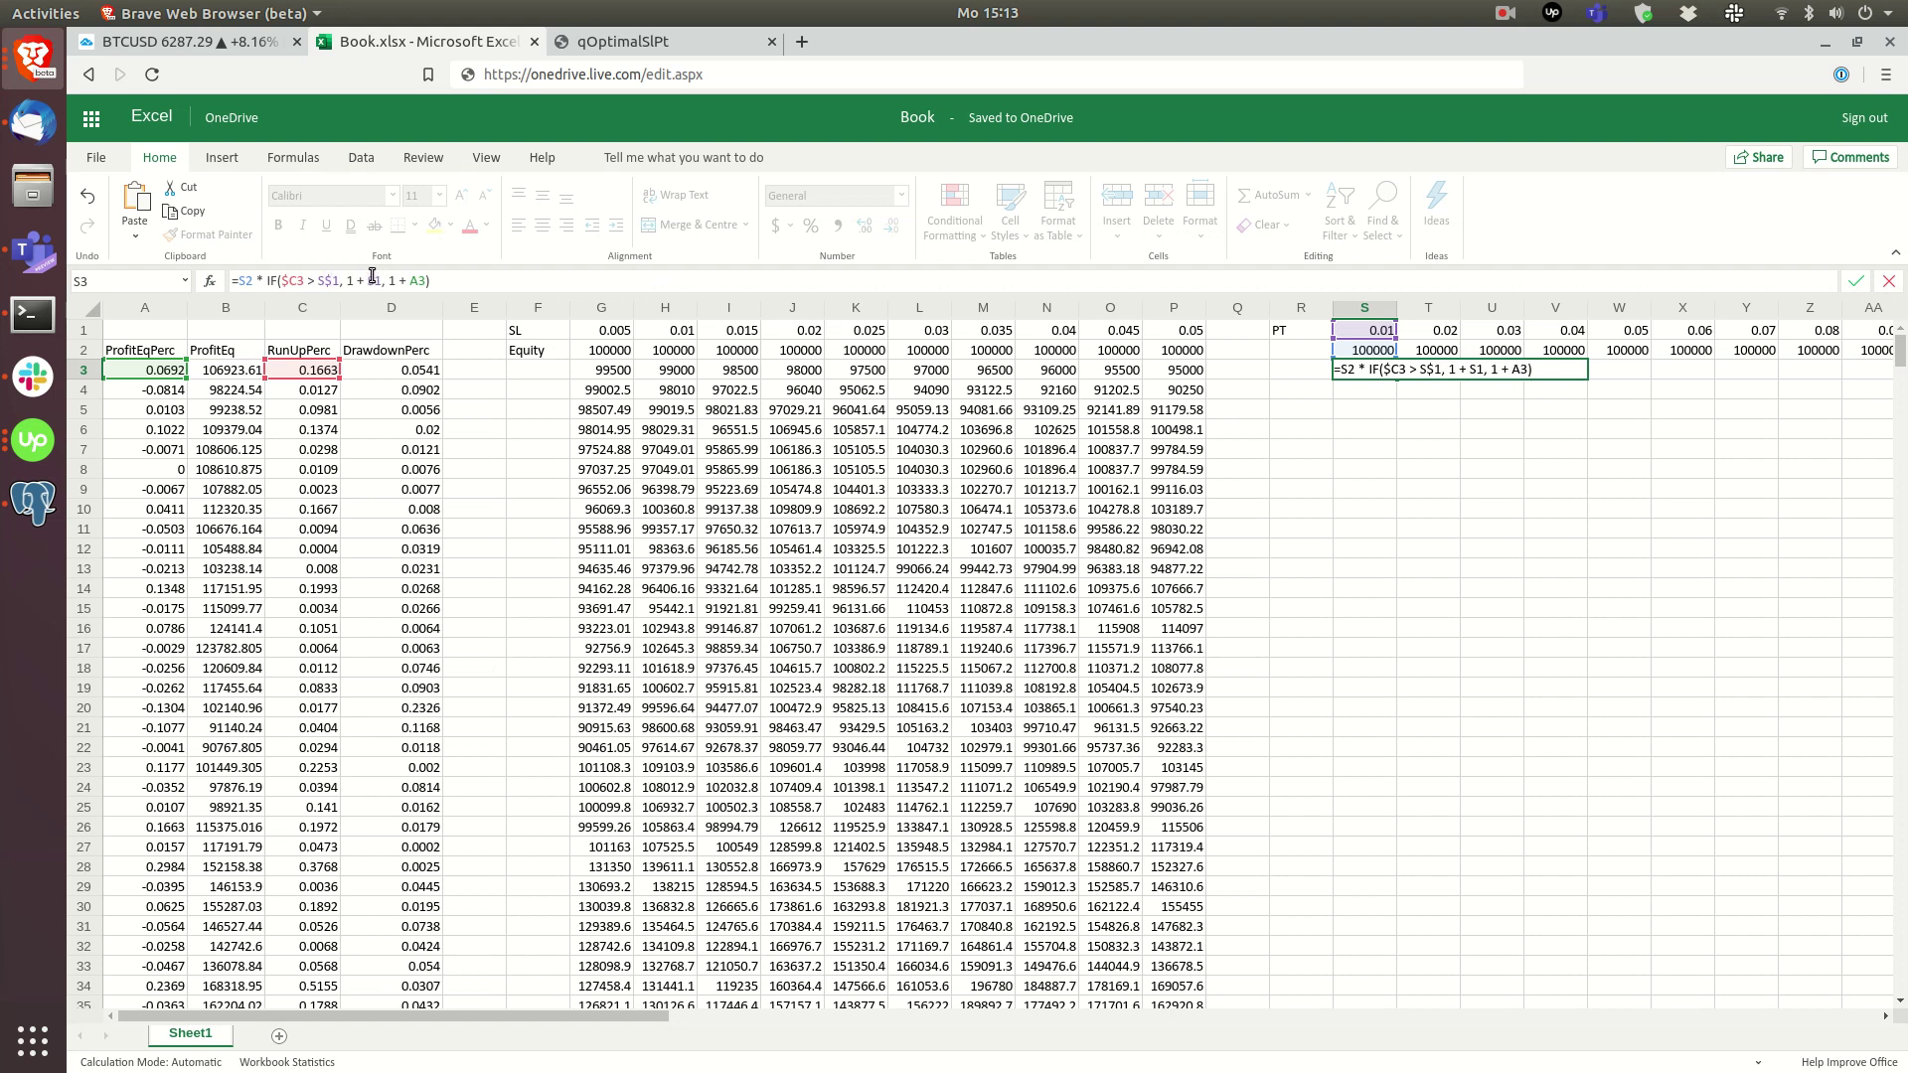
type("$")
type("$")
key("Return")
Step: Fill the S3 formula across to column AR and down to row 380, and check AN338 against its profit-target level in row 1
left_click(1386, 376)
left_click_drag(1398, 377, 1267, 1069)
scroll(1210, 575, "left", 10)
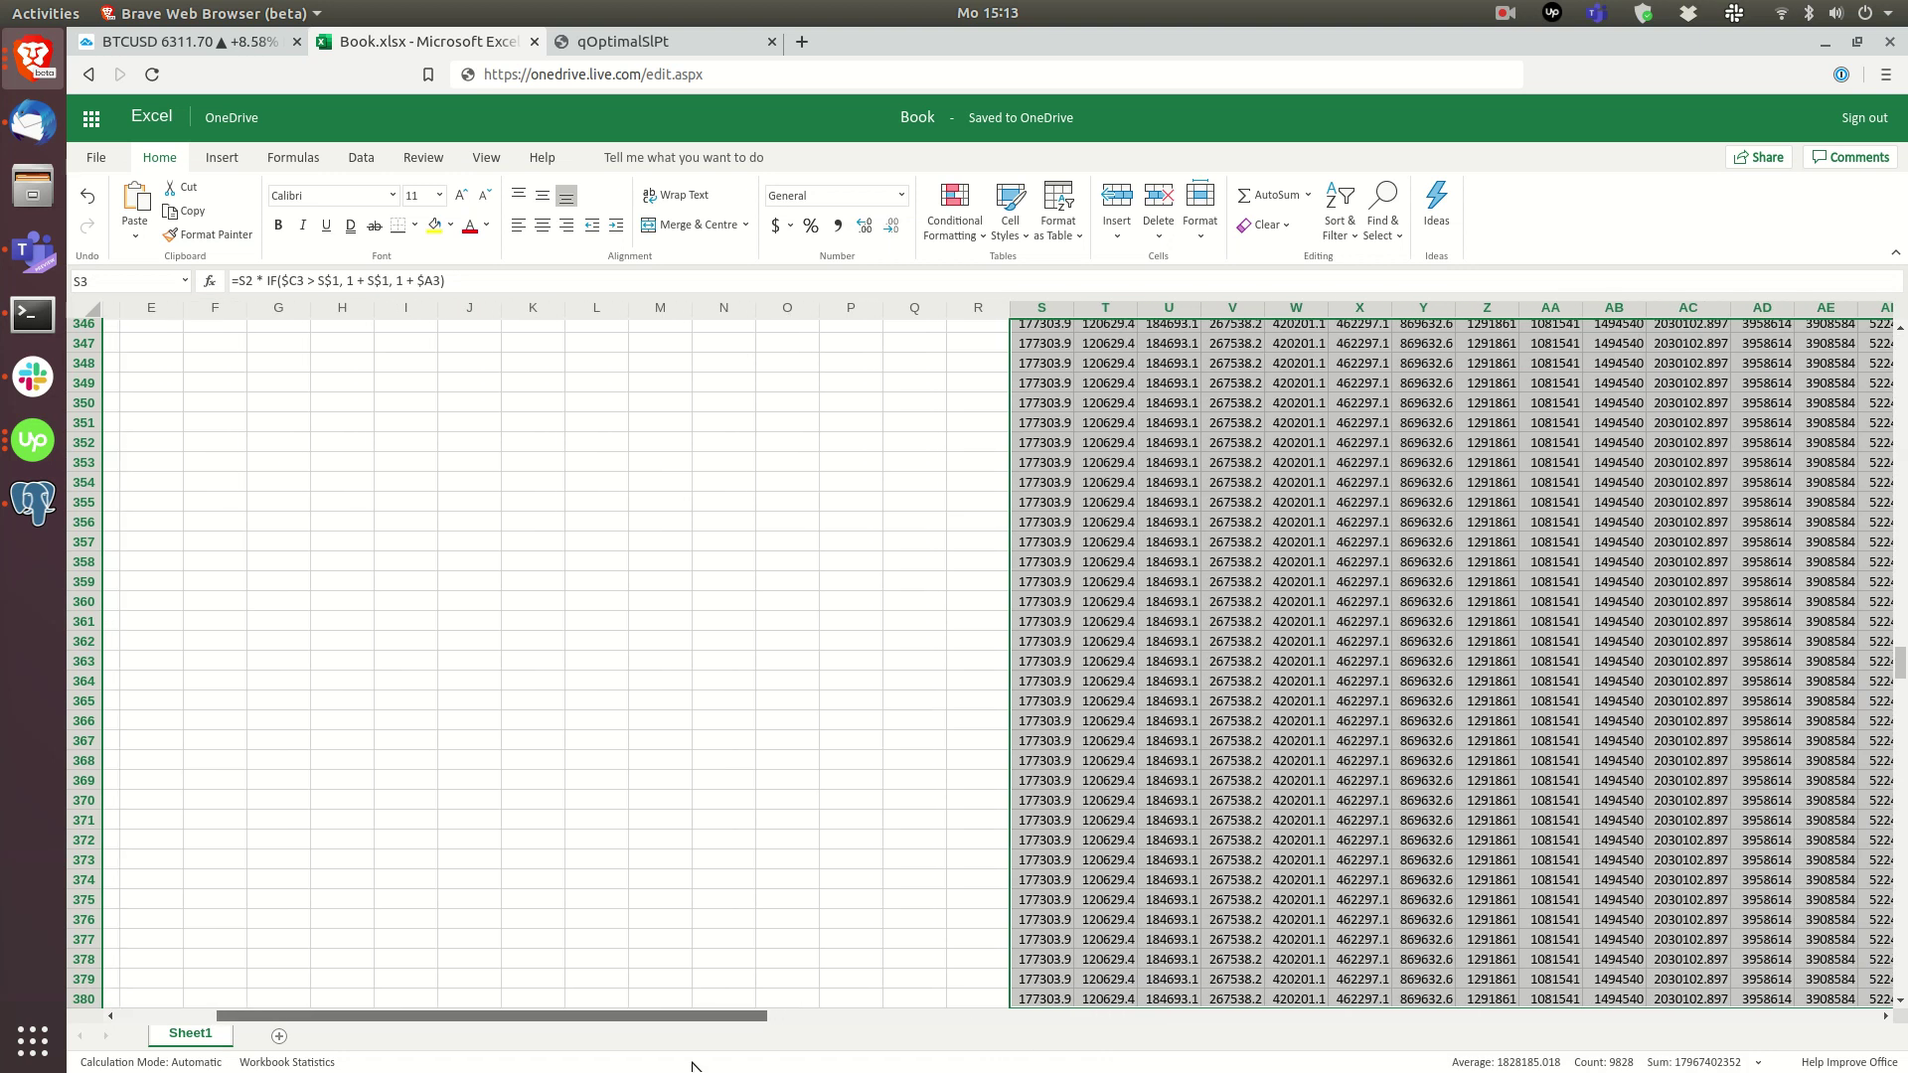
scroll(1211, 574, "up", 9)
scroll(1213, 574, "up", 3)
left_click_drag(1043, 850, 1829, 854)
left_click(1536, 854)
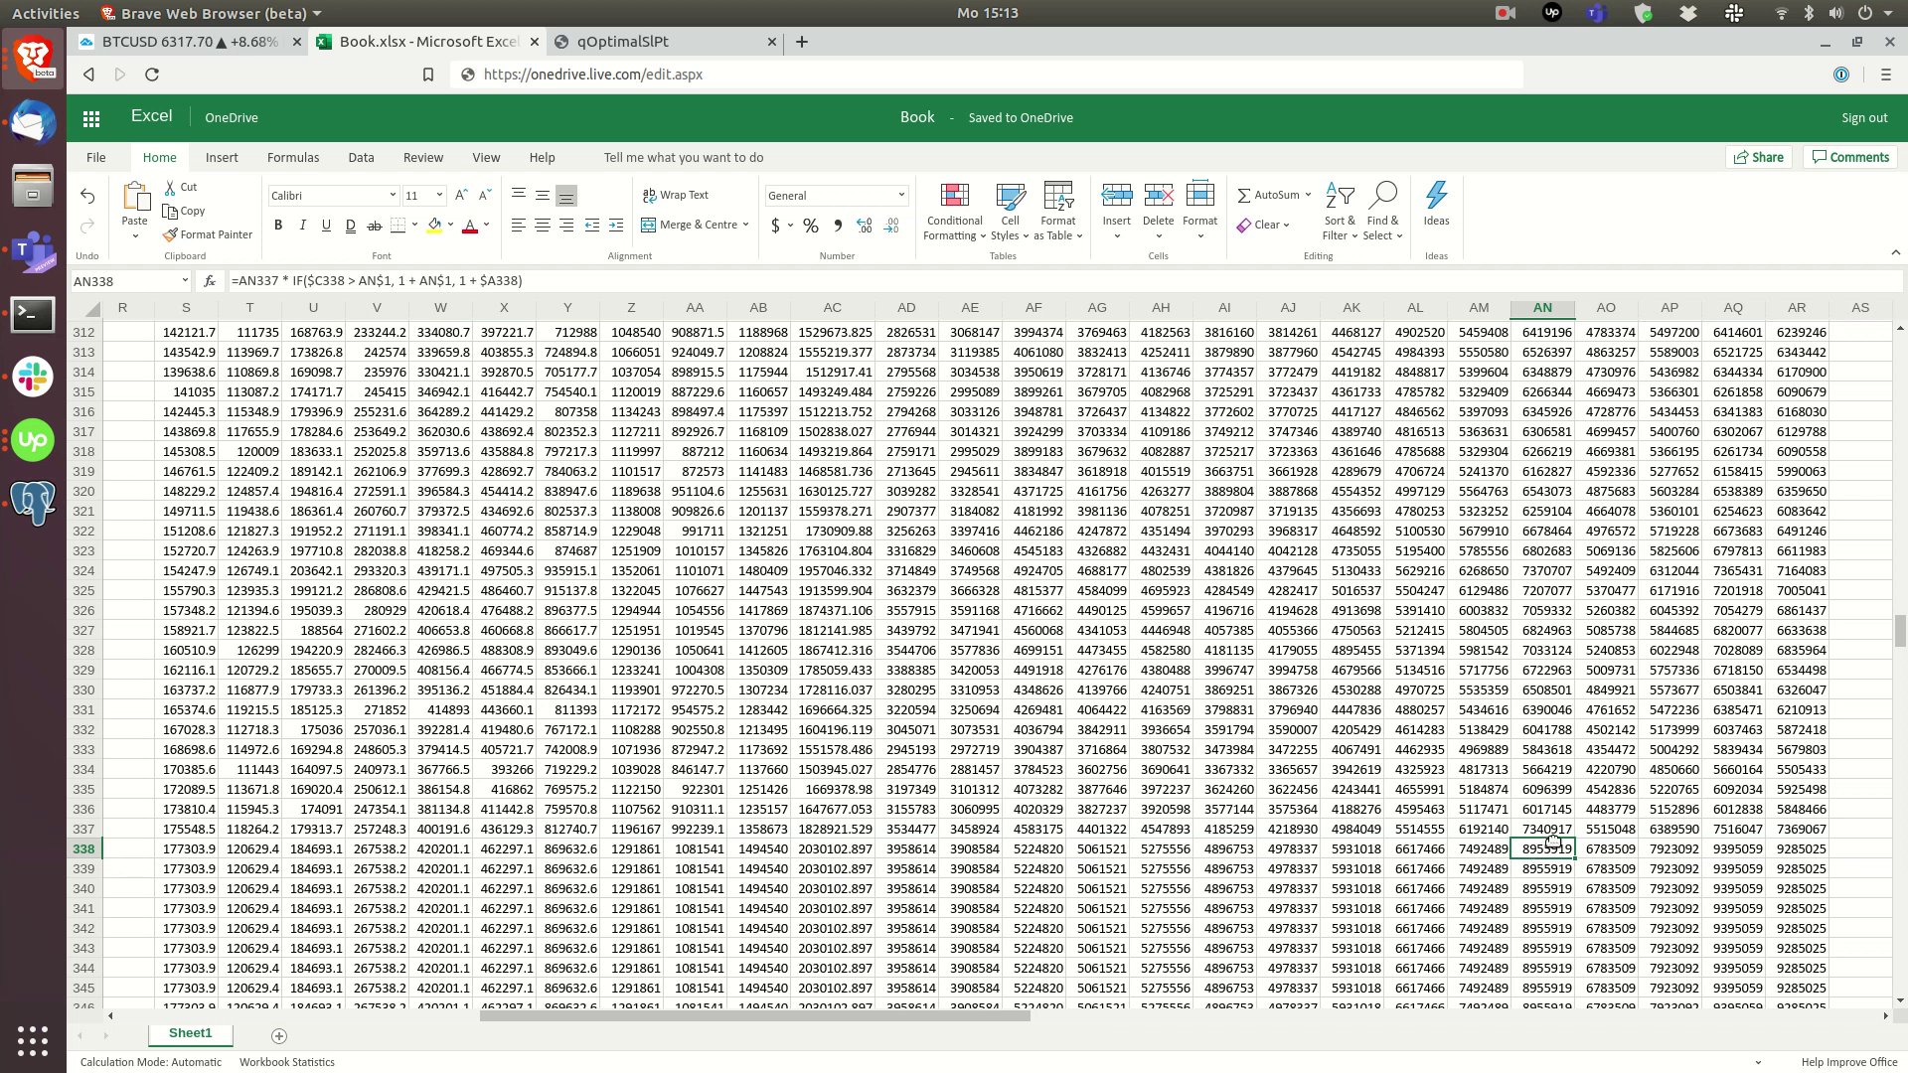
left_click_drag(1900, 631, 1900, 343)
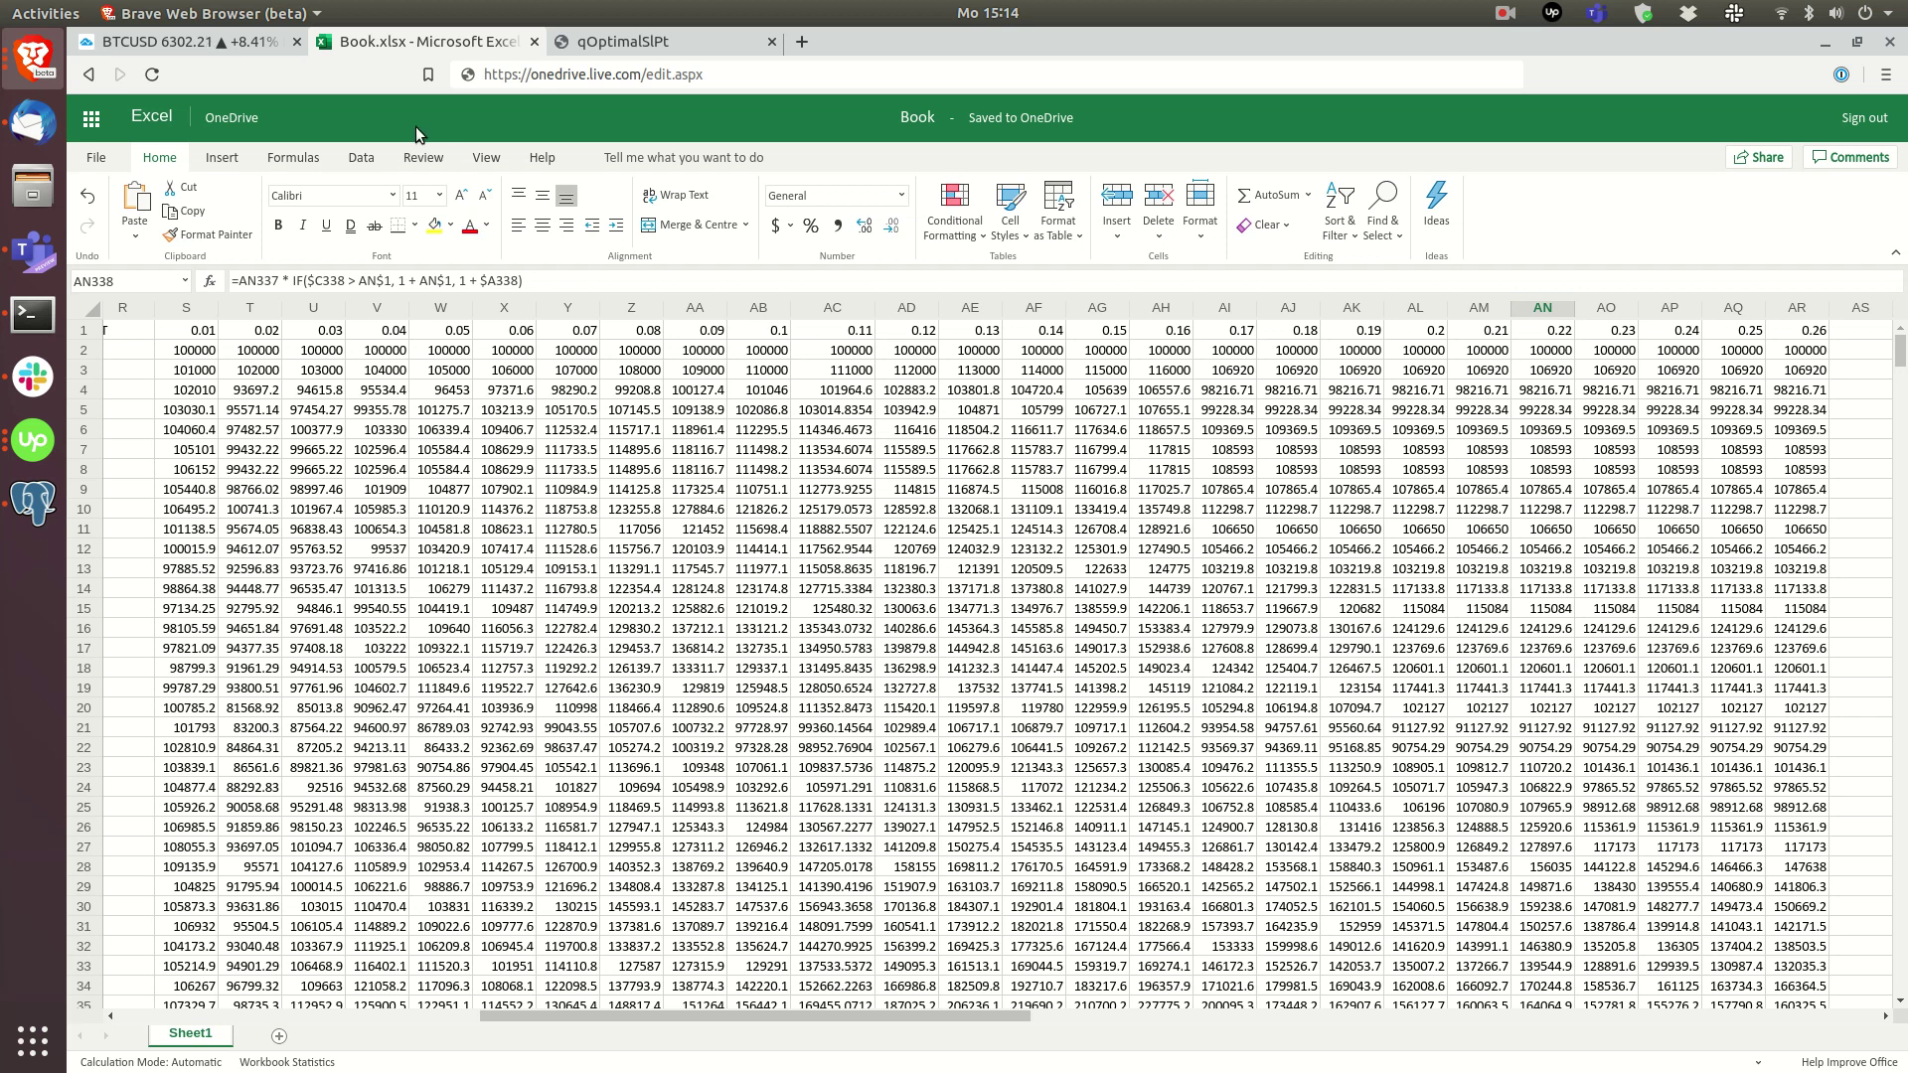
Step: Switch to TradingView and replace the loss parameter with profit in both the long and short strategy.exit calls
left_click(249, 42)
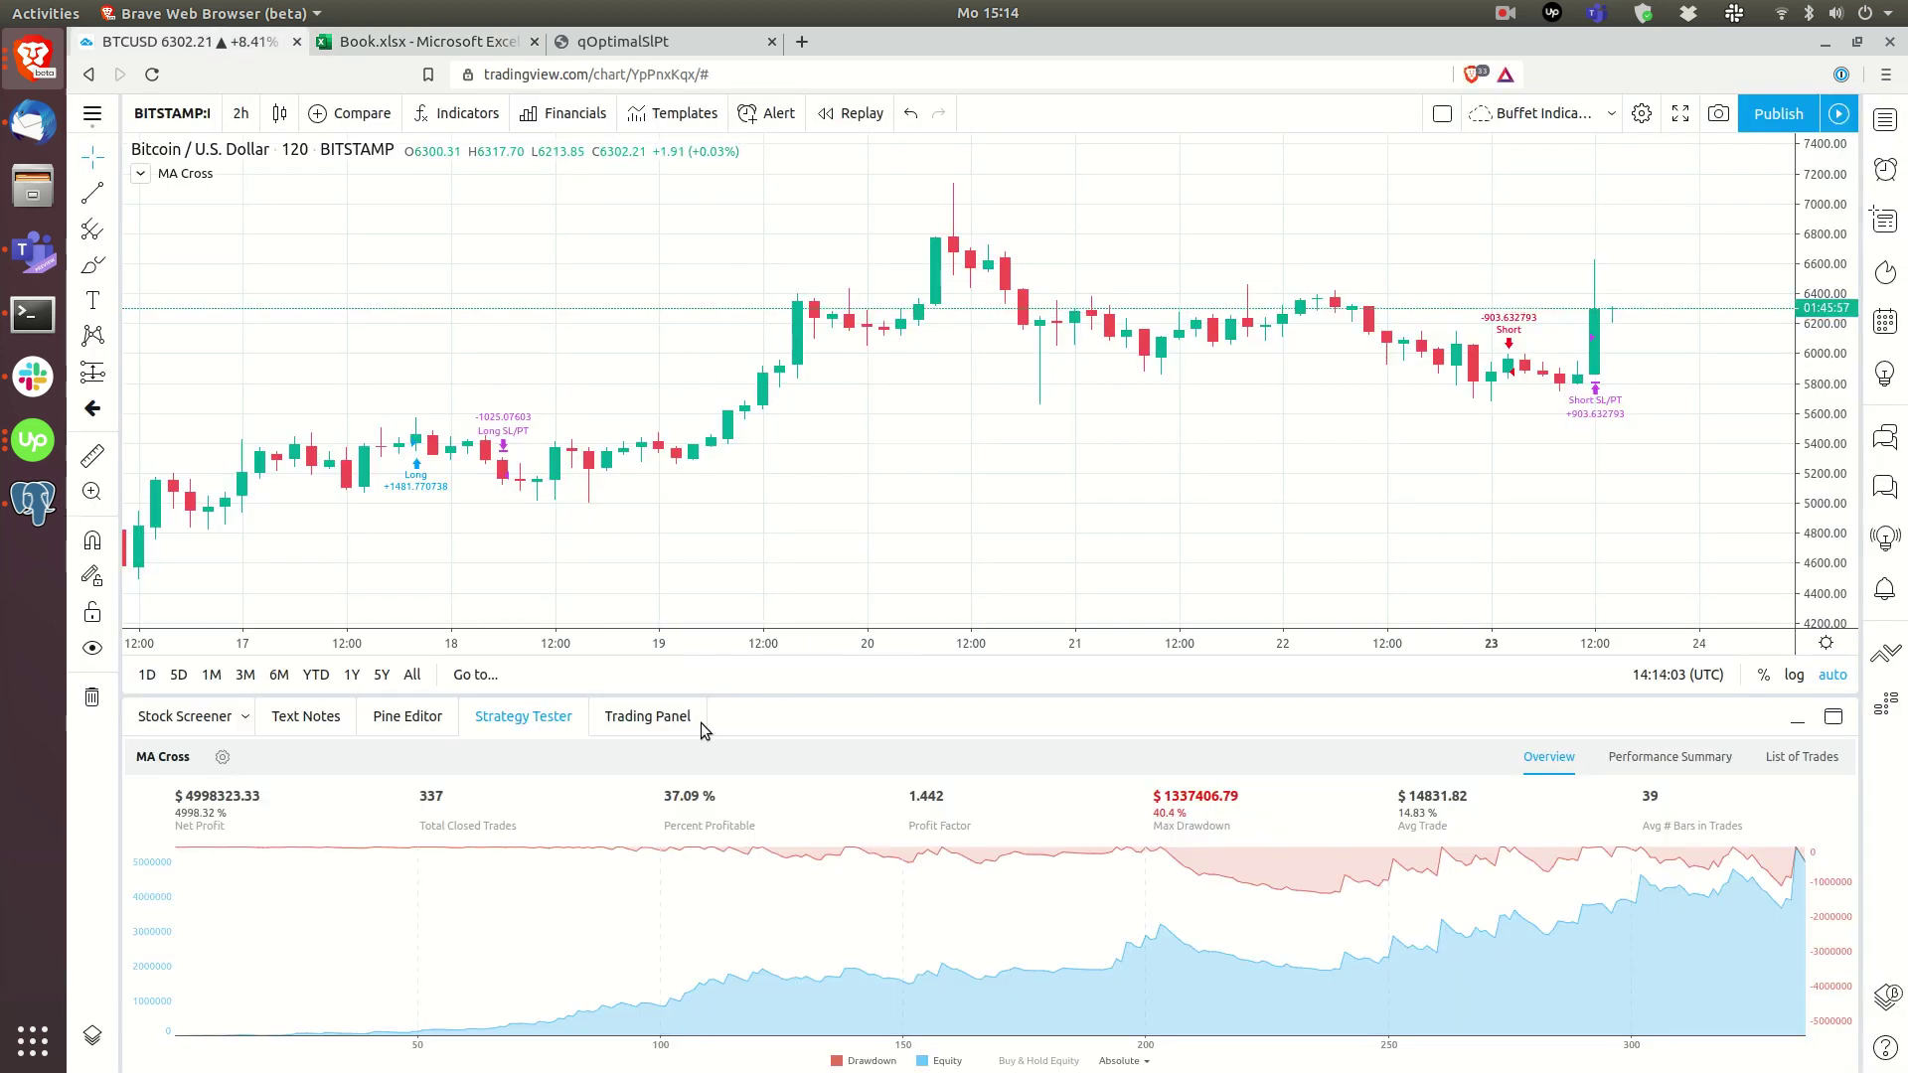
left_click(407, 717)
left_click(468, 914)
key("BackSpace")
key("BackSpace")
key("BackSpace")
key("BackSpace")
type("ptofit")
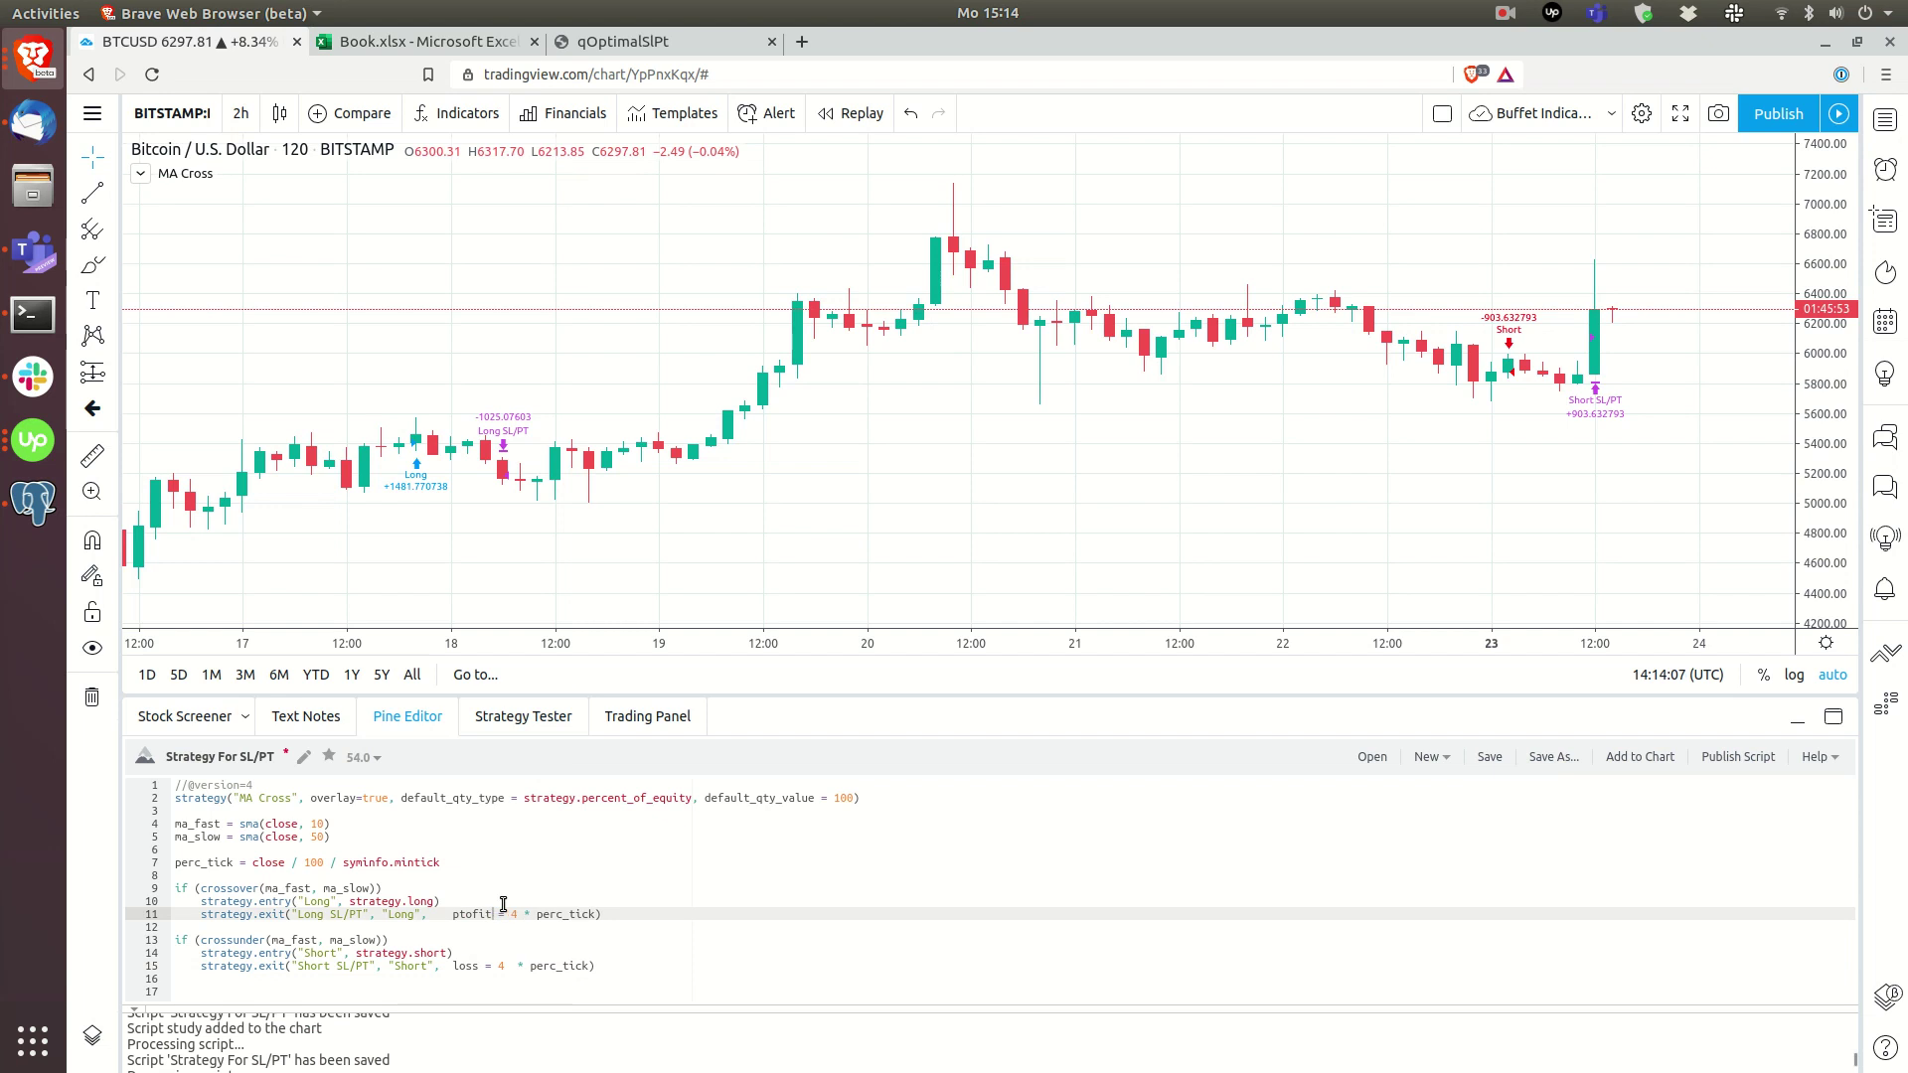
double_click(457, 966)
type("prof")
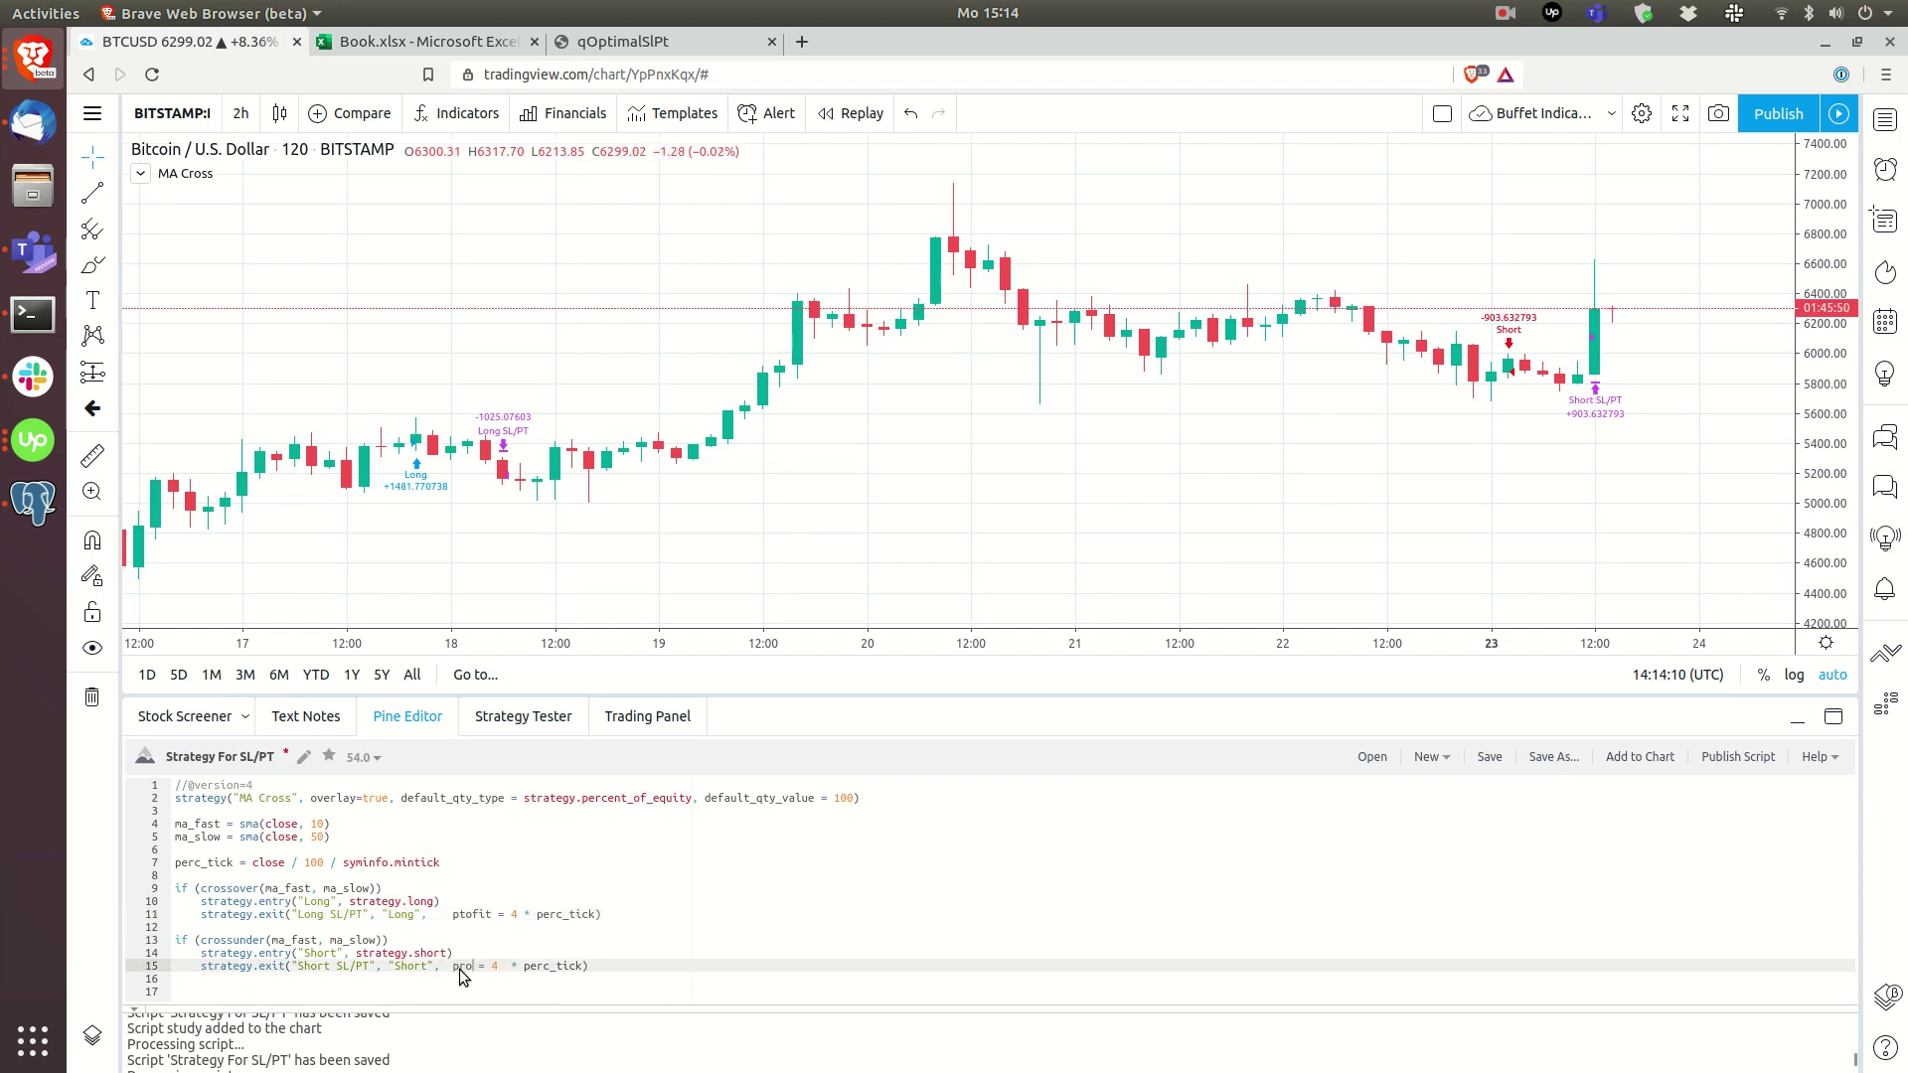
type("it")
double_click(487, 913)
type("profit = ")
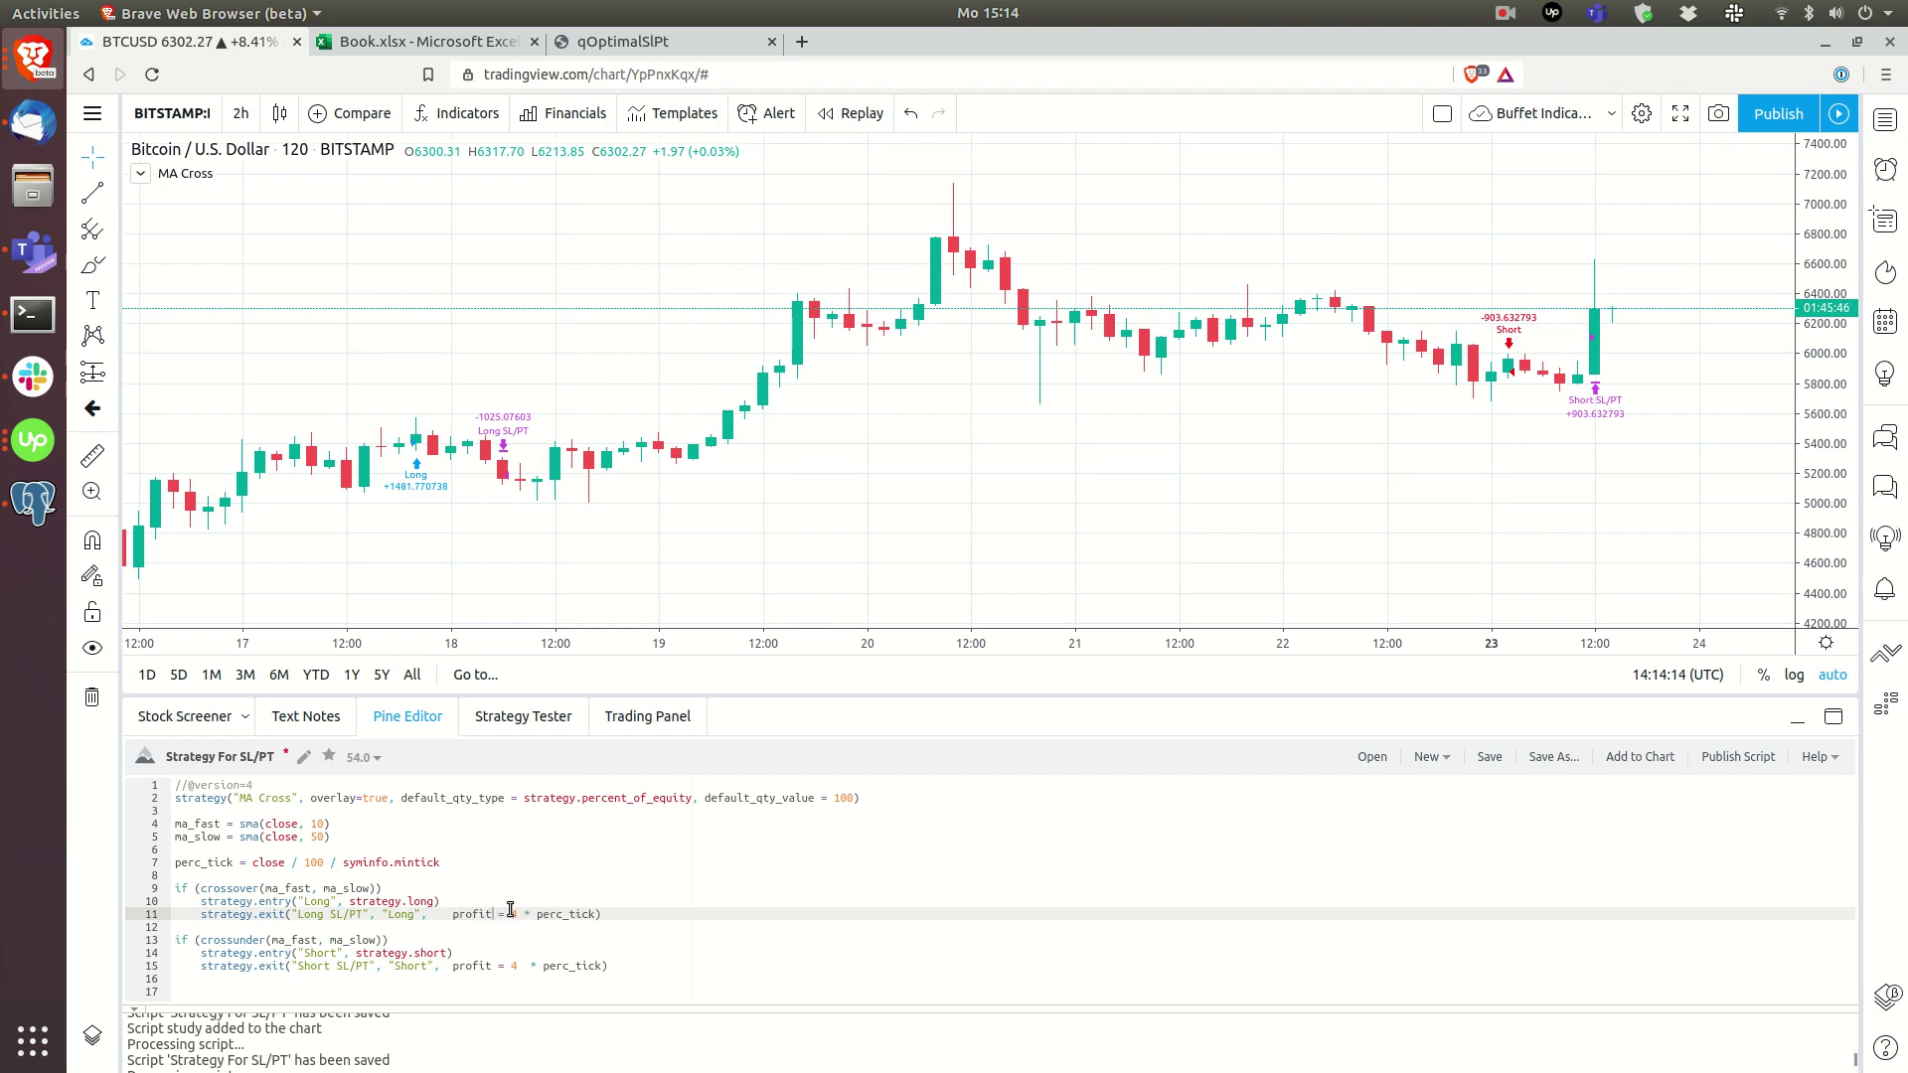
Step: Set the profit multiplier to 22 in both strategy.exit calls and compare the backtest overview with the Excel simulation
type("2")
double_click(516, 960)
key("BackSpace")
key("BackSpace")
type("22")
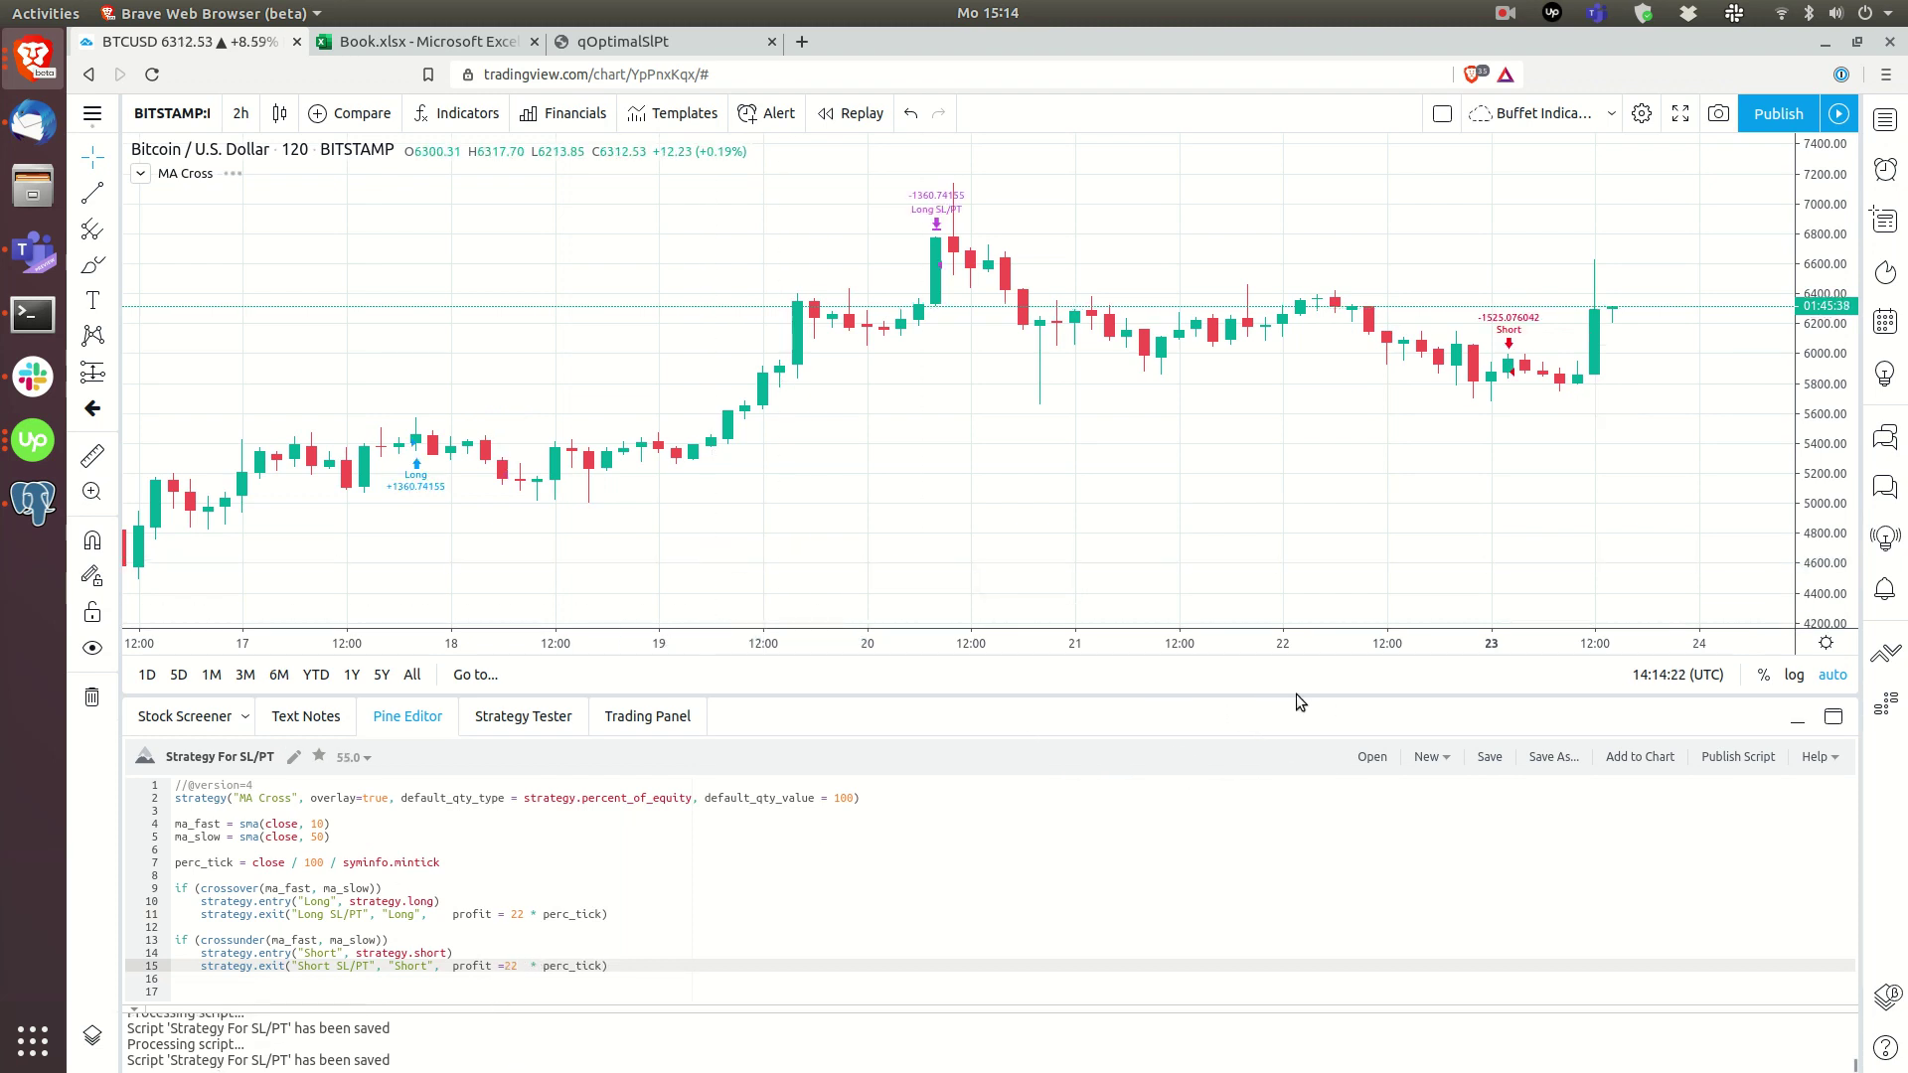
left_click(516, 732)
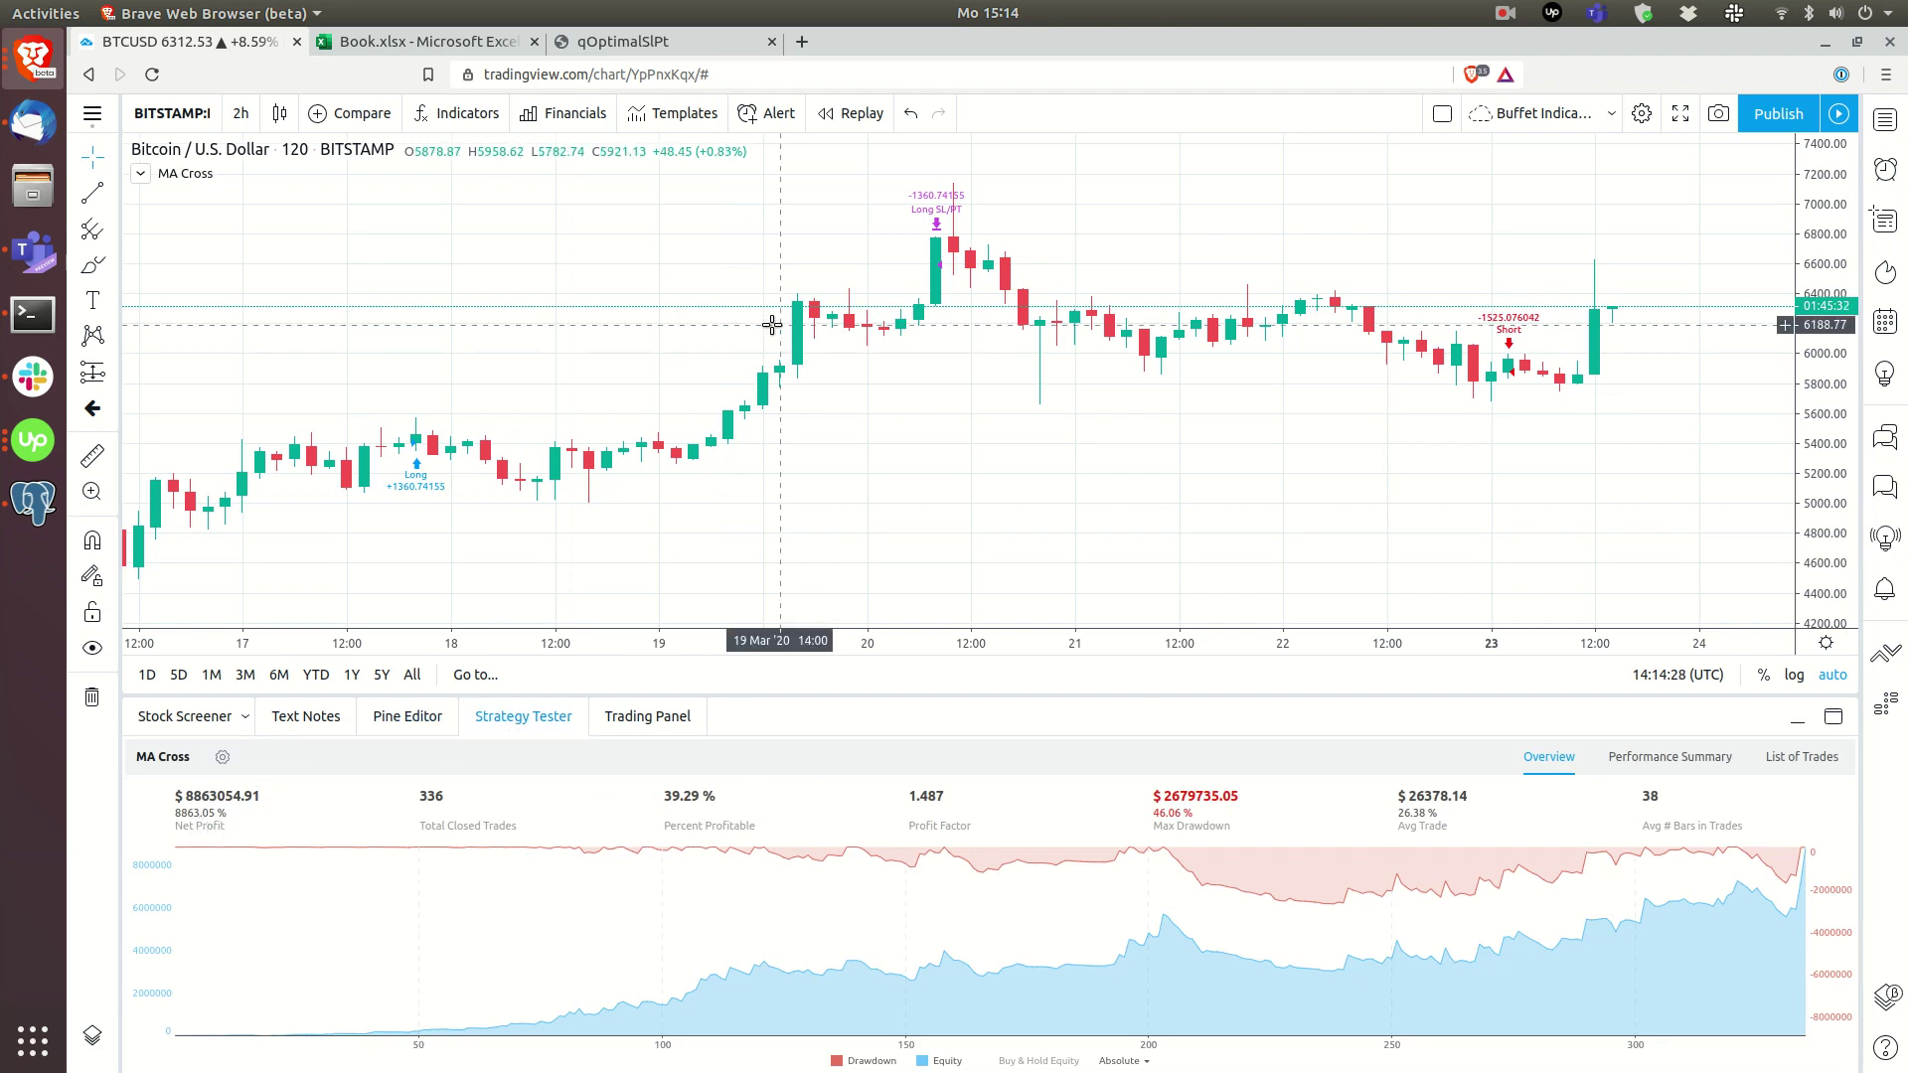
left_click(437, 42)
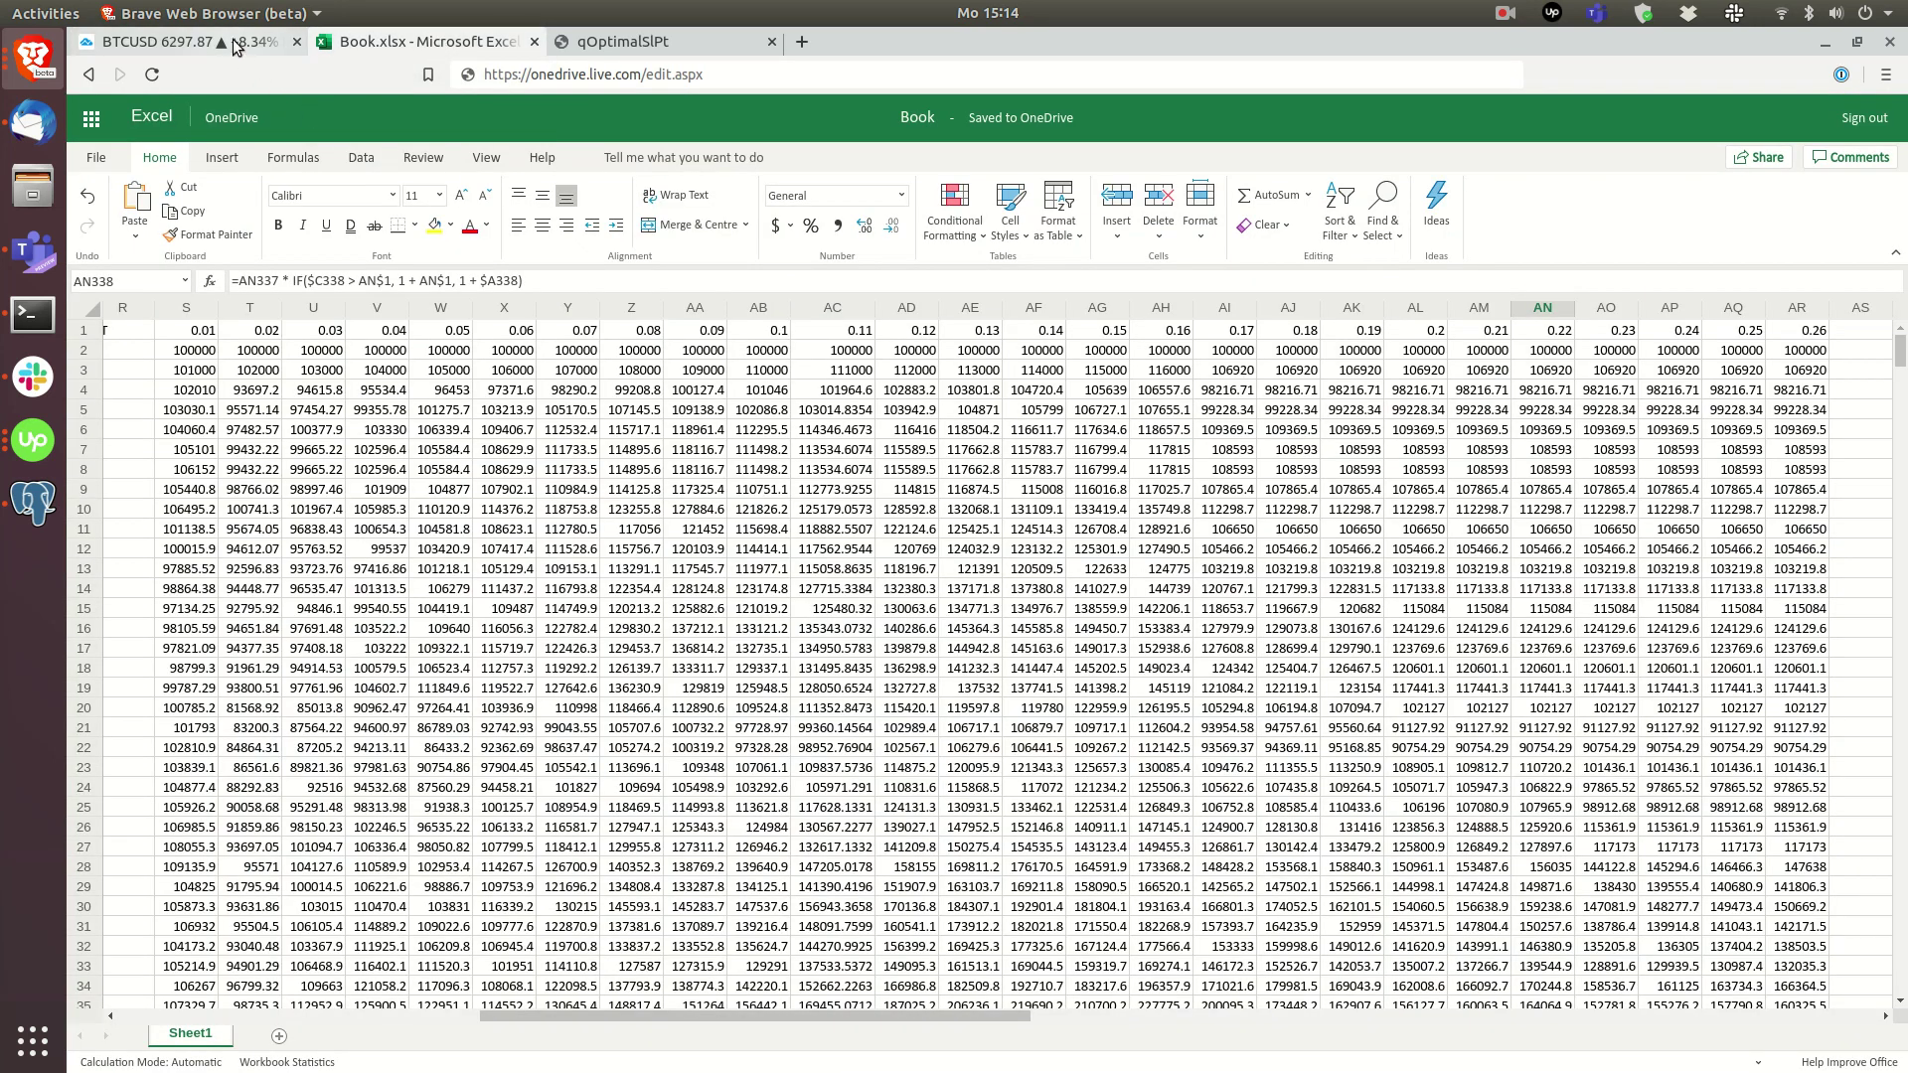
left_click(239, 45)
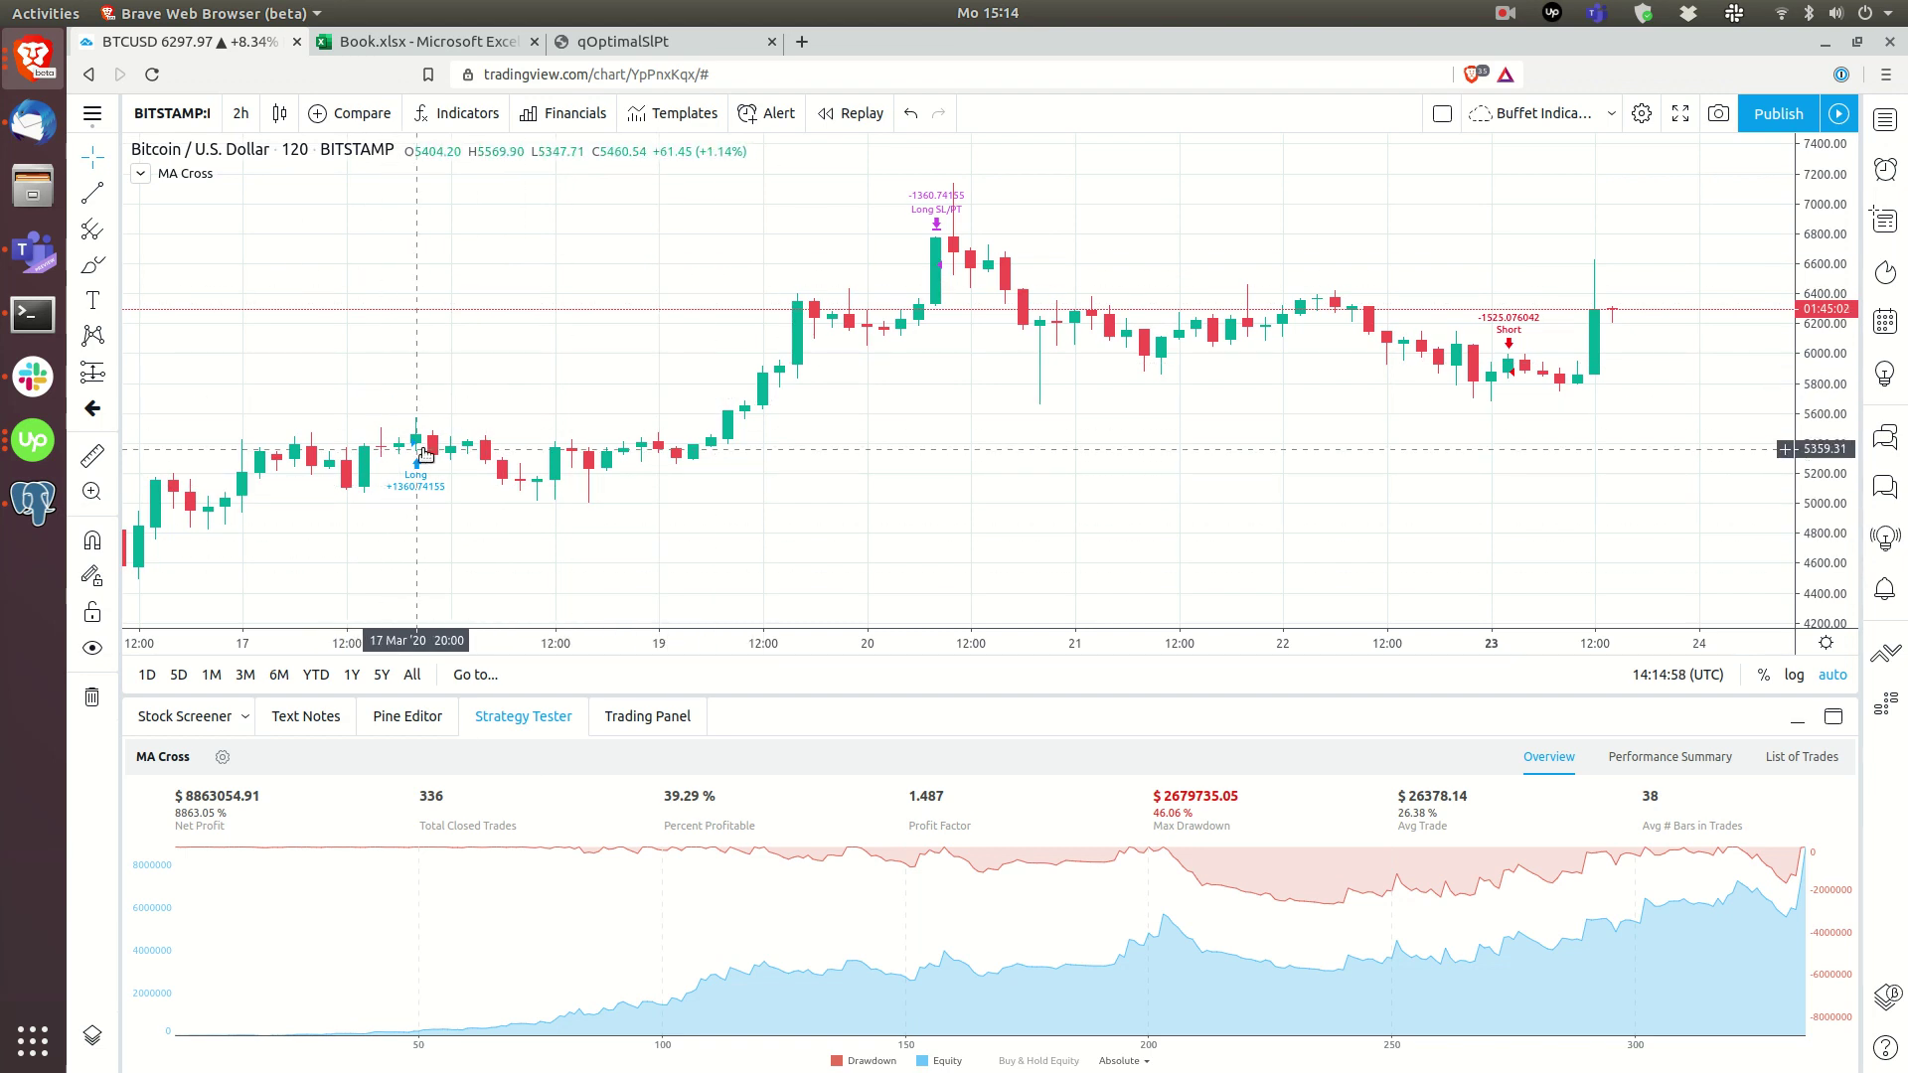
Step: Examine the long trade on the TradingView chart, then switch to the Excel workbook and inspect the first trade's RunUpPerc and DrawdownPerc values
left_click_drag(424, 454, 755, 298)
left_click(429, 42)
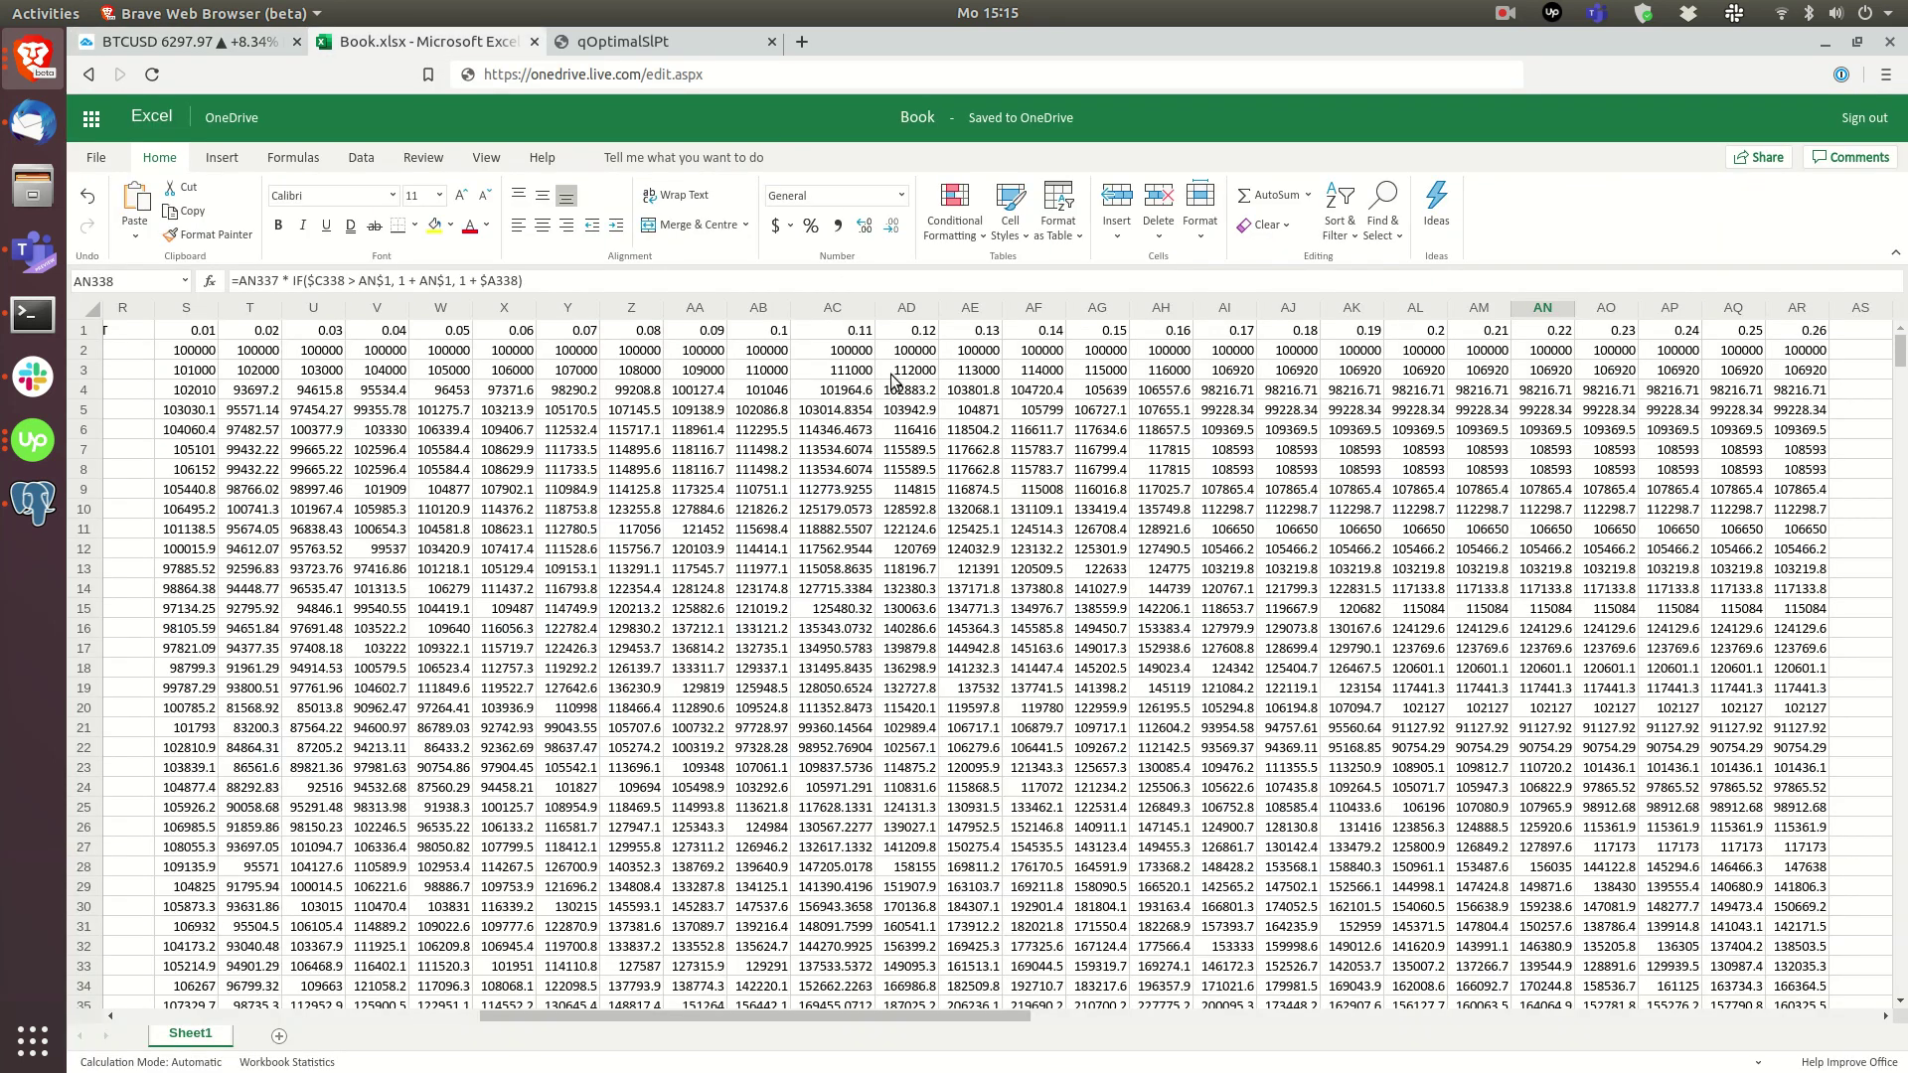
left_click_drag(771, 1020, 289, 1056)
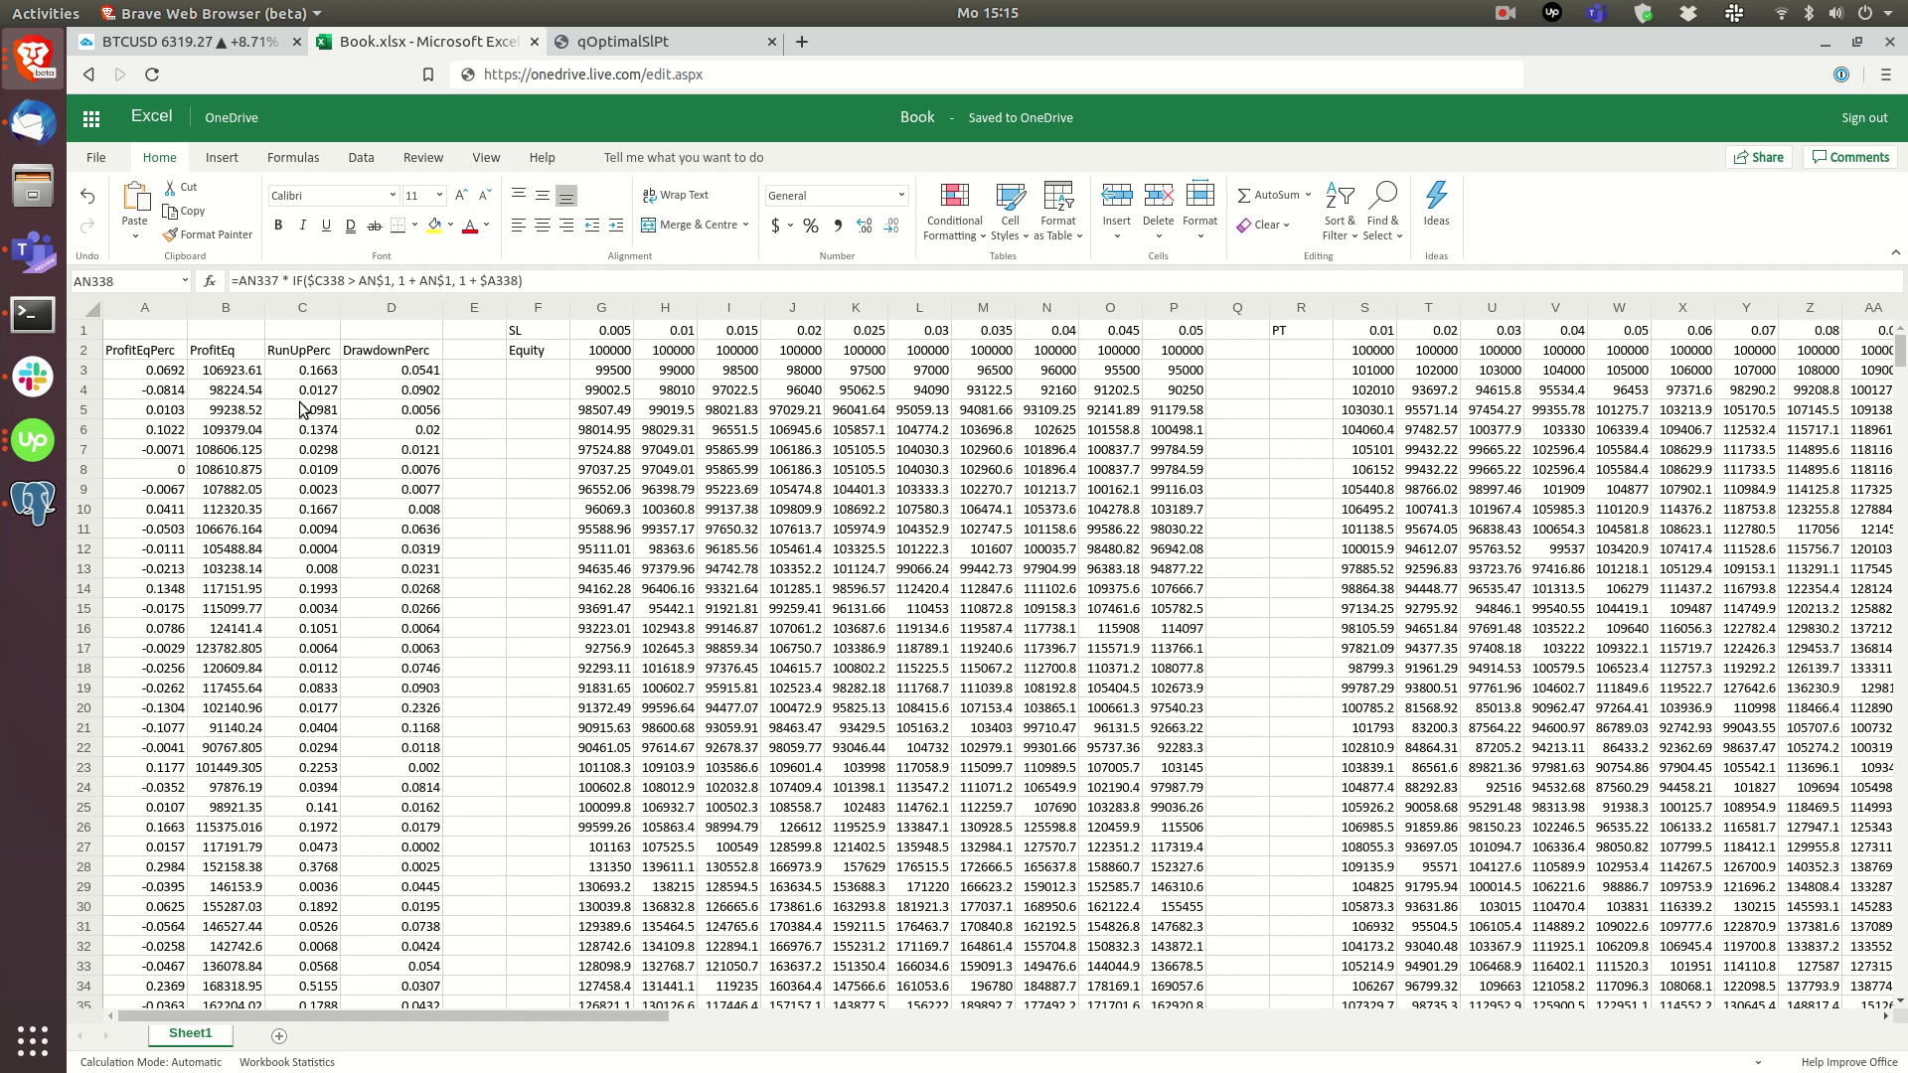
left_click(324, 373)
left_click(408, 369)
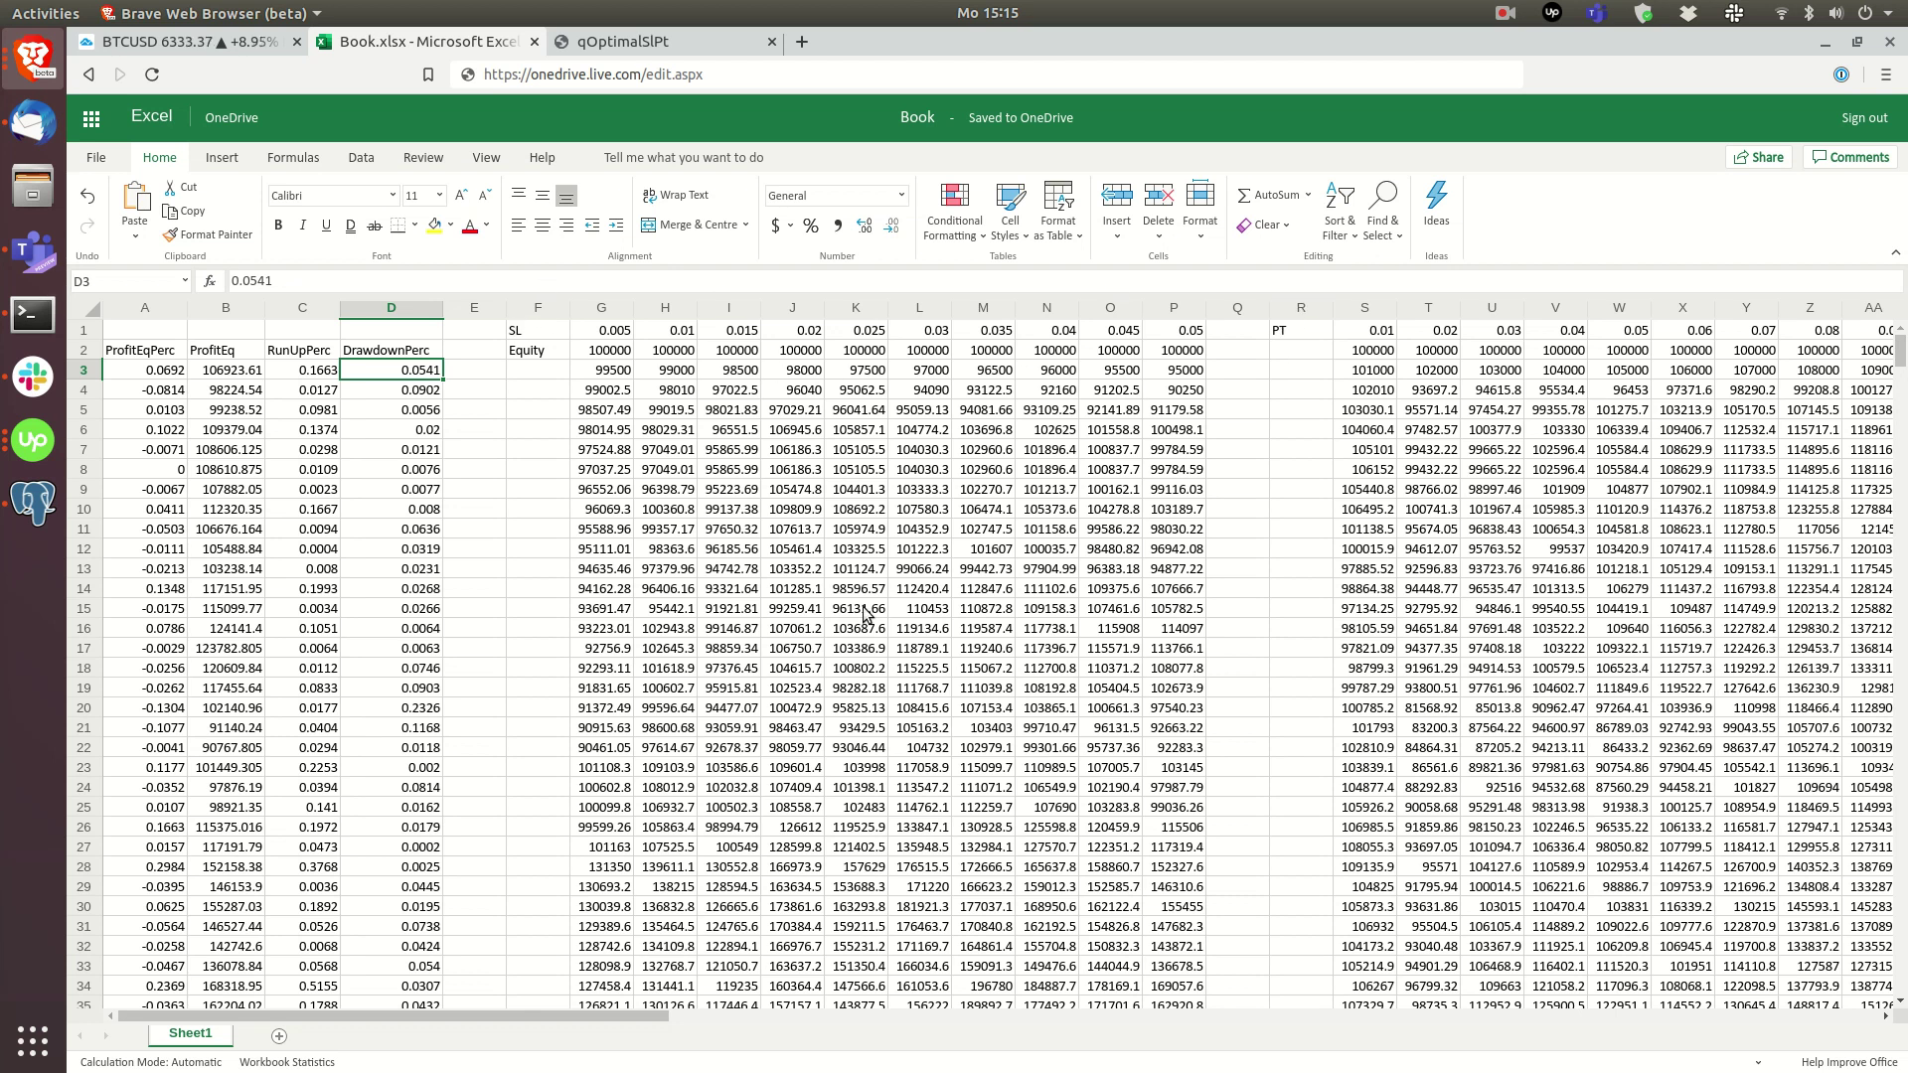
Step: Review the long trade's entry and exit on the TradingView chart again, and return to the stop-loss and profit-target tables in Excel
left_click(169, 36)
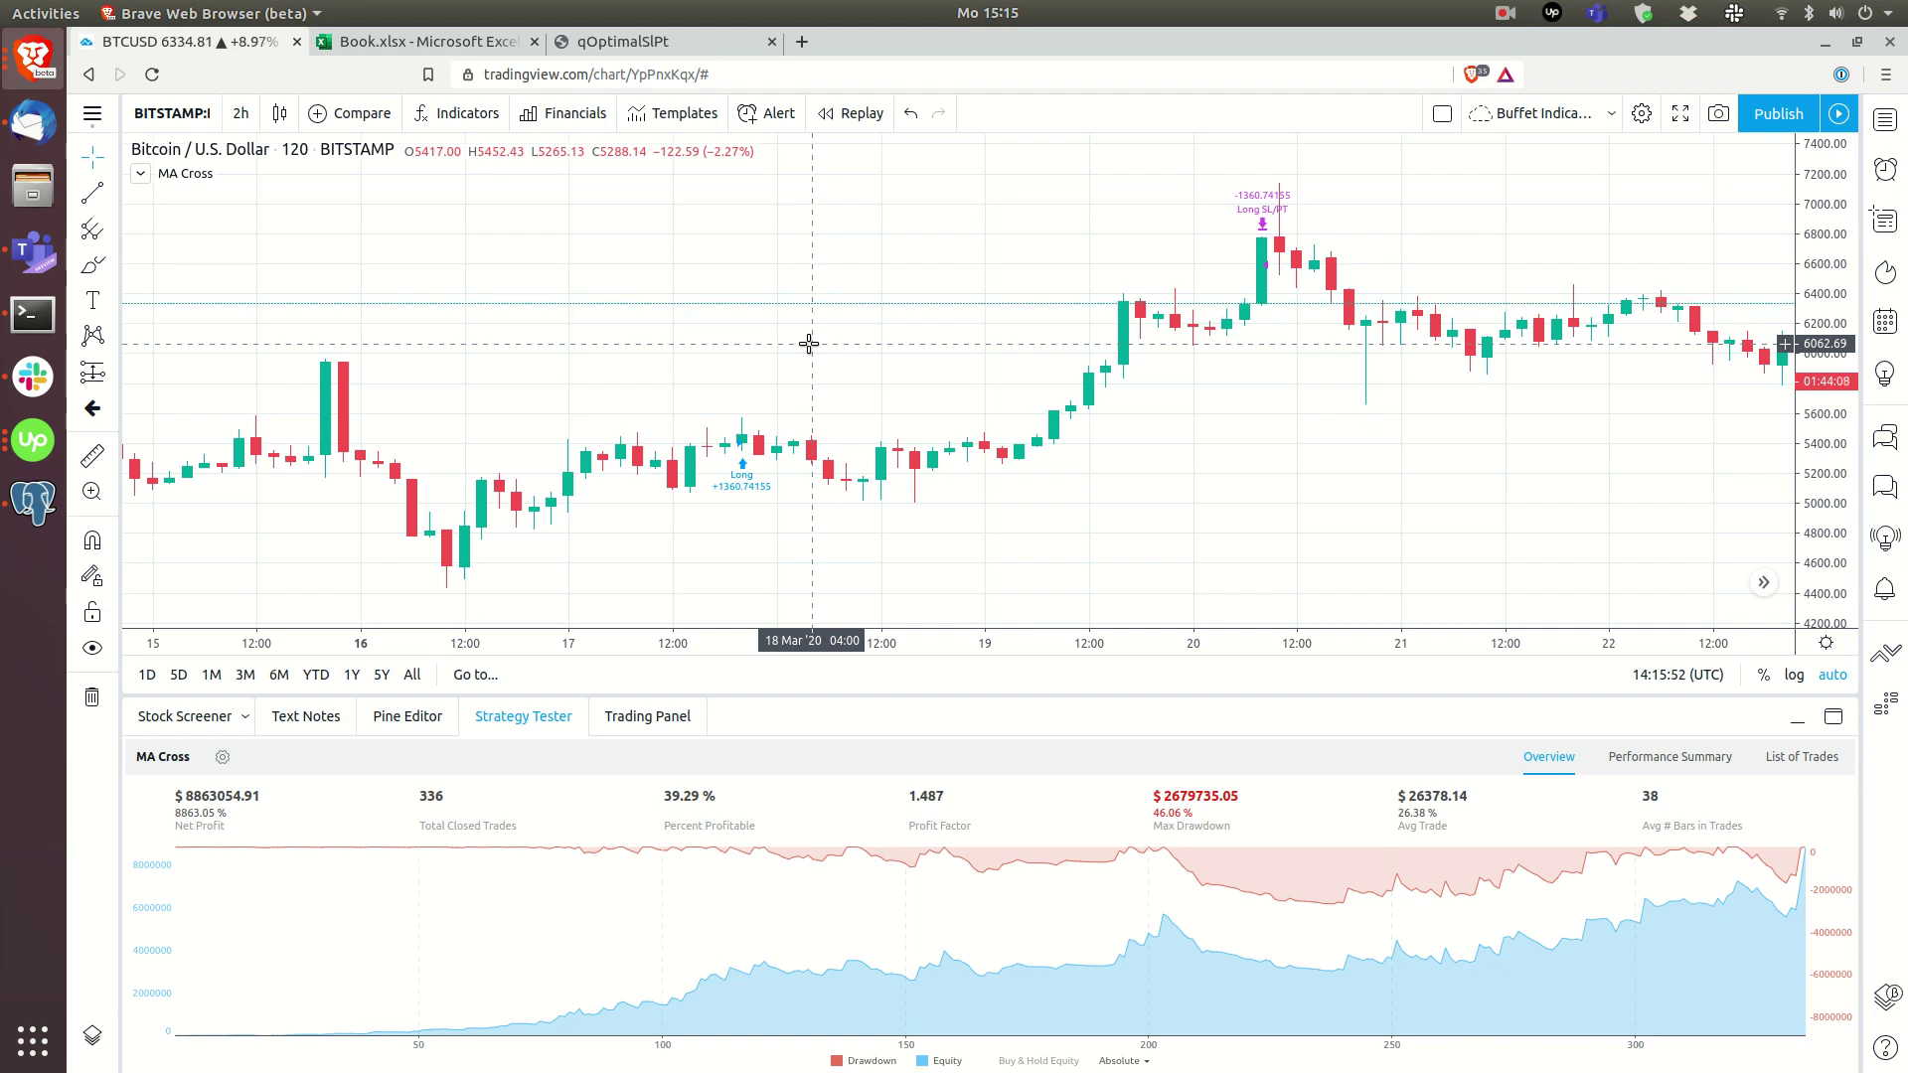
left_click(422, 42)
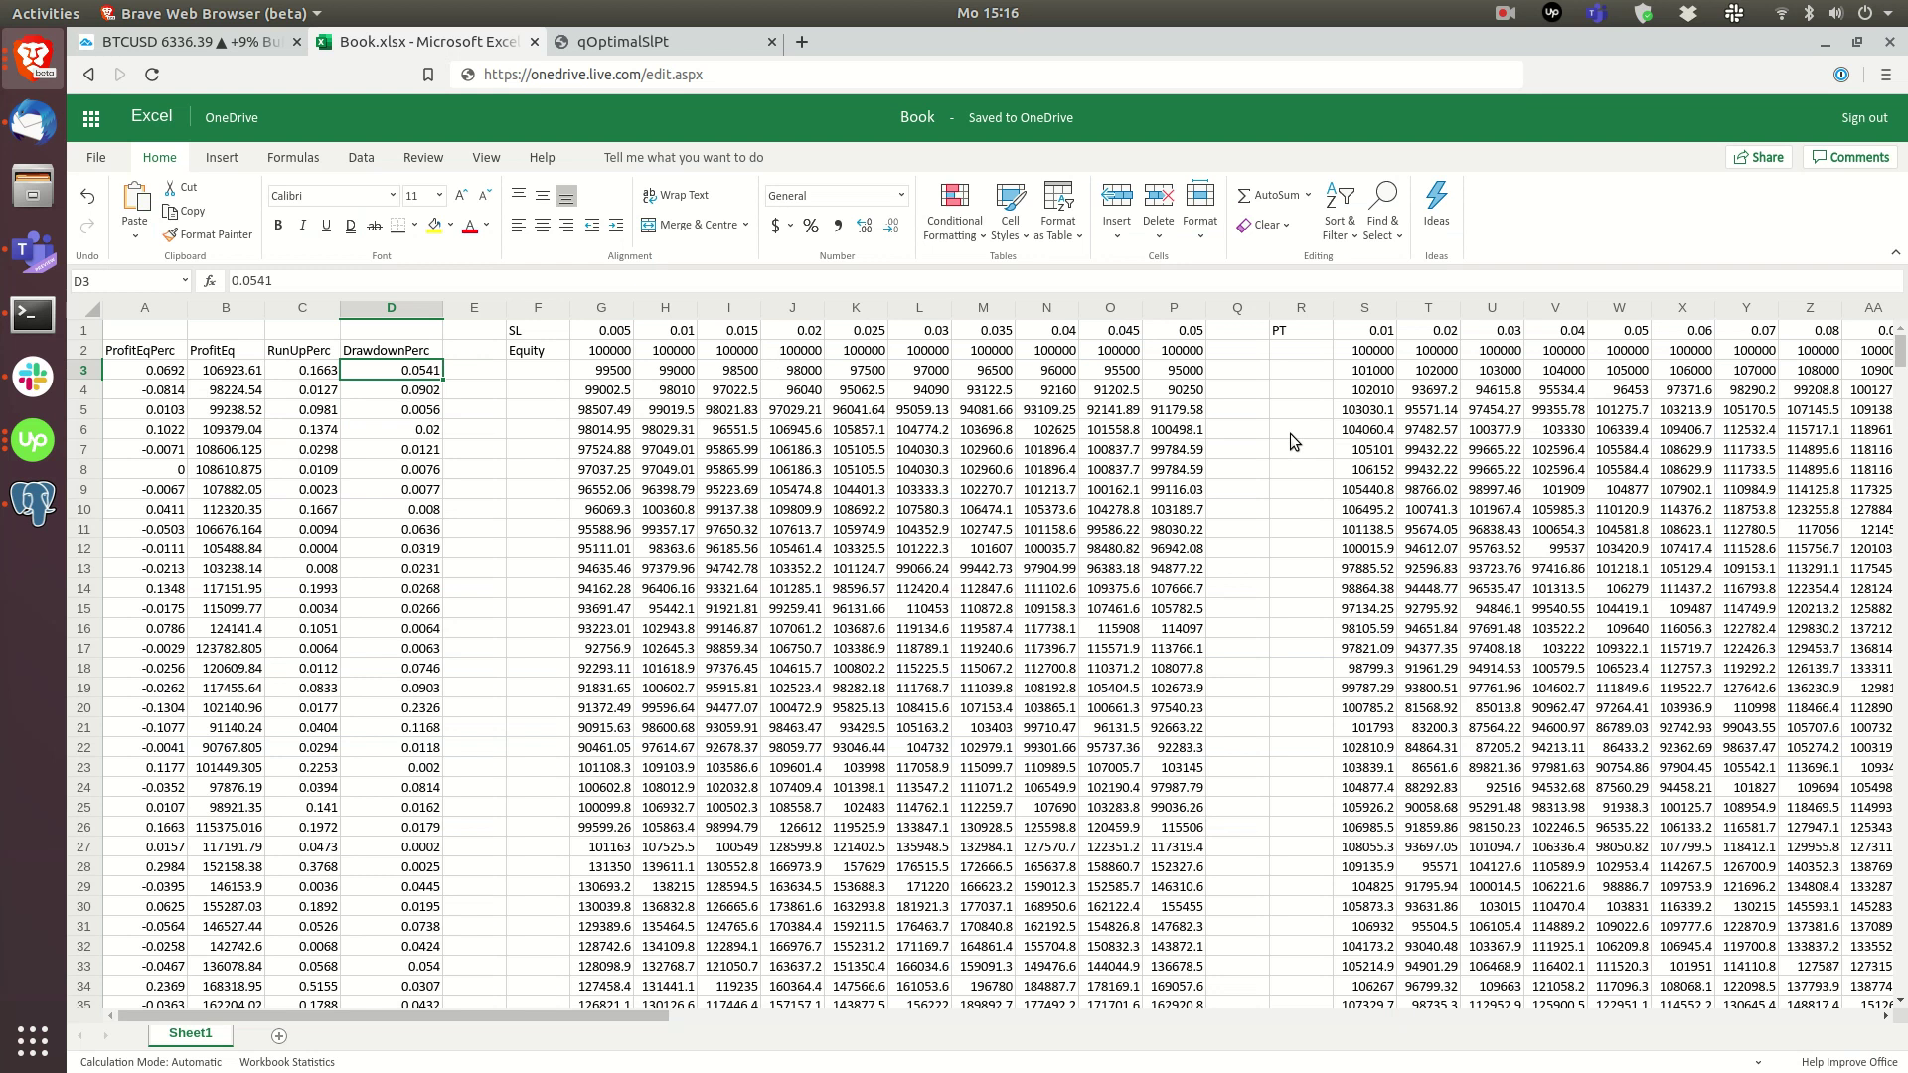
left_click(1232, 411)
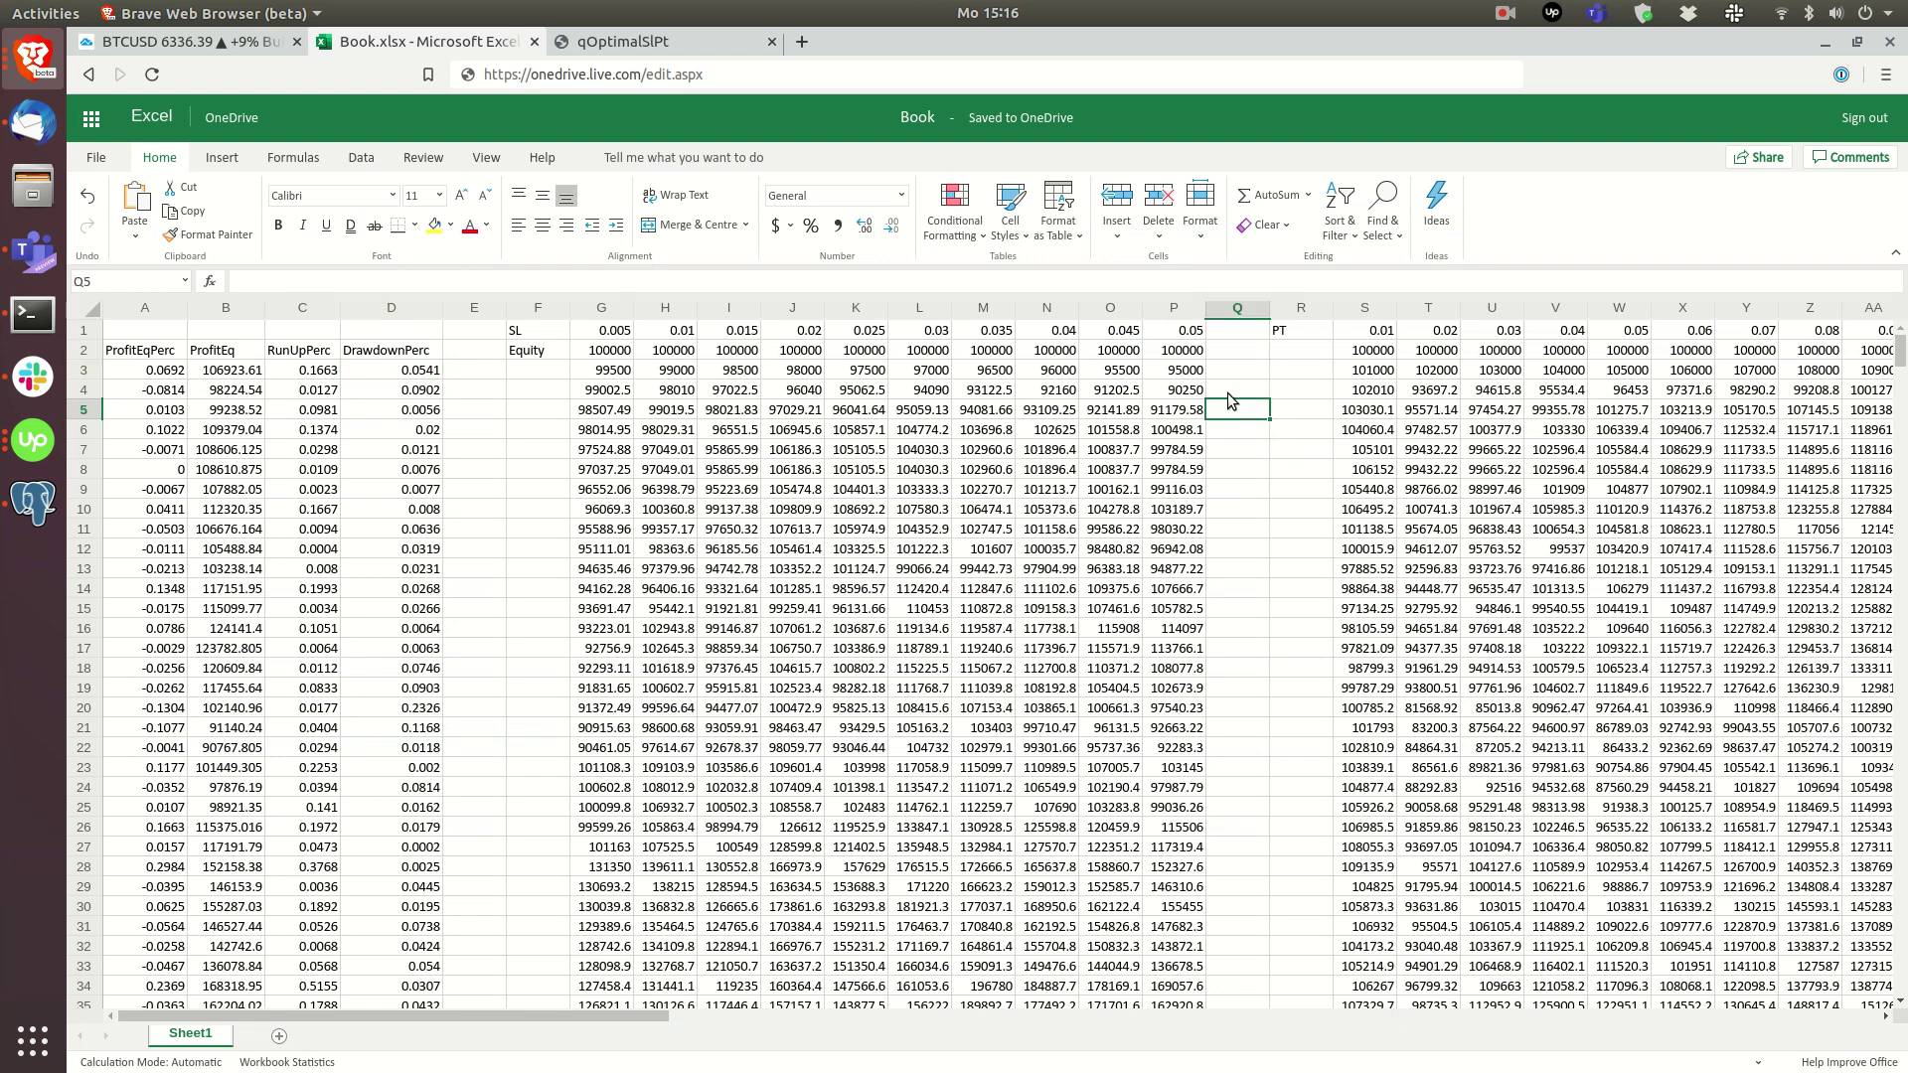